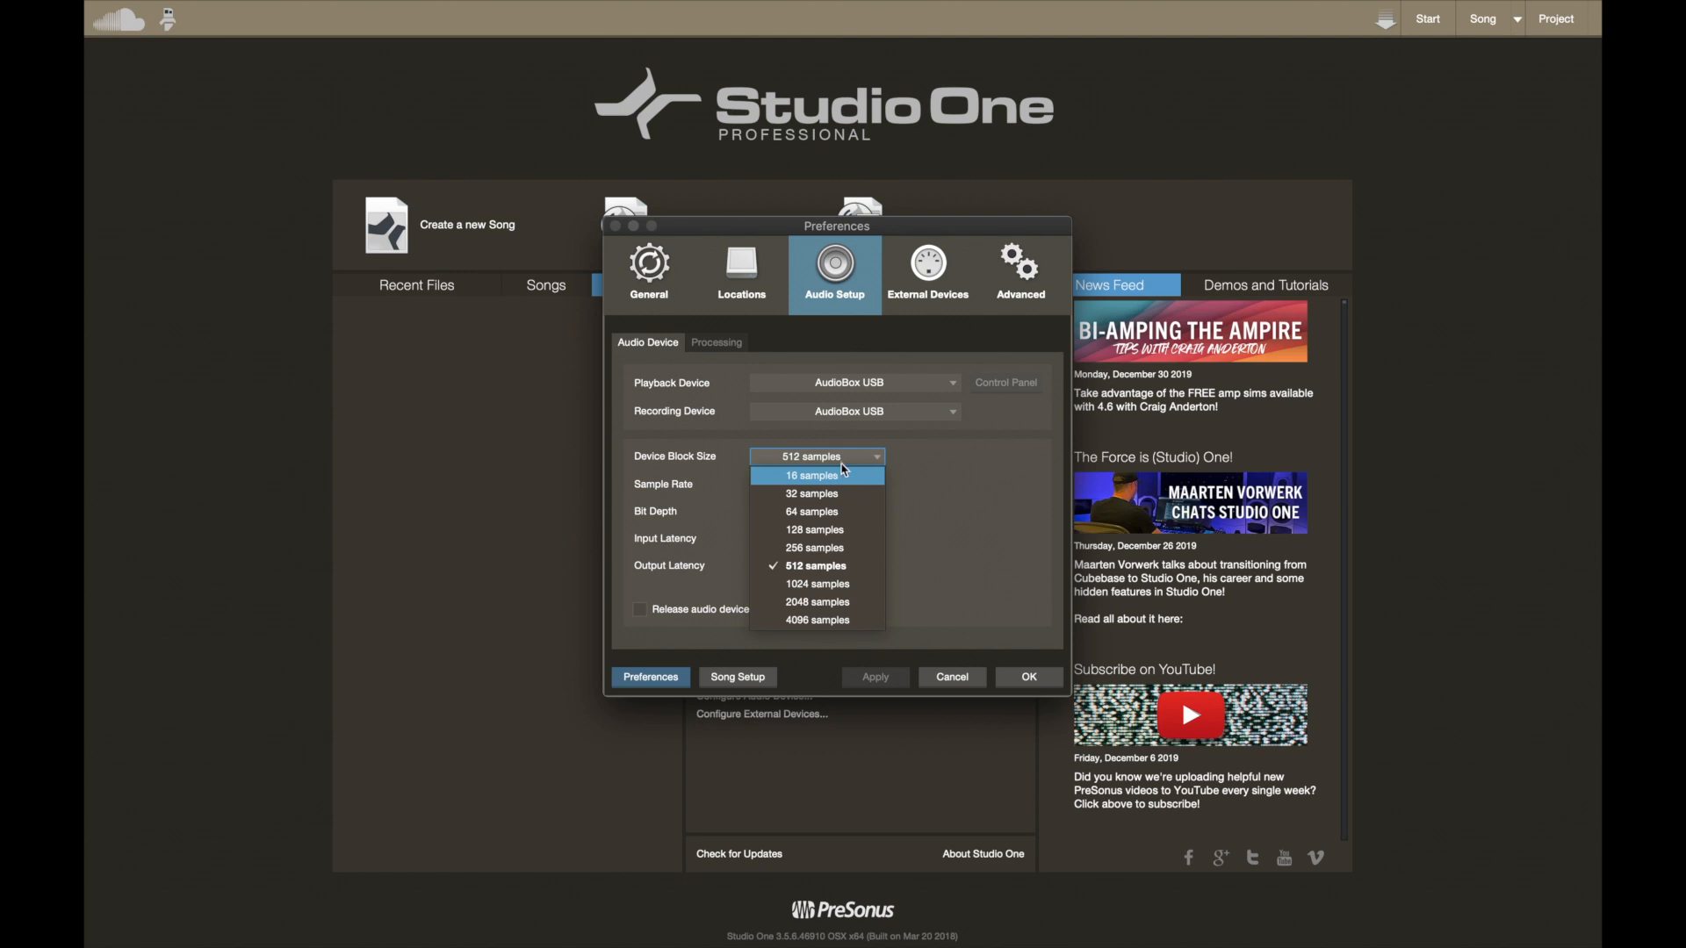
Step: Set the audio device block size to 4096 samples
left_click(847, 463)
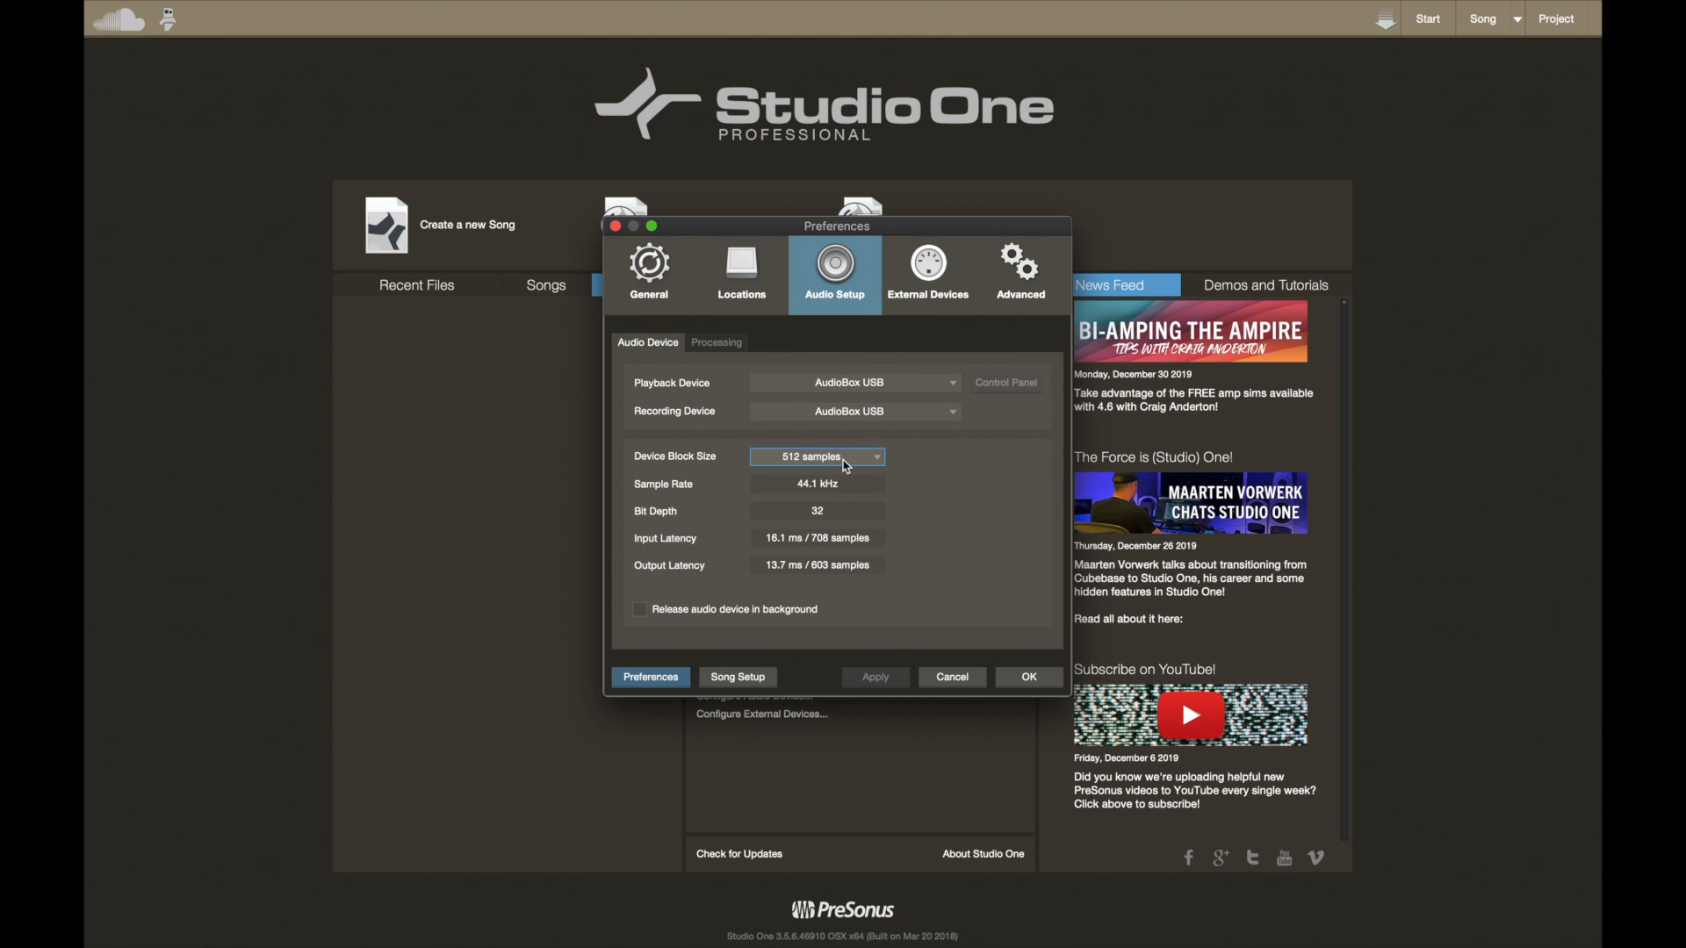
left_click(846, 463)
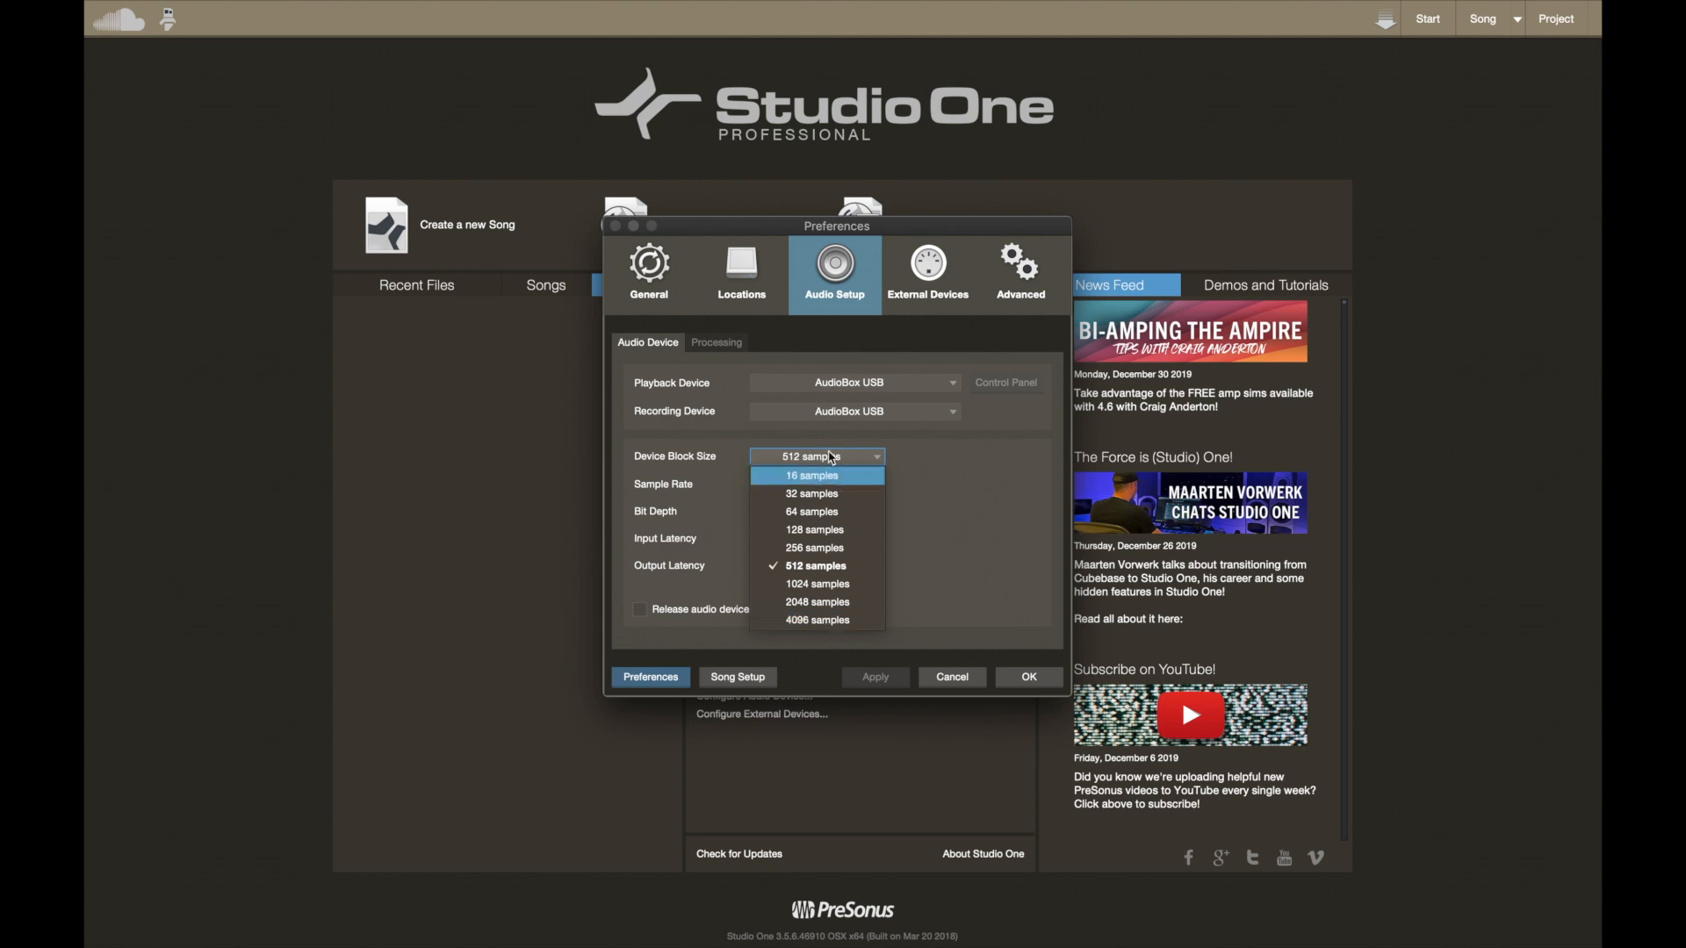
left_click(819, 620)
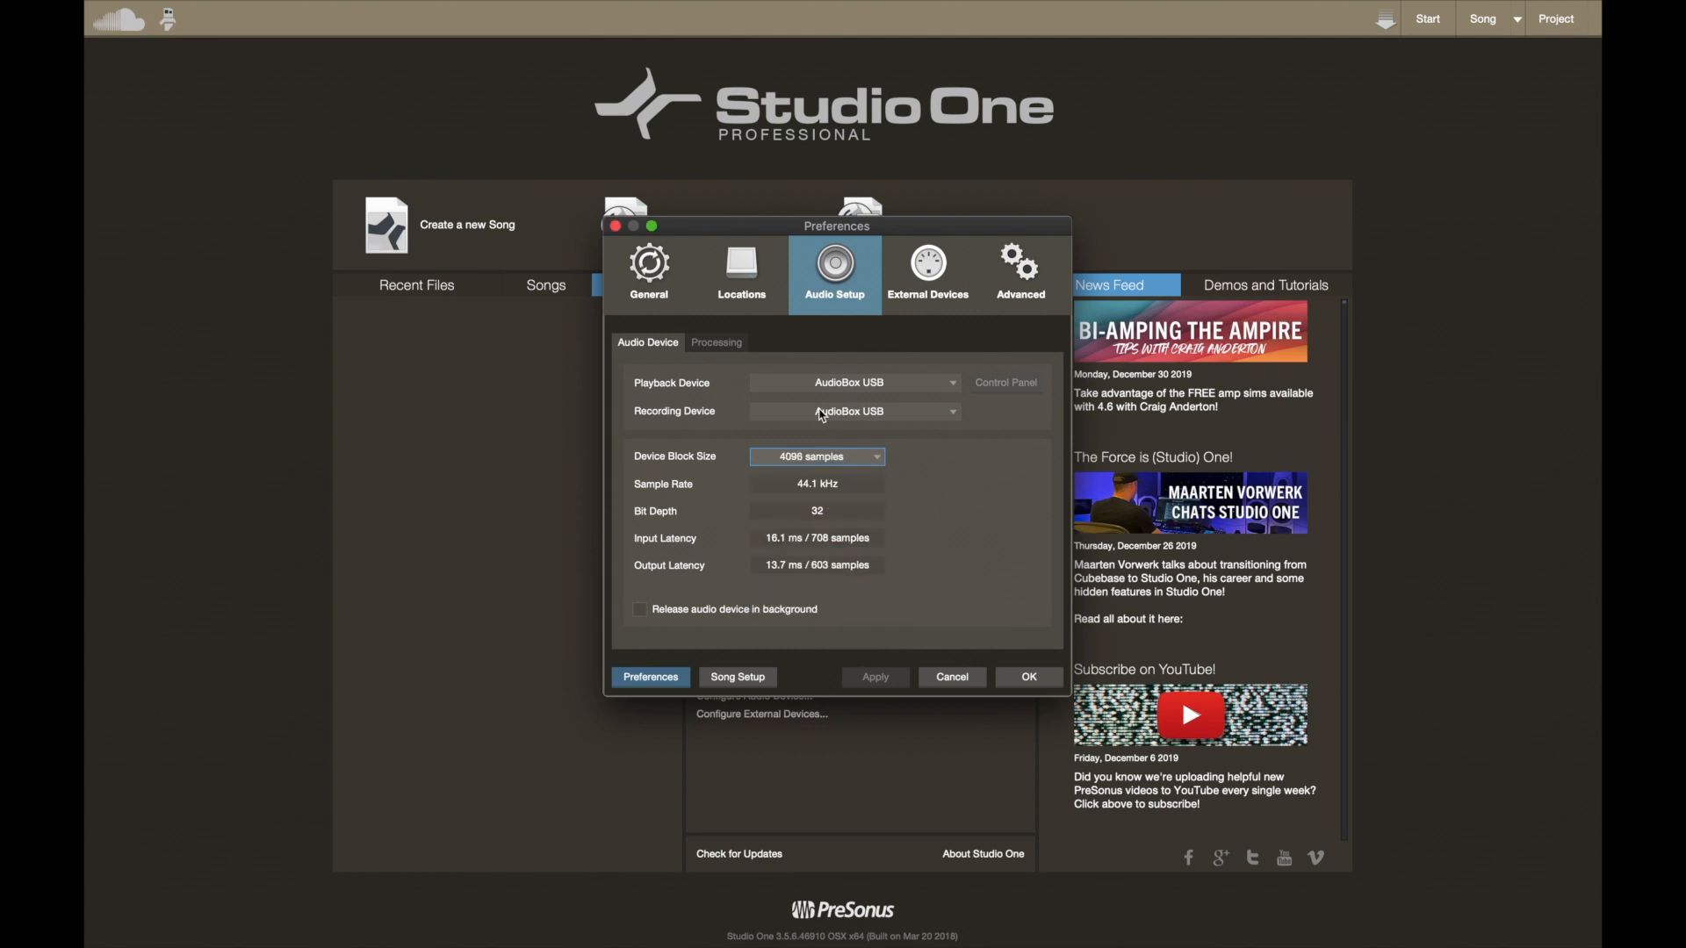
left_click(794, 472)
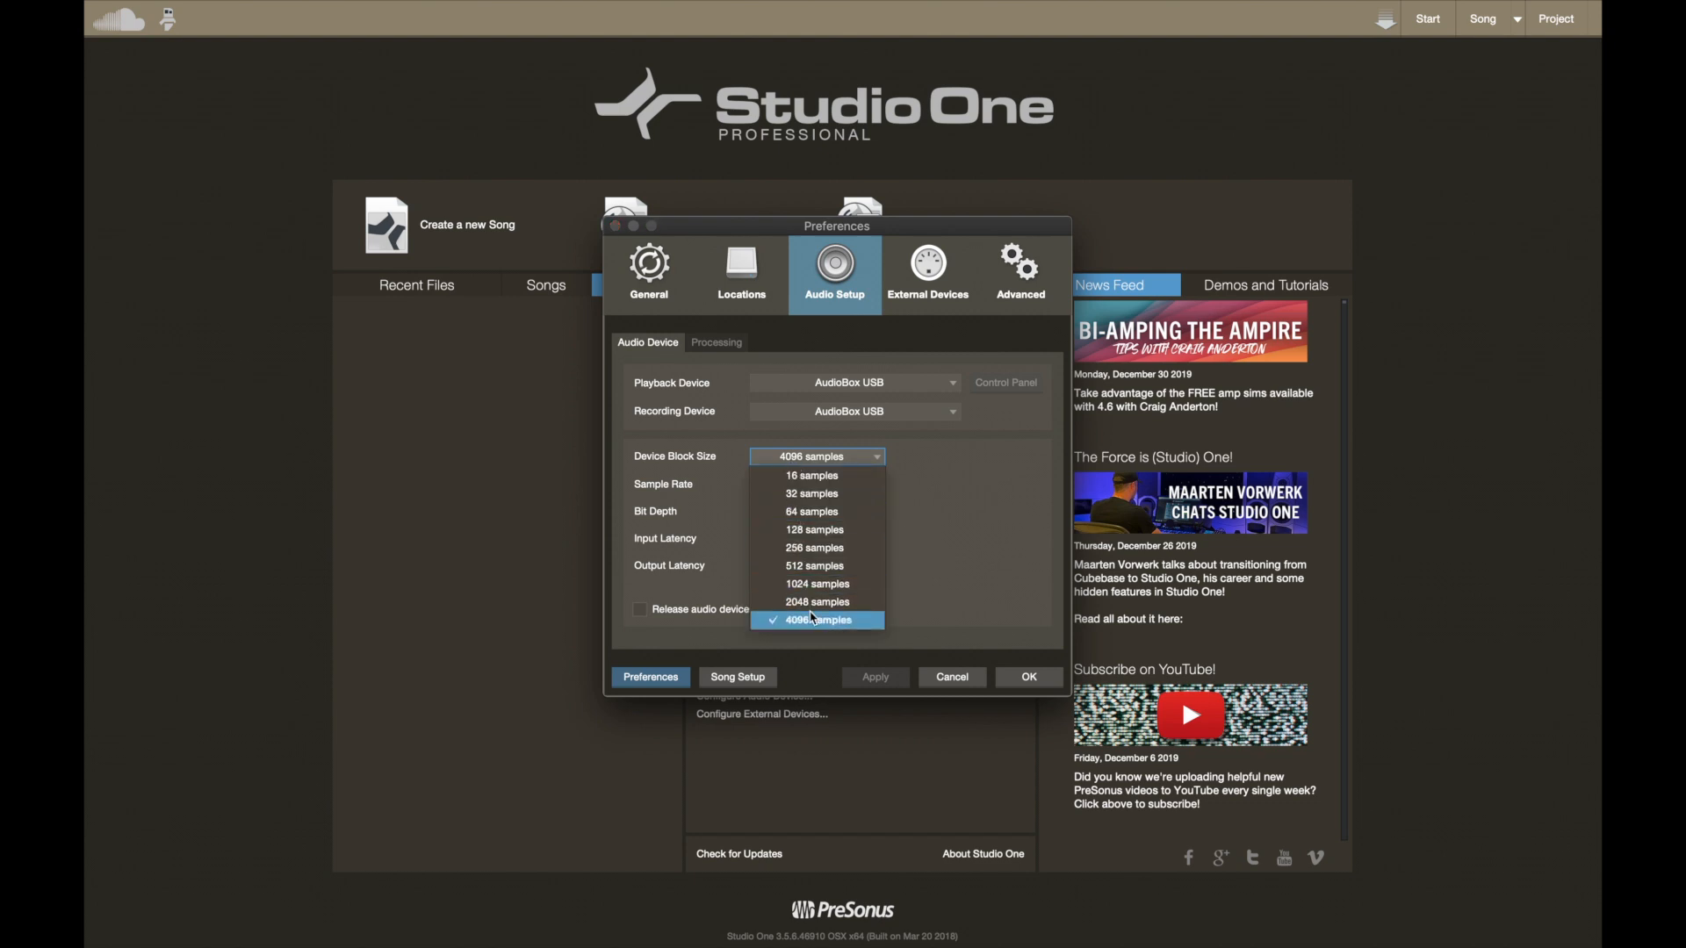
left_click(860, 627)
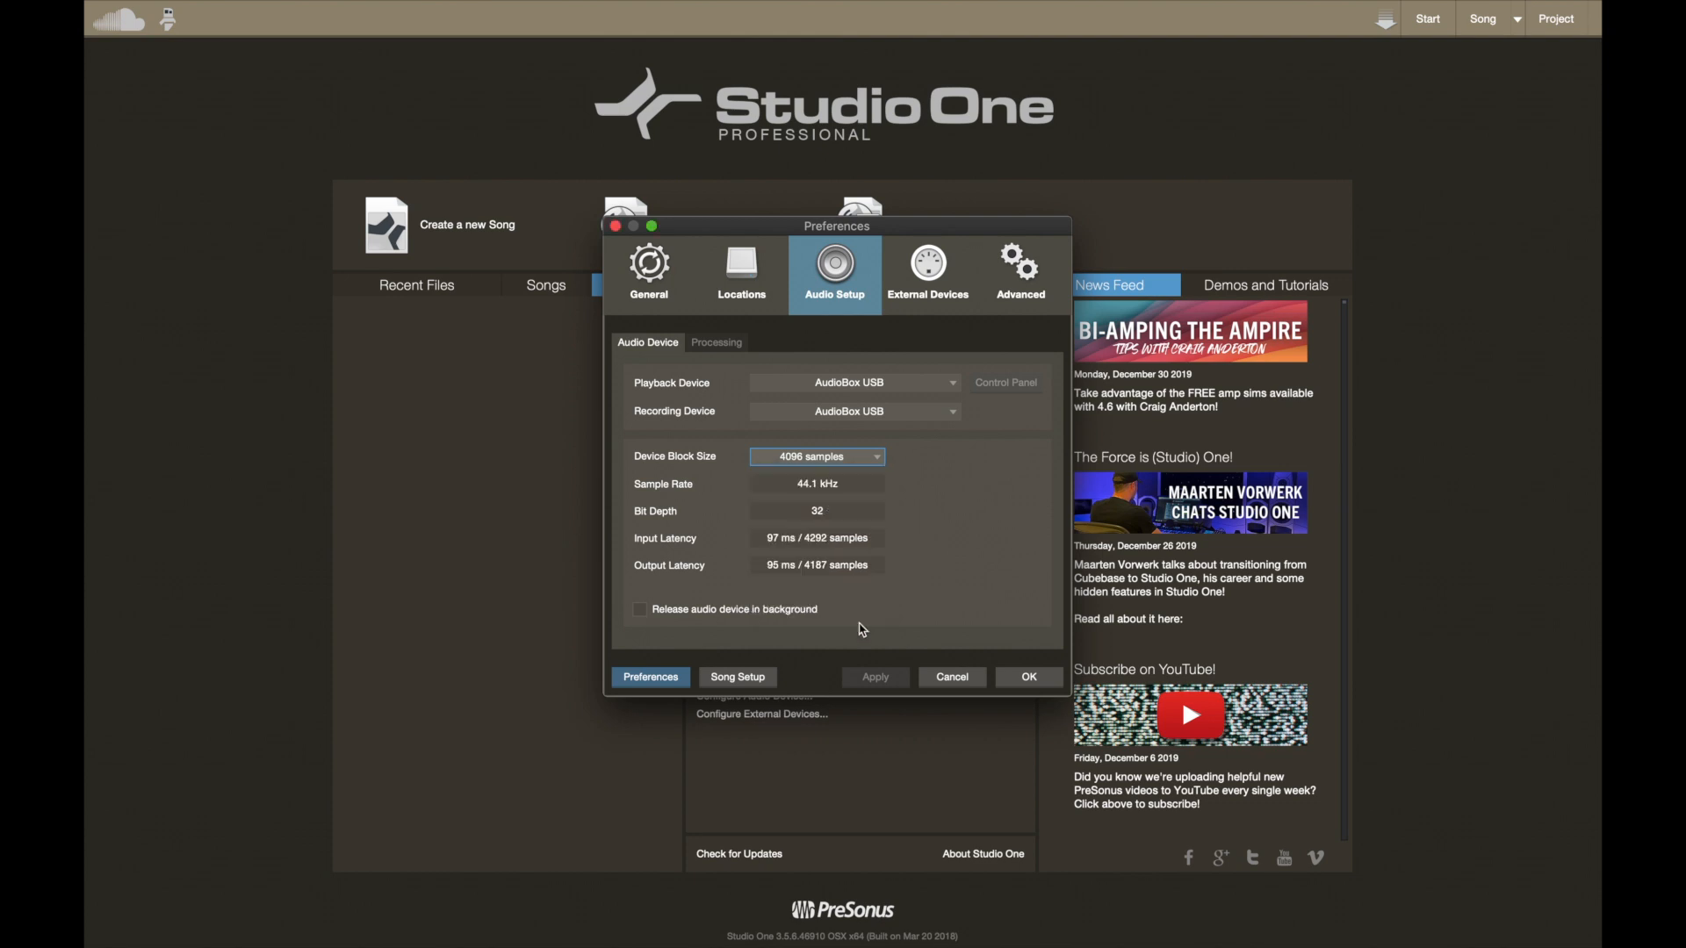
Step: Set the audio device block size to 16 samples
left_click(857, 464)
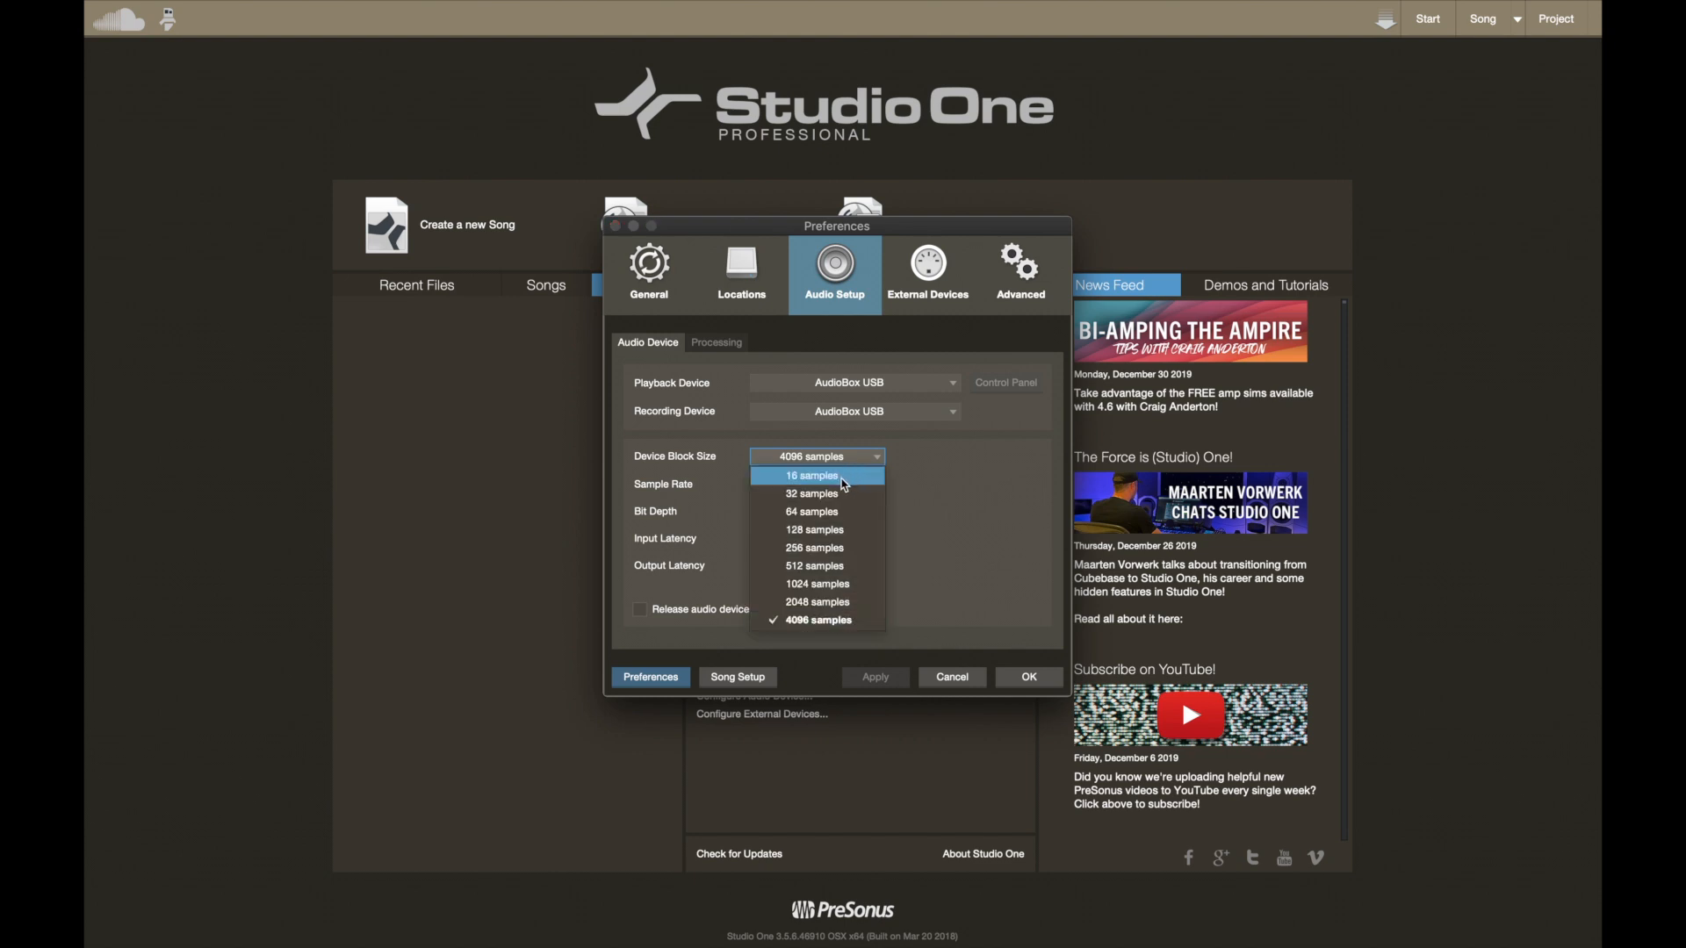
left_click(843, 483)
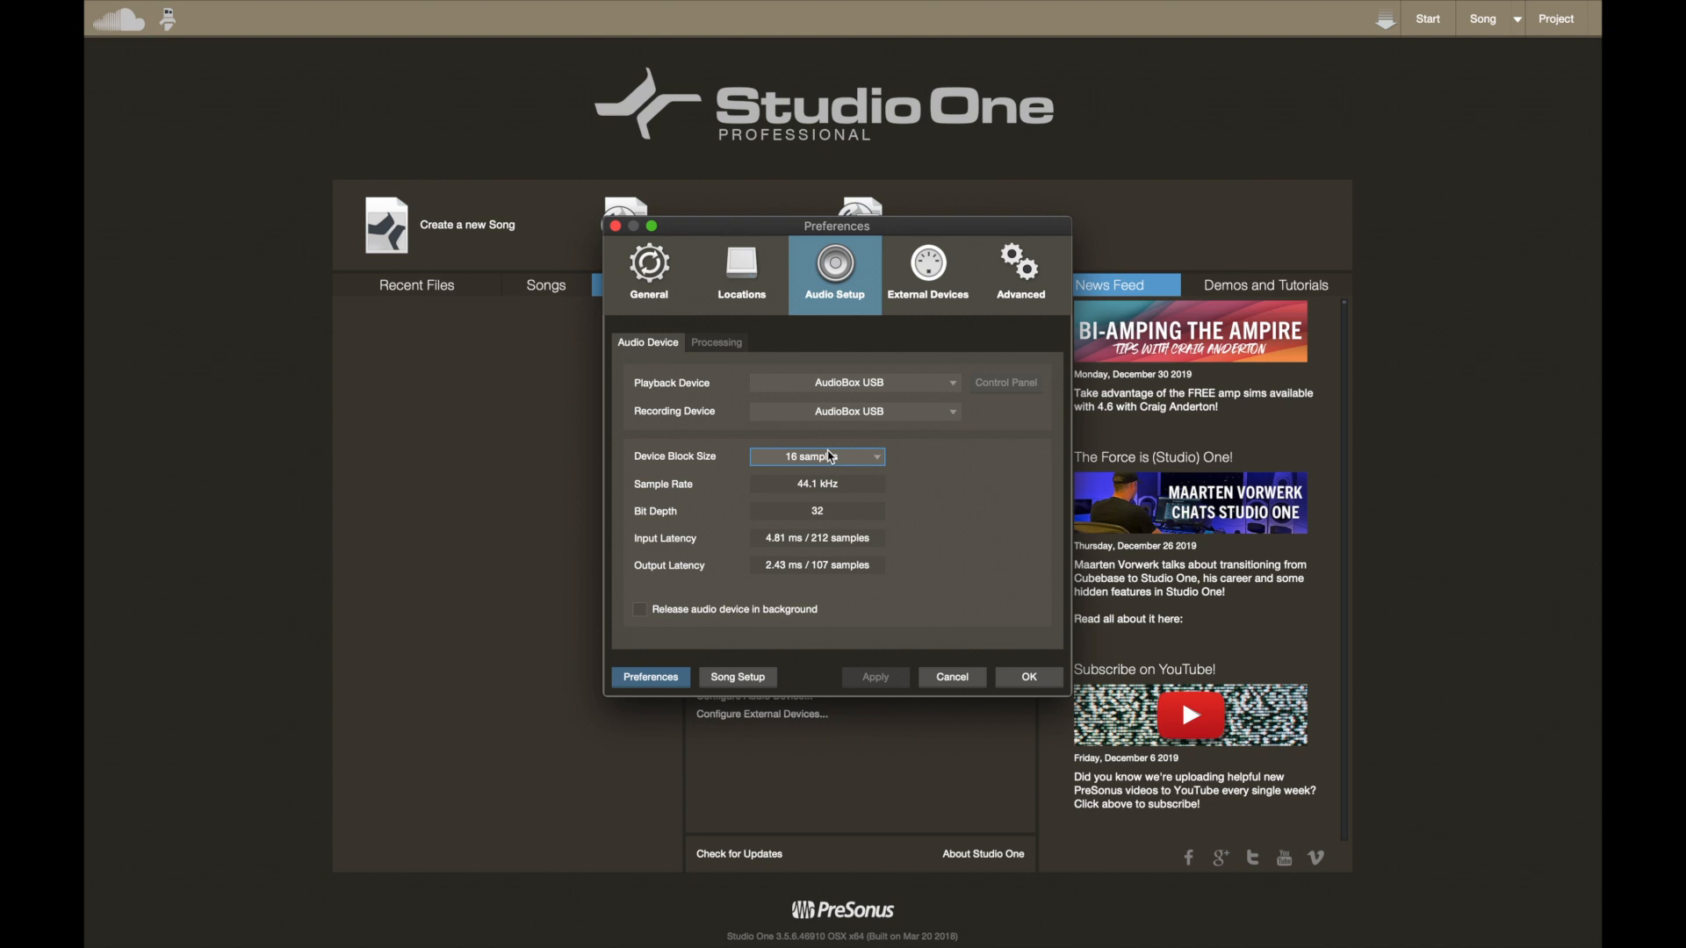
Step: Set Dropout Protection to Minimum in the audio processing settings
left_click(718, 344)
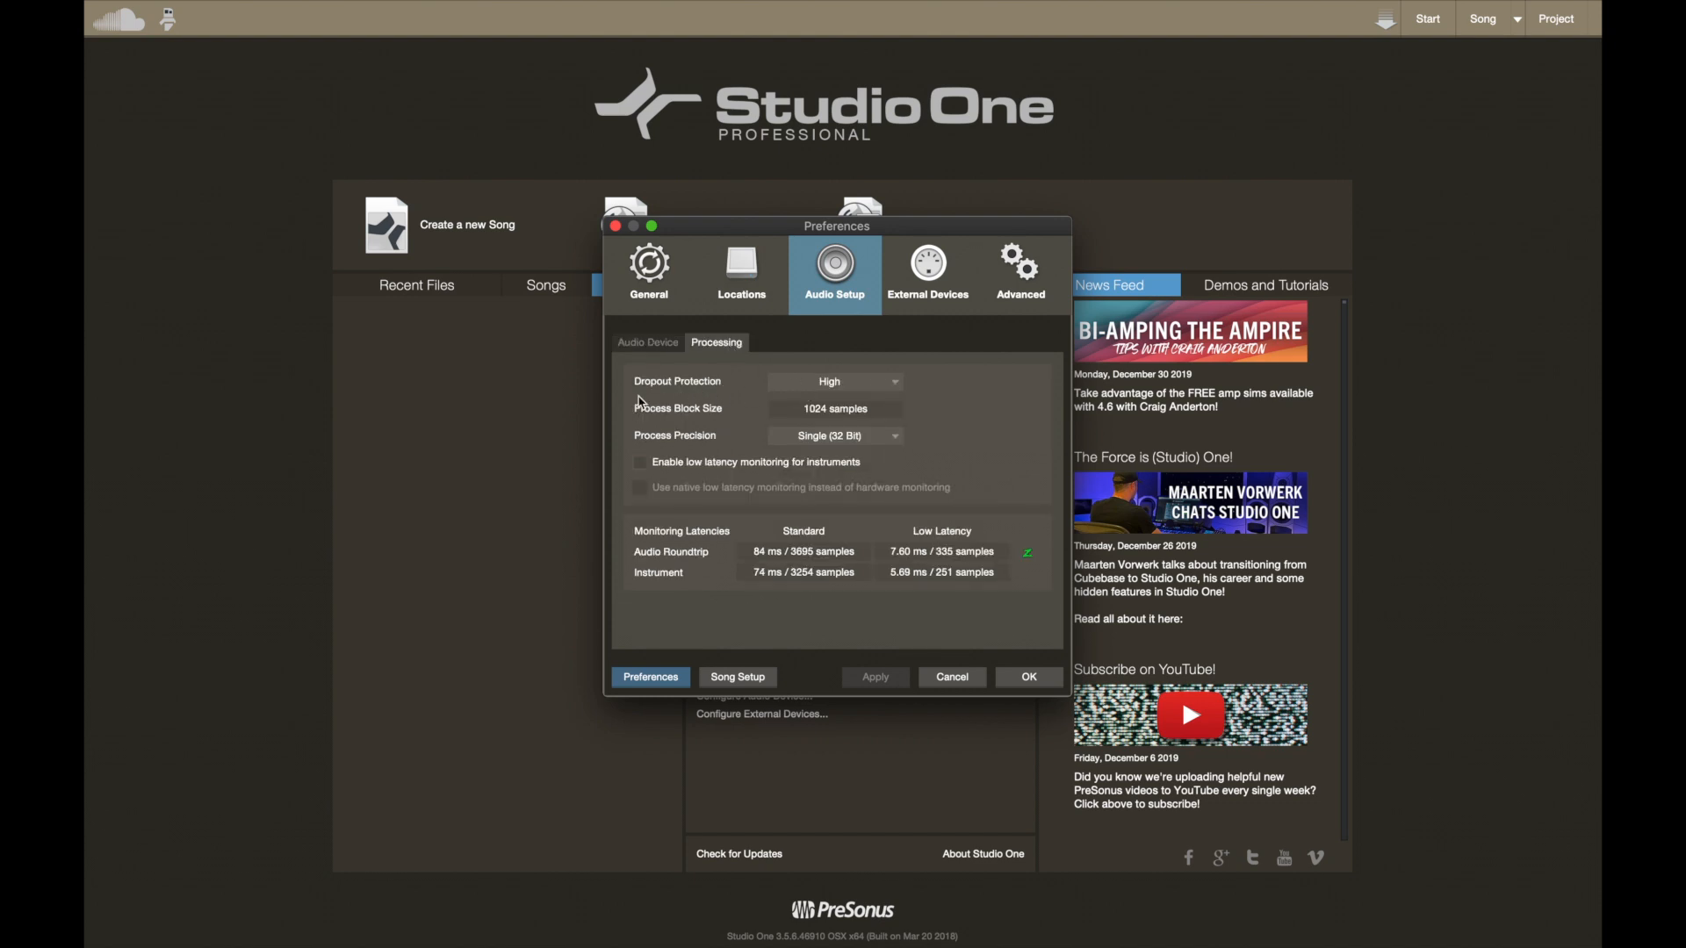
left_click(859, 388)
scroll(860, 387, "down", 1)
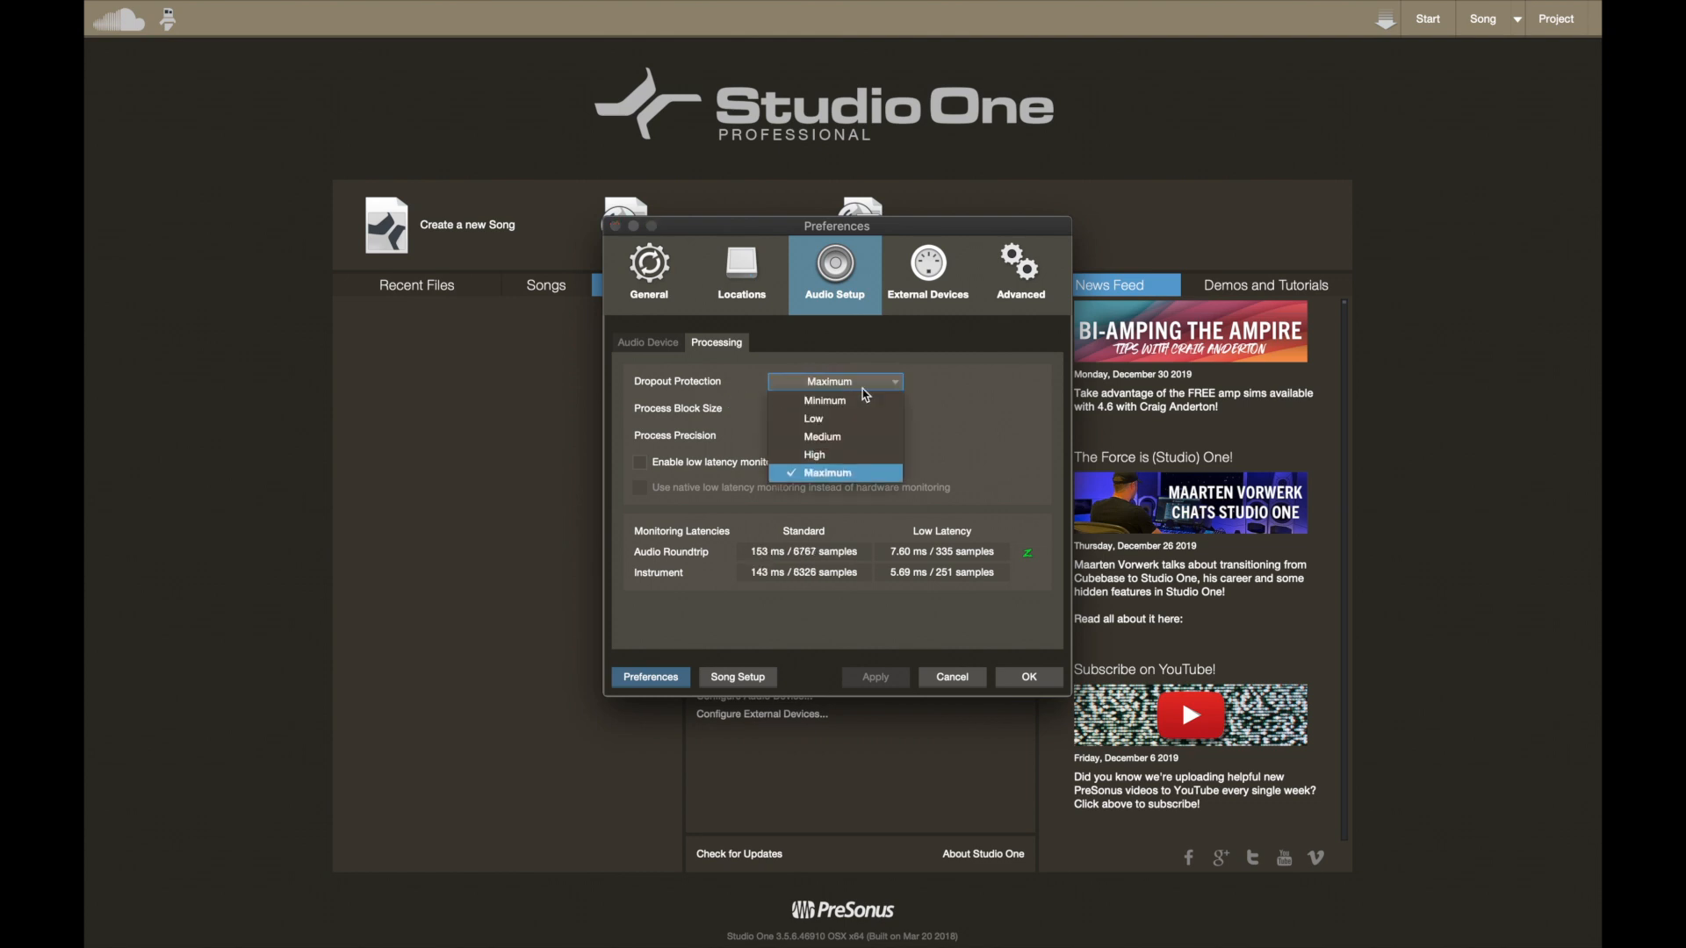
left_click(860, 404)
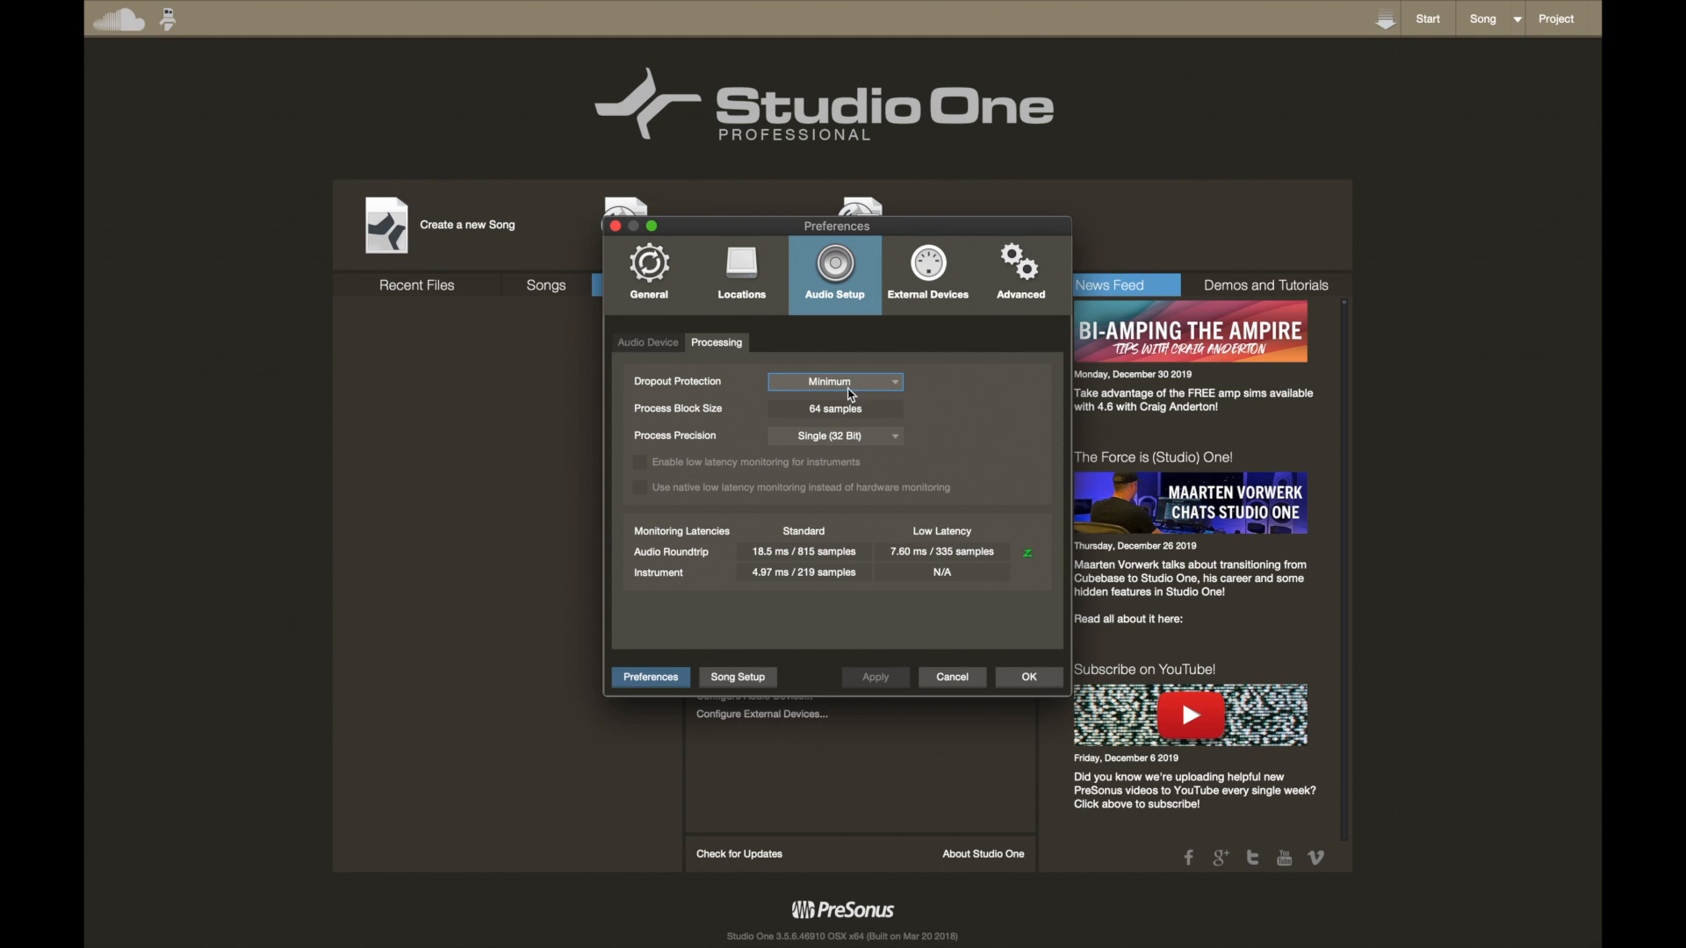
Step: Try Dropout Protection at Low and at Maximum, returning it to Minimum after each
left_click(782, 388)
left_click(790, 419)
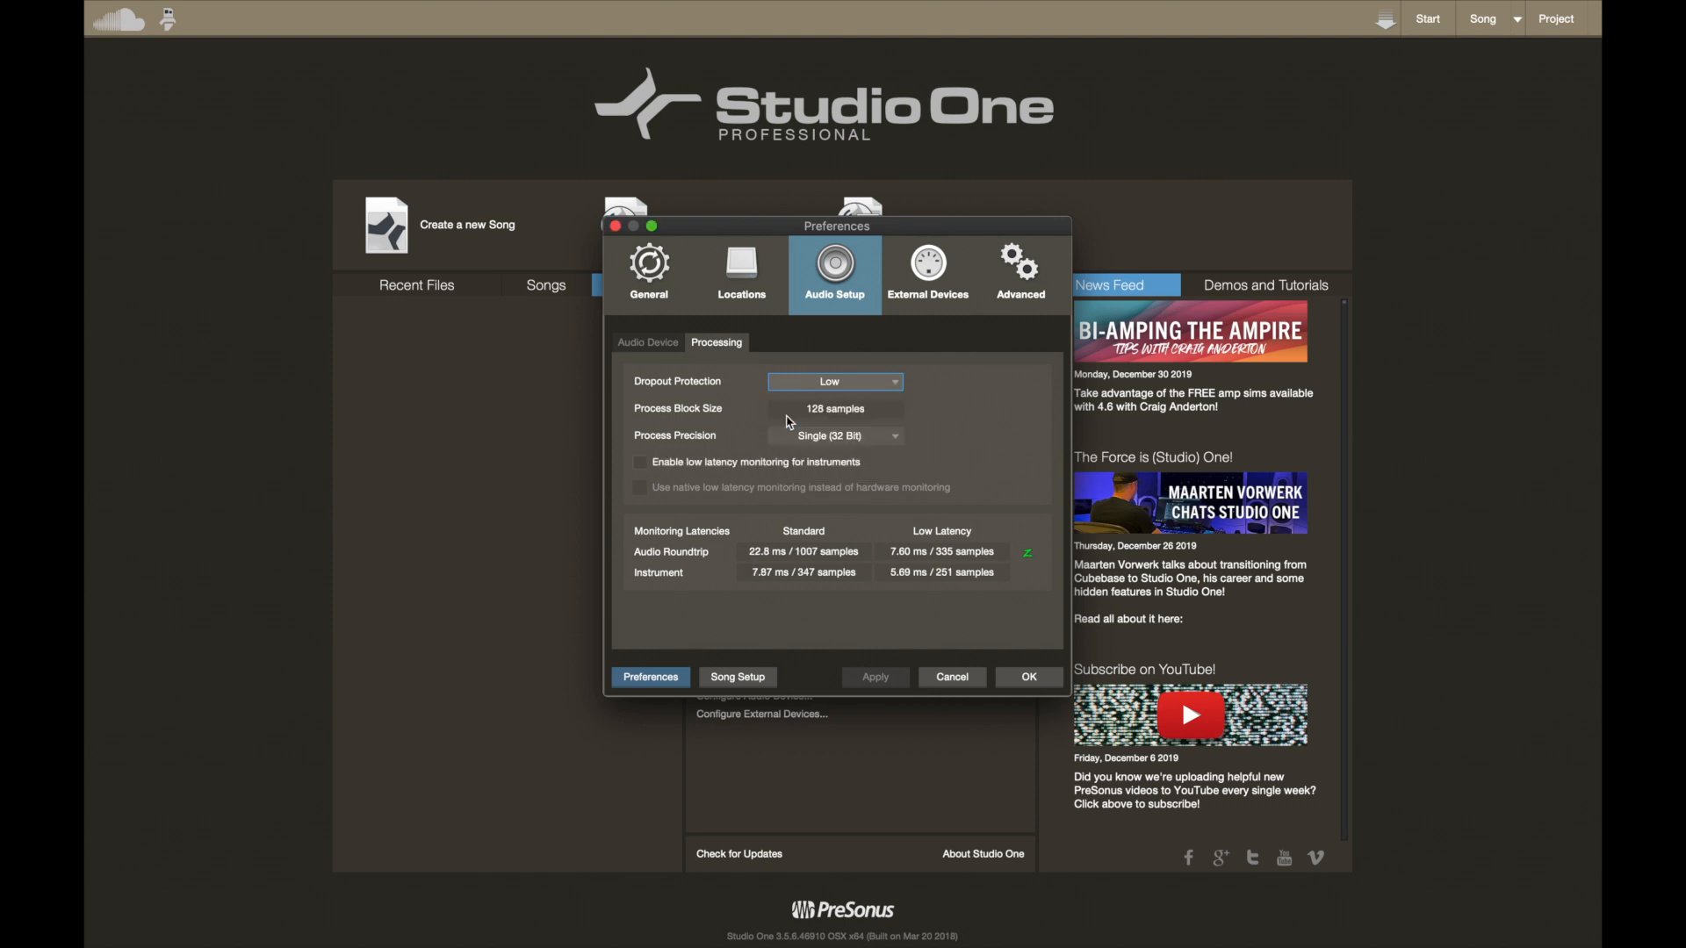
left_click(788, 390)
left_click(791, 401)
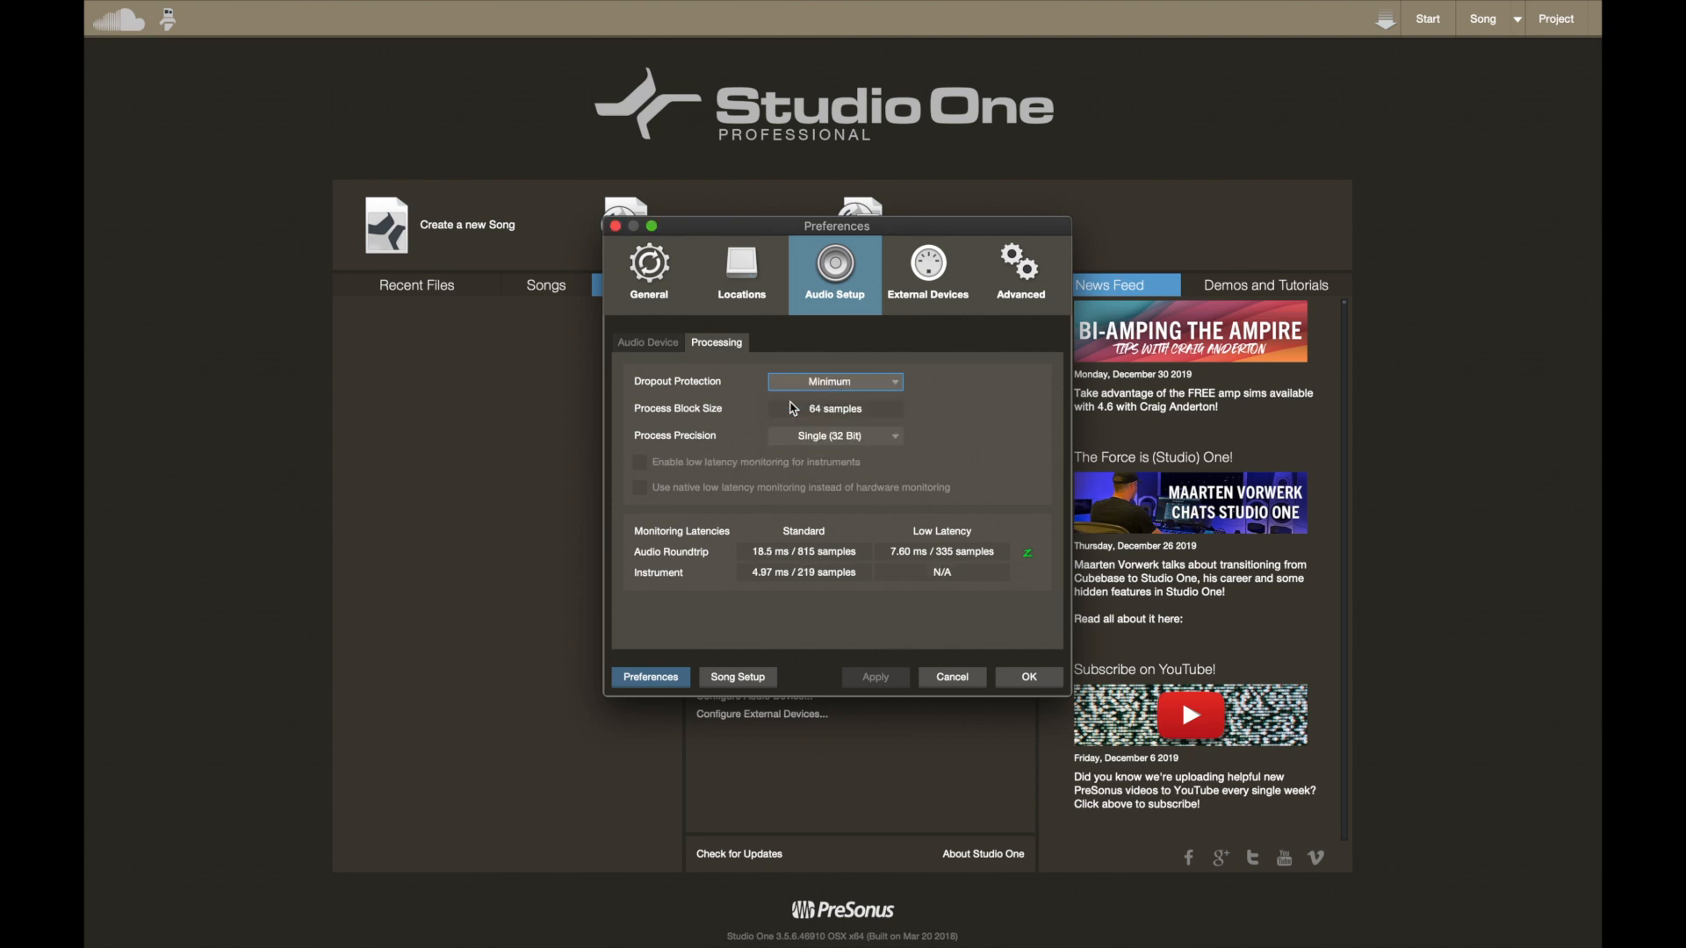
left_click(790, 386)
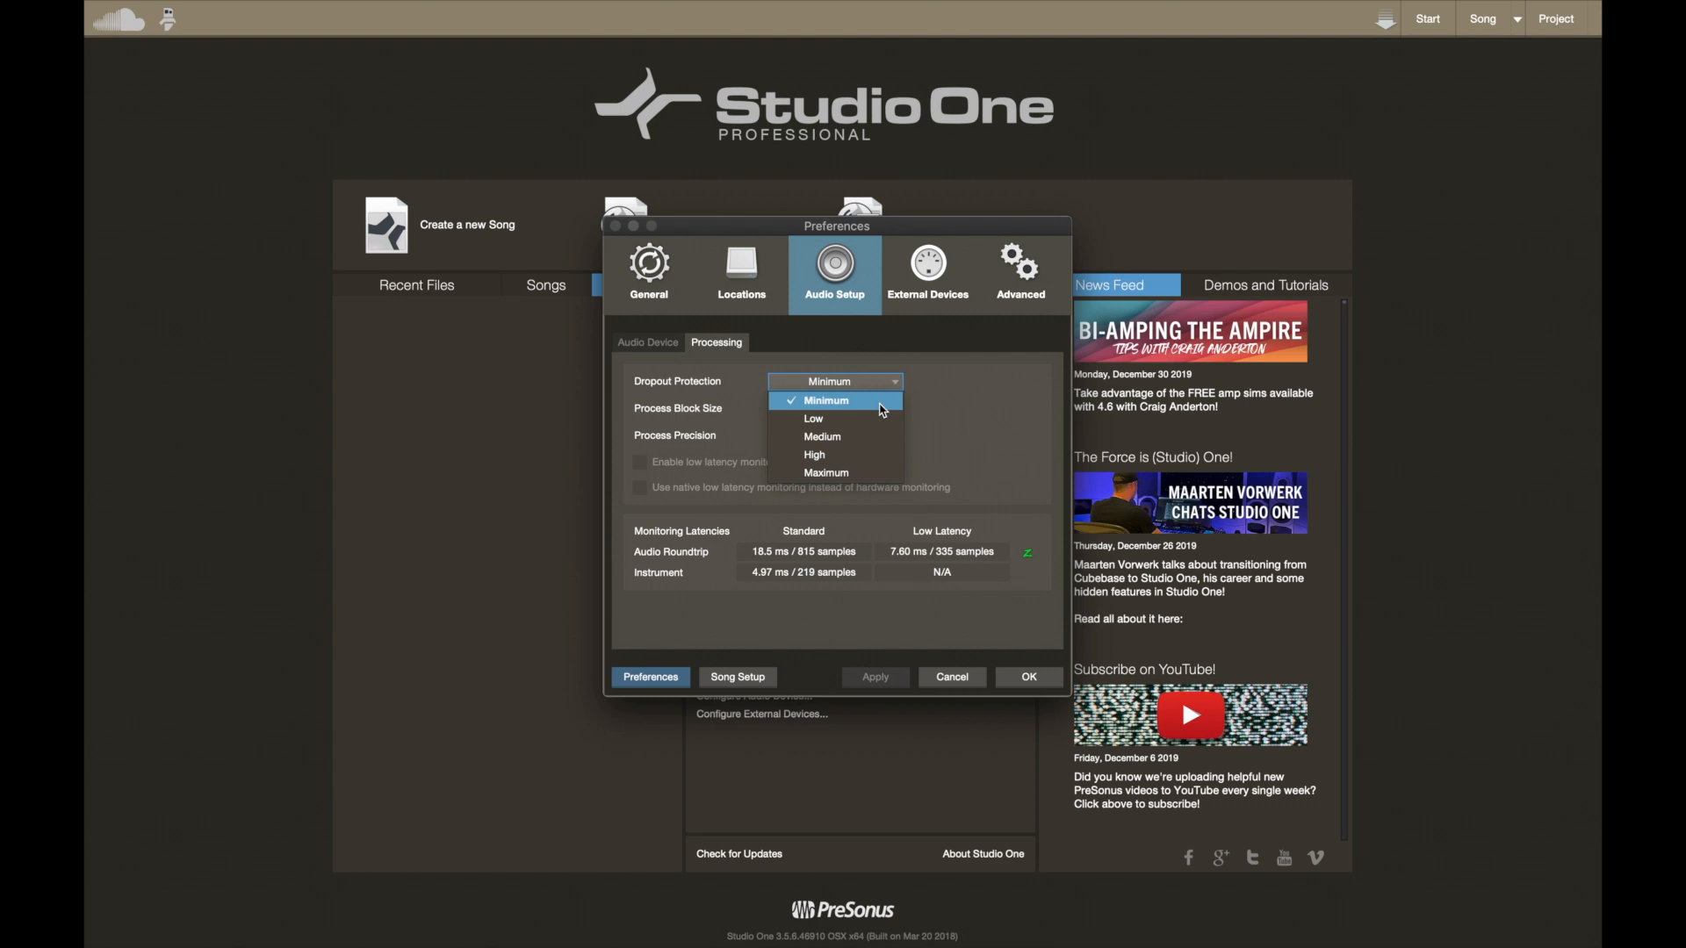
left_click(854, 472)
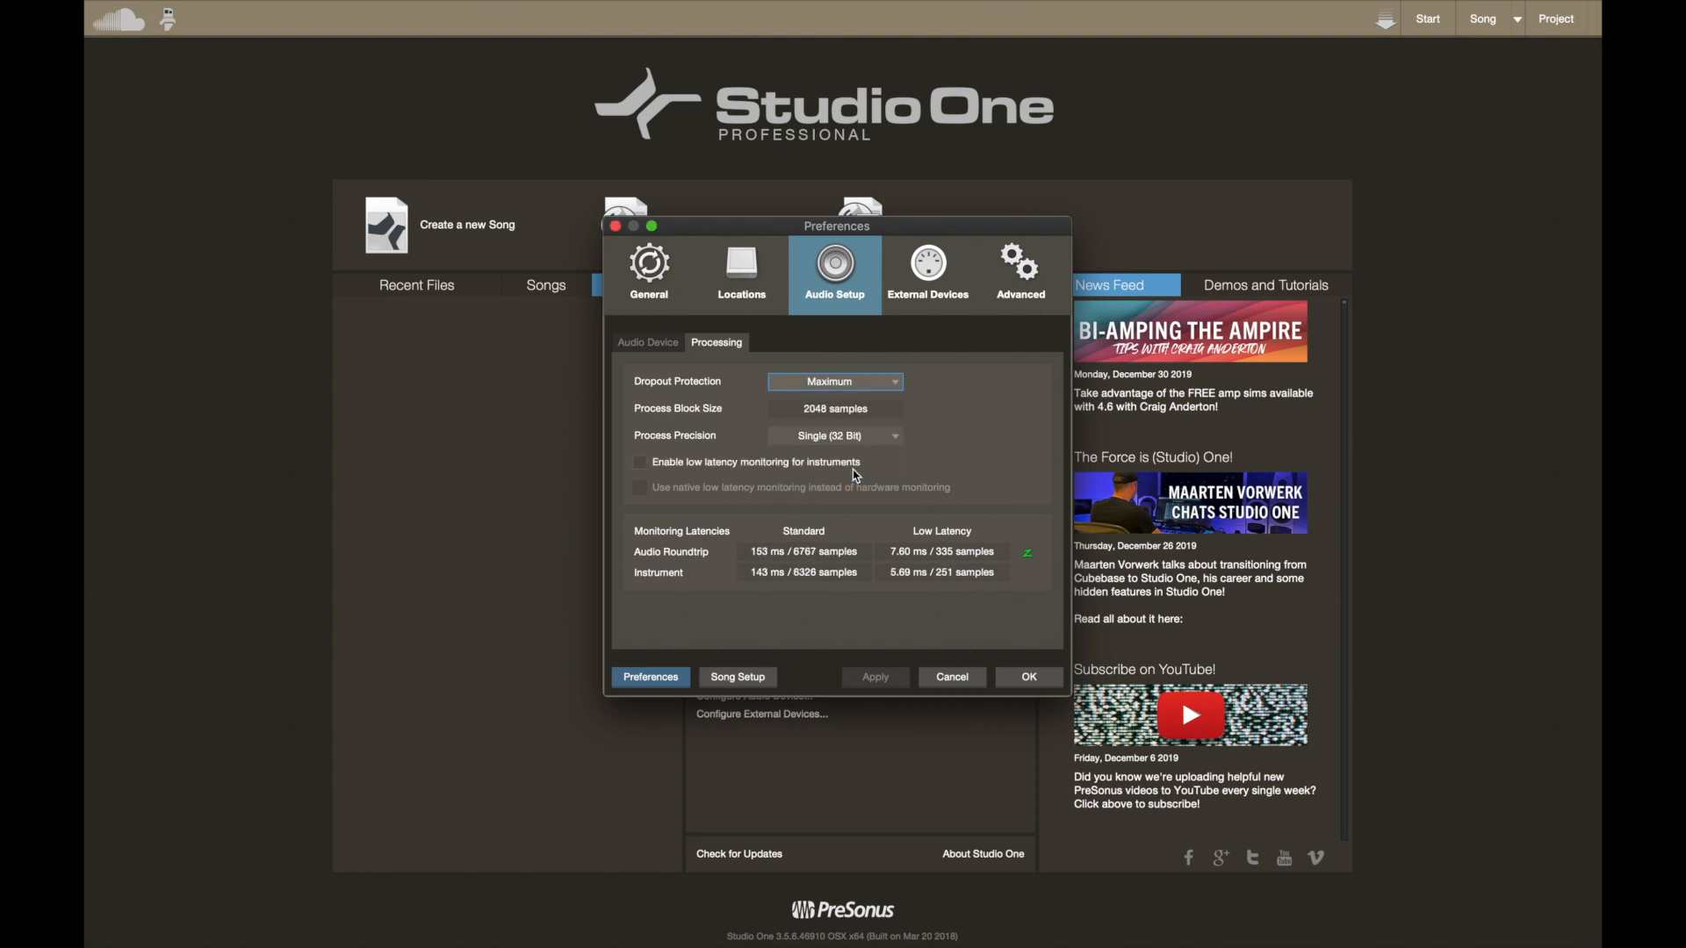
left_click(867, 390)
left_click(821, 400)
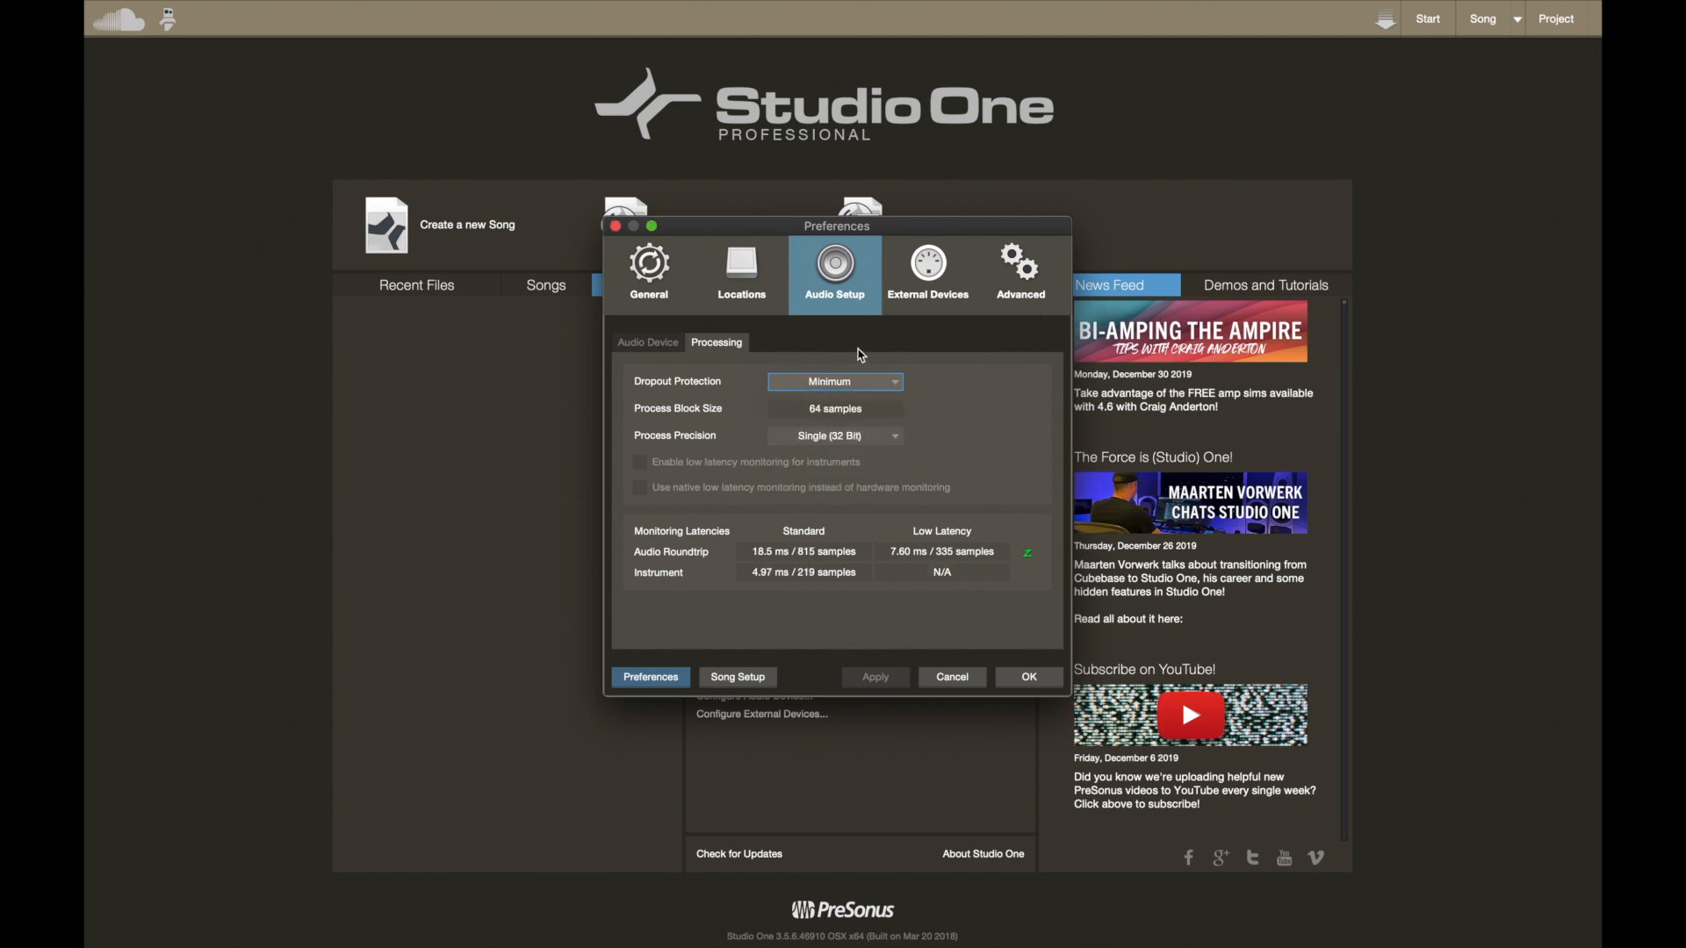
Step: Start adding an external device as a generic New Keyboard and examine its Receive From and Send To options
left_click(923, 301)
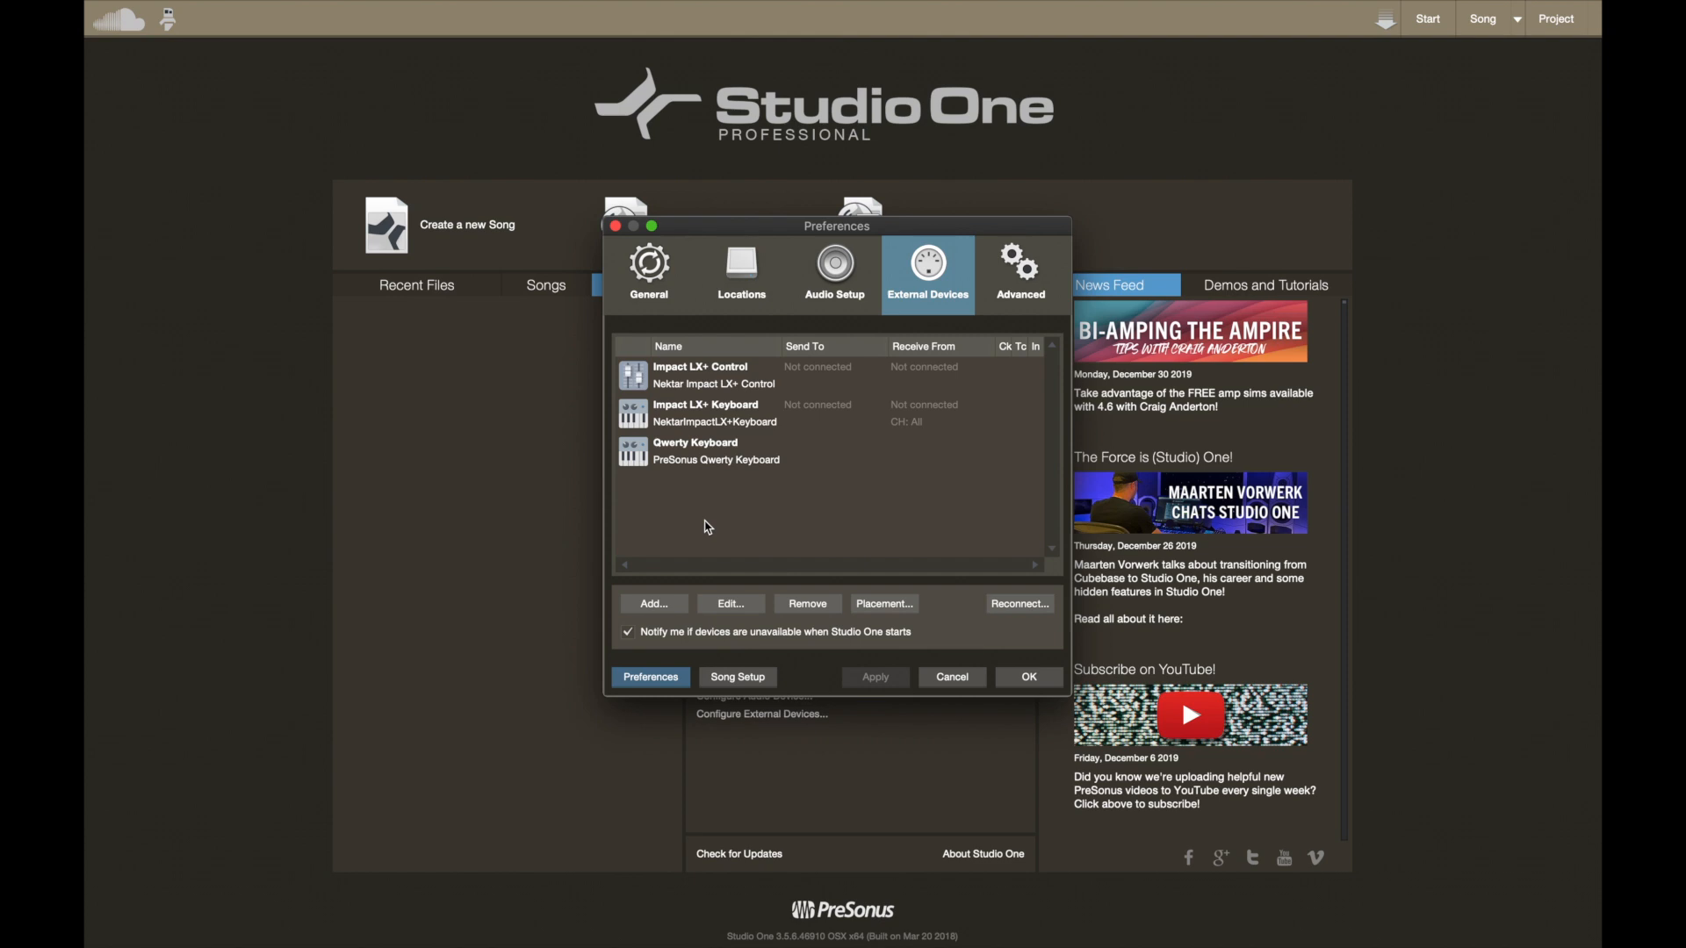
left_click(674, 605)
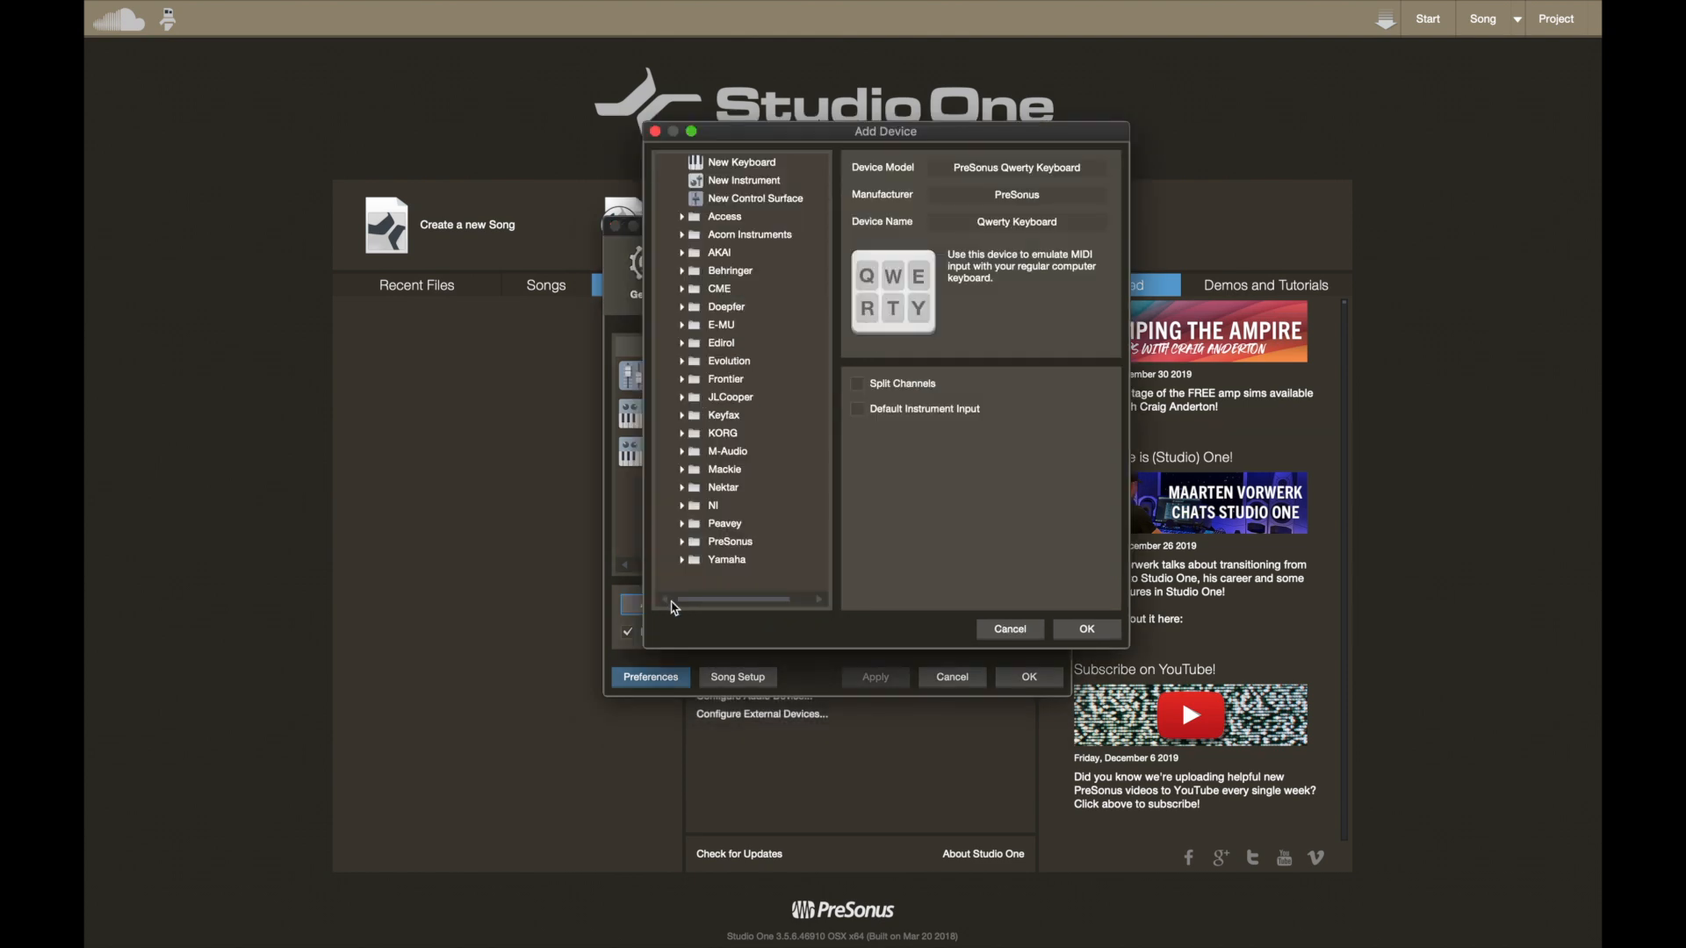
left_click(757, 170)
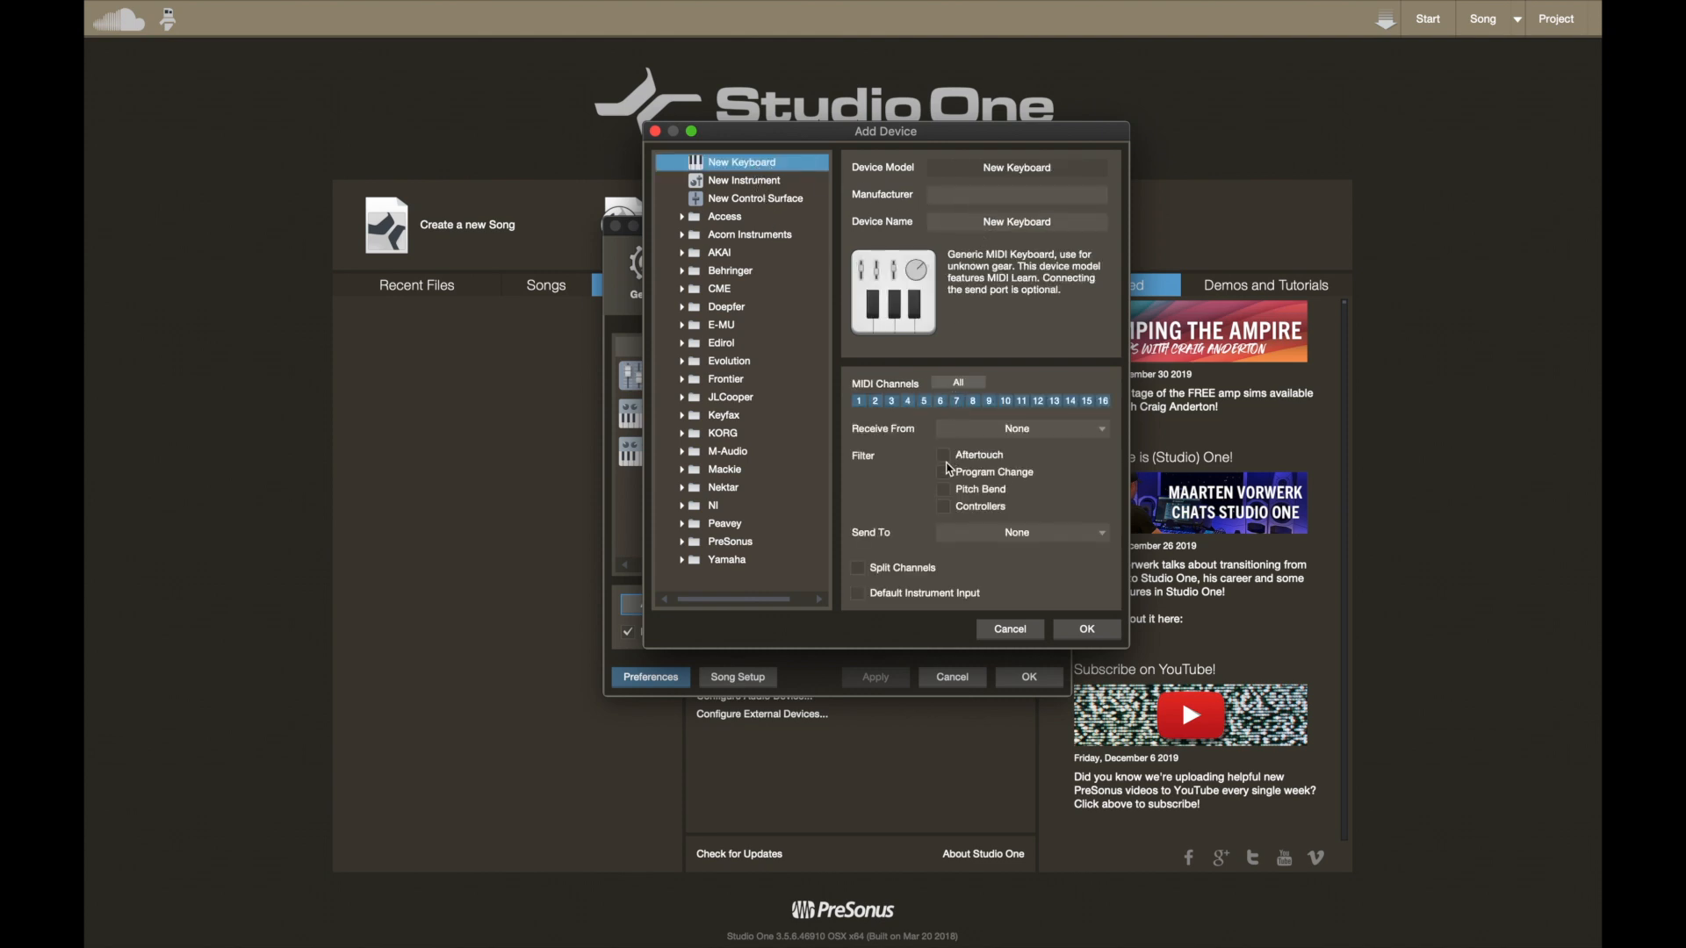
left_click(944, 430)
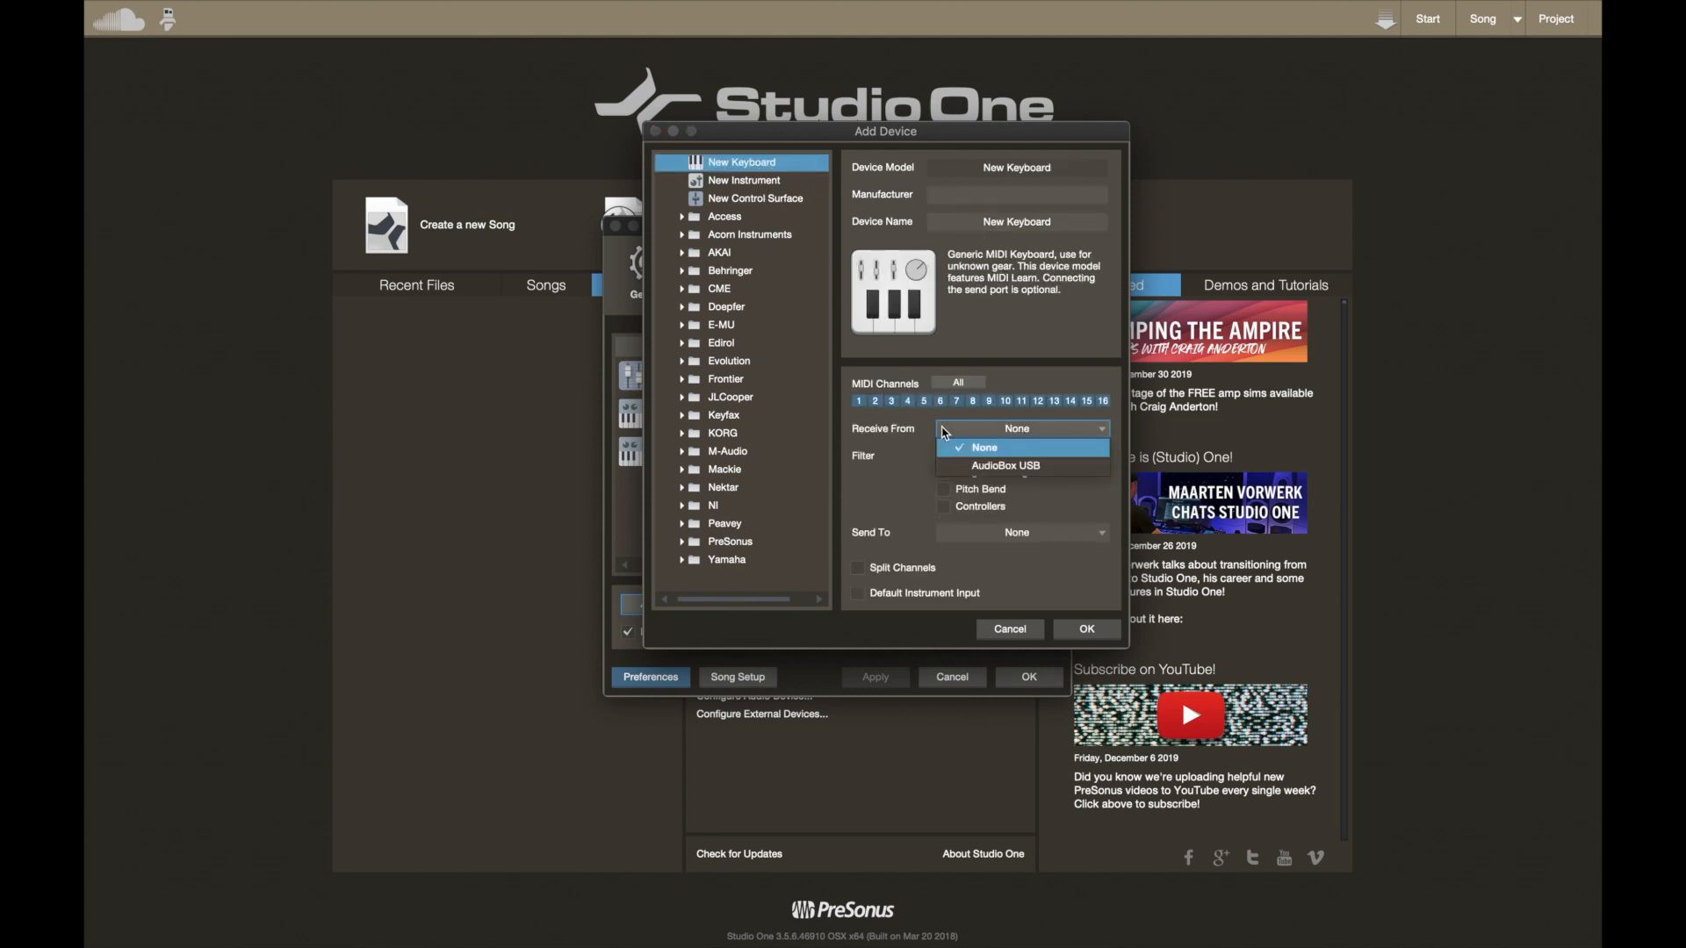
left_click(932, 436)
left_click(965, 535)
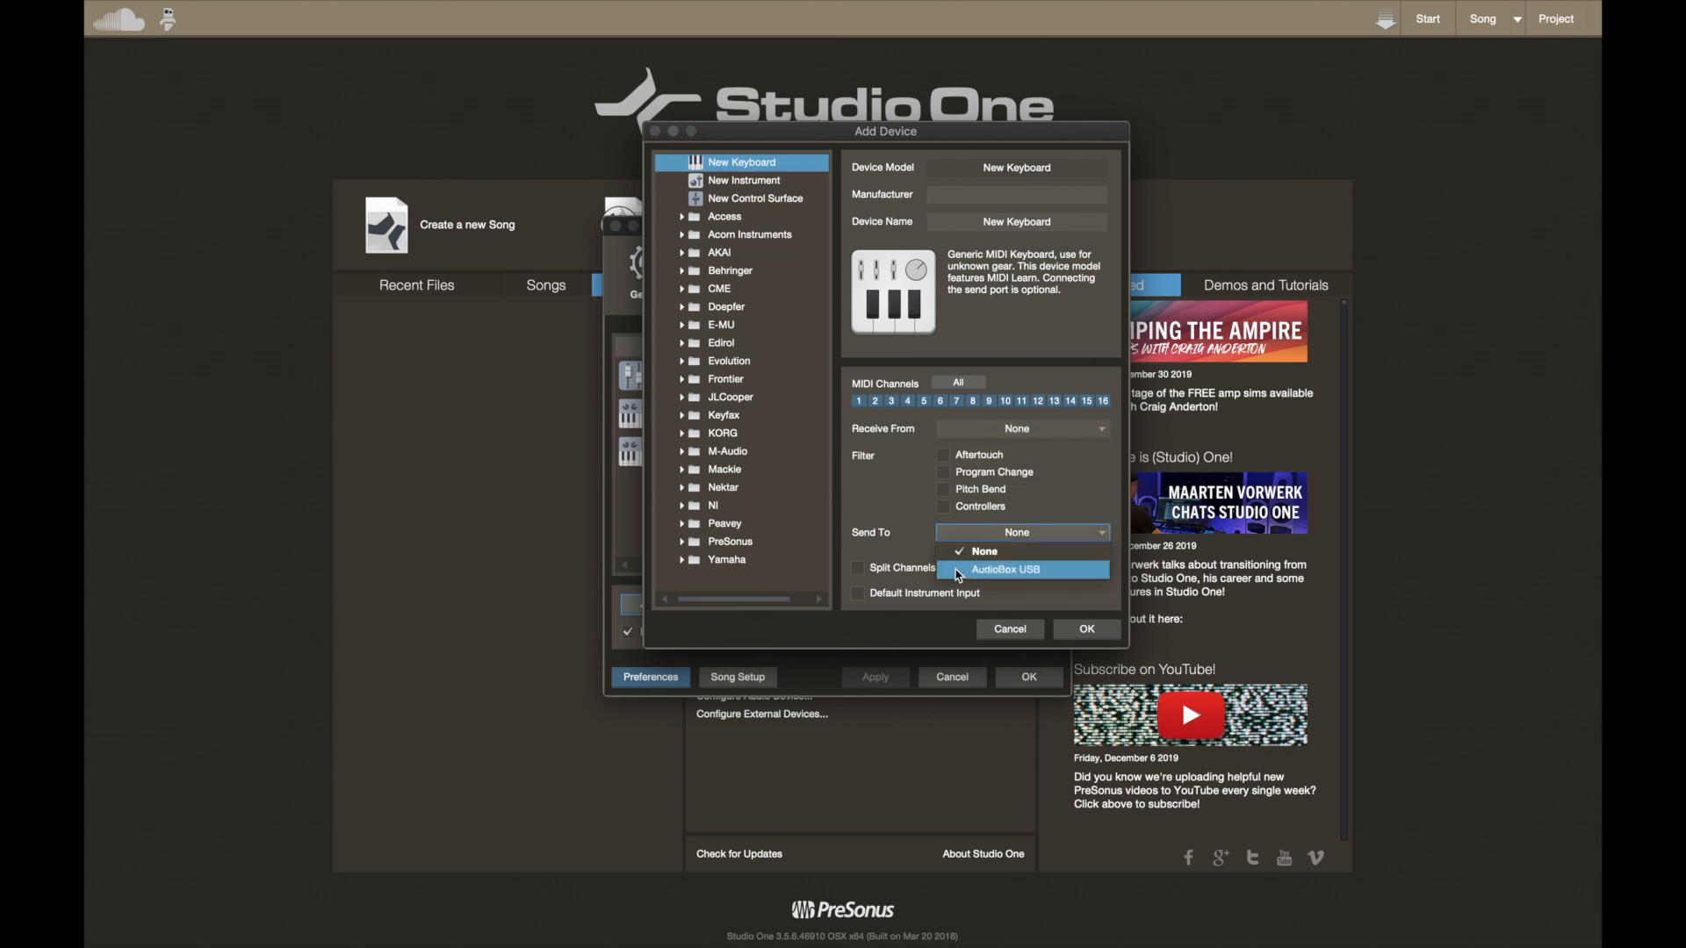
left_click(930, 529)
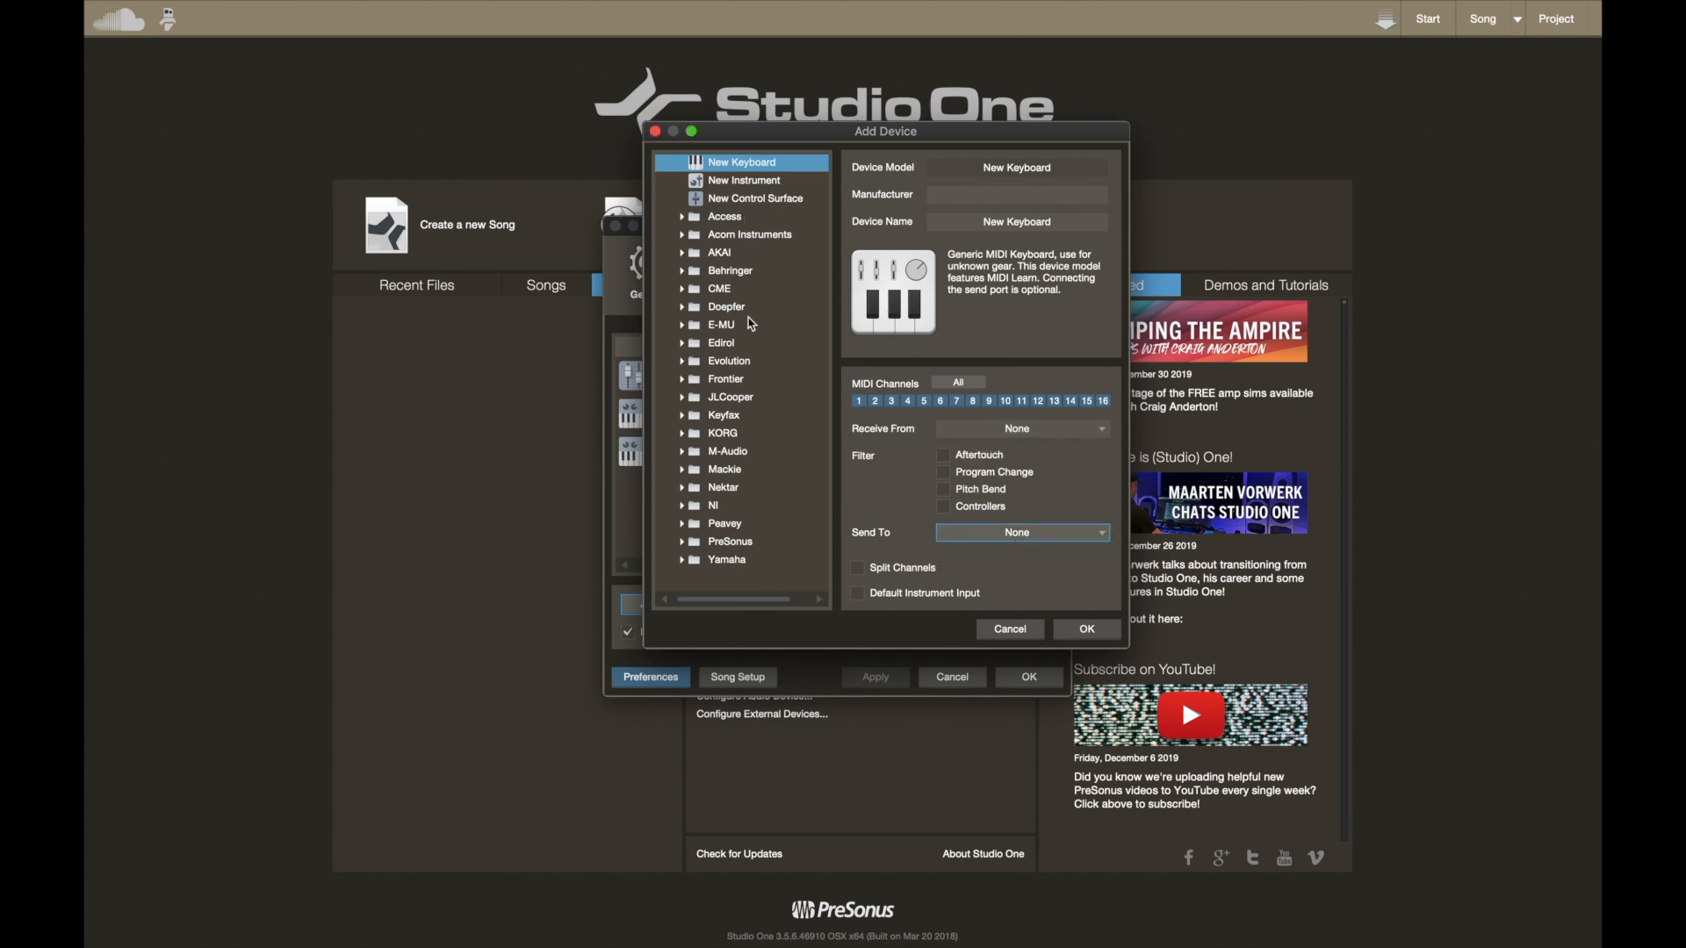
Step: Select the Nektar Impact LX+ Keyboard as the device model and examine its Receive From options
left_click(729, 489)
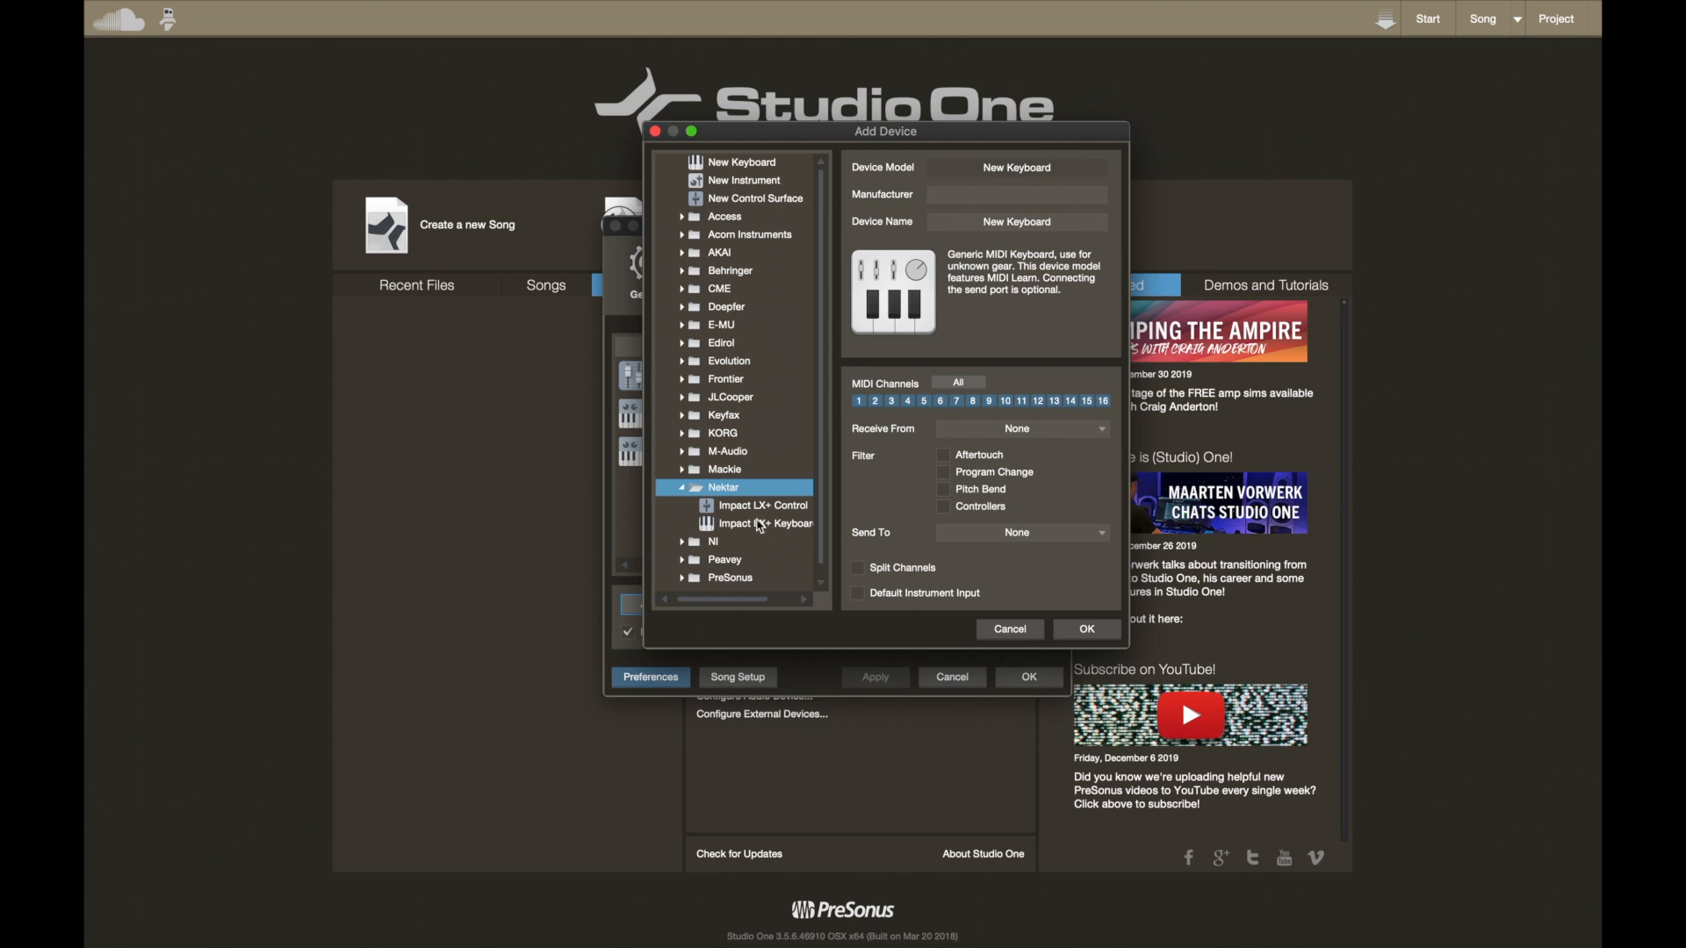
left_click(760, 525)
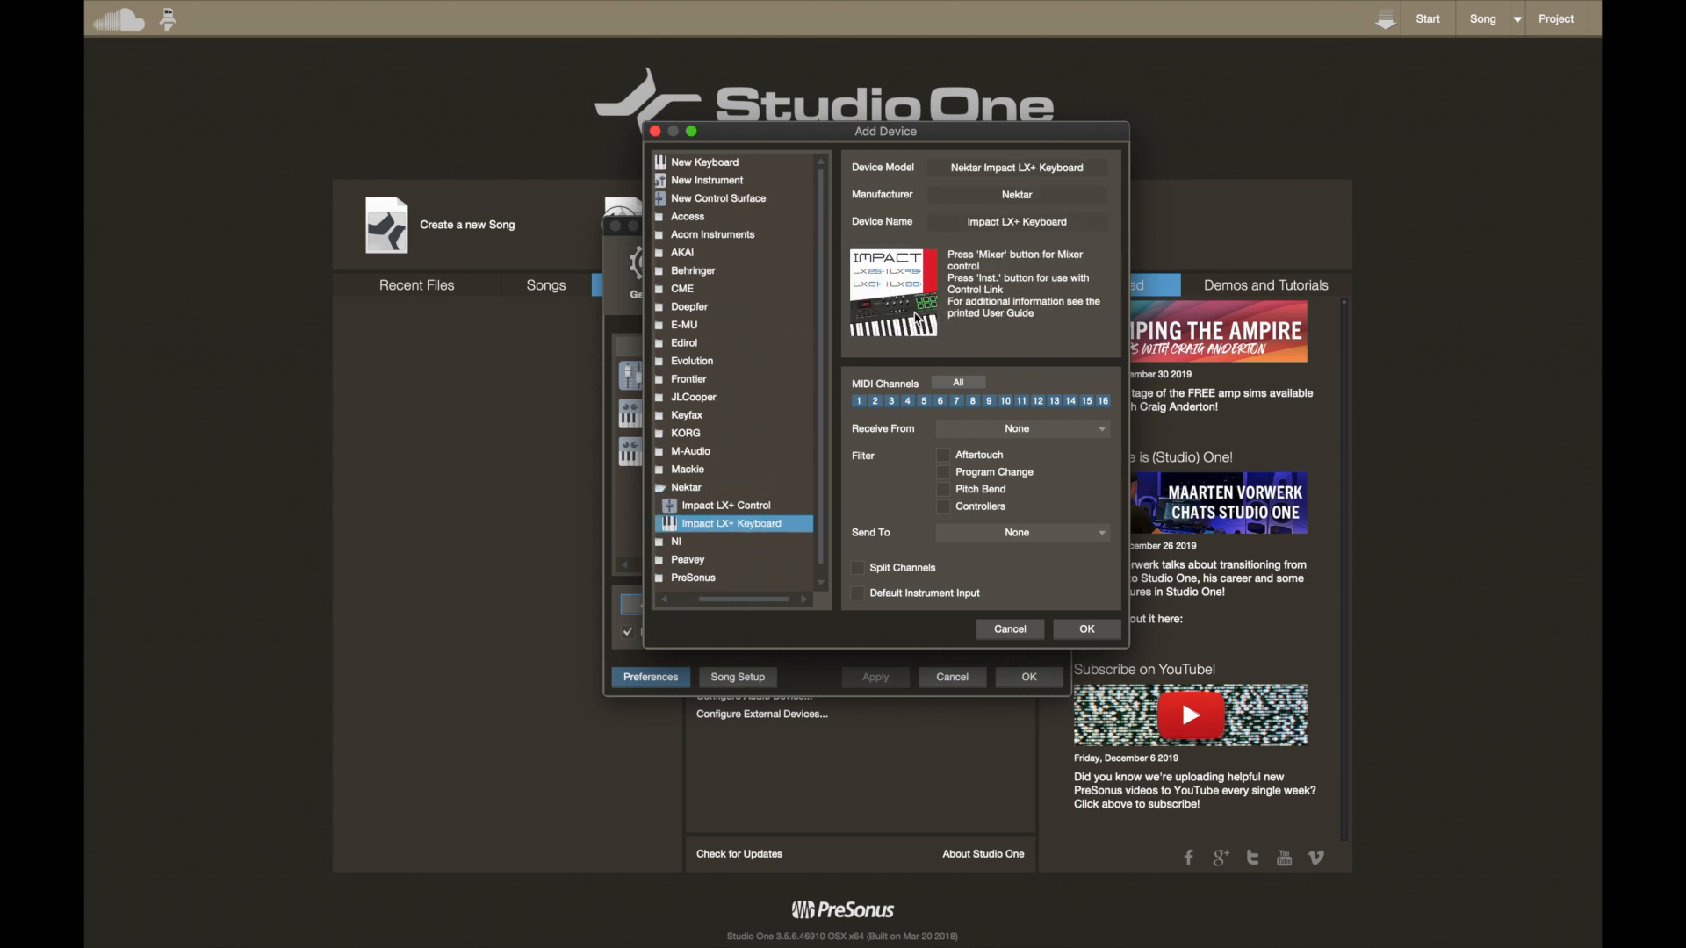
left_click(973, 429)
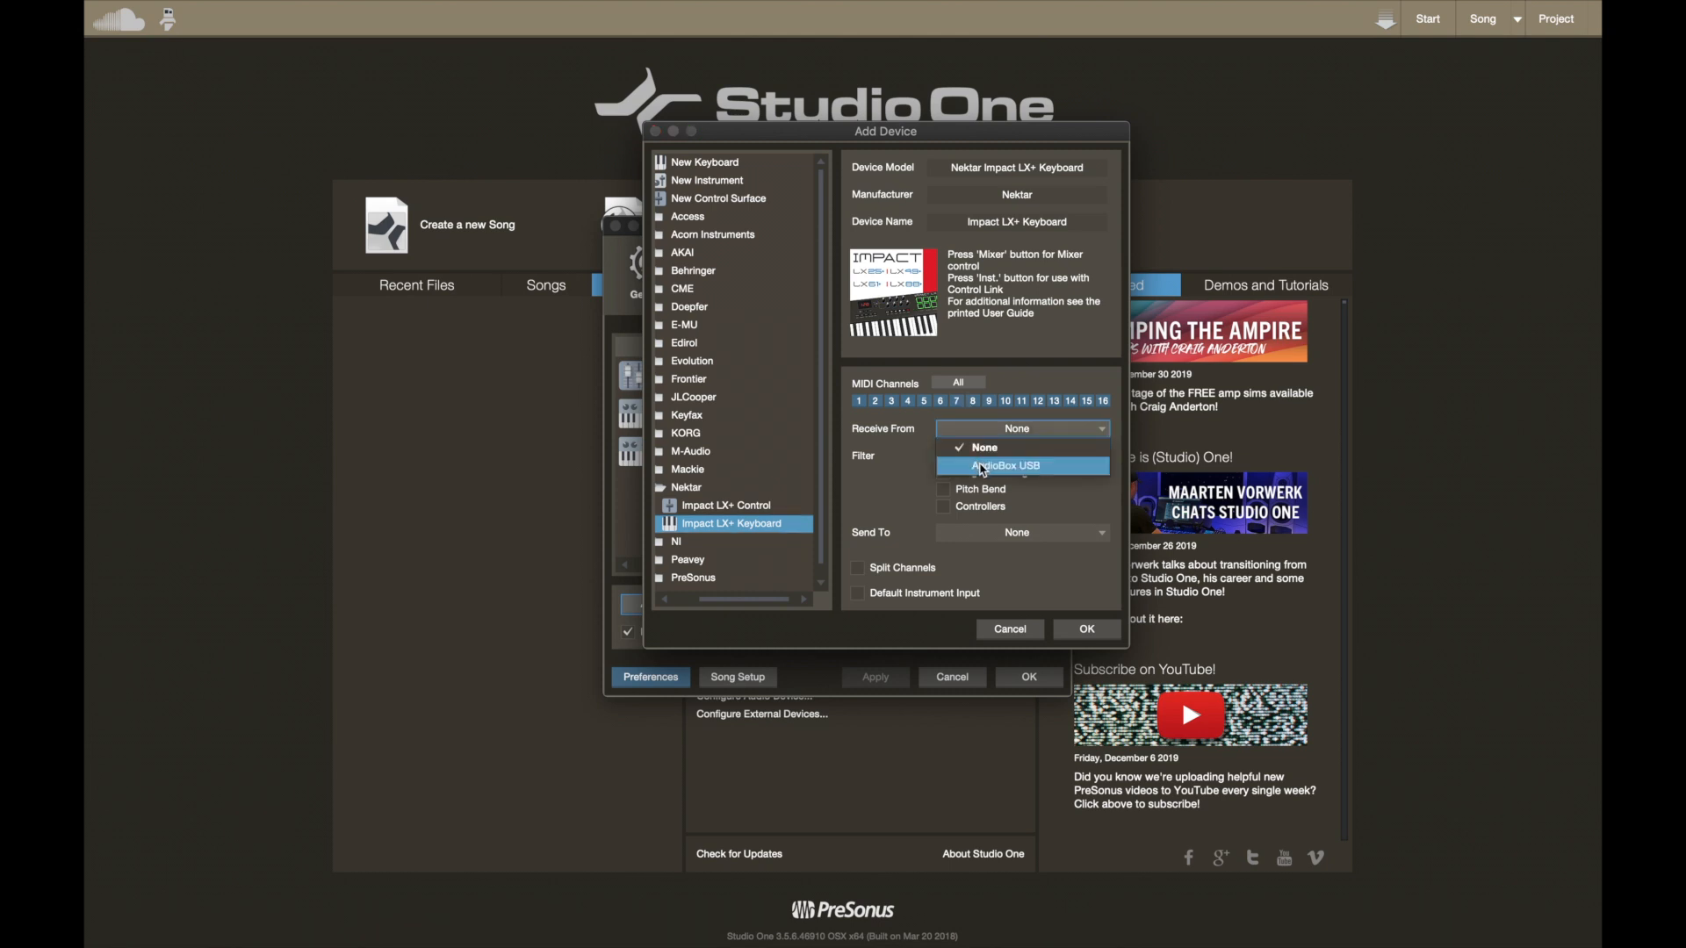
left_click(913, 459)
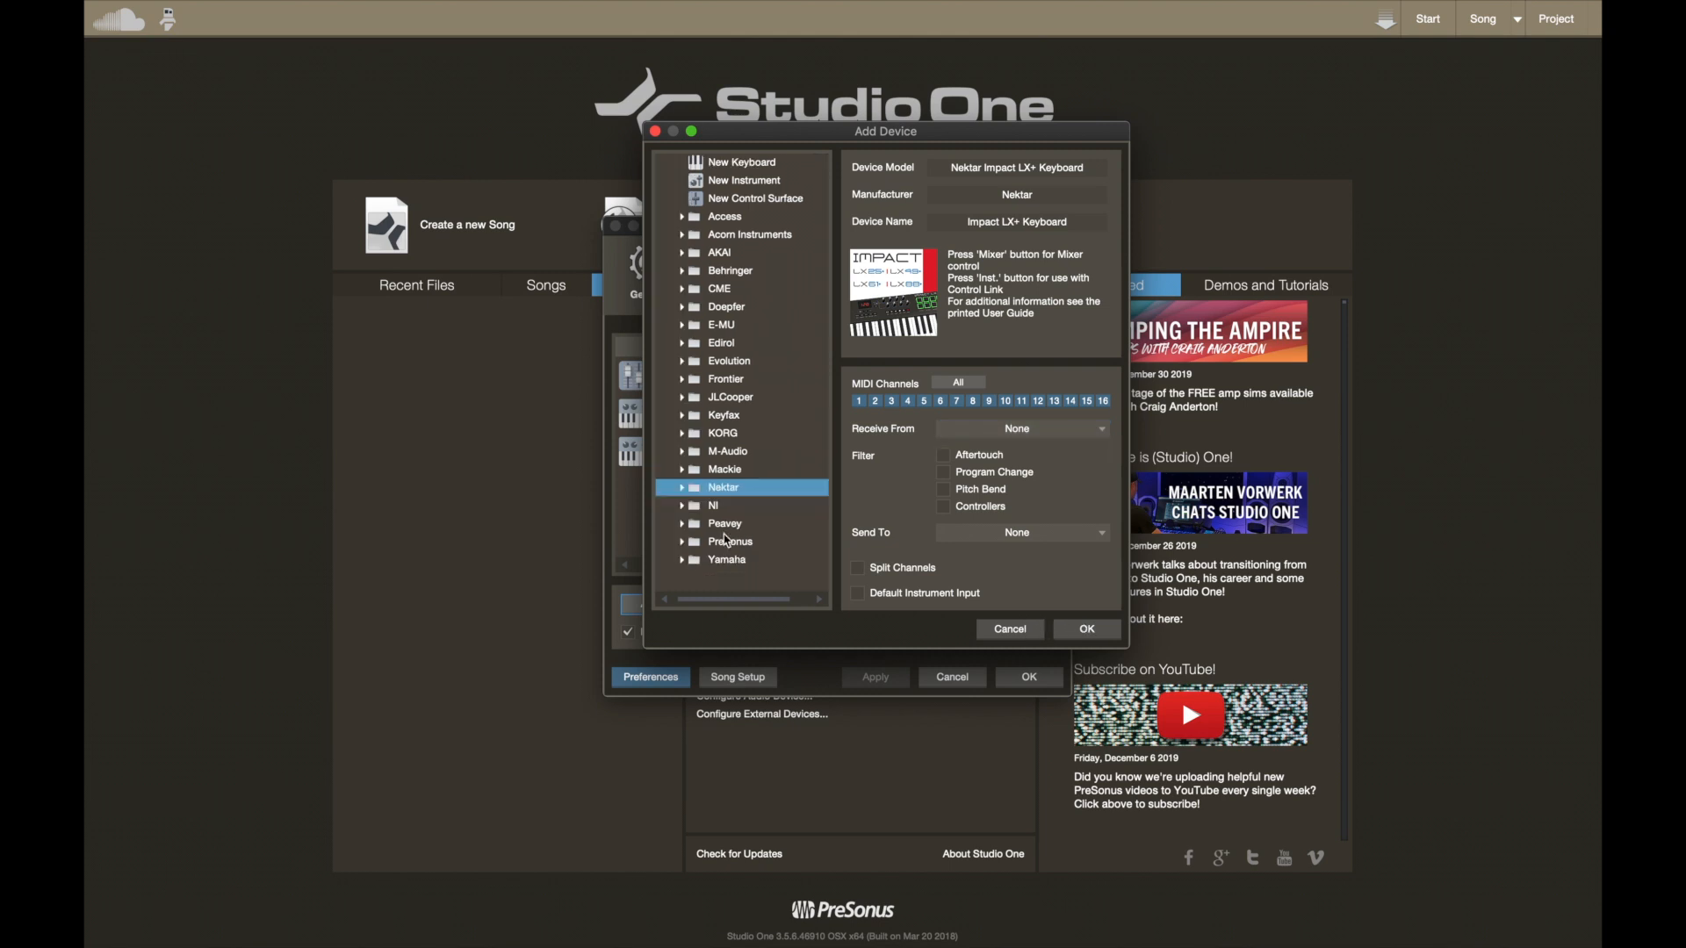
Step: View the PreSonus Qwerty Keyboard device model and close the Add Device dialog without adding it
left_click(727, 544)
scroll(727, 546, "down", 3)
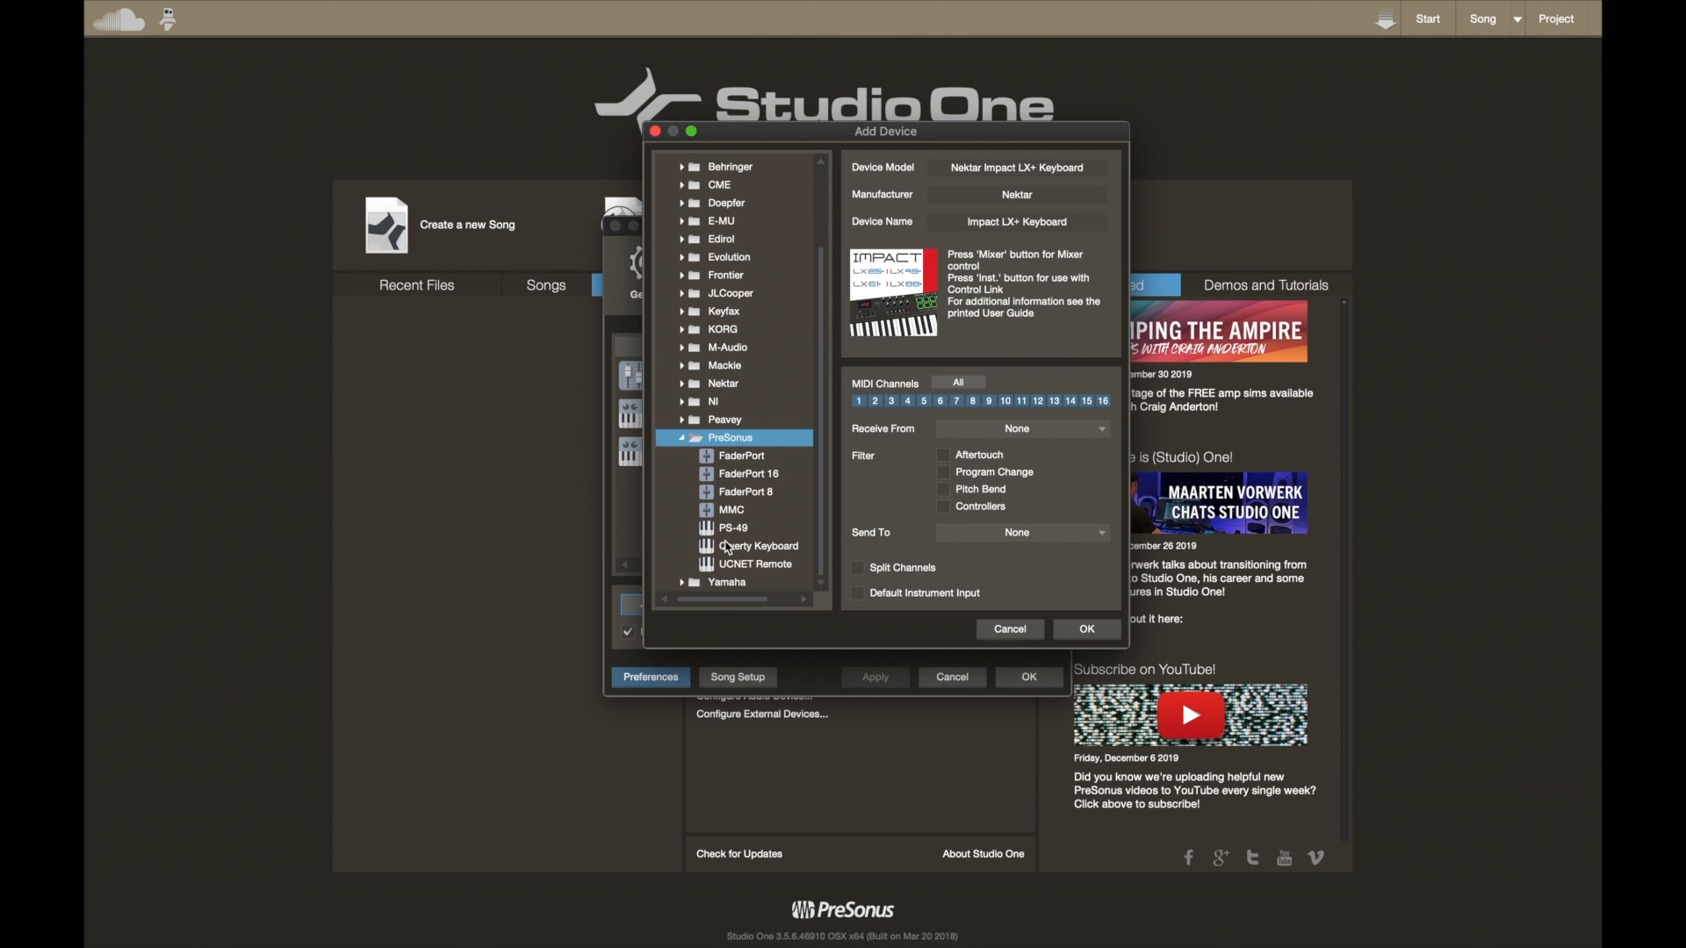
left_click(769, 550)
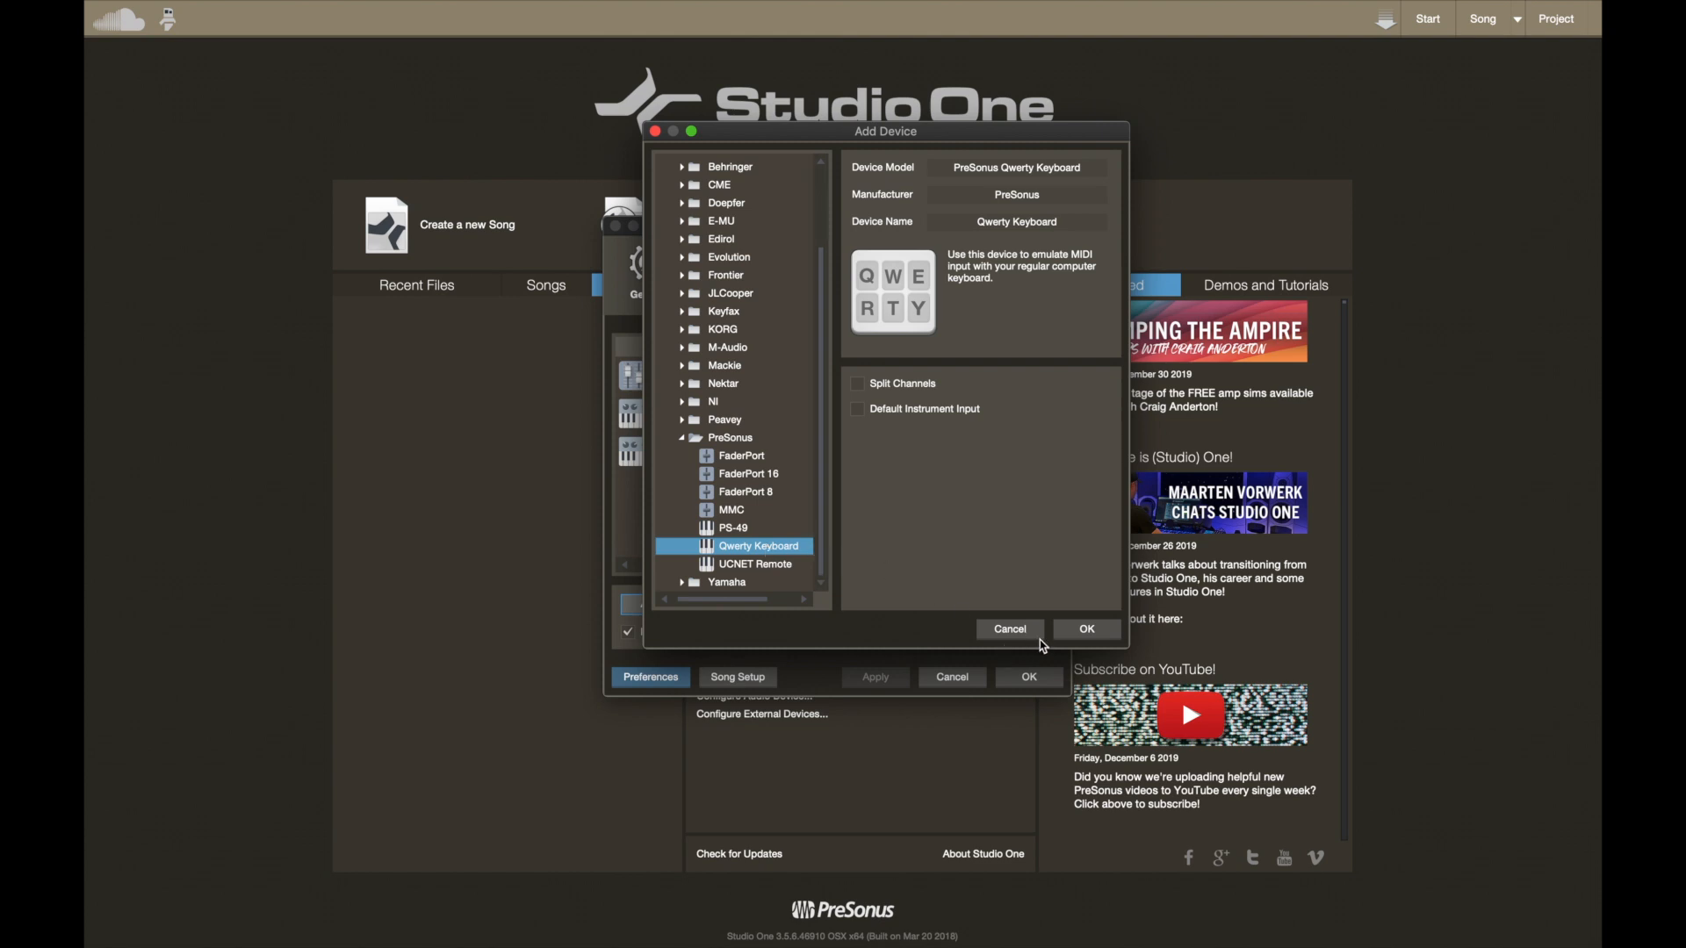
left_click(1085, 629)
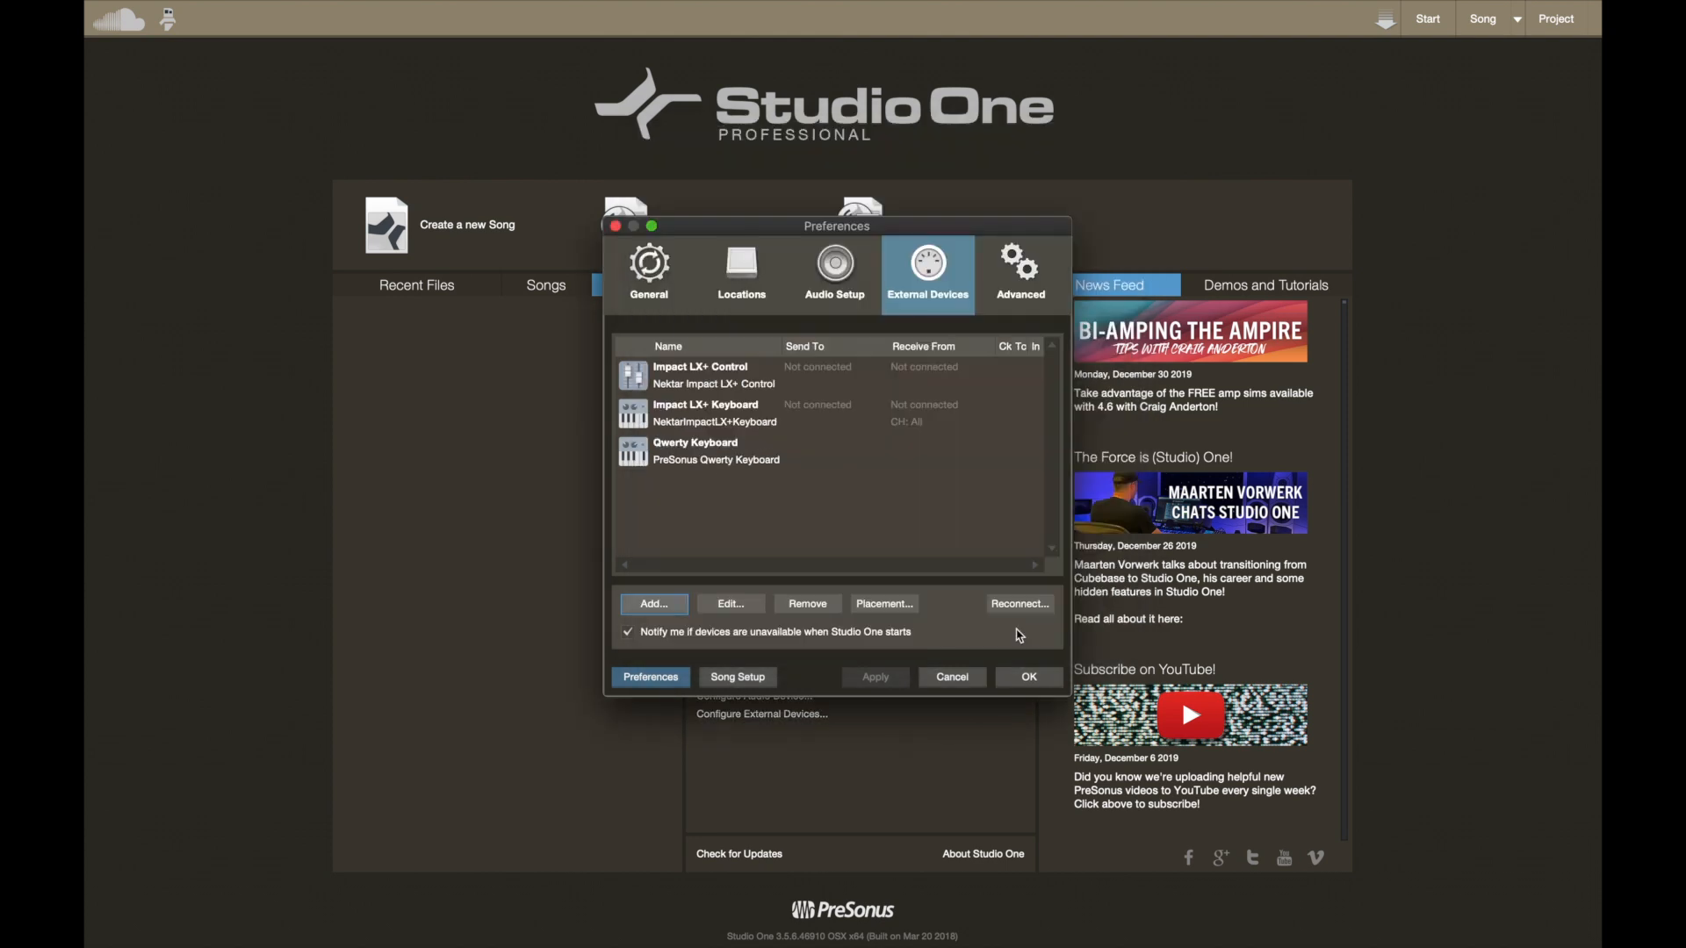
Step: Examine the available startup actions in the General preferences, keeping Do Nothing
left_click(654, 281)
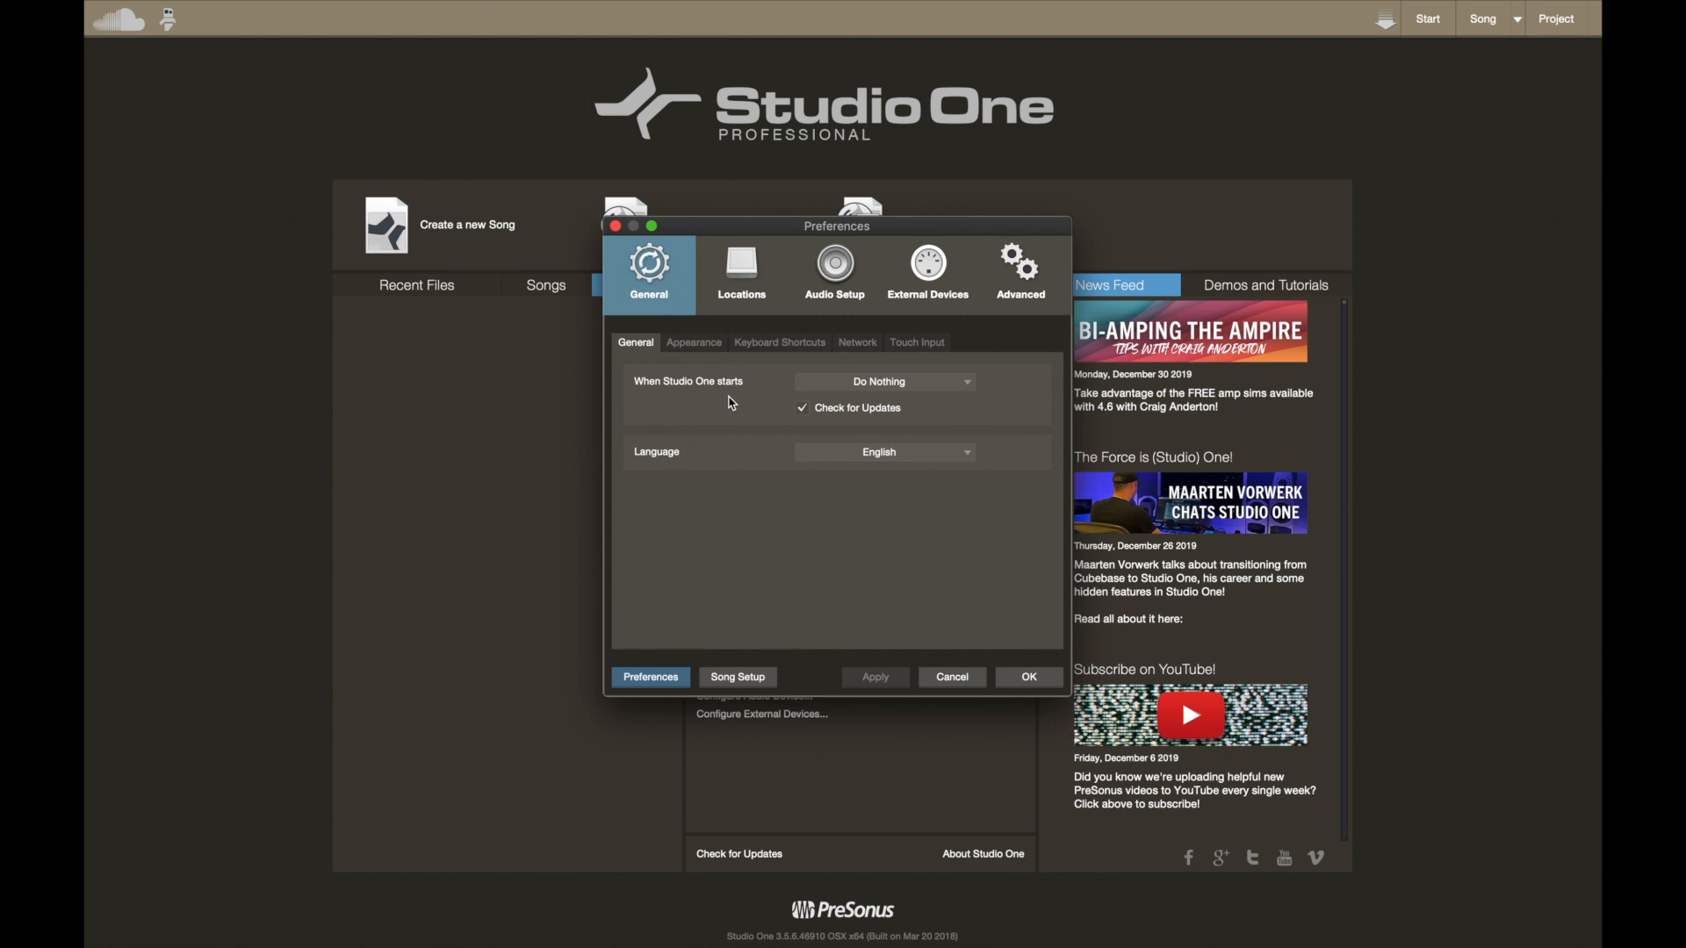
mouse_move(88, 400)
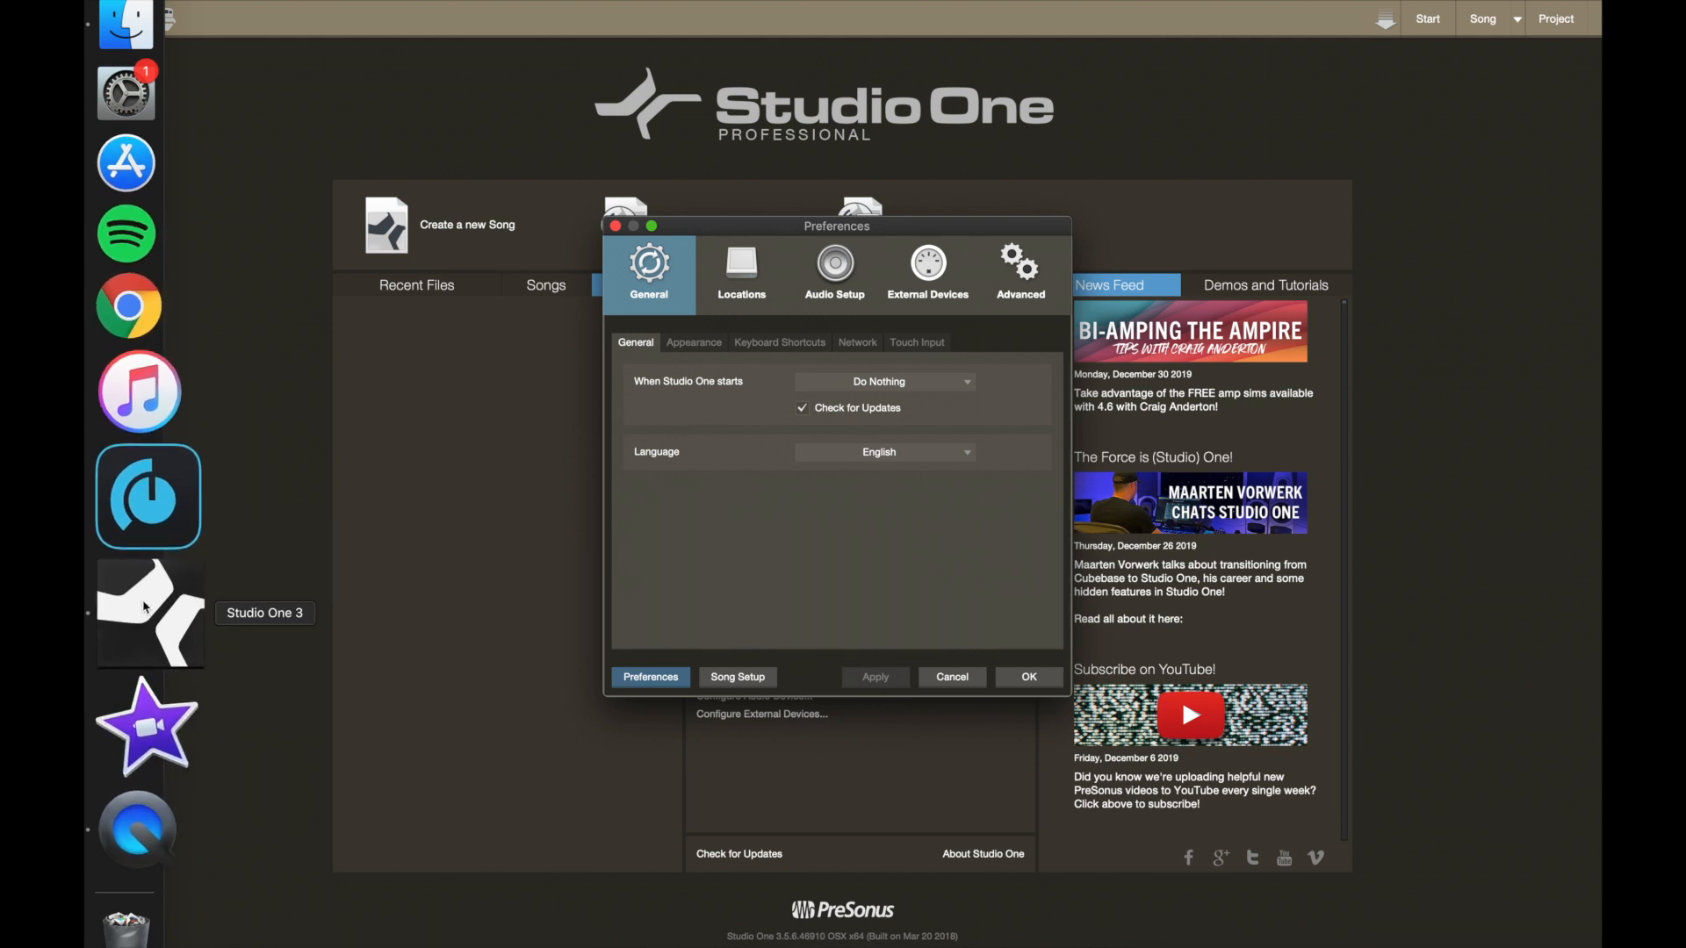
left_click(836, 383)
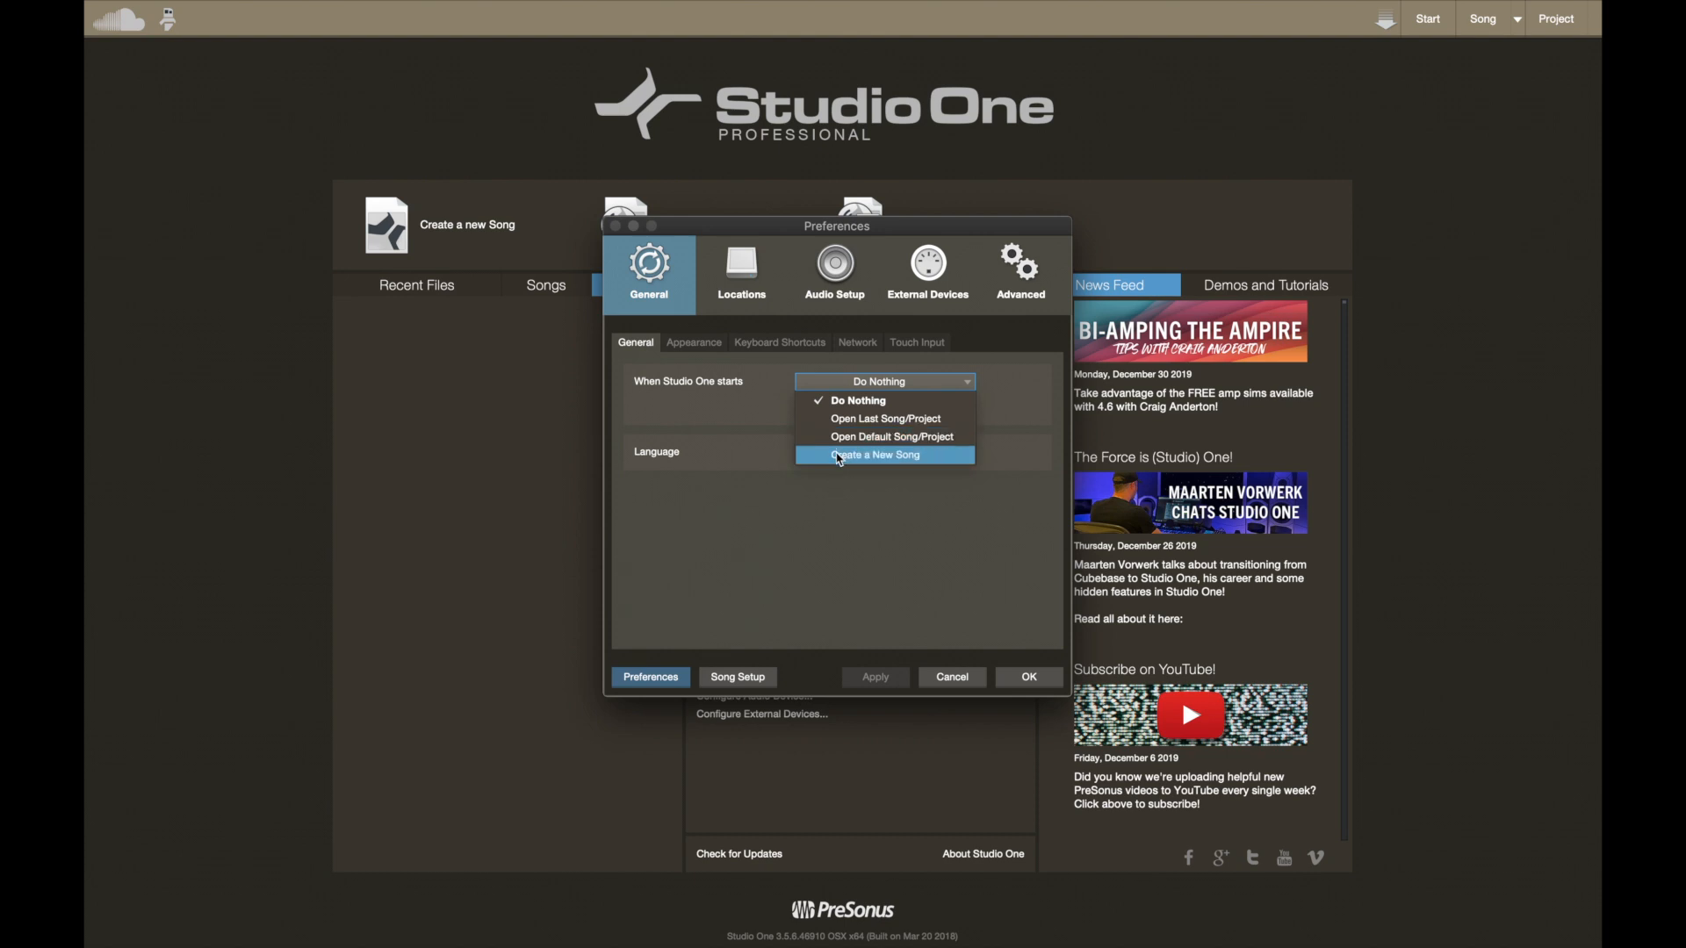
left_click(811, 527)
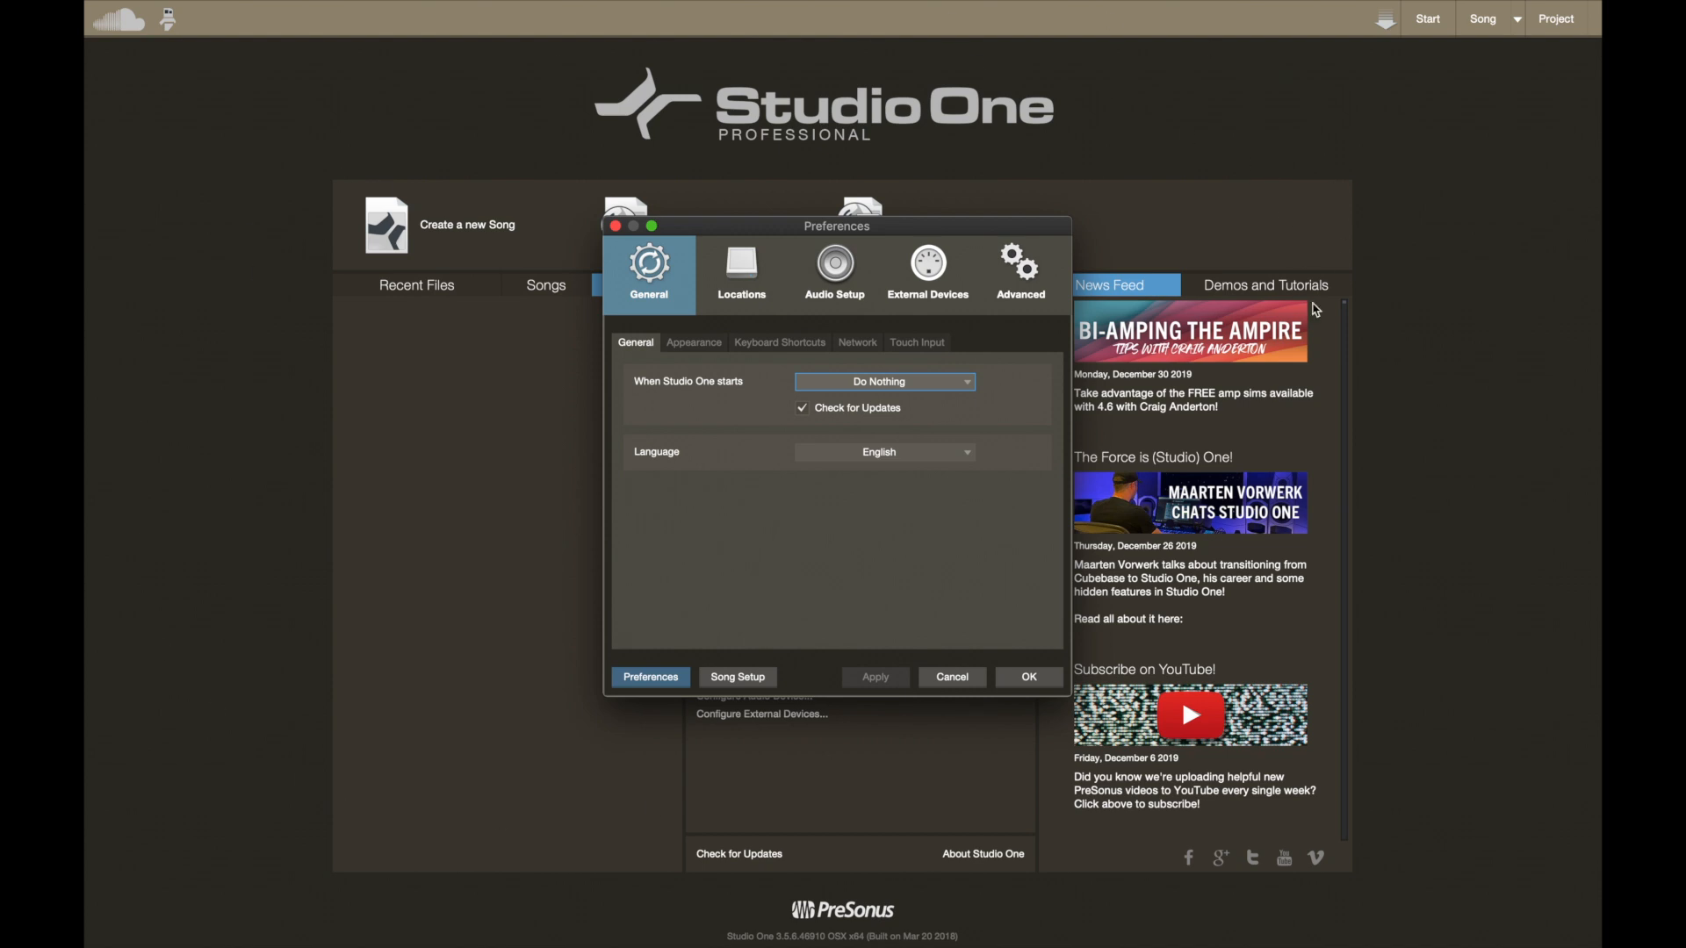
Step: Set the background Hue Shift to 187 in the appearance preferences
left_click(693, 344)
mouse_move(849, 401)
left_mouse_down()
mouse_move(716, 406)
mouse_move(855, 408)
left_mouse_up()
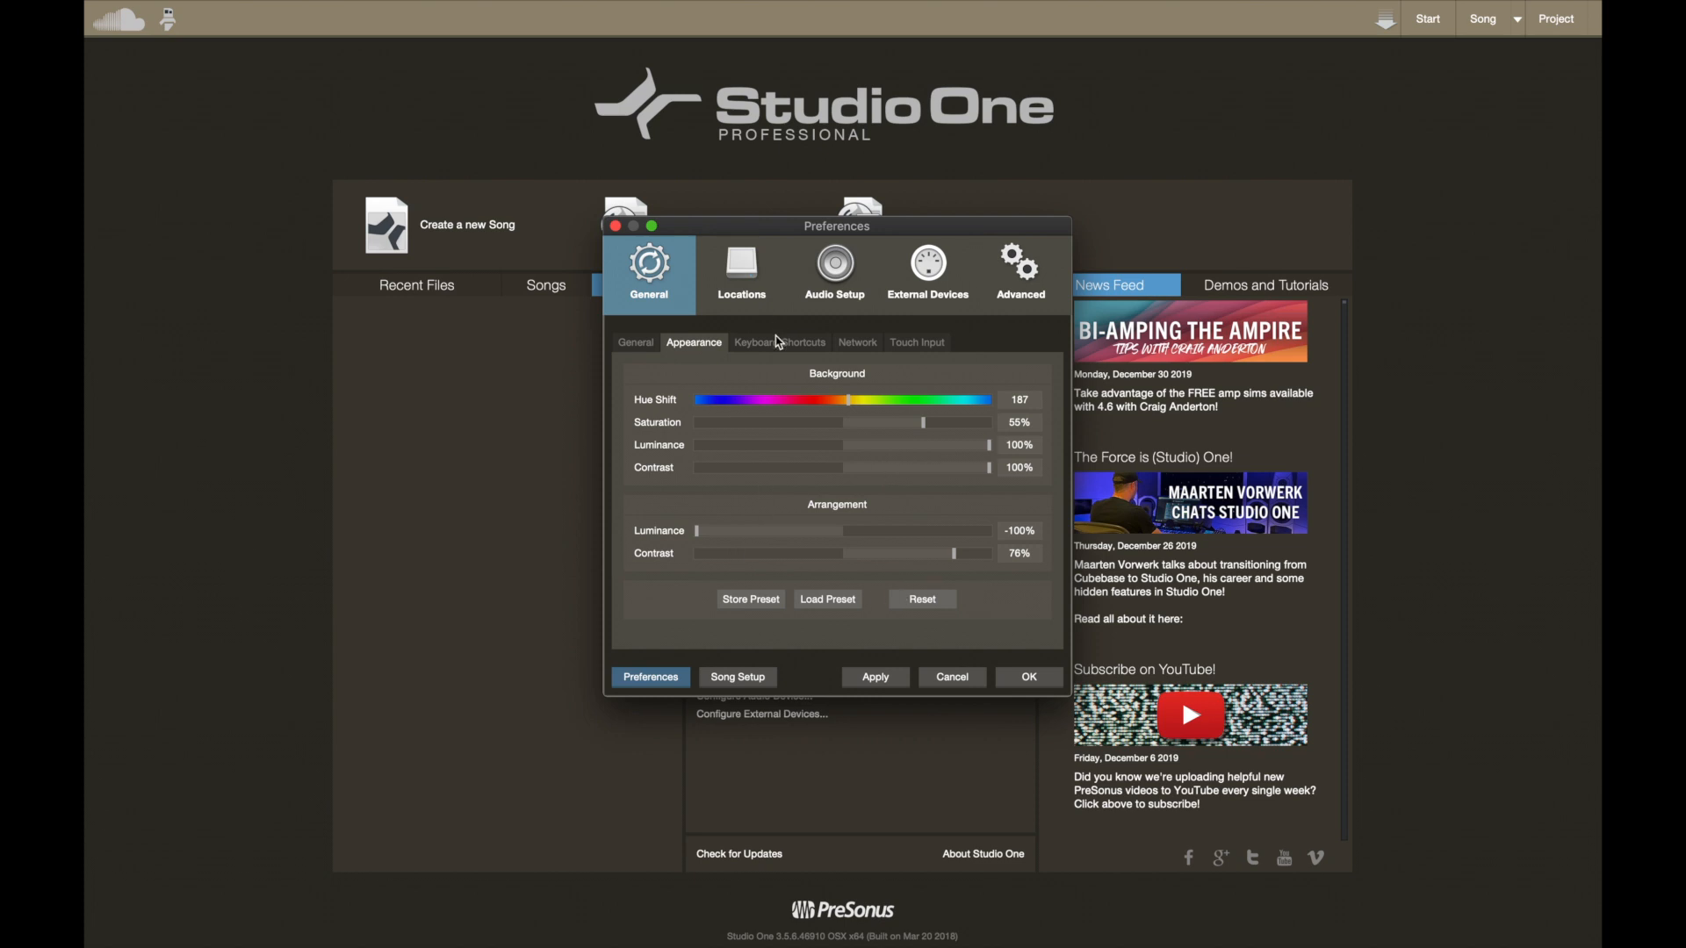
Step: Find the Record command by searching the keyboard shortcuts for "transport", and enter D as a new key without assigning it
left_click(778, 343)
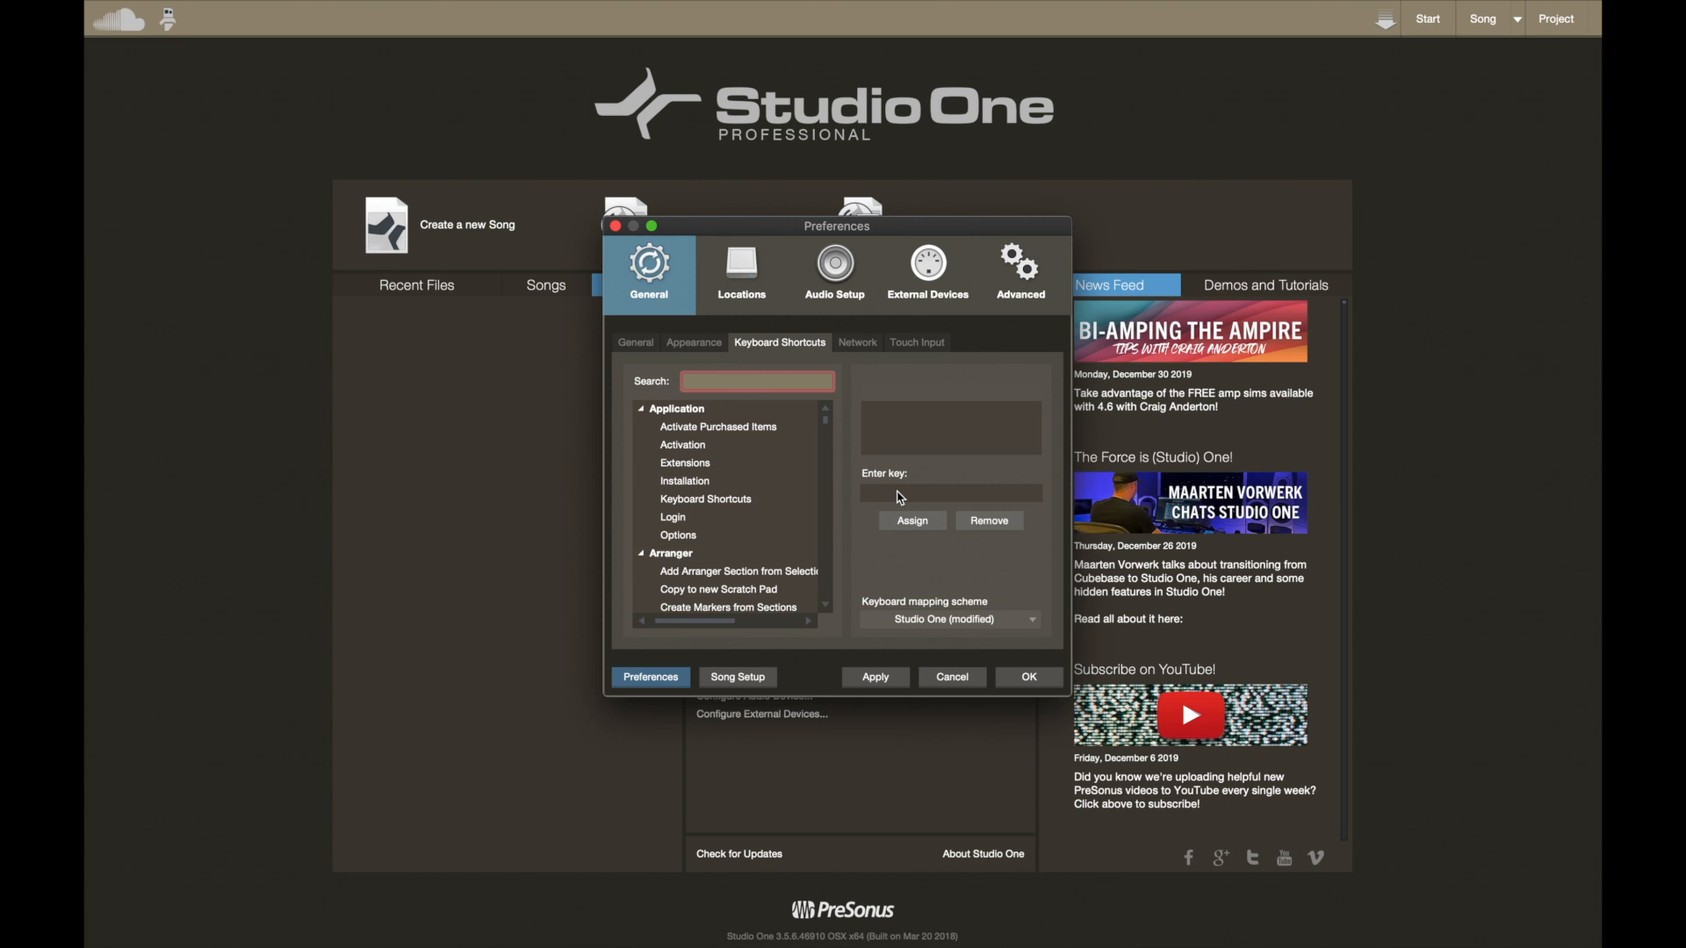
left_click(898, 492)
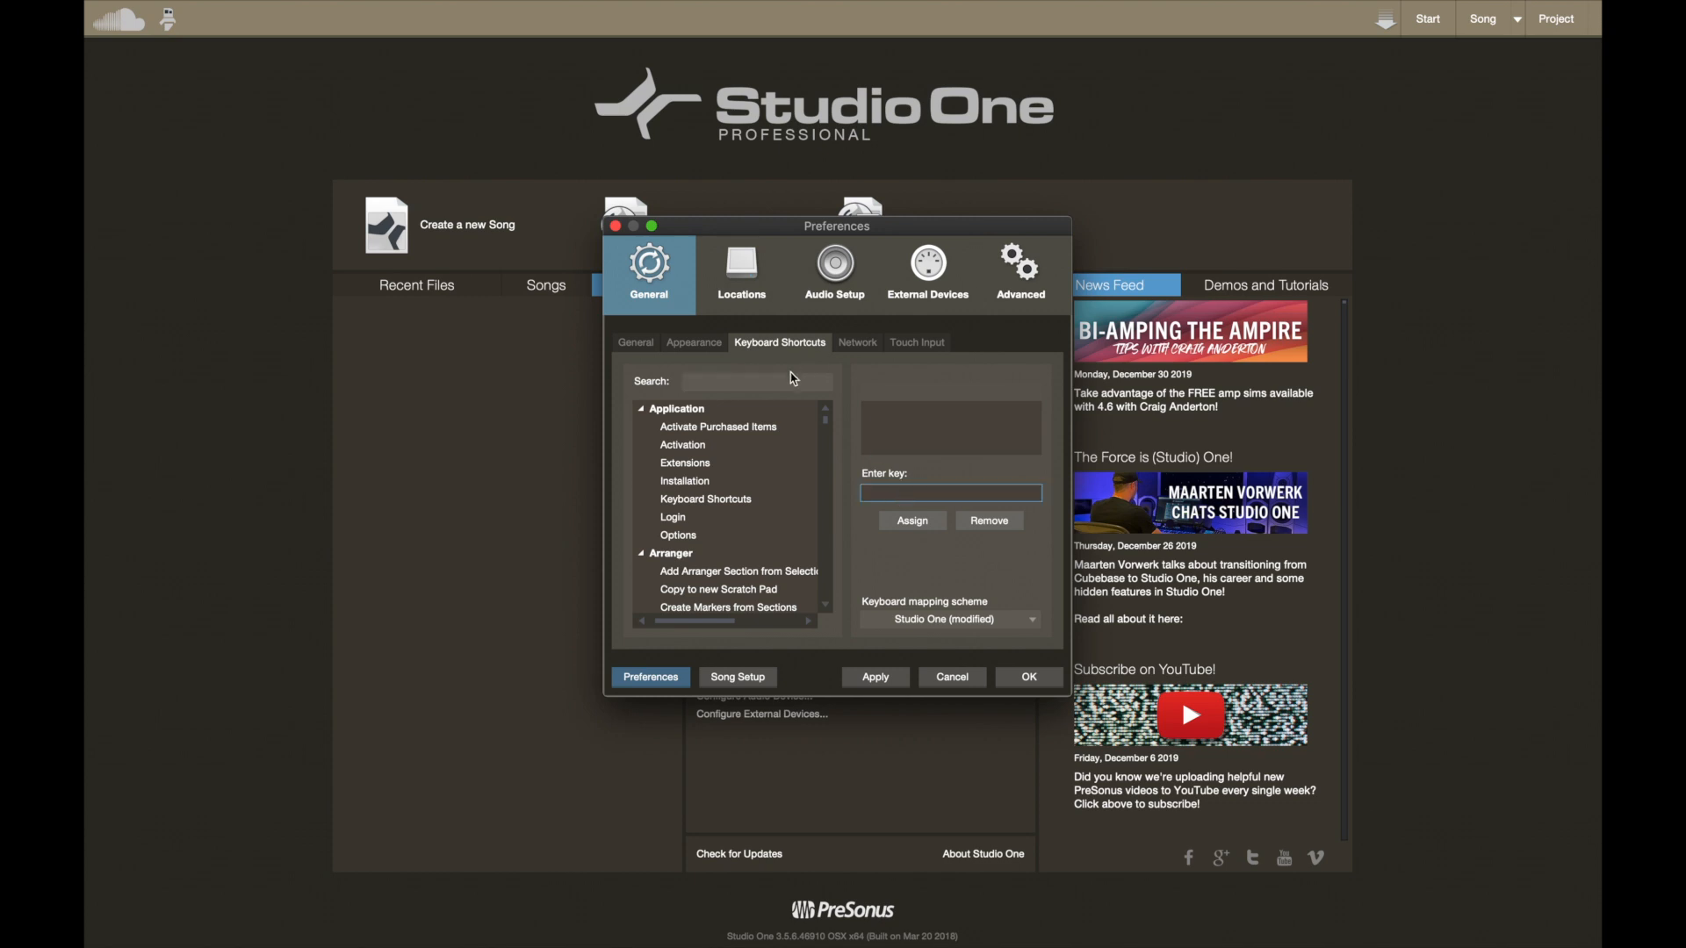
left_click(773, 391)
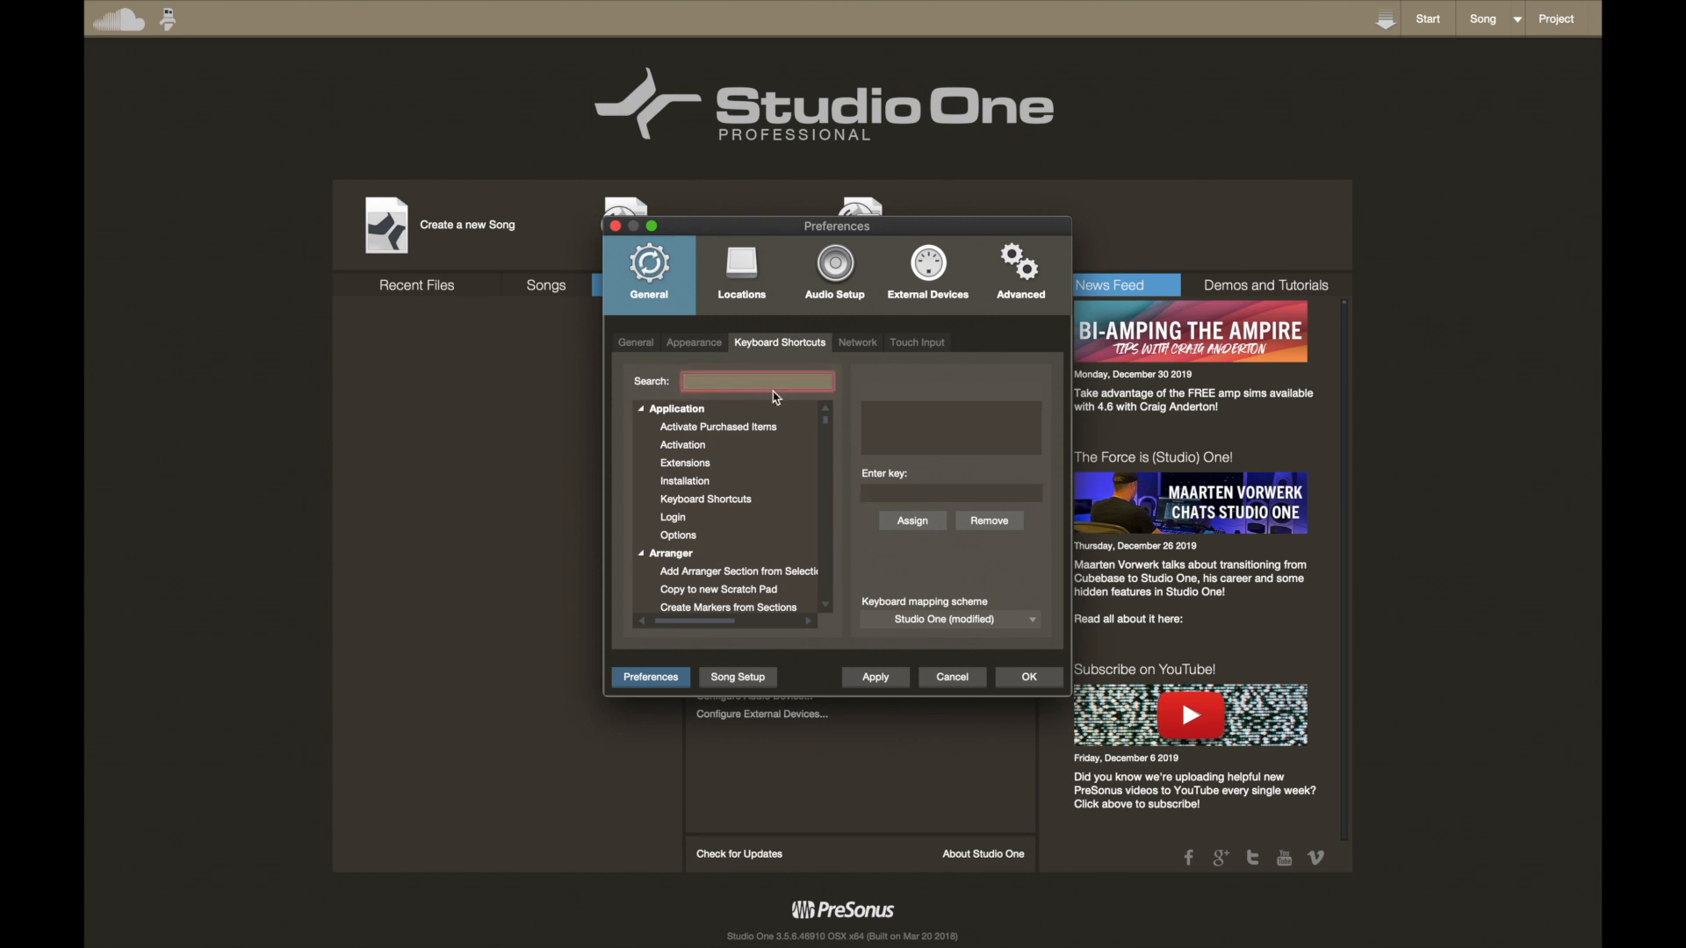
type("transport")
scroll(684, 518, "down", 5)
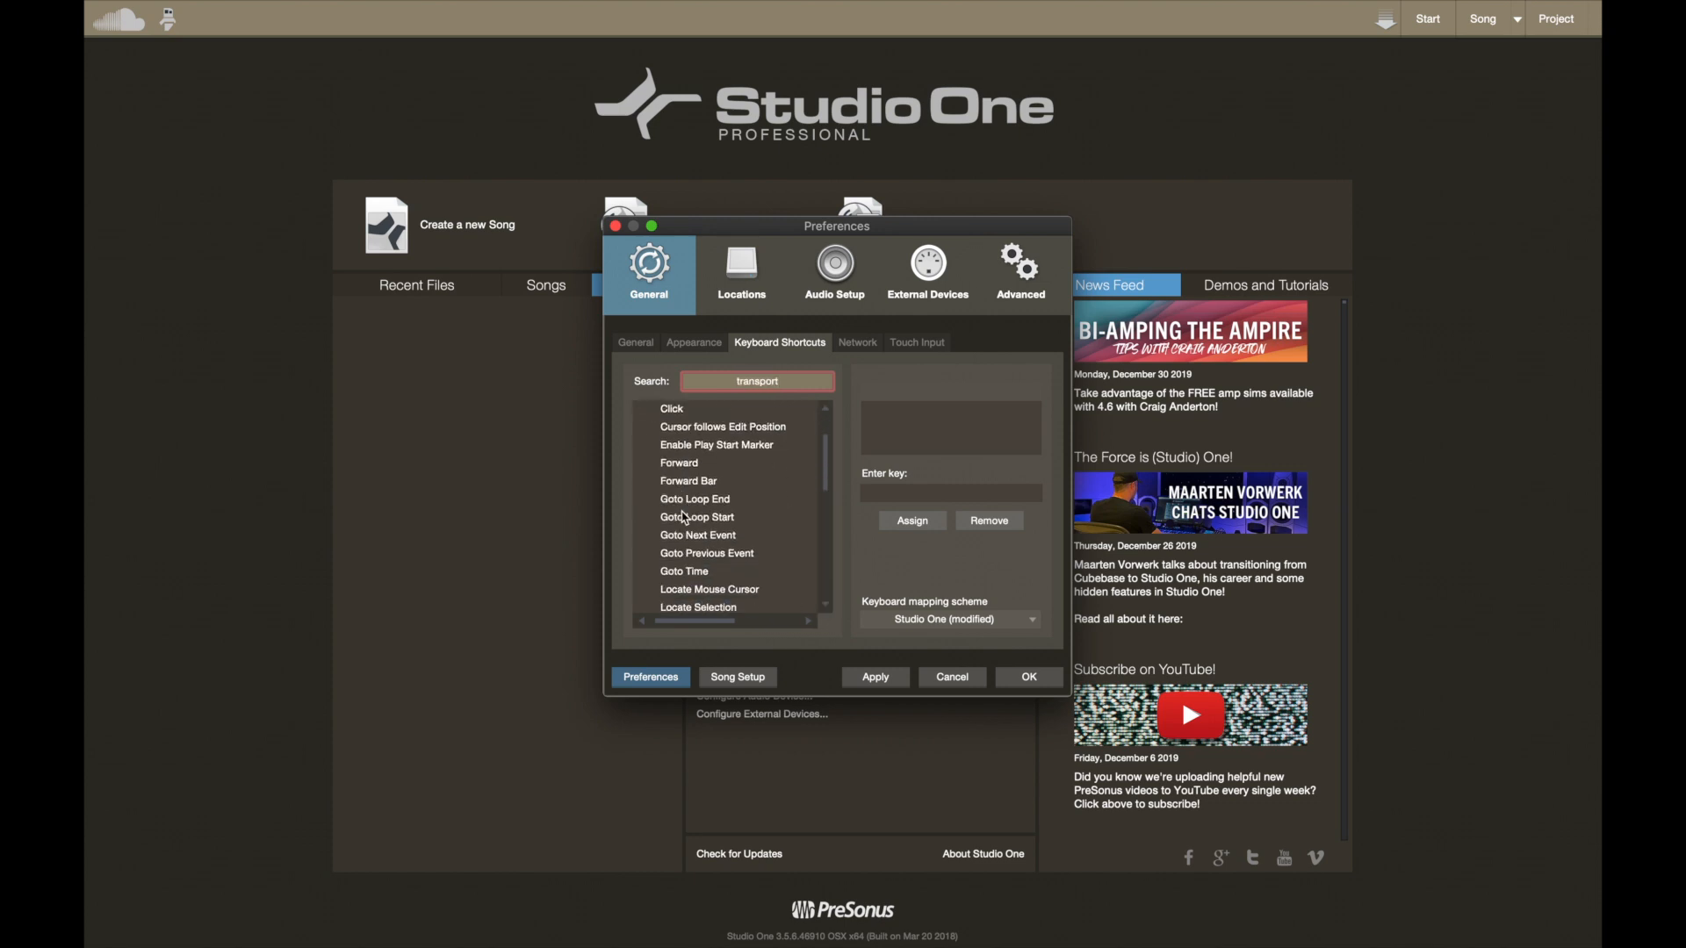
scroll(684, 517, "down", 3)
left_click(685, 499)
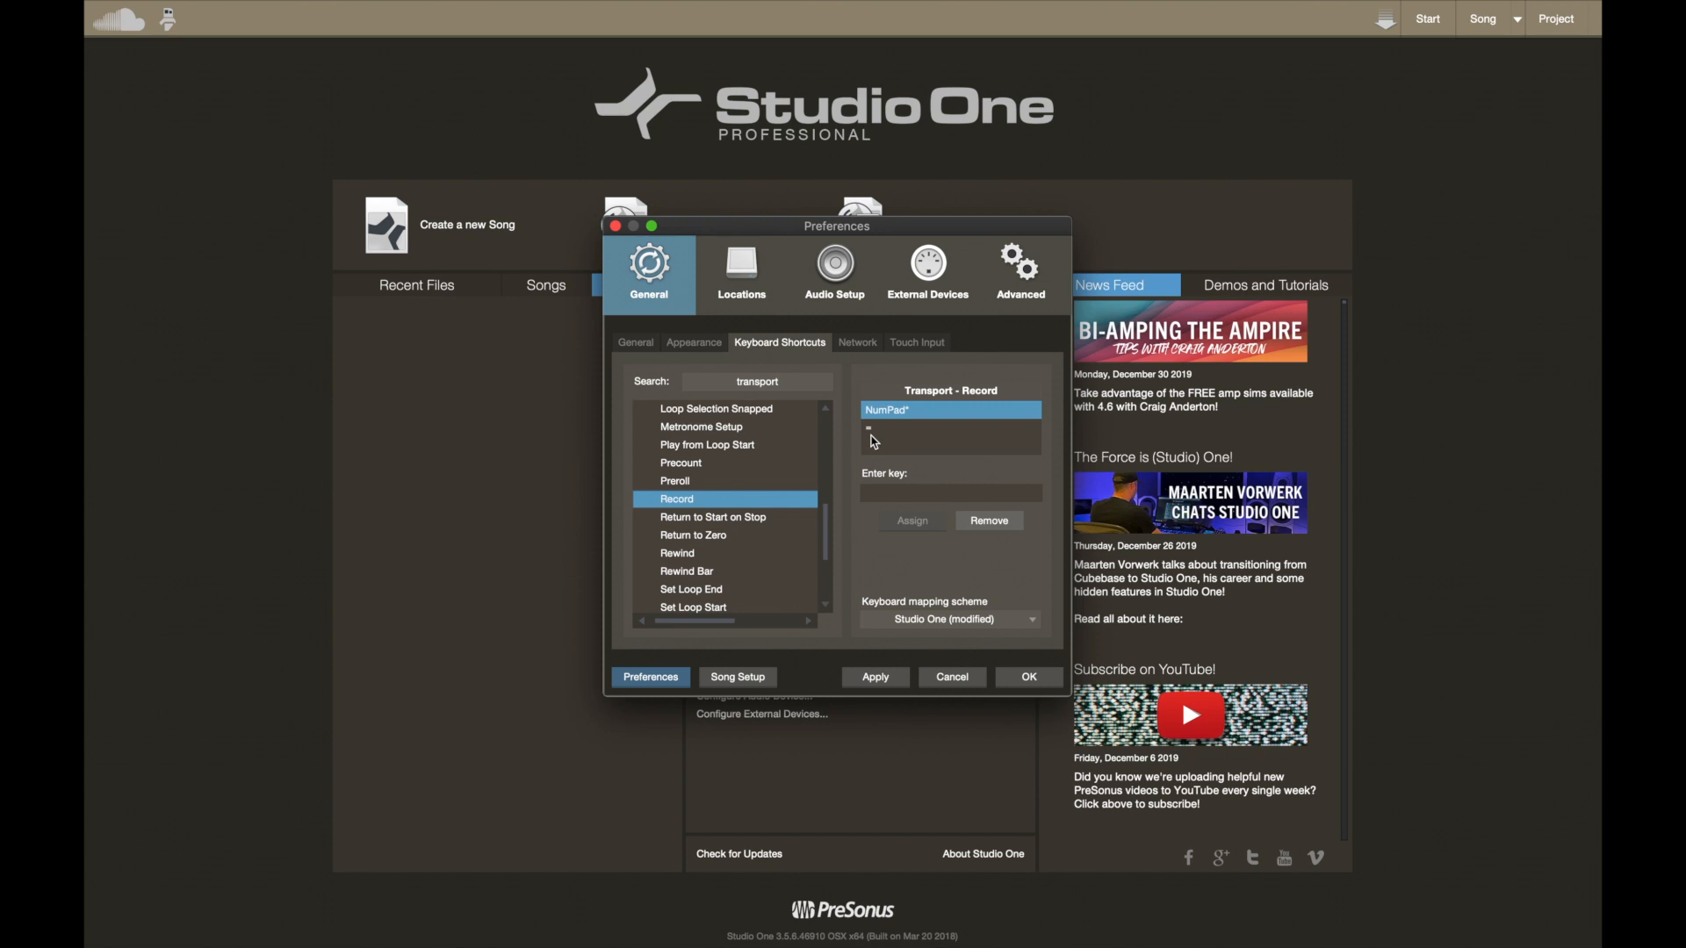
left_click(885, 493)
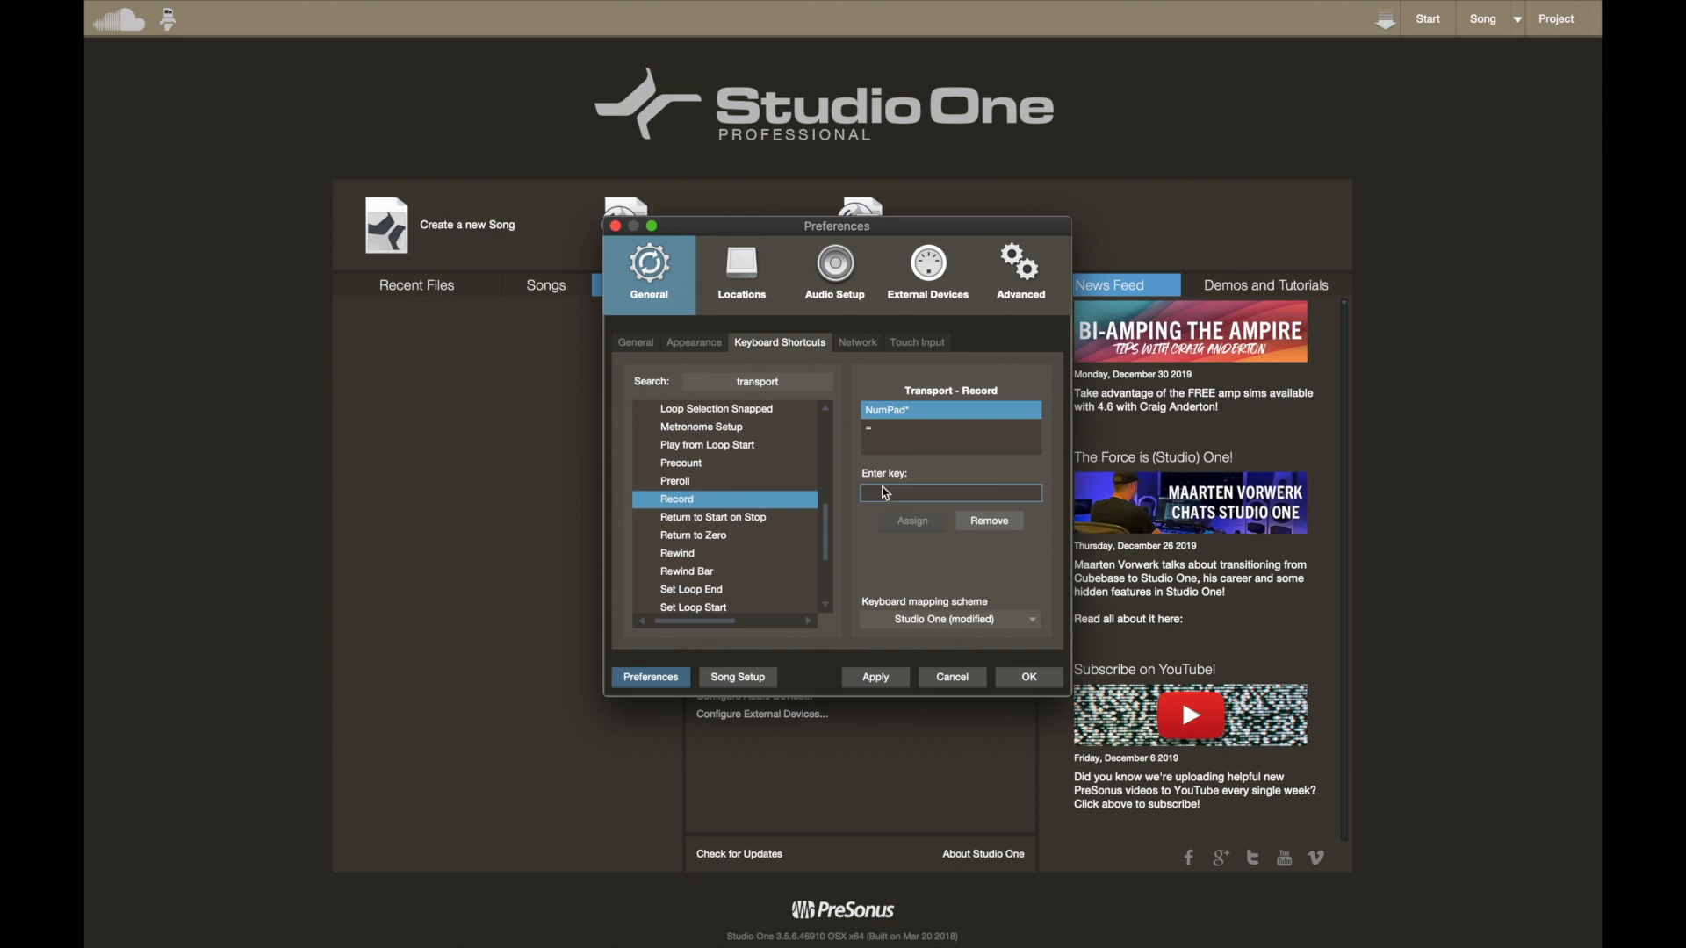
key("d")
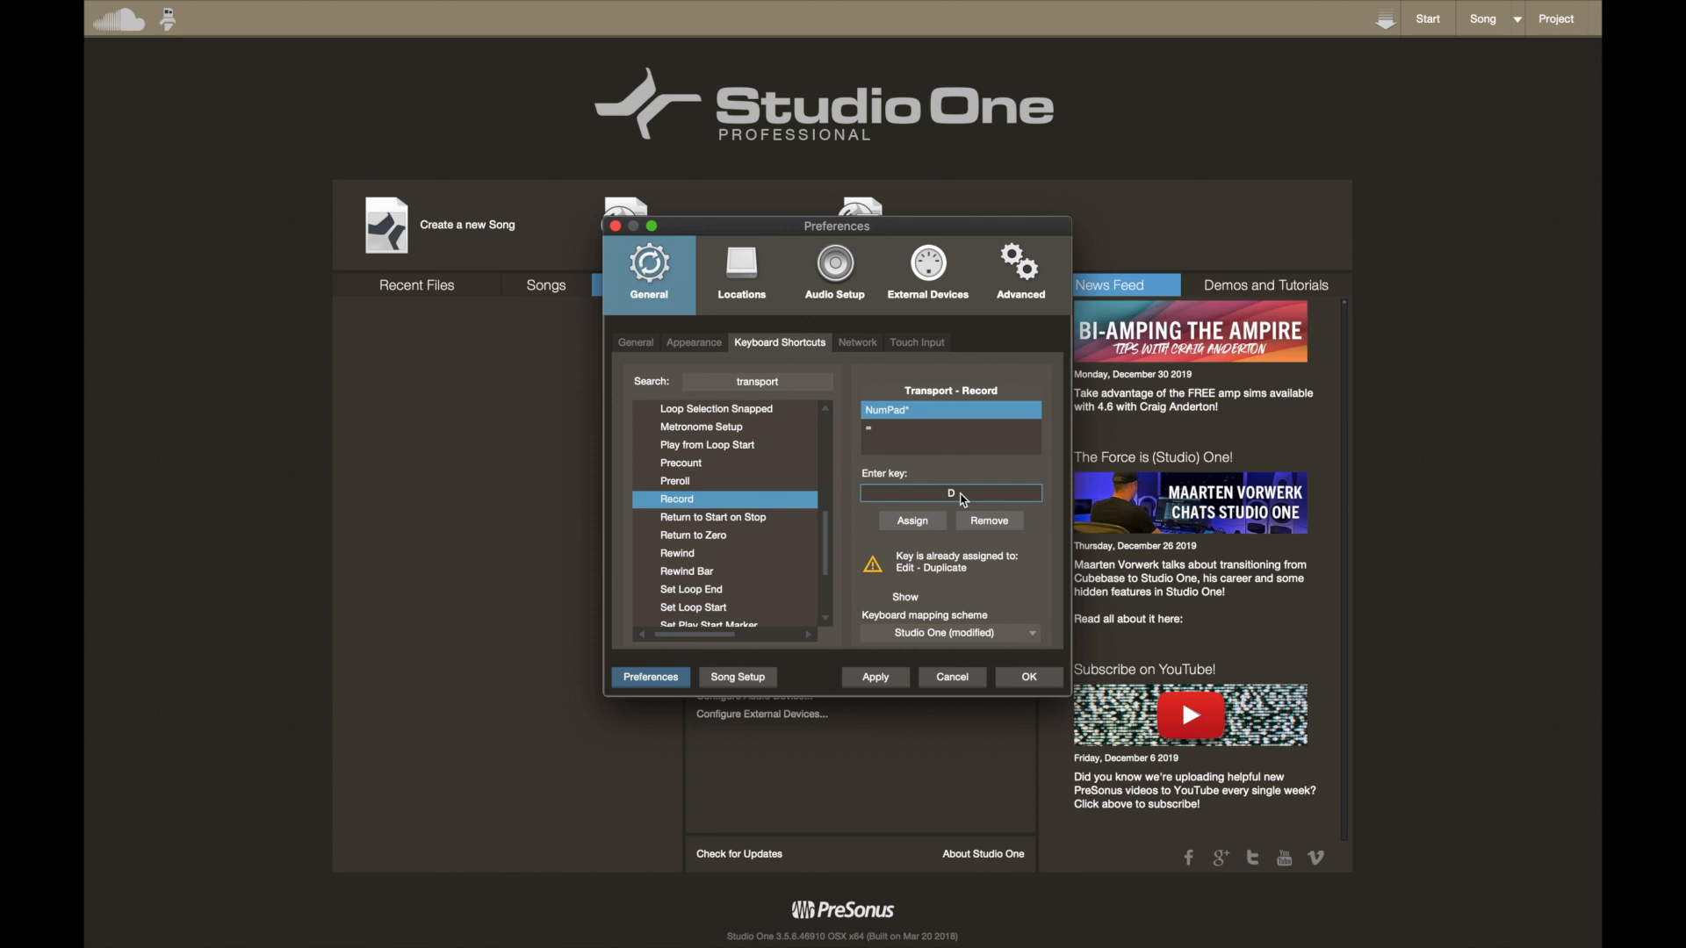
Step: View the Network and Advanced preferences, and close the Preferences dialog with the settings accepted
left_click(857, 345)
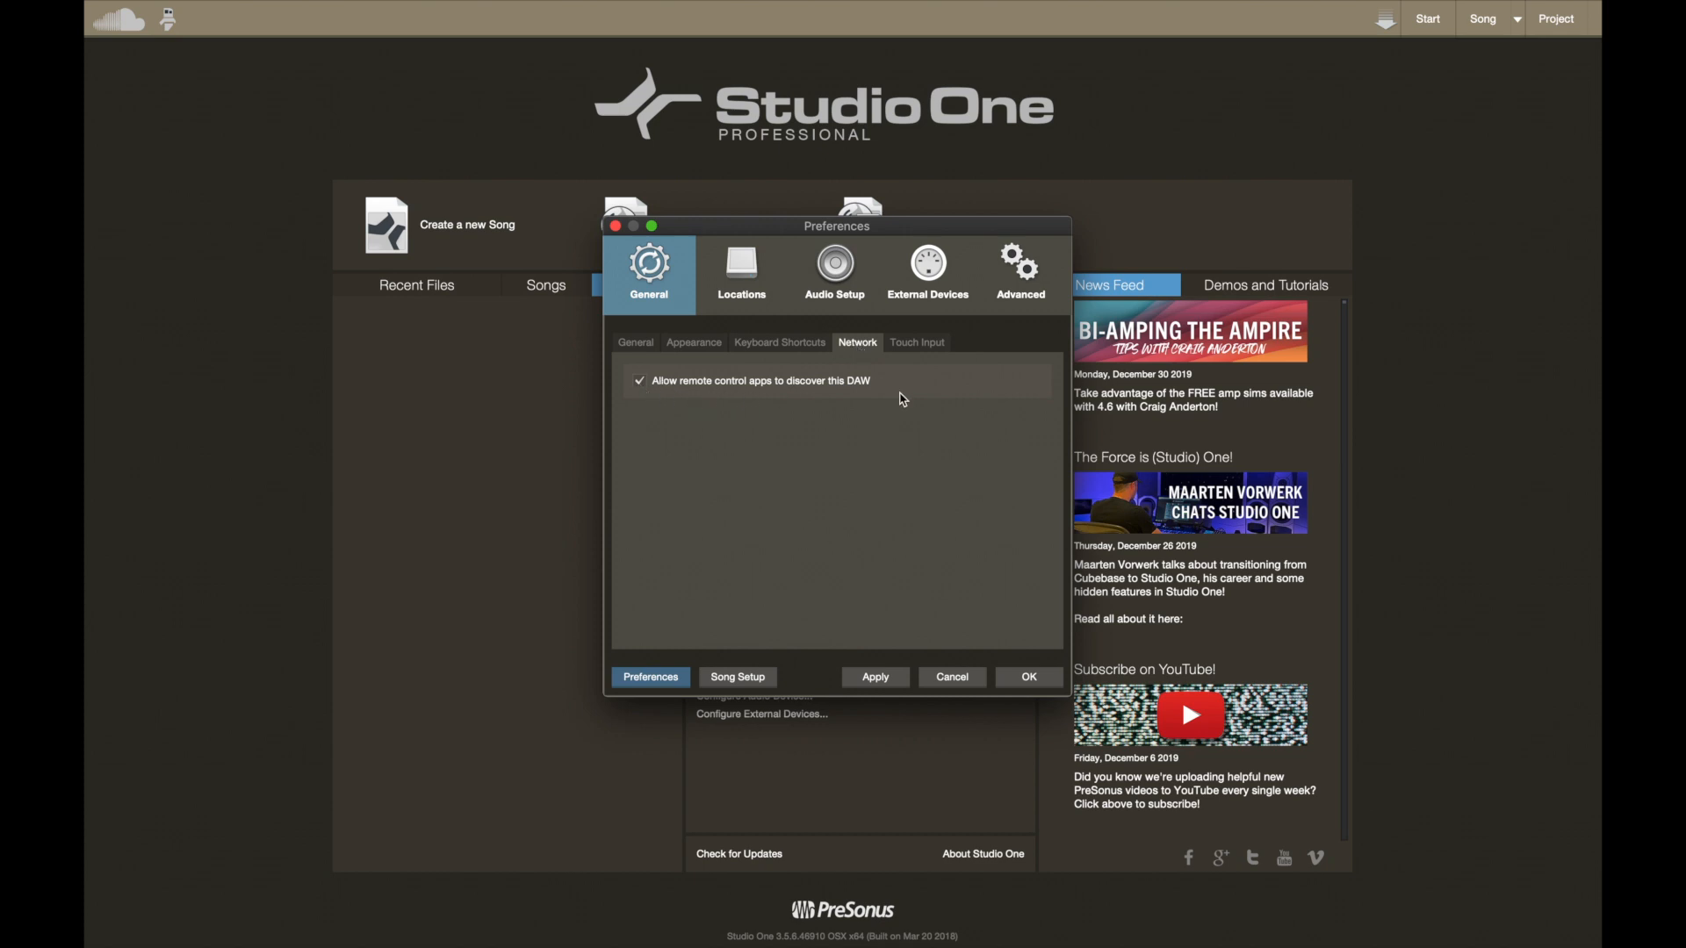
left_click(914, 350)
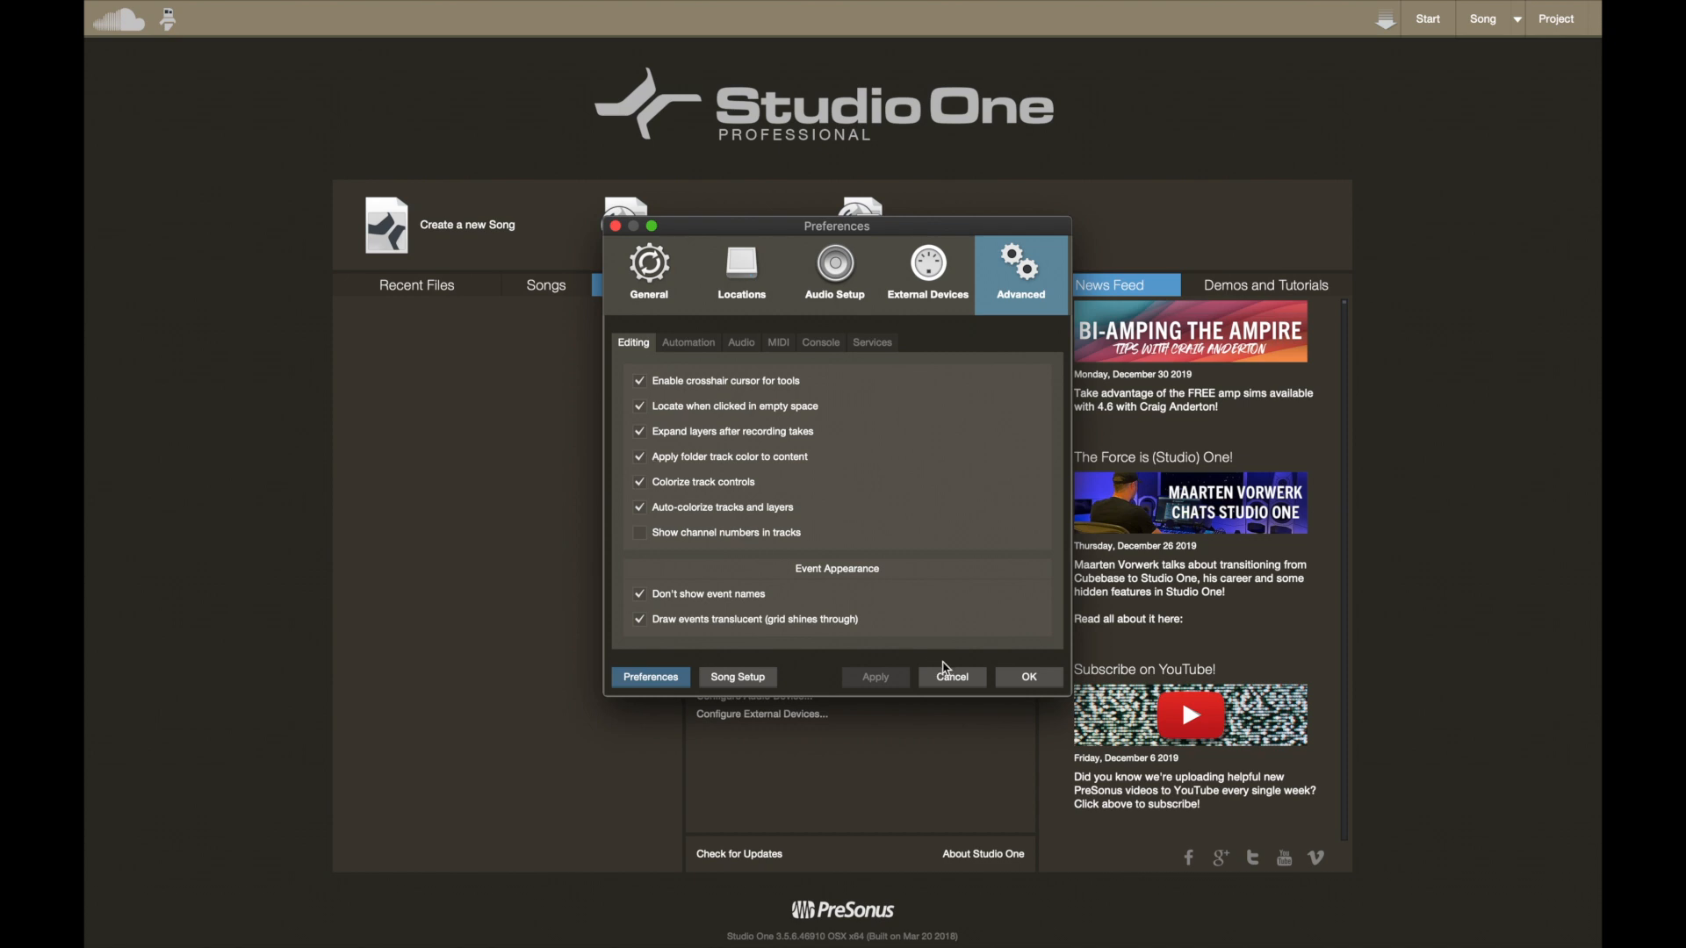
left_click(1012, 682)
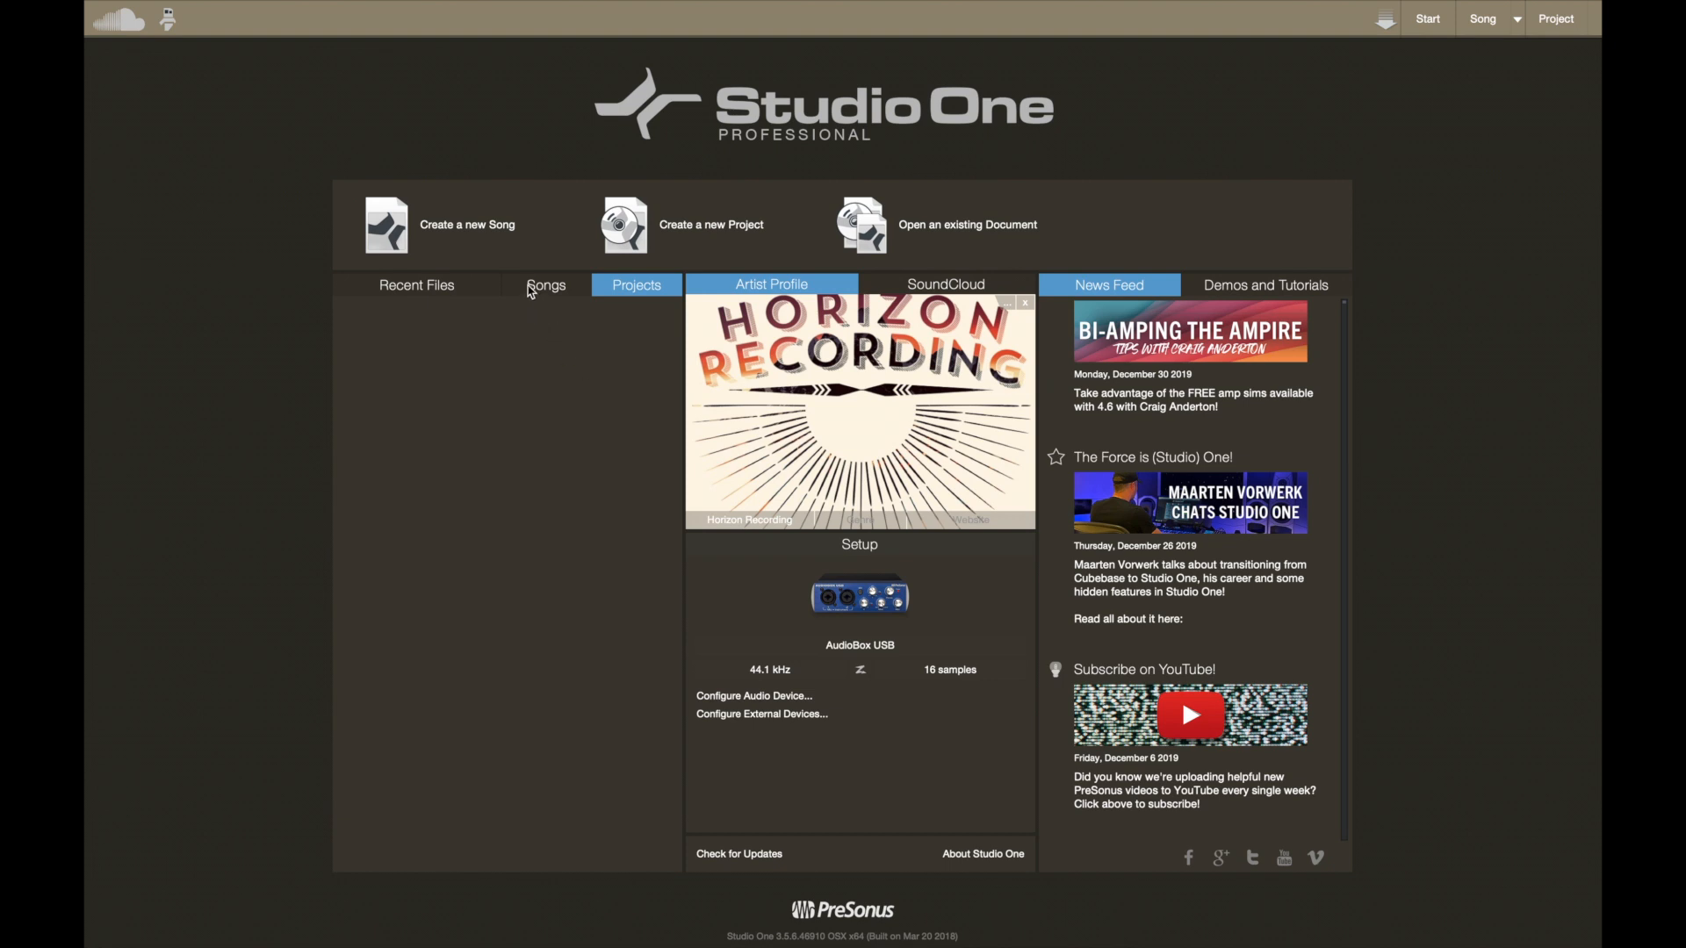
Step: Open the song "test crap song" from the start page's song list
left_click(531, 290)
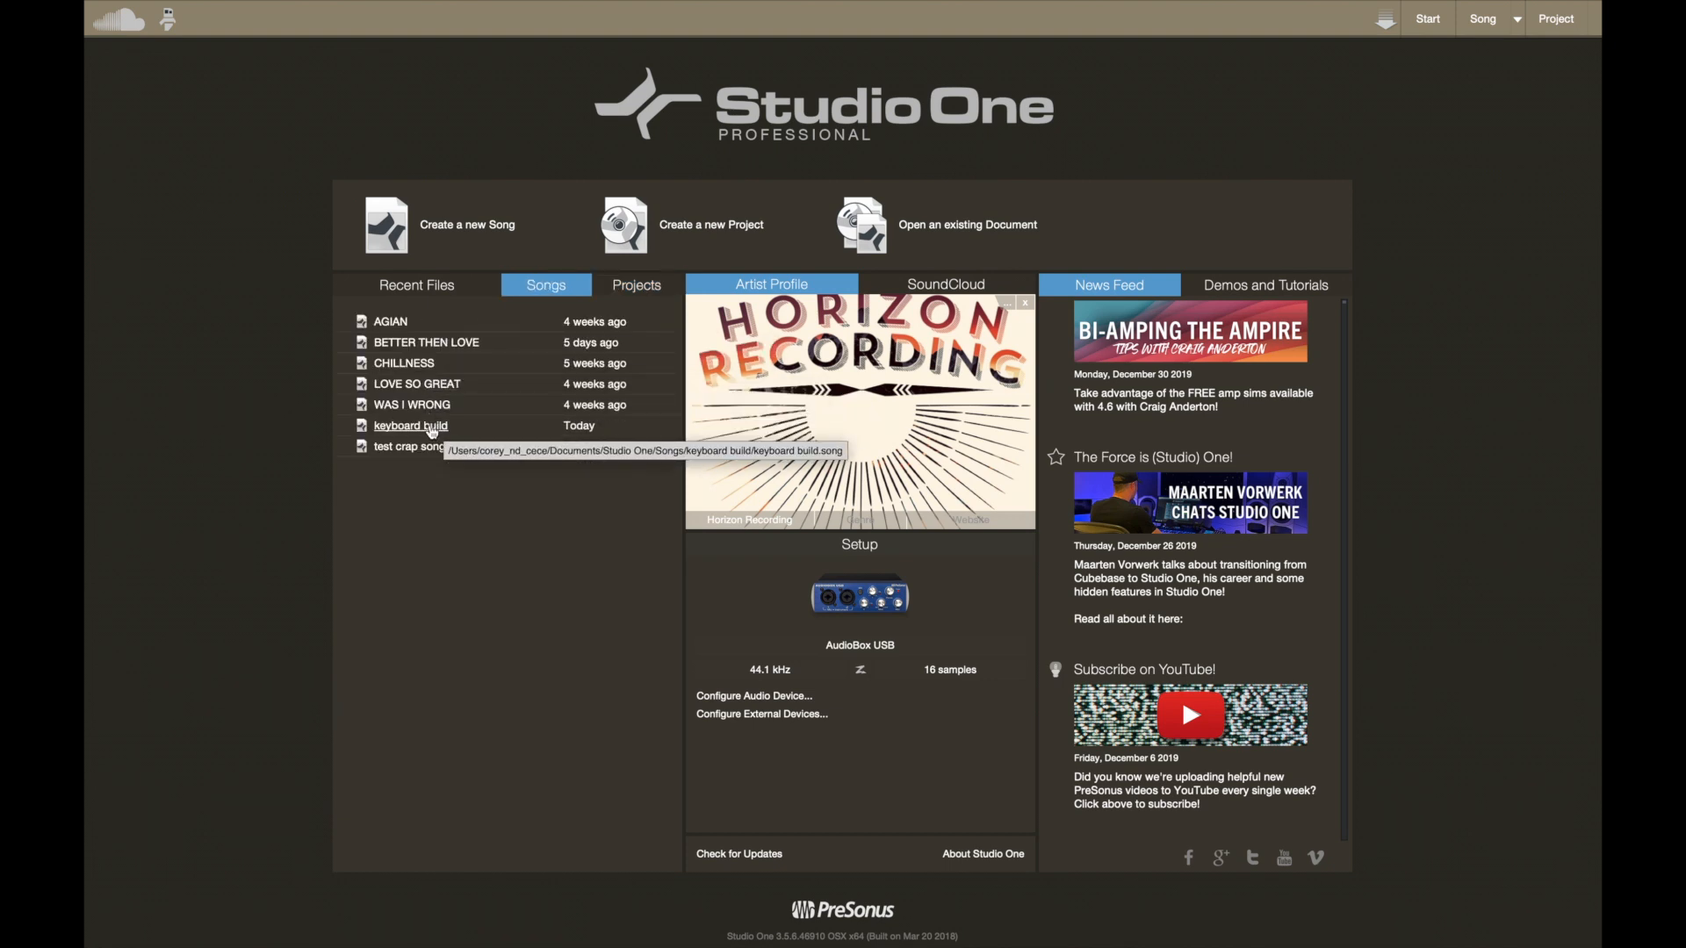
left_click(433, 446)
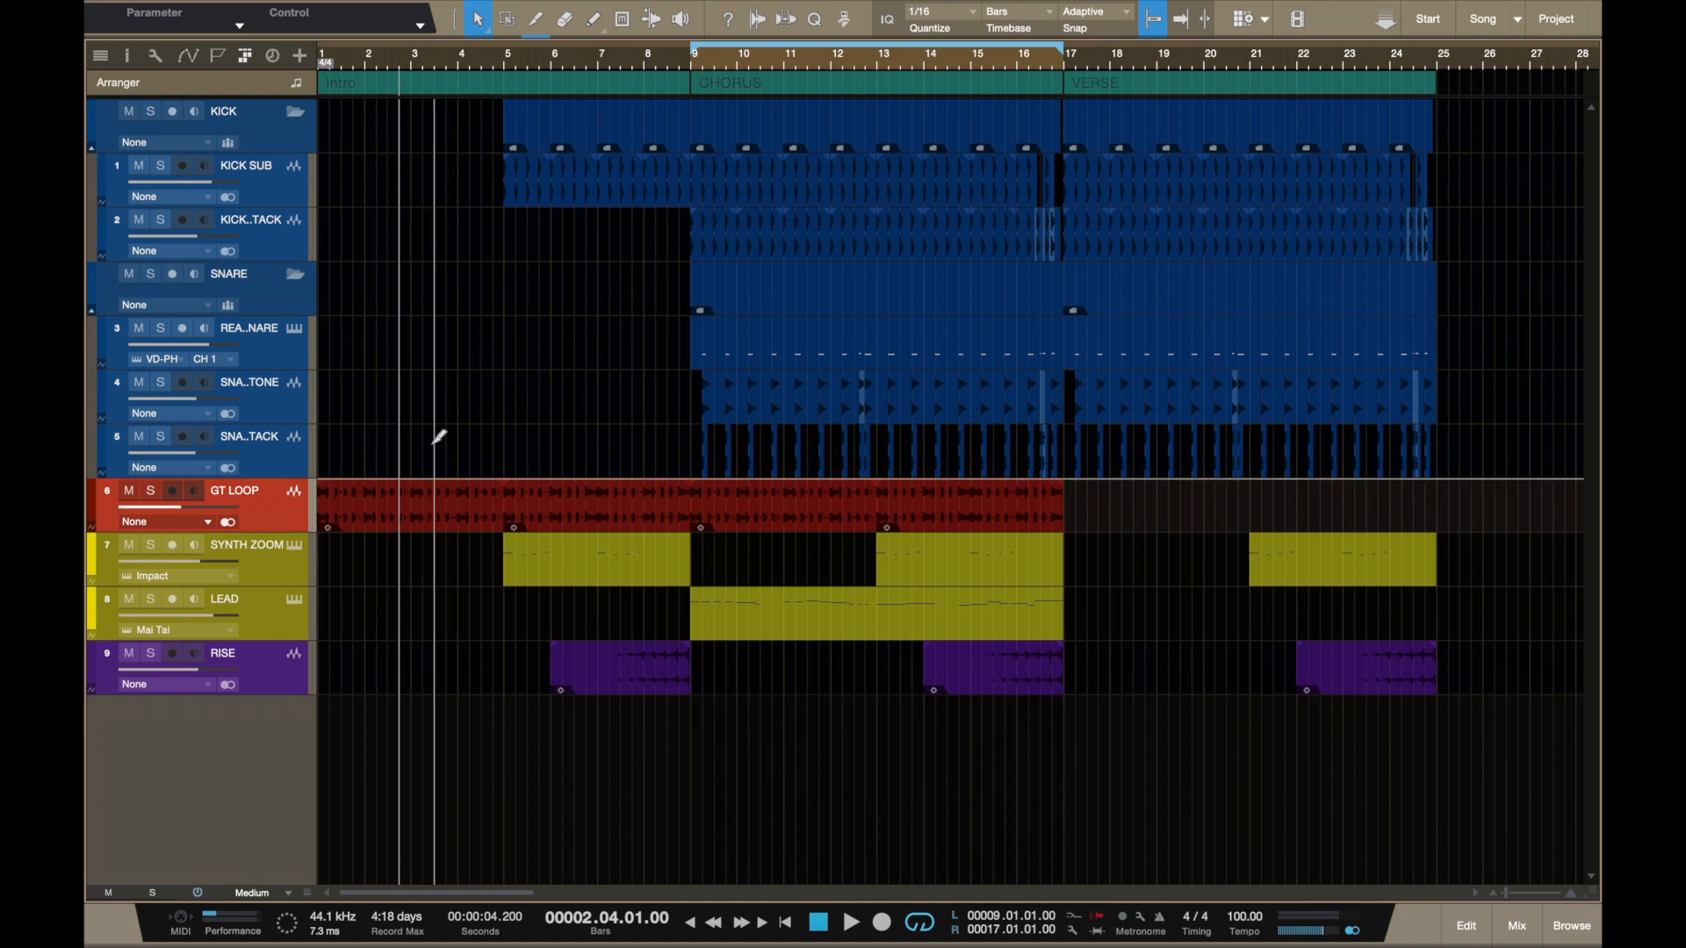
Step: Disable Locate when clicked in empty space in the Advanced Editing preferences, apply the change and close the dialog
key("super+comma")
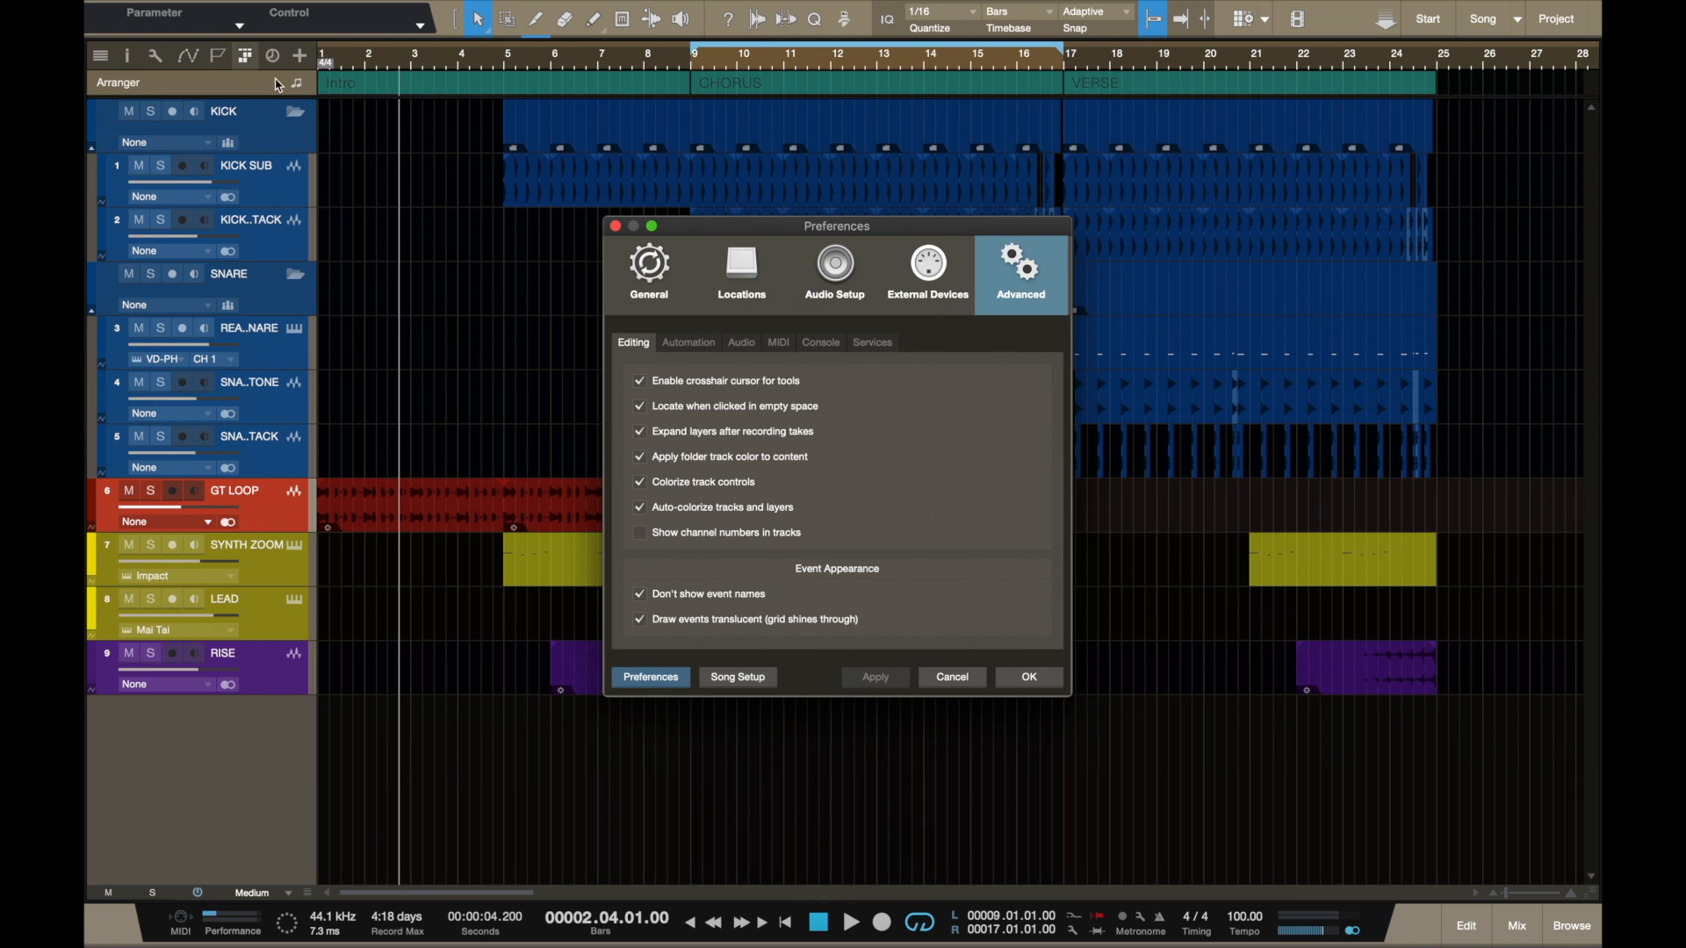
left_click(616, 227)
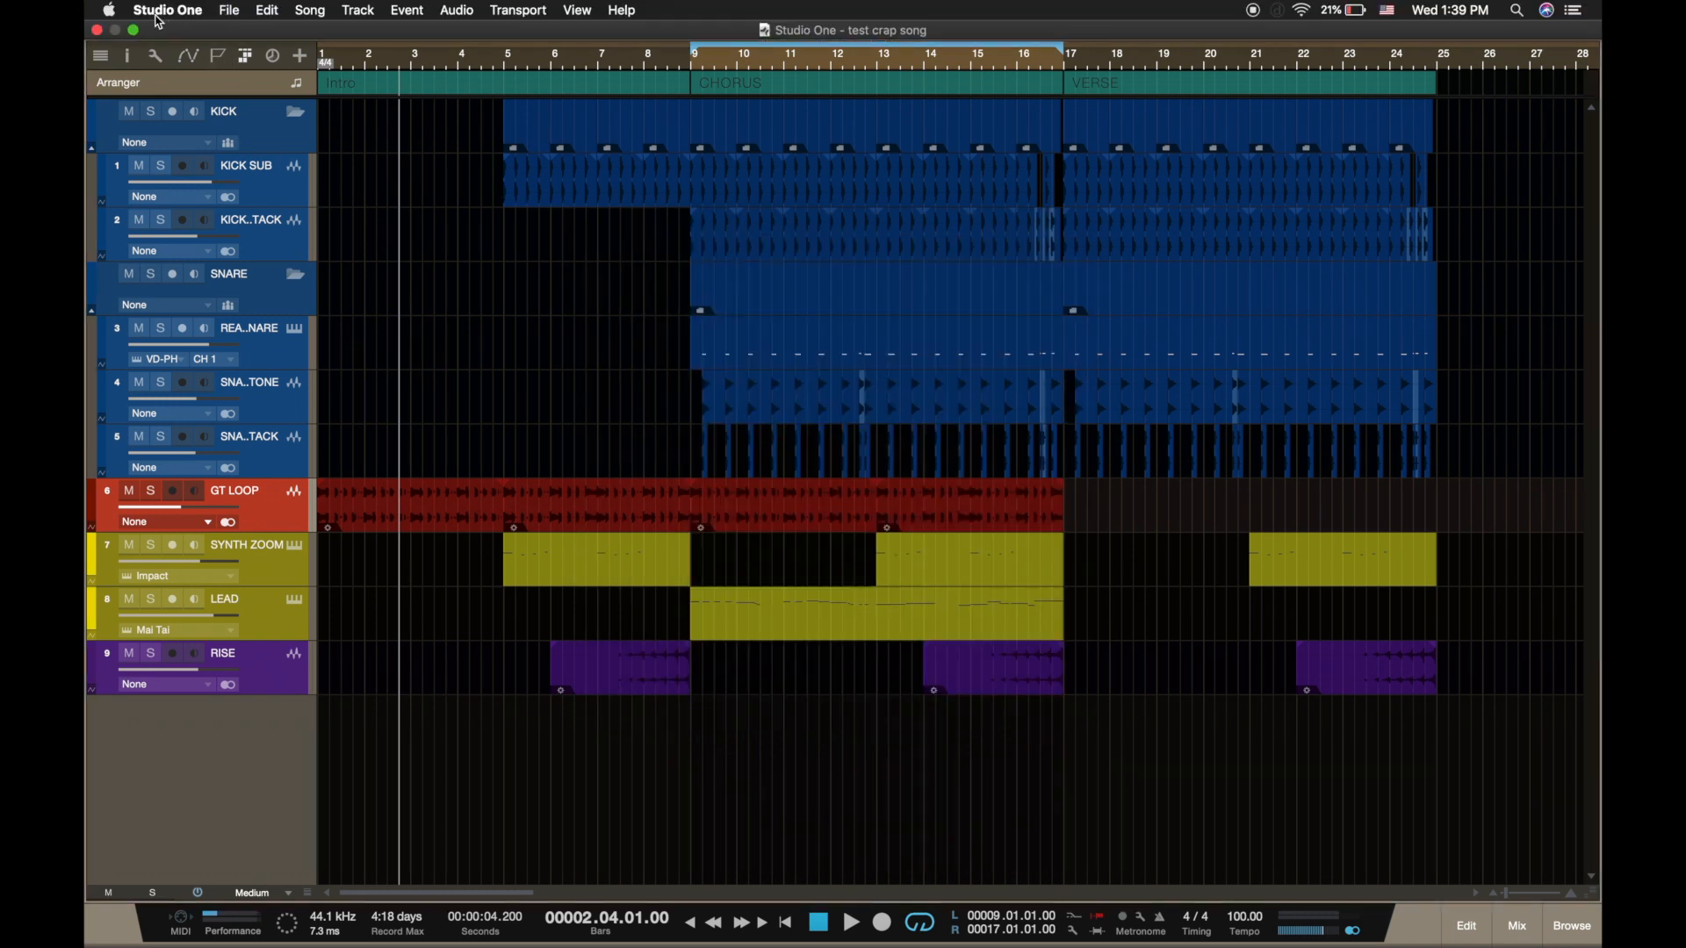
left_click(159, 12)
left_click(167, 60)
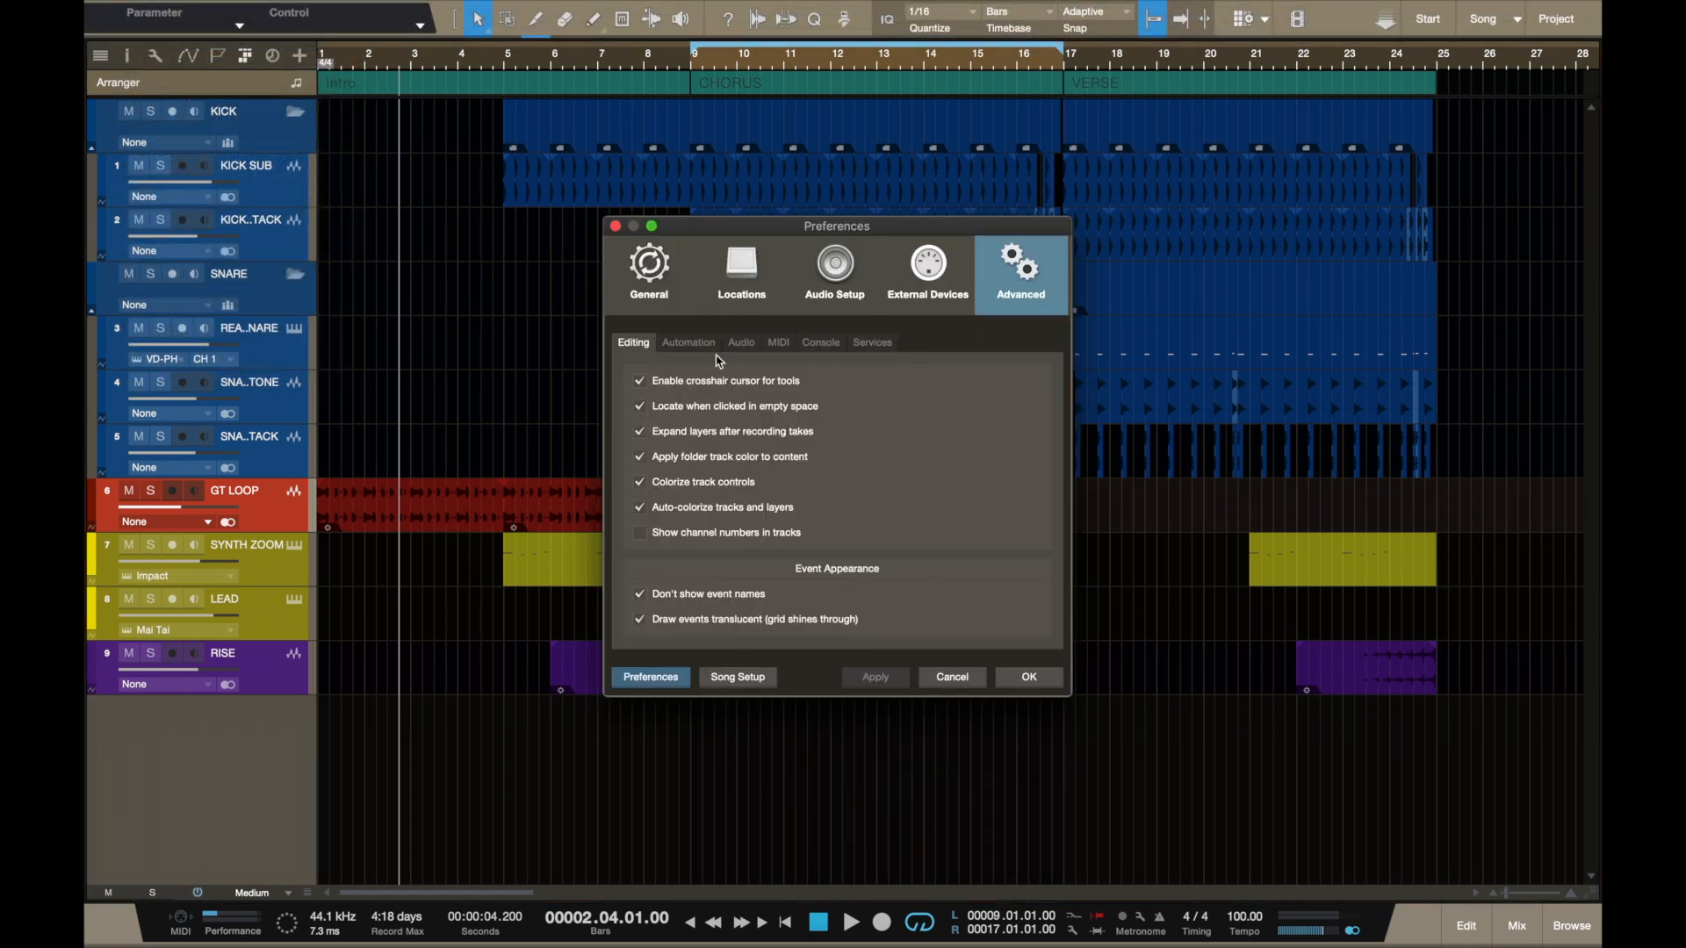
left_click(640, 407)
left_click(891, 683)
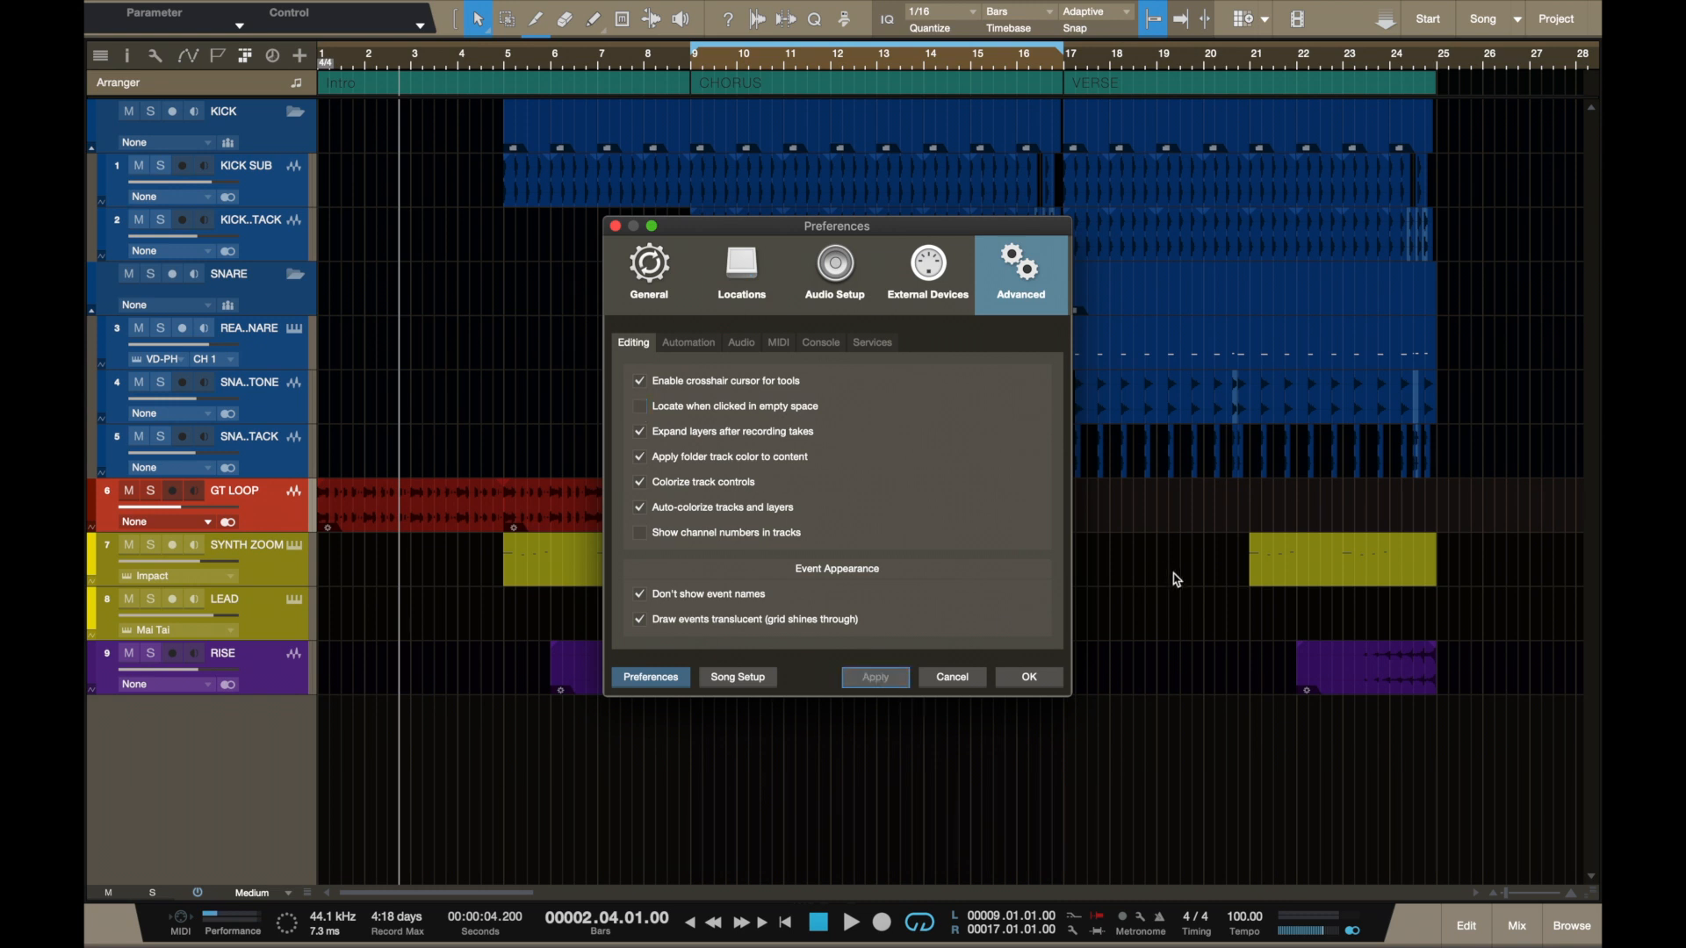
left_click(1053, 683)
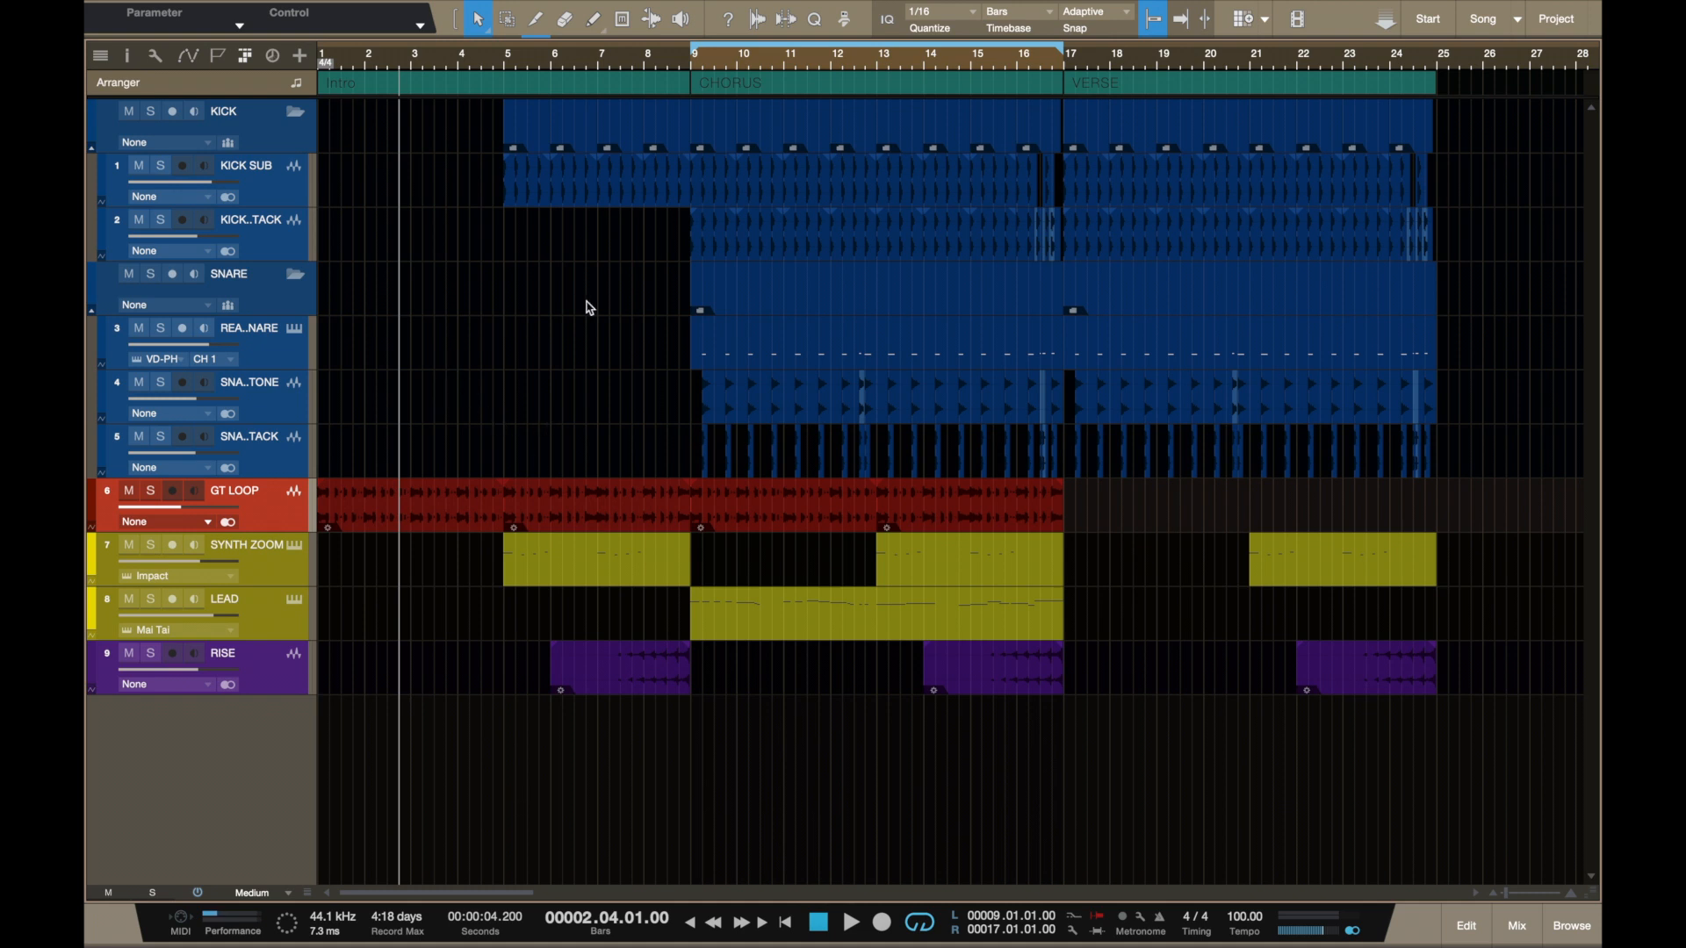
Step: Try positioning the playhead from empty arrangement space and at several early bars along the timeline ruler
left_click(425, 745)
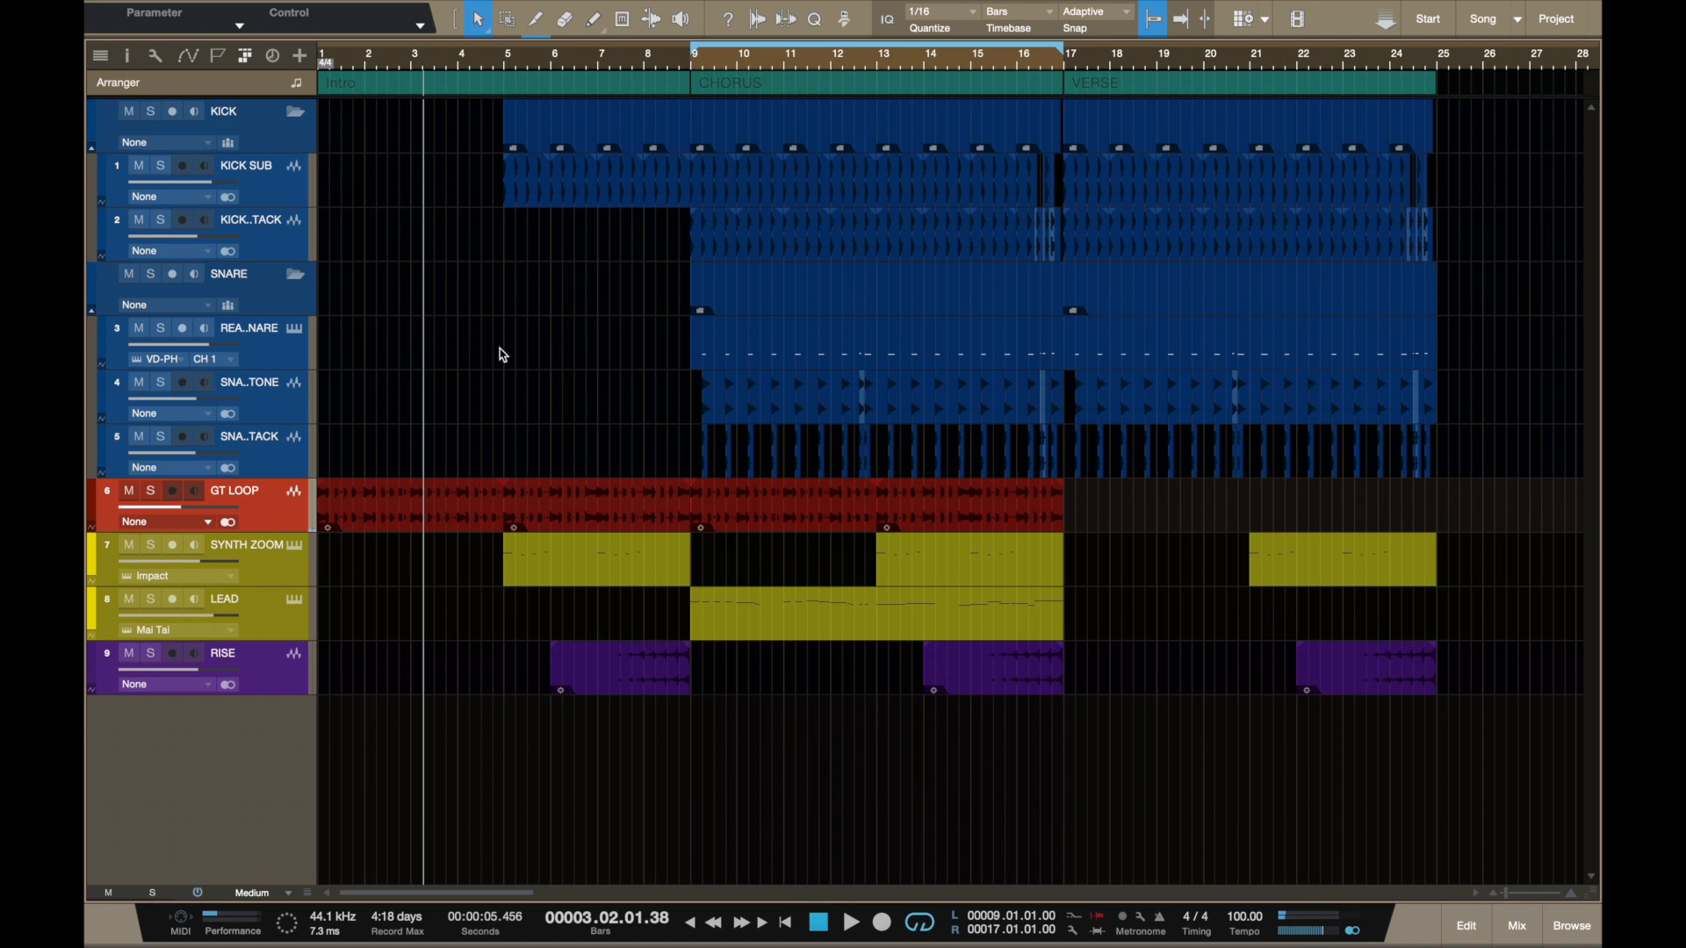
left_click(376, 62)
left_click(433, 62)
left_click(504, 63)
left_click(377, 63)
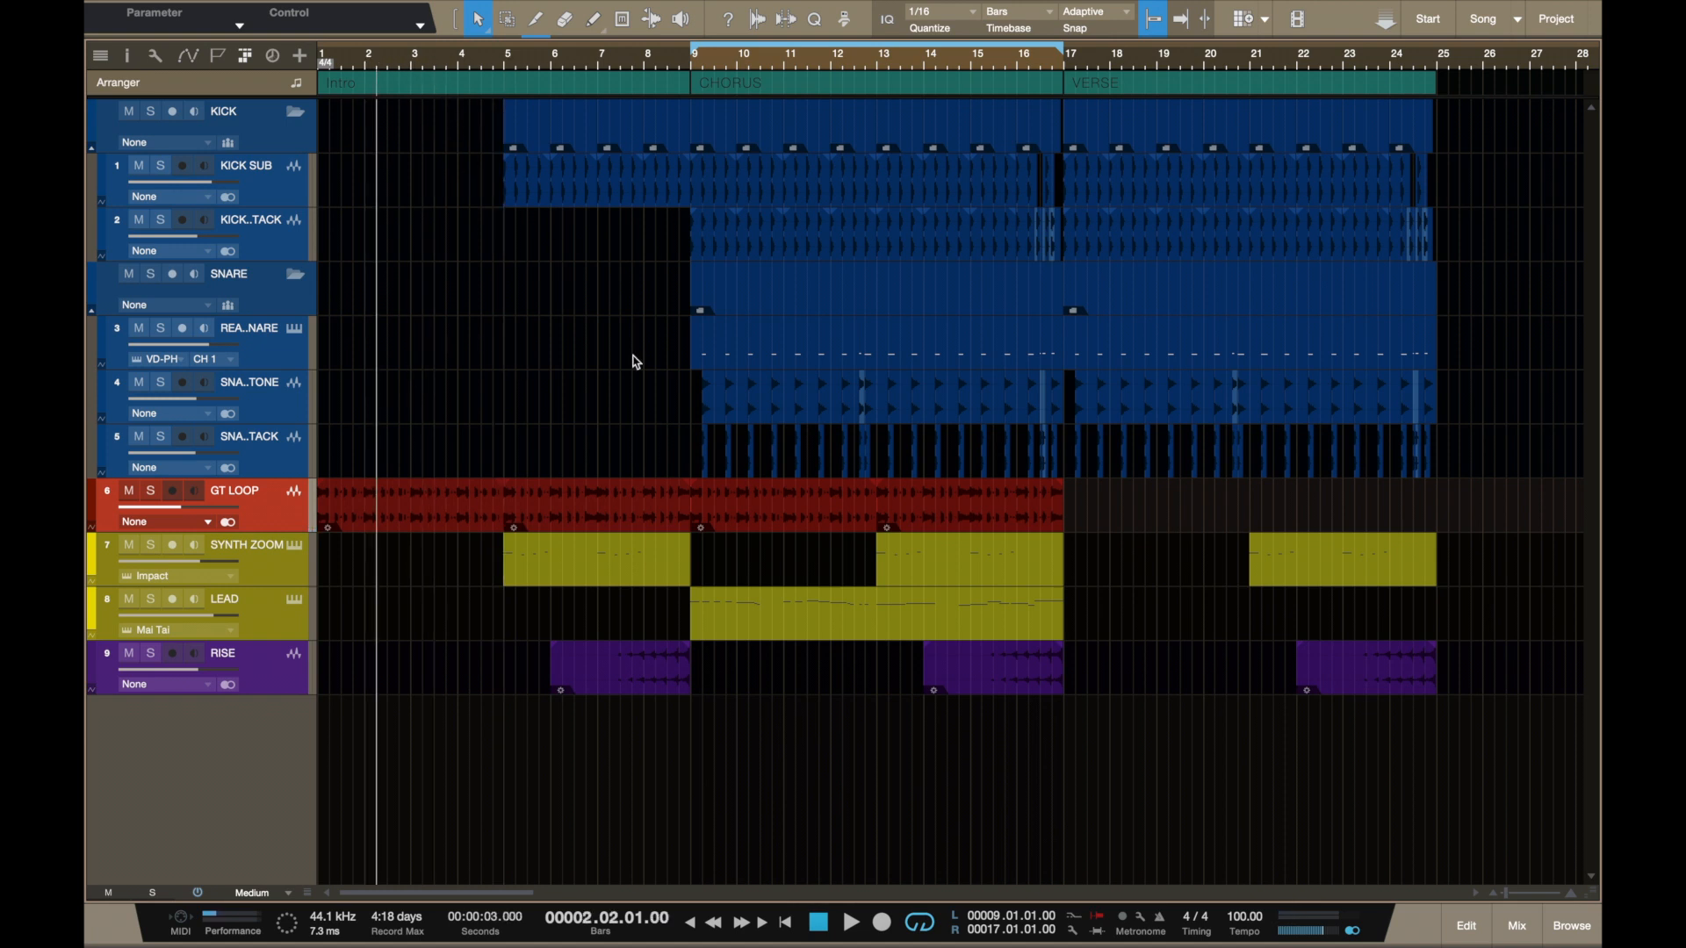
Step: Try moving the playhead backward and forward through the song with the transport navigation controls
left_click(762, 923)
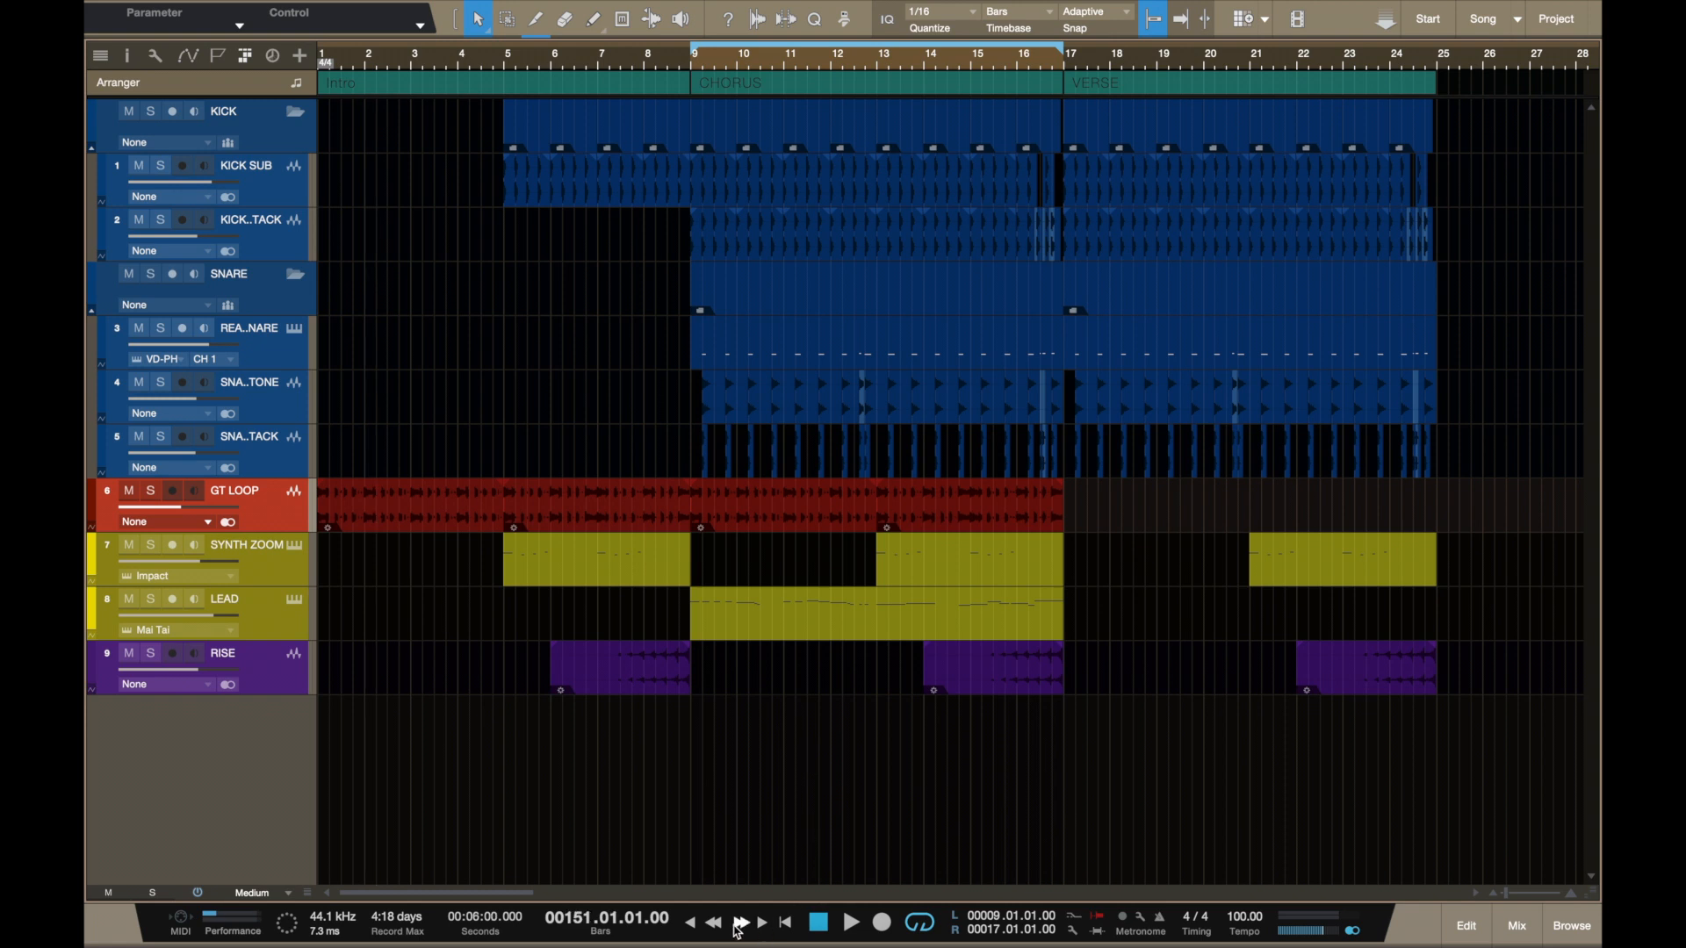
left_click(713, 923)
left_click(696, 924)
left_click(741, 922)
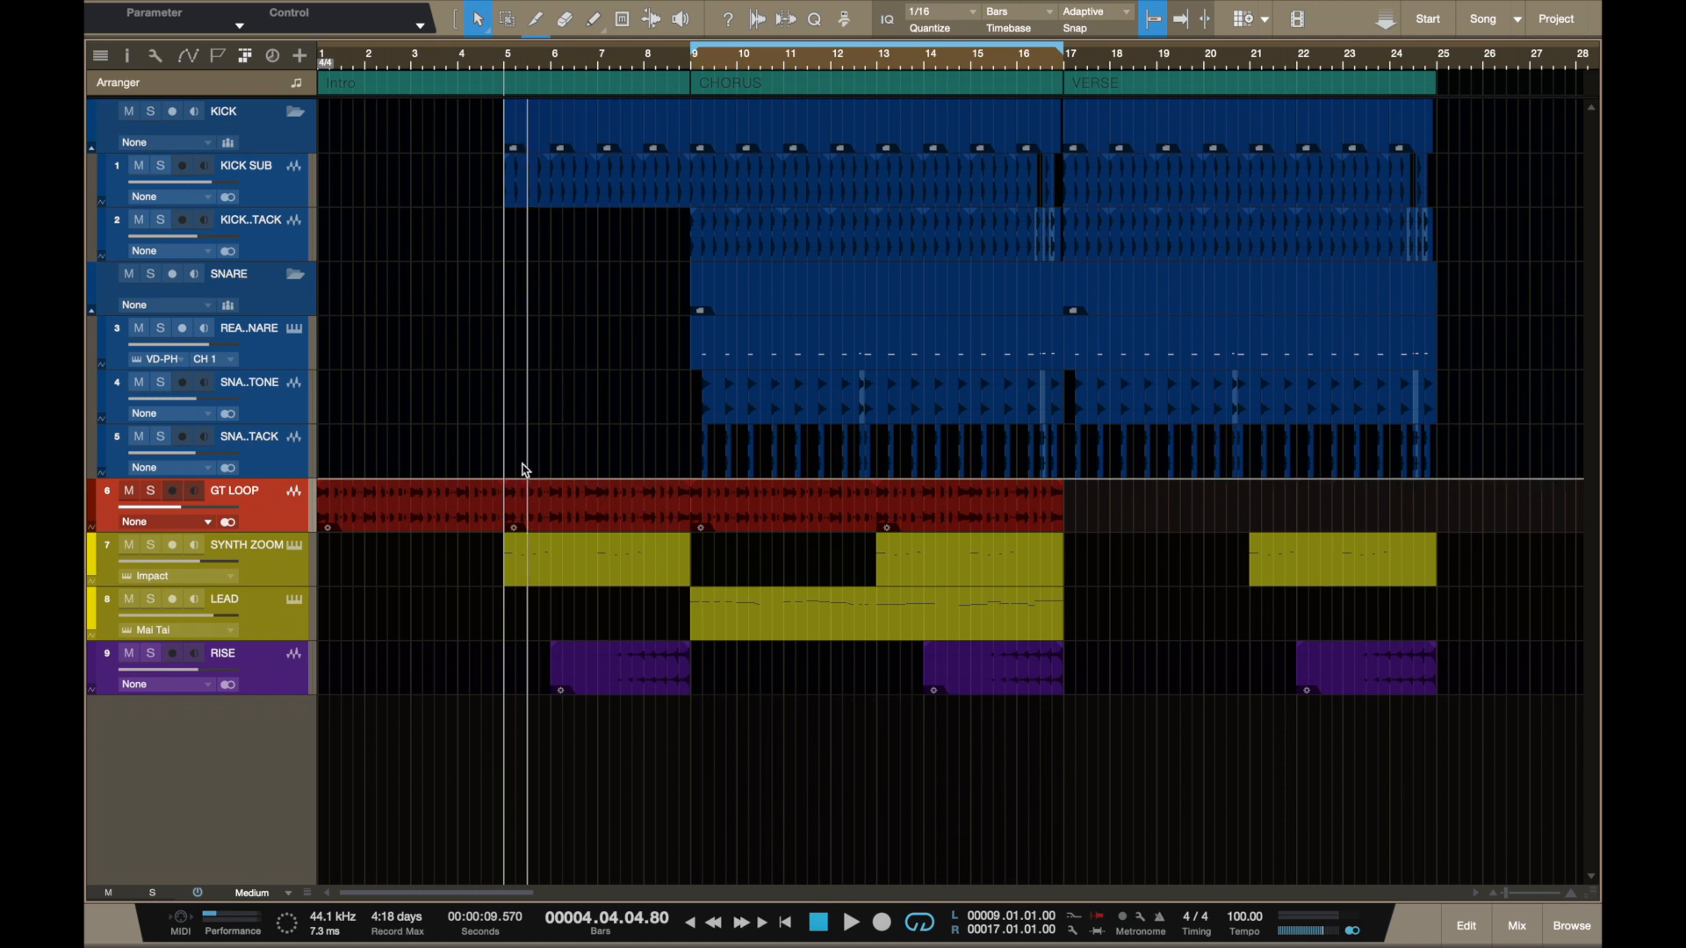
Step: Enable Locate when clicked in empty space in the Advanced Editing preferences, apply it and close the dialog
key("super+comma")
left_click(638, 408)
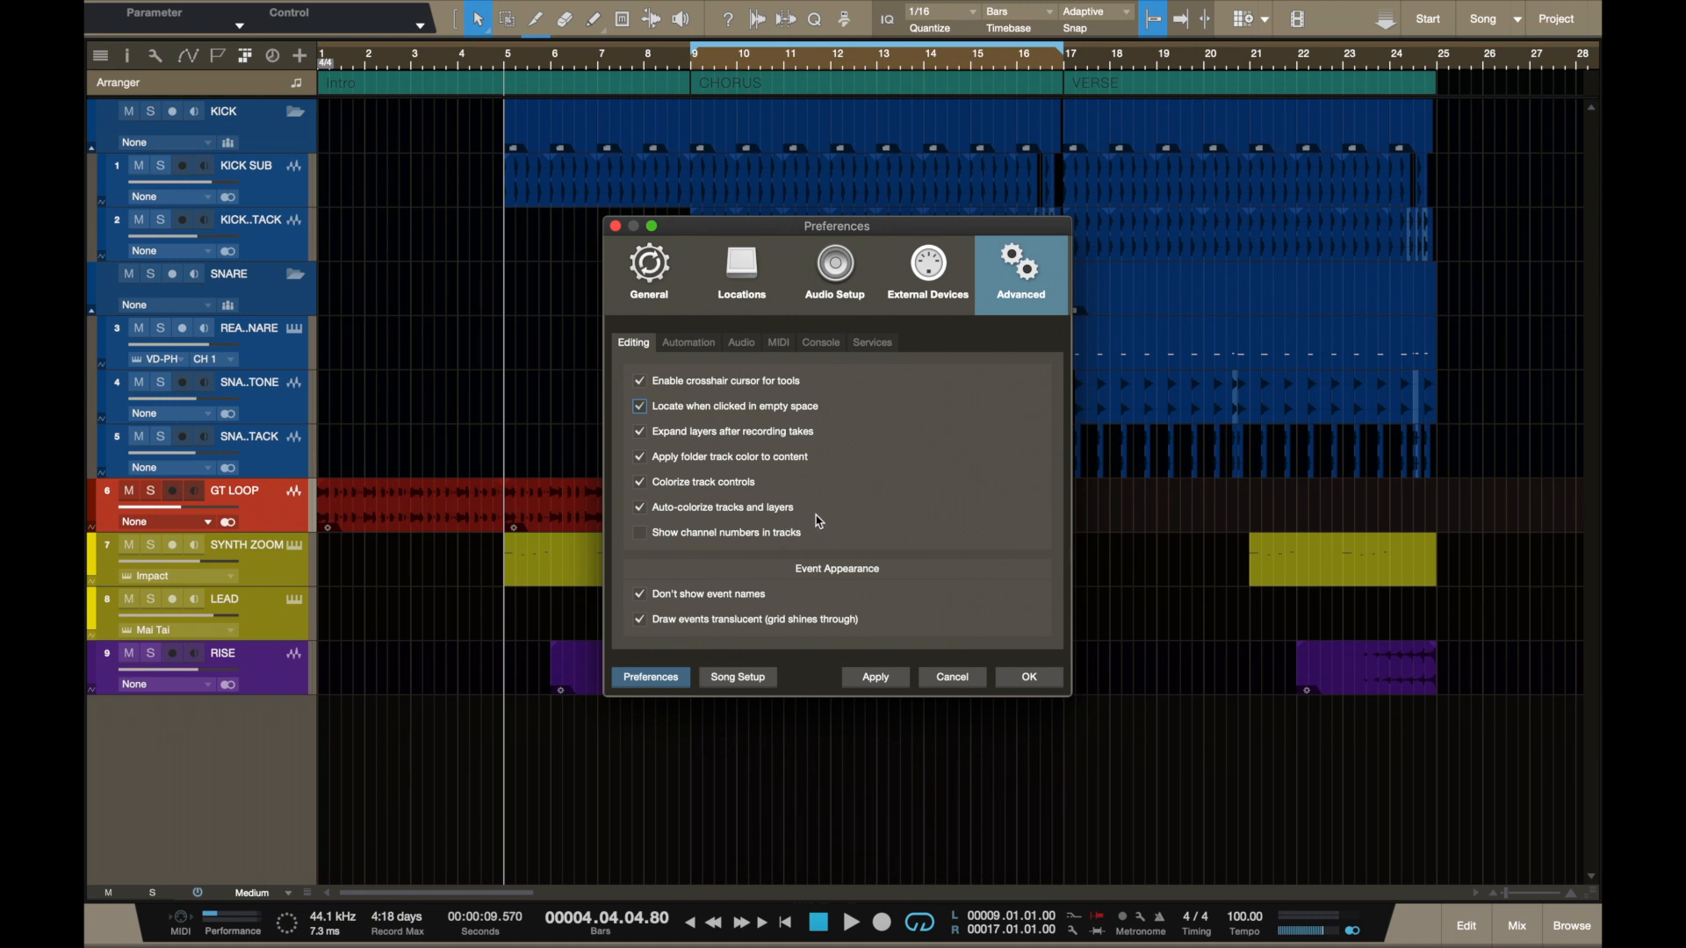
left_click(902, 681)
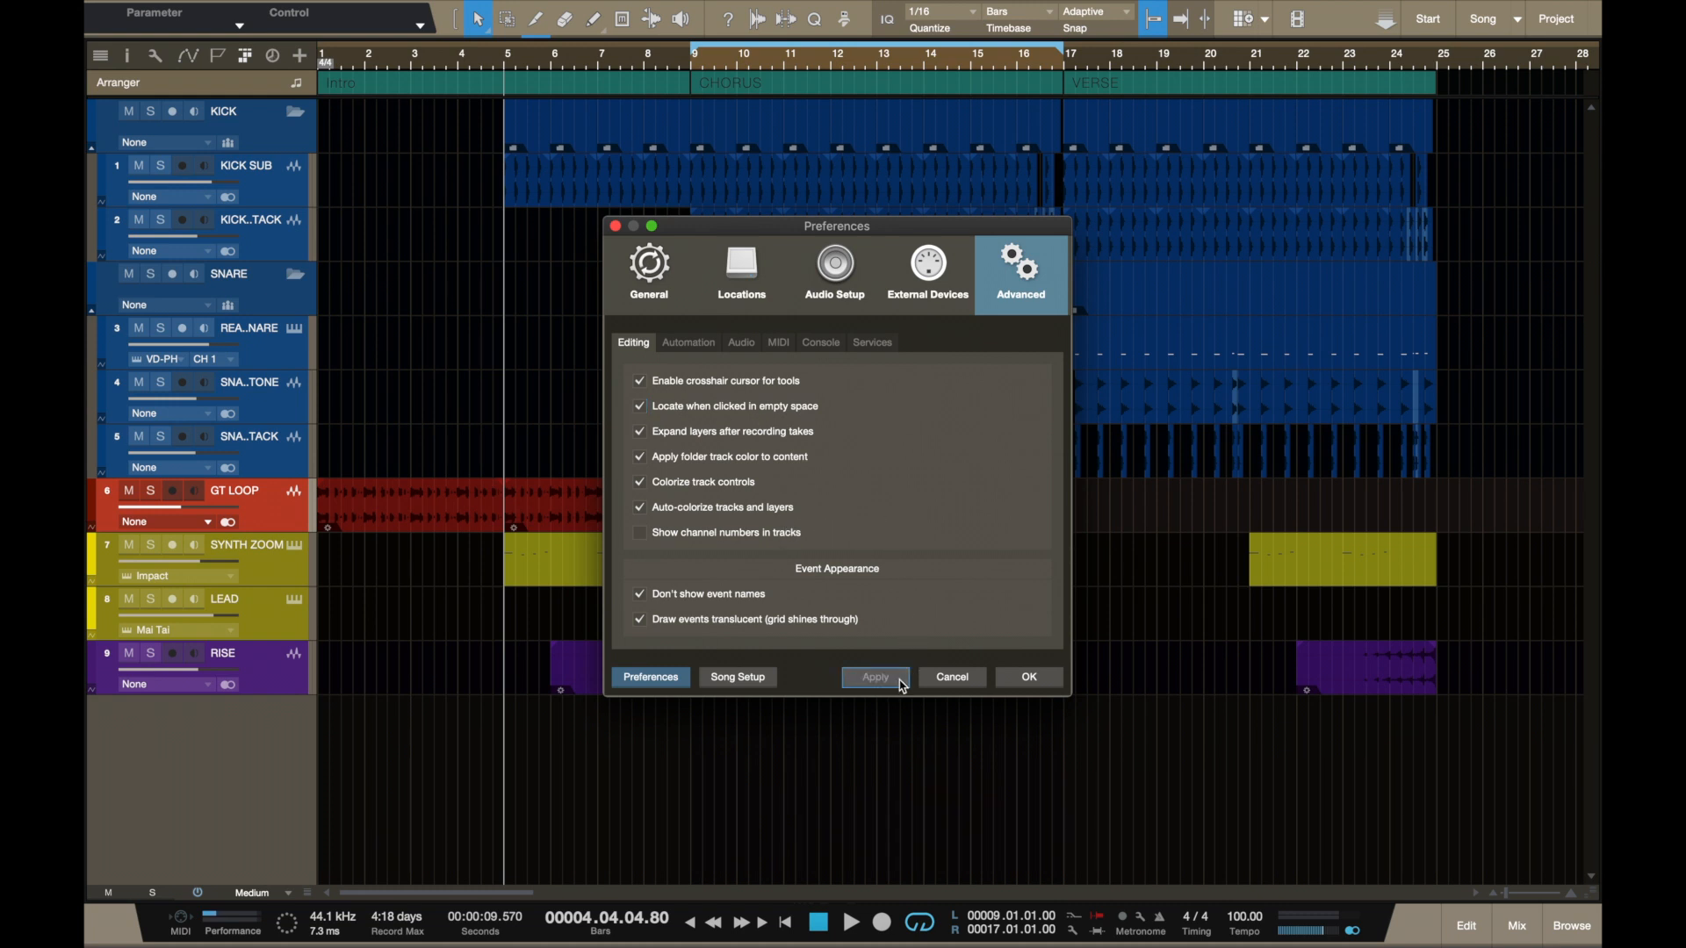
left_click(1011, 682)
Step: Test relocating the playhead by picking various empty spots around the arrangement, ending at bar 4
left_click(783, 786)
left_click(1179, 770)
left_click(1146, 604)
left_click(632, 425)
left_click(482, 299)
left_click(406, 633)
left_click(569, 732)
left_click(832, 759)
left_click(503, 782)
left_click(832, 782)
left_click(623, 802)
left_click(410, 780)
left_click(465, 389)
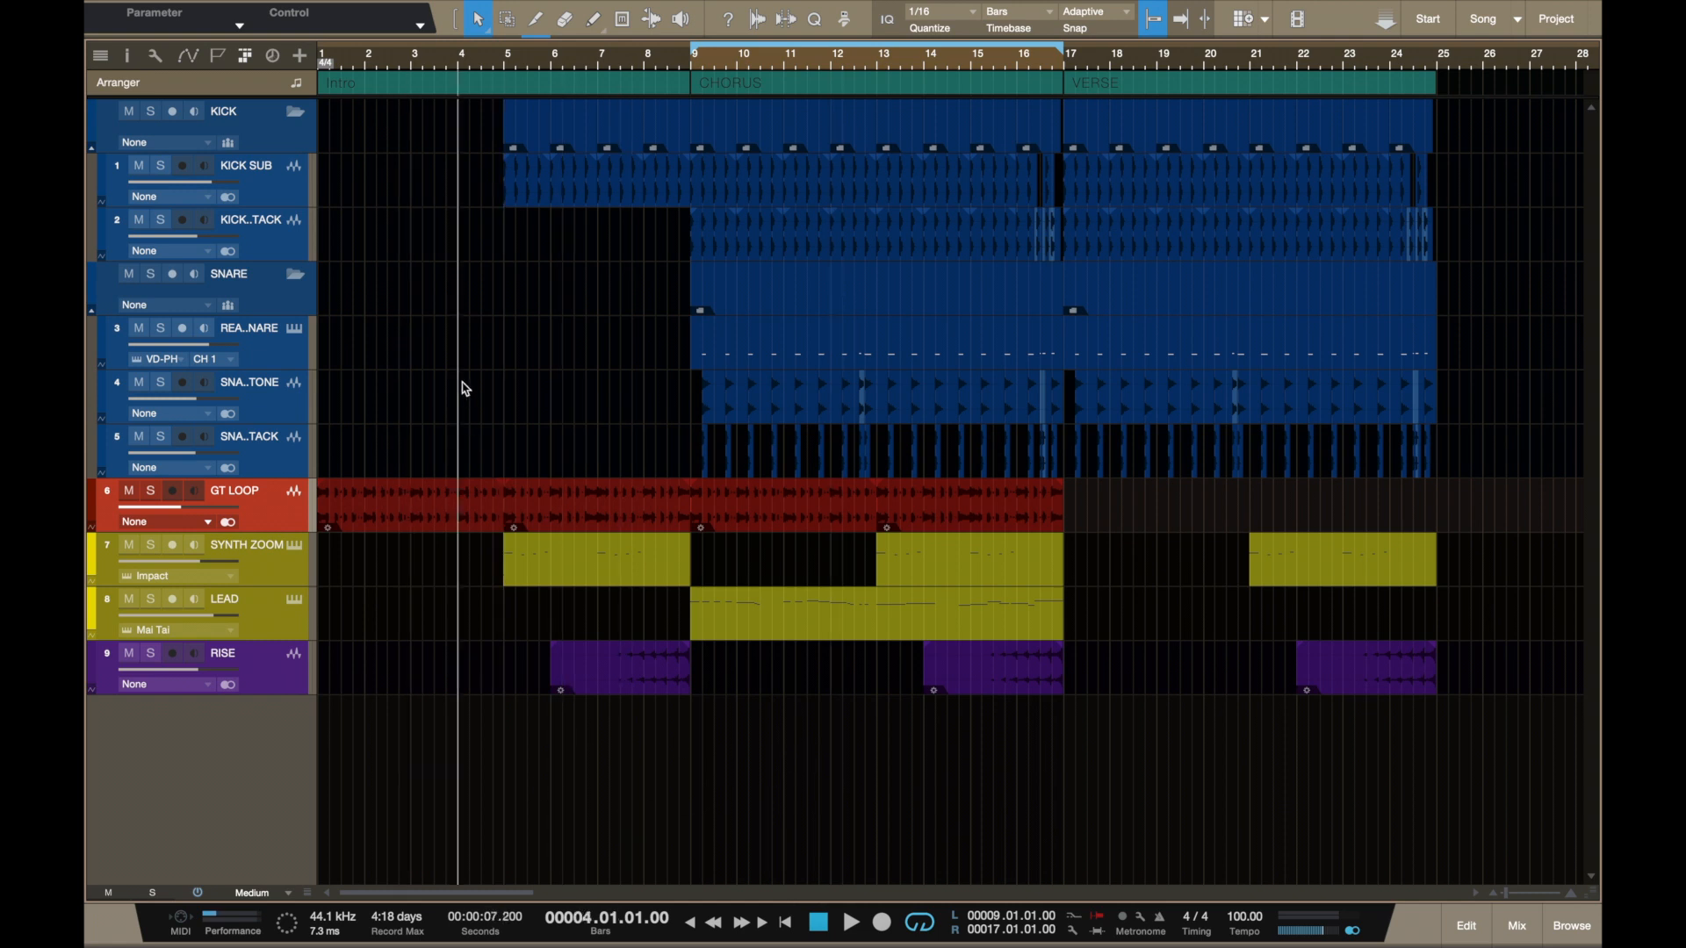
Step: Enable Show channel numbers in tracks in the Editing preferences and compare the track numbering with the mixer channels
key("super+comma")
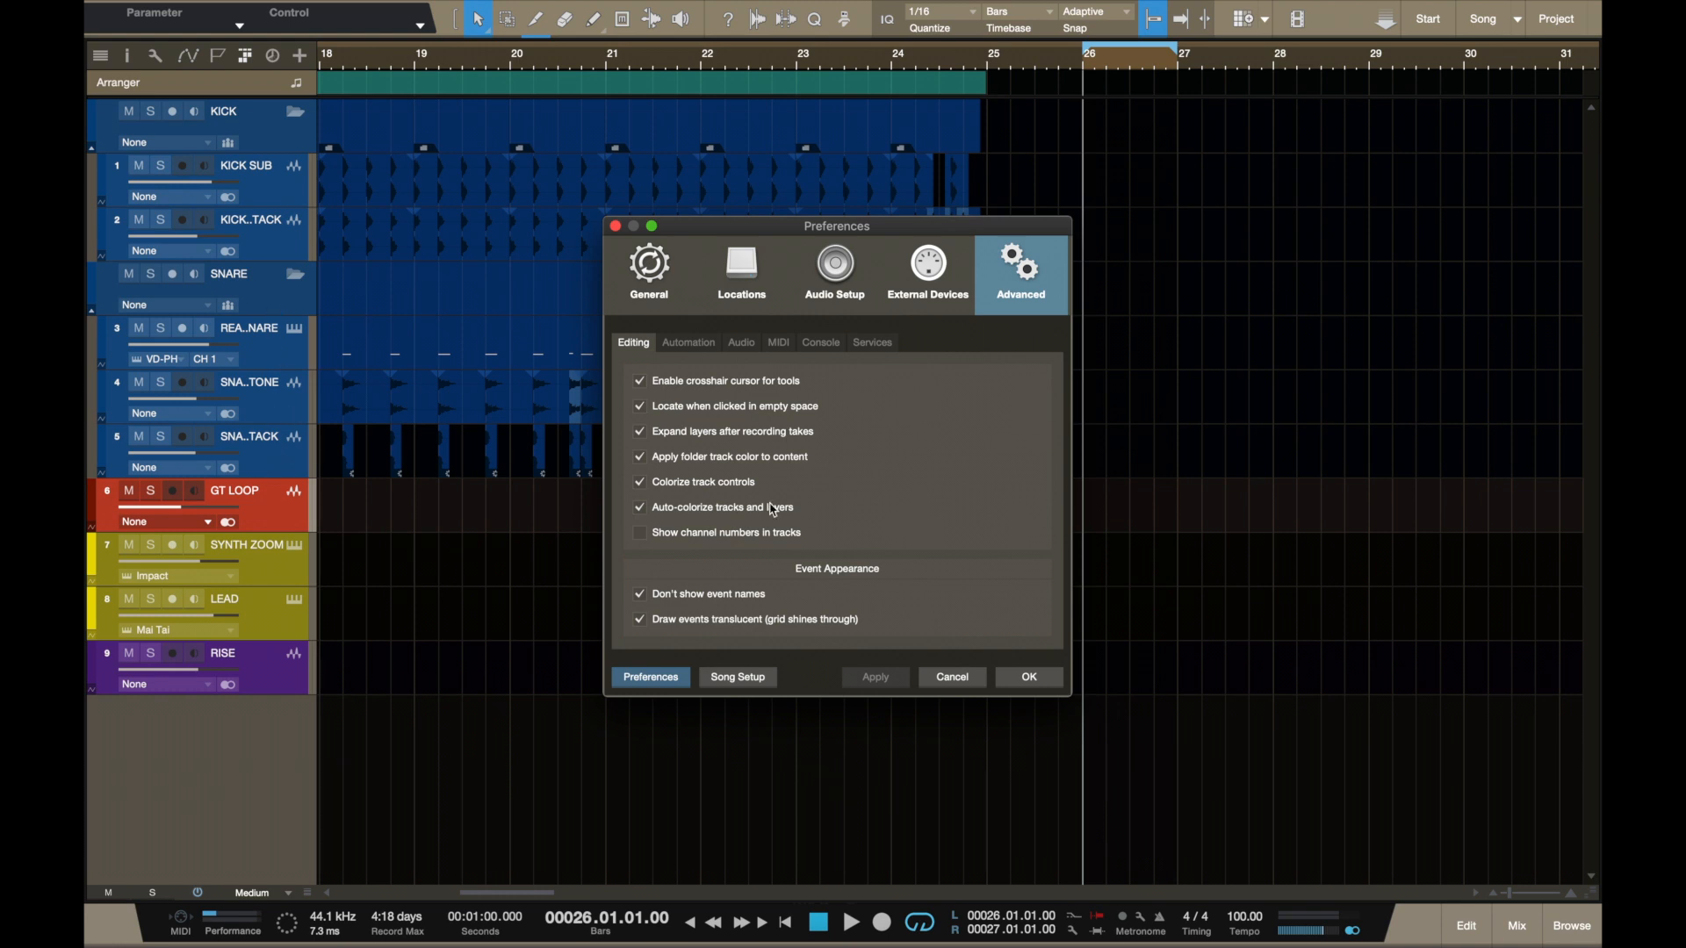
left_click(640, 533)
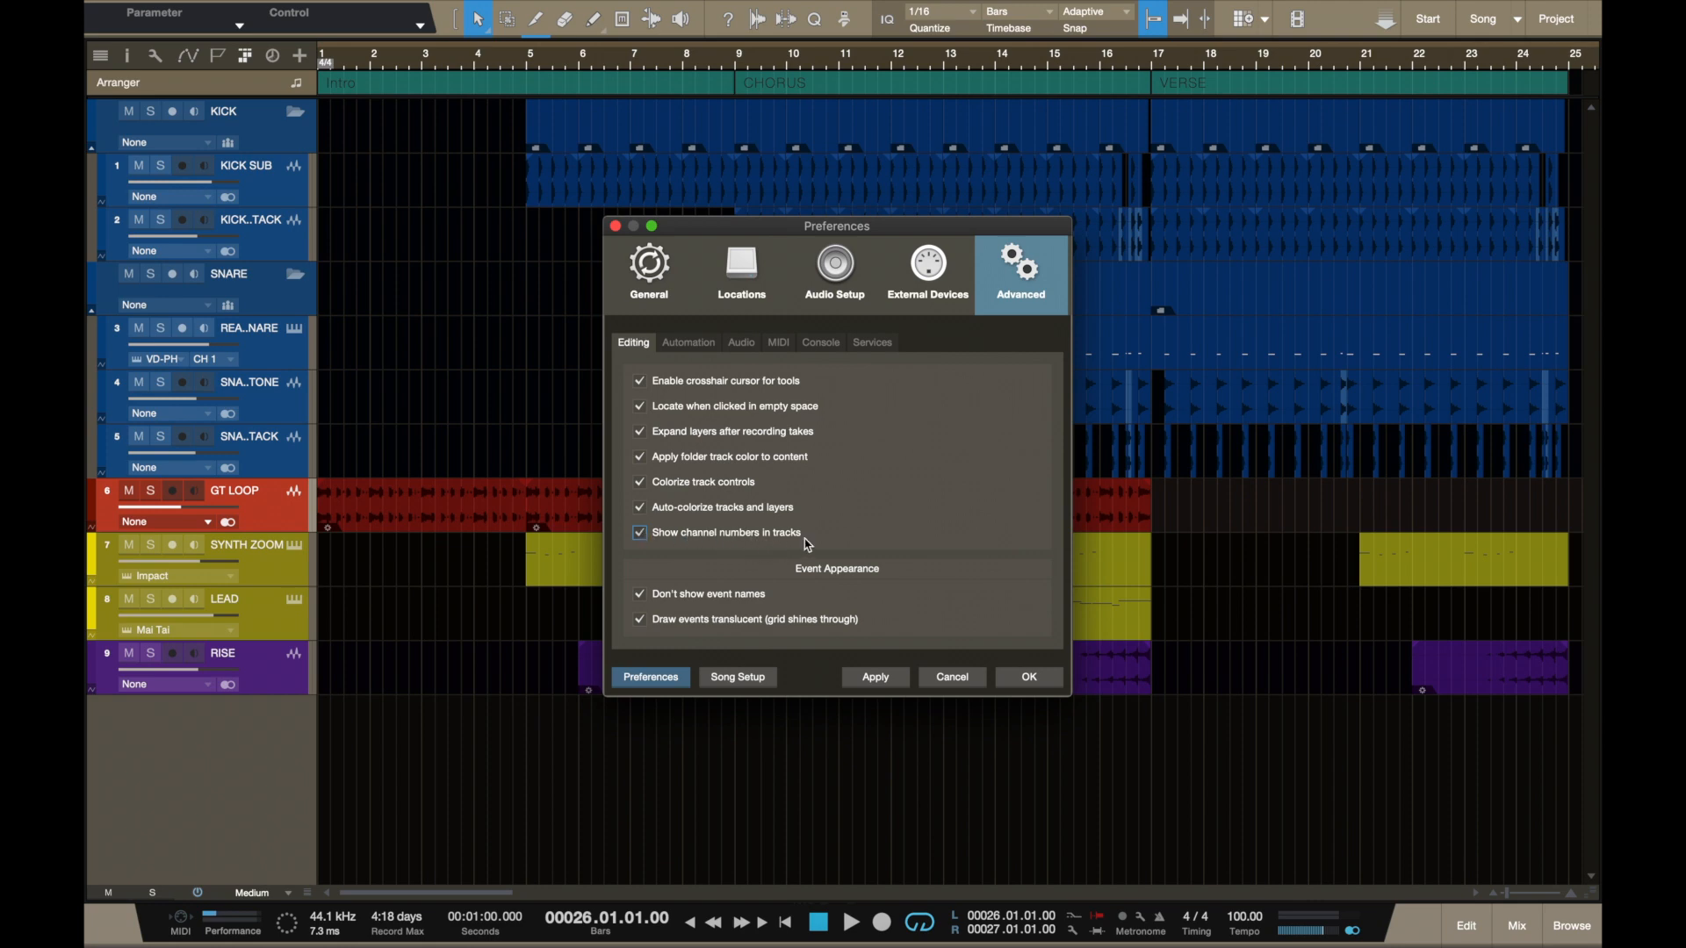
left_click(1045, 679)
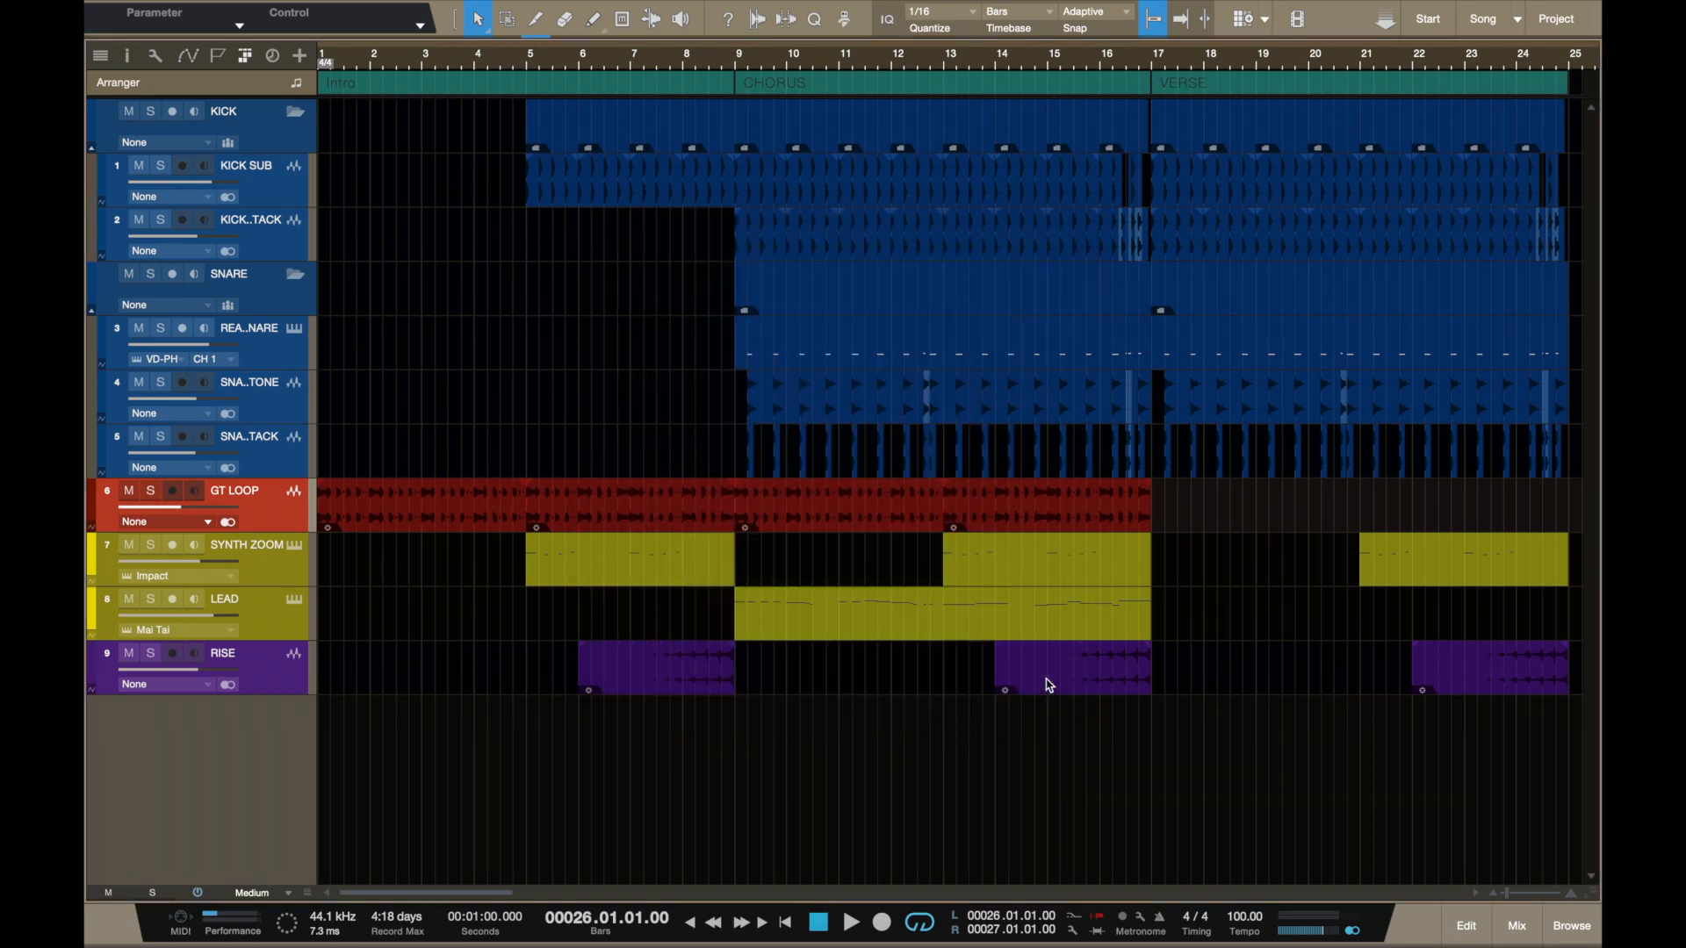
left_click(1517, 926)
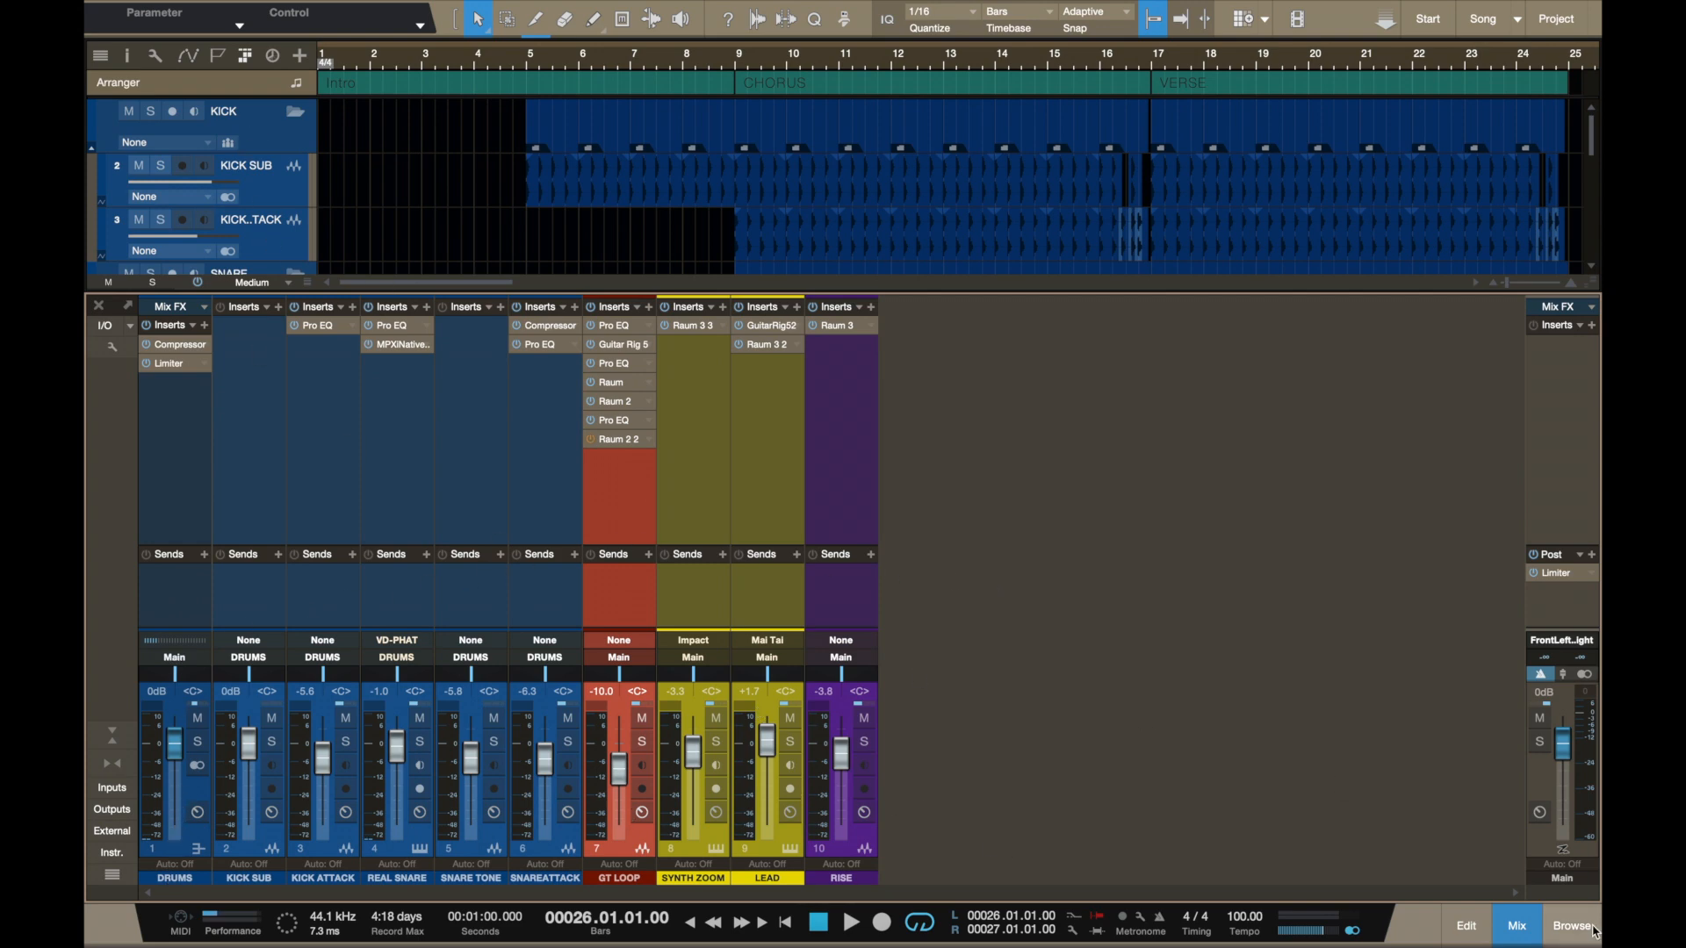
left_click(1514, 938)
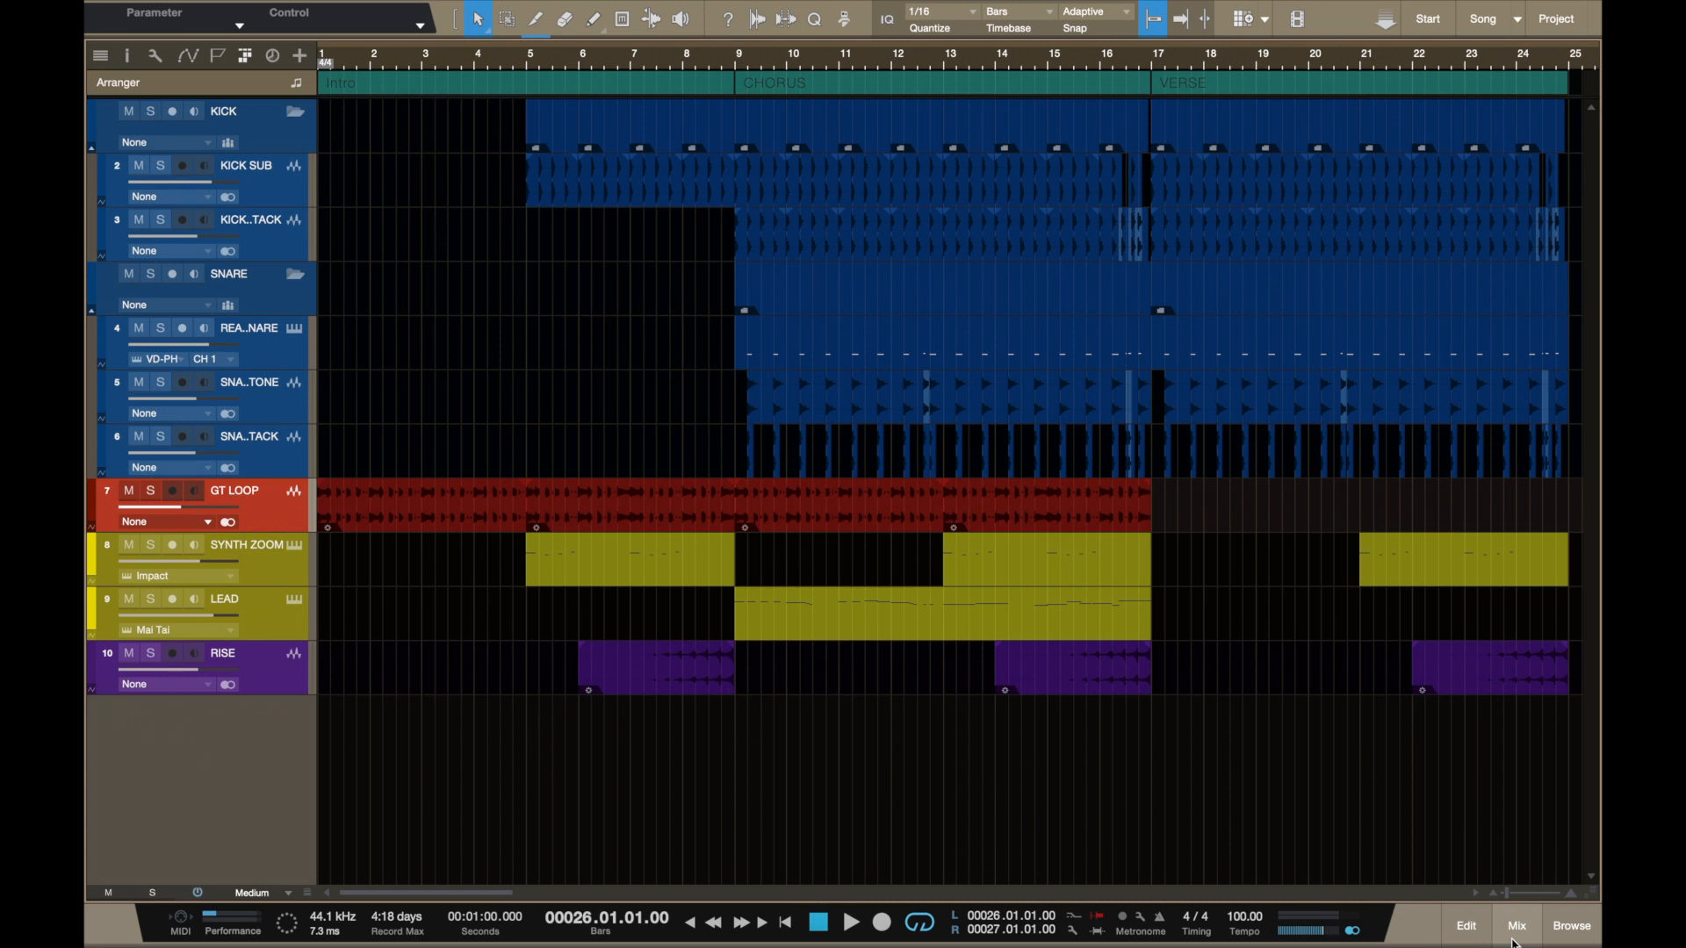
Step: Disable Don't show event names, apply the change and move the Preferences dialog aside to reveal the events
key("super+comma")
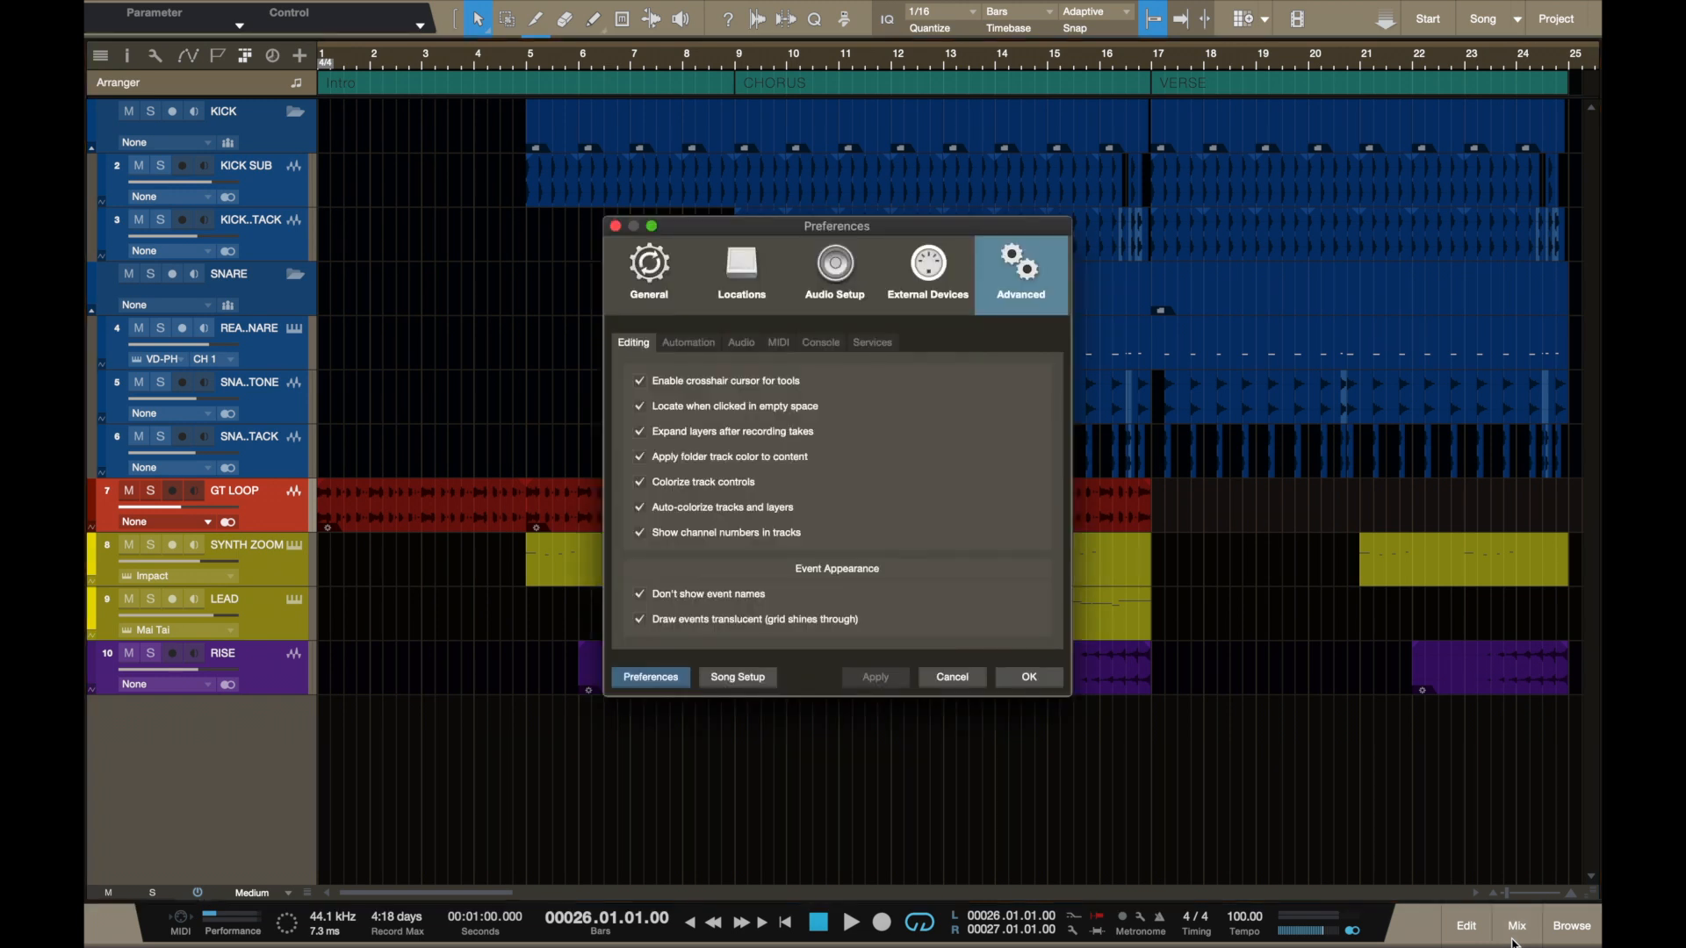
left_click(639, 594)
left_click(742, 274)
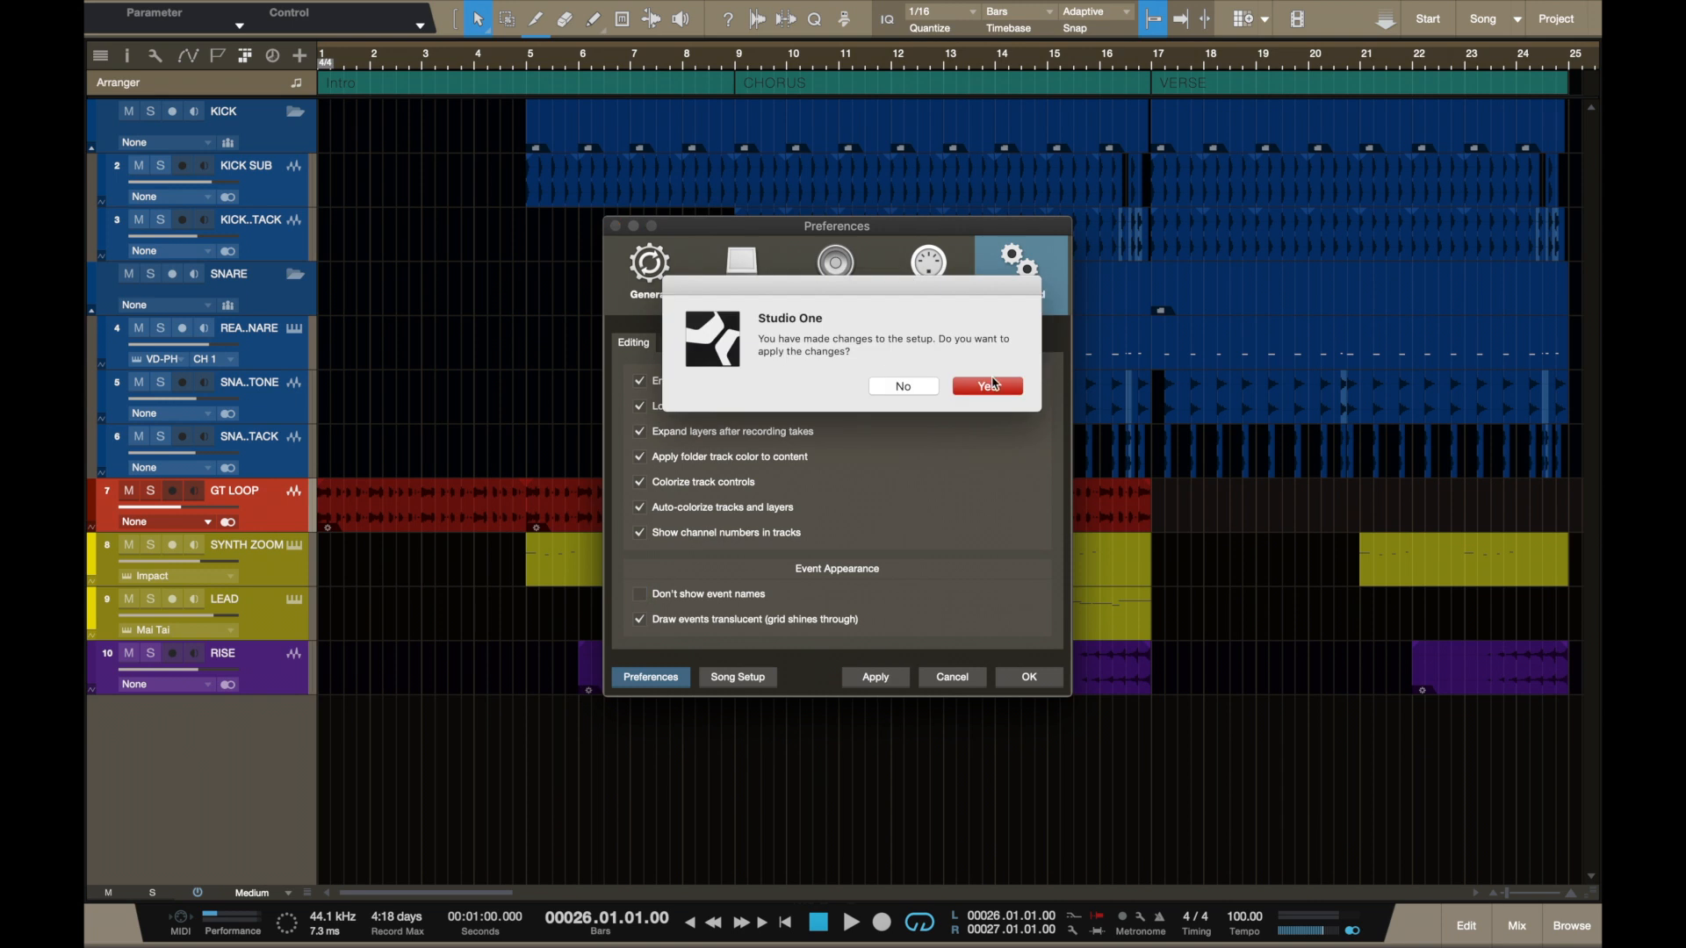
left_click(989, 385)
left_click_drag(887, 232, 606, 368)
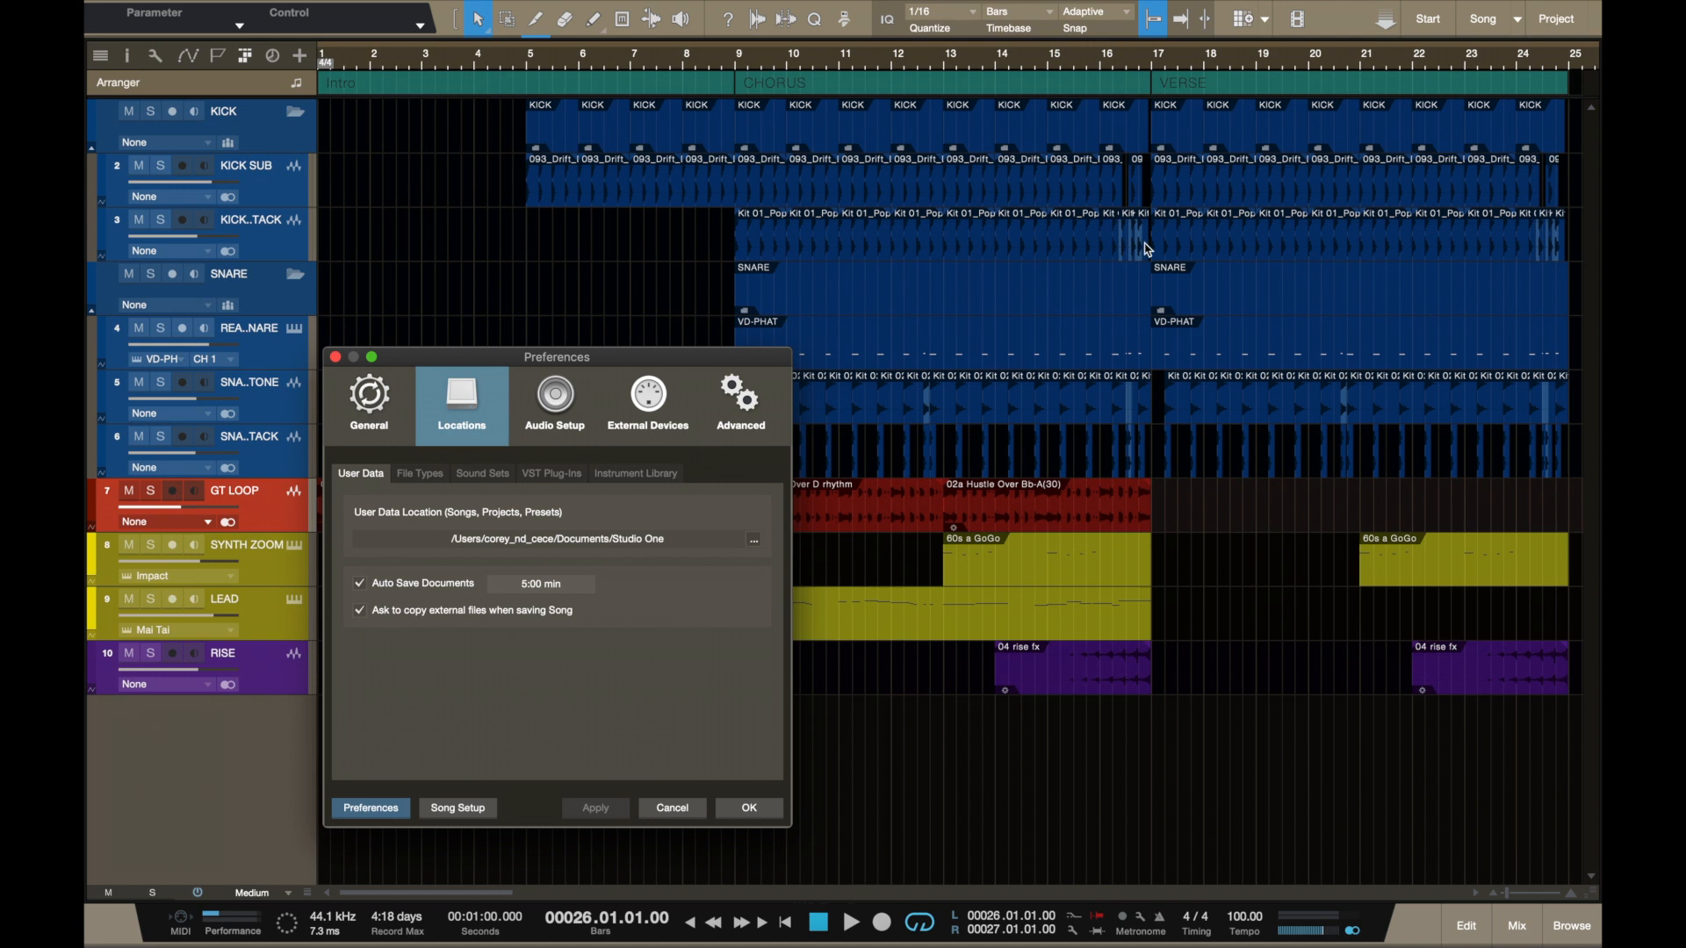
Step: Enable Don't show event names in the Advanced Editing preferences and apply the change
left_click_drag(716, 357, 836, 269)
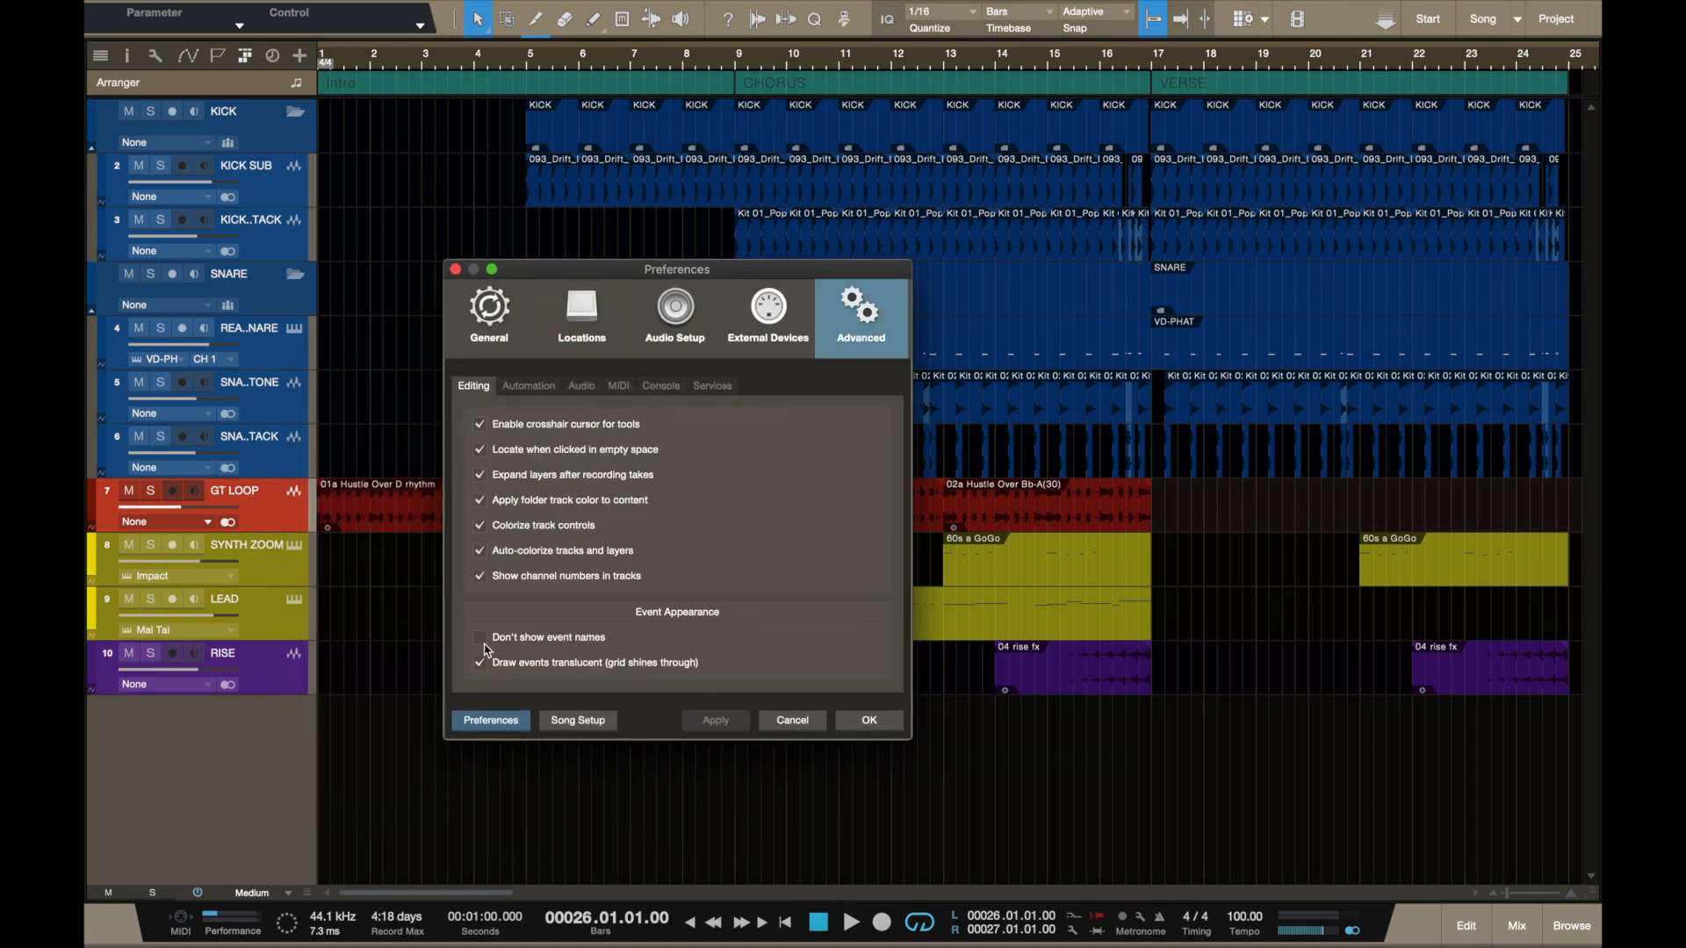
left_click(482, 640)
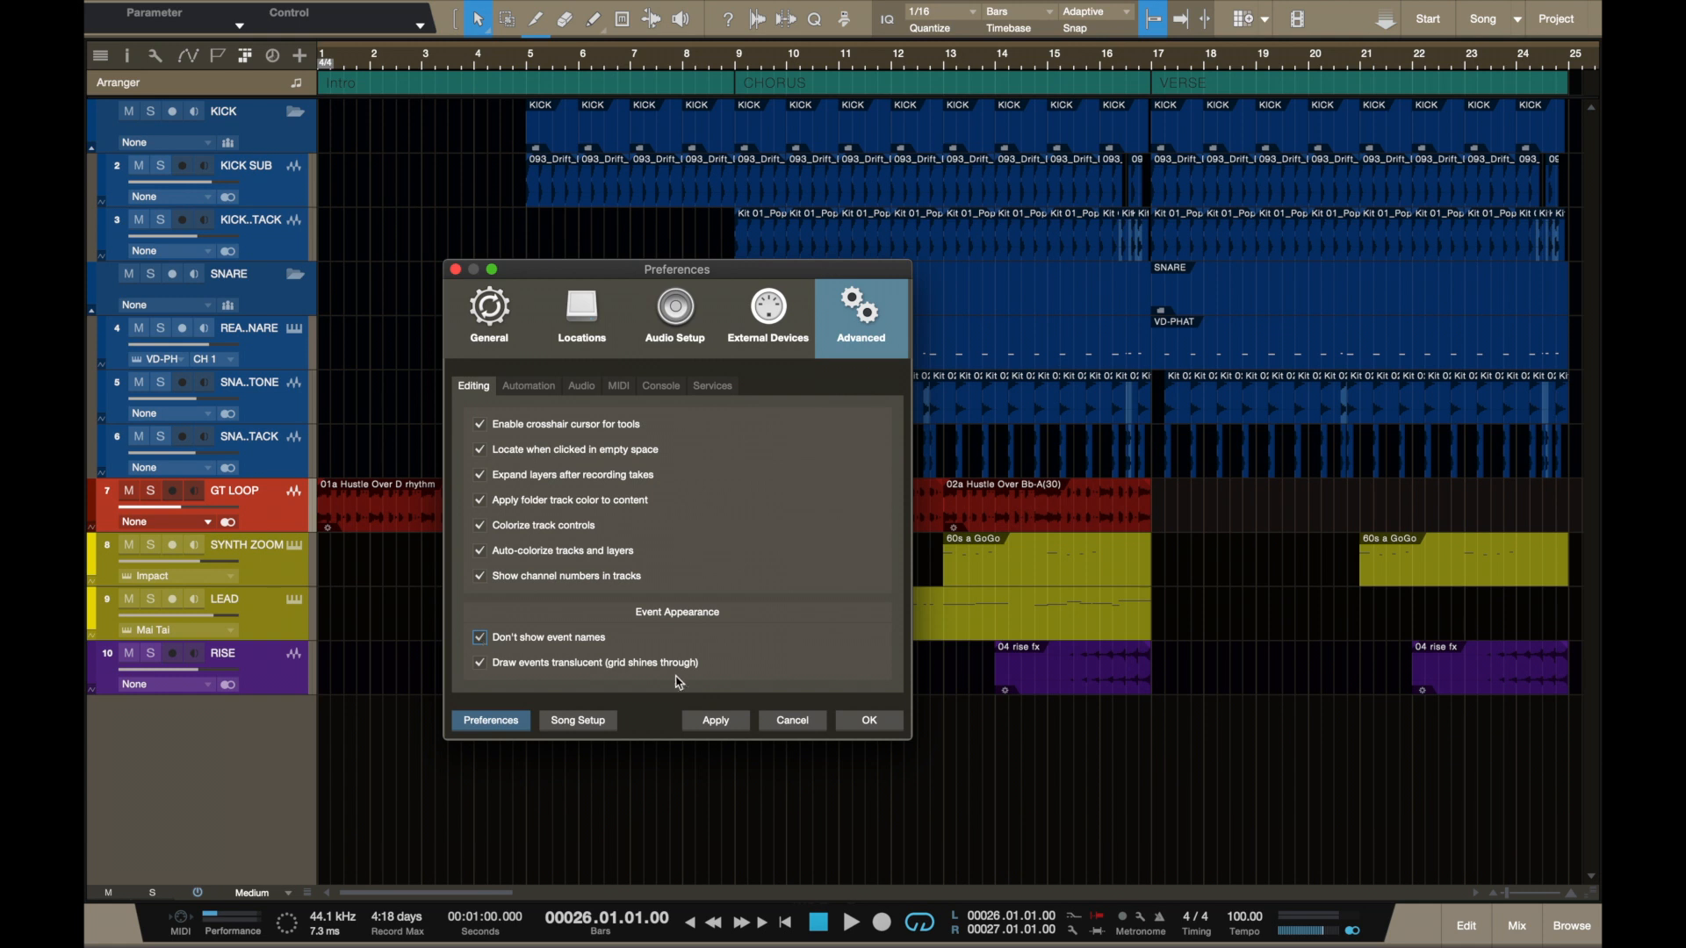
left_click(715, 721)
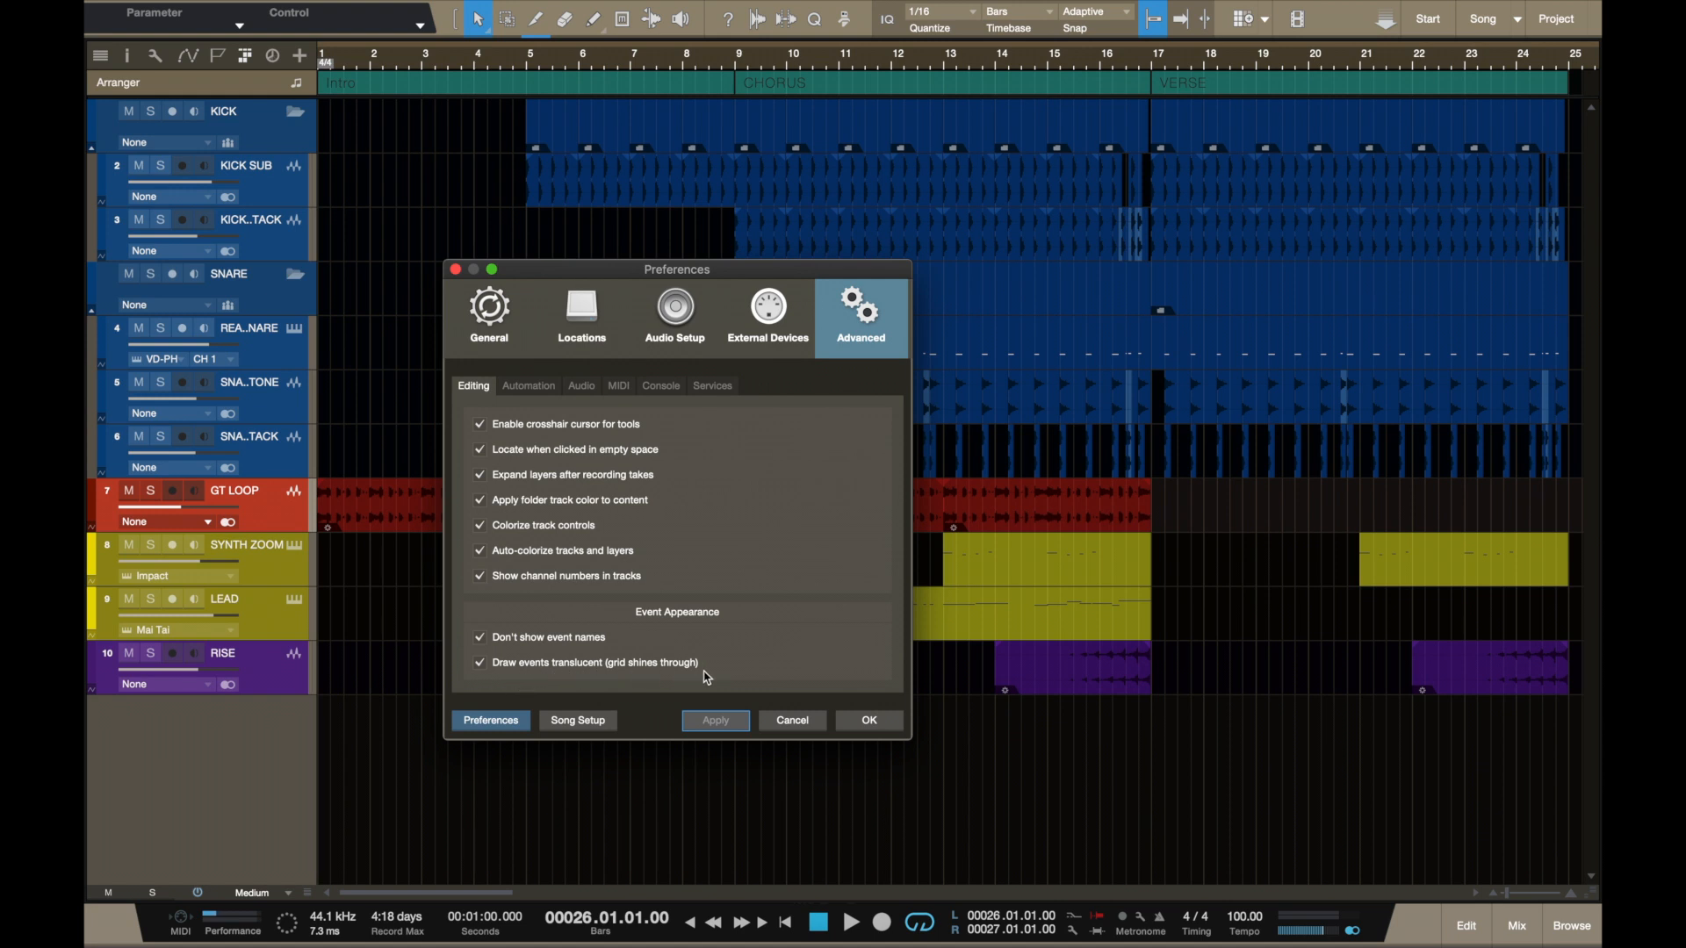
Step: Disable Draw events translucent (grid shines through), apply the change and move the Preferences dialog aside to reveal the events
left_click(480, 664)
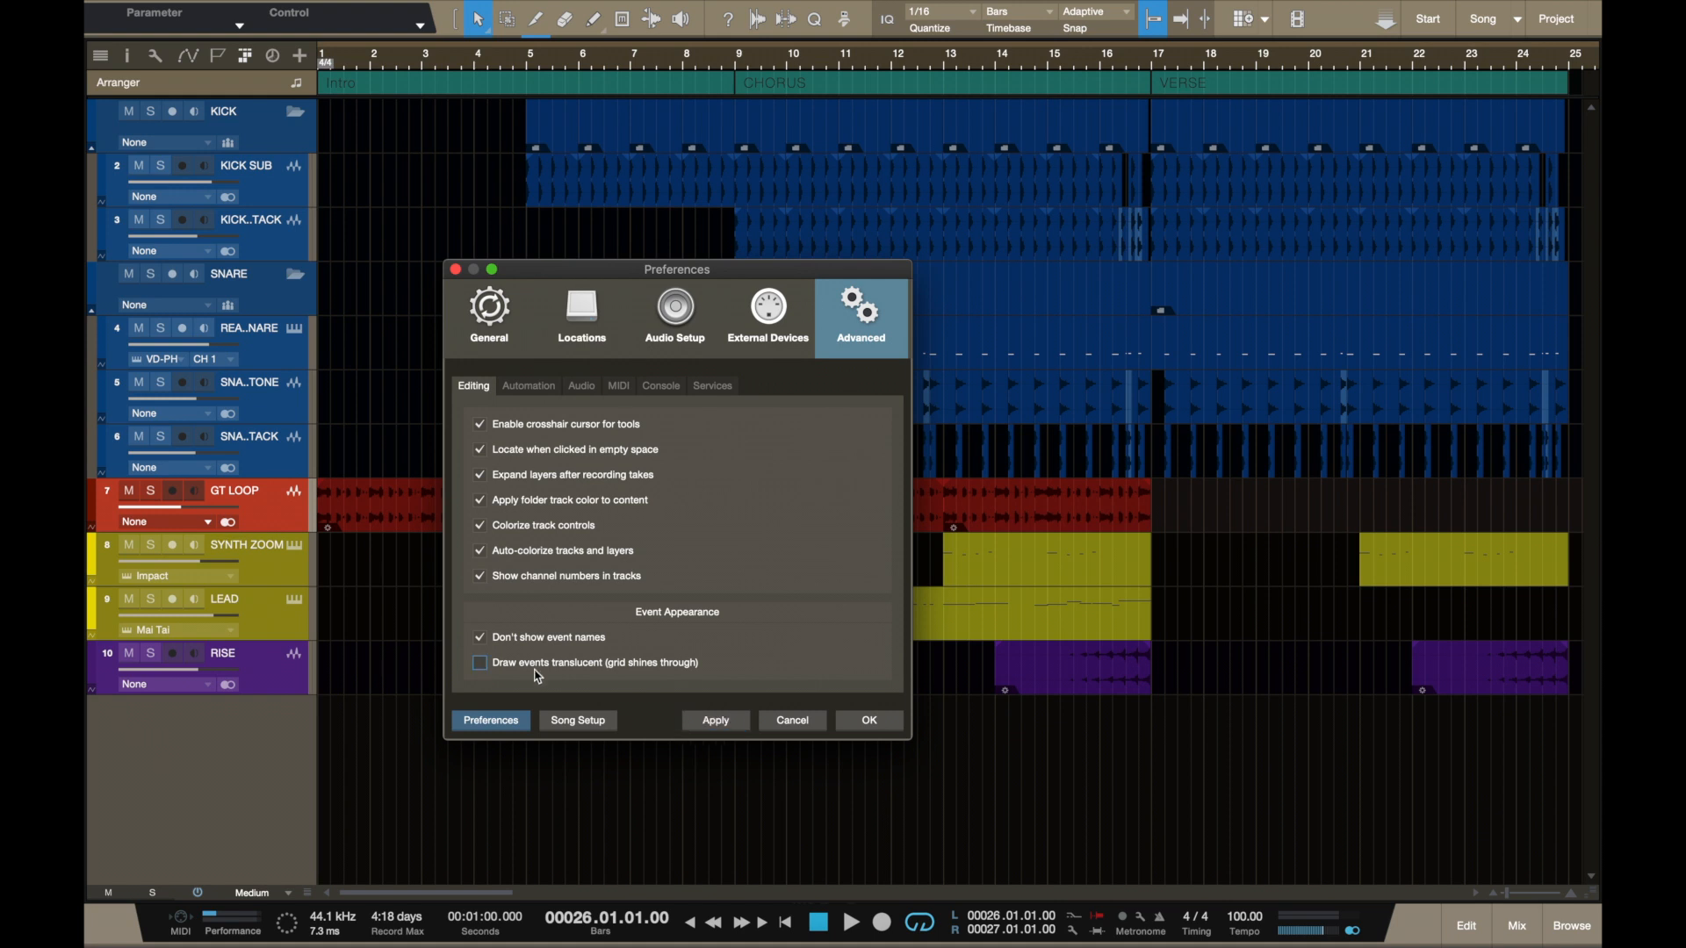
left_click(708, 727)
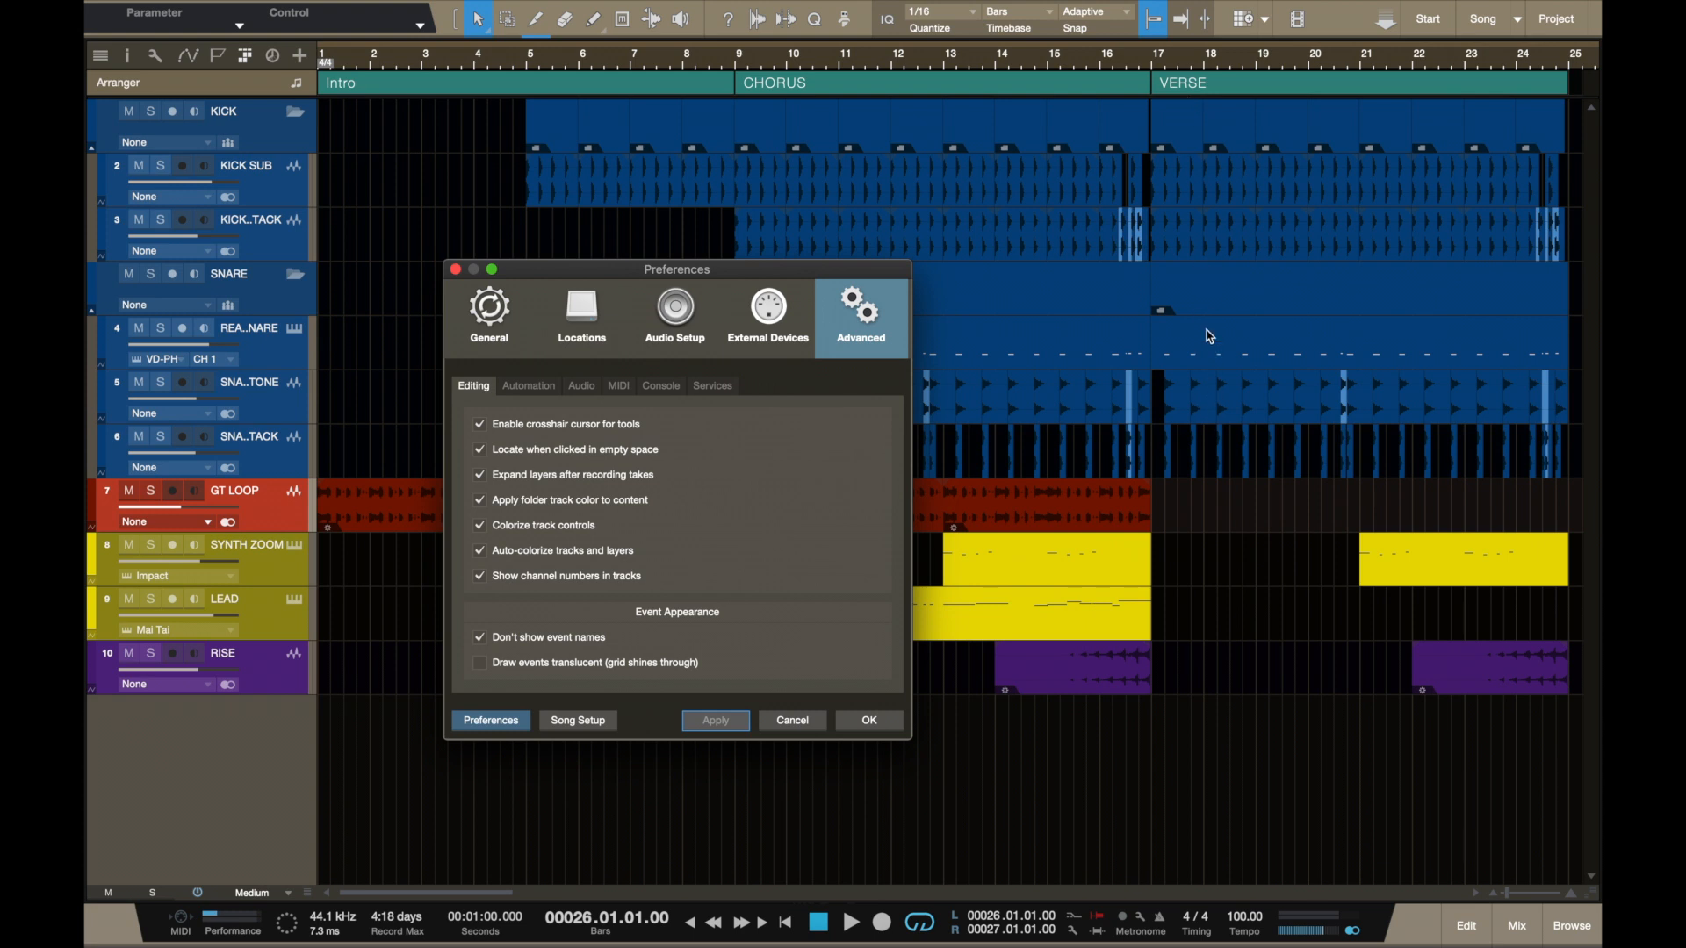
mouse_move(852, 276)
left_mouse_down()
mouse_move(1273, 409)
mouse_move(1265, 448)
mouse_move(1355, 243)
mouse_move(1453, 220)
mouse_move(1099, 199)
left_mouse_up()
Step: Re-enable Draw events translucent to compare the grid visibility and disable it again, applying each change
left_click(728, 586)
left_click(962, 644)
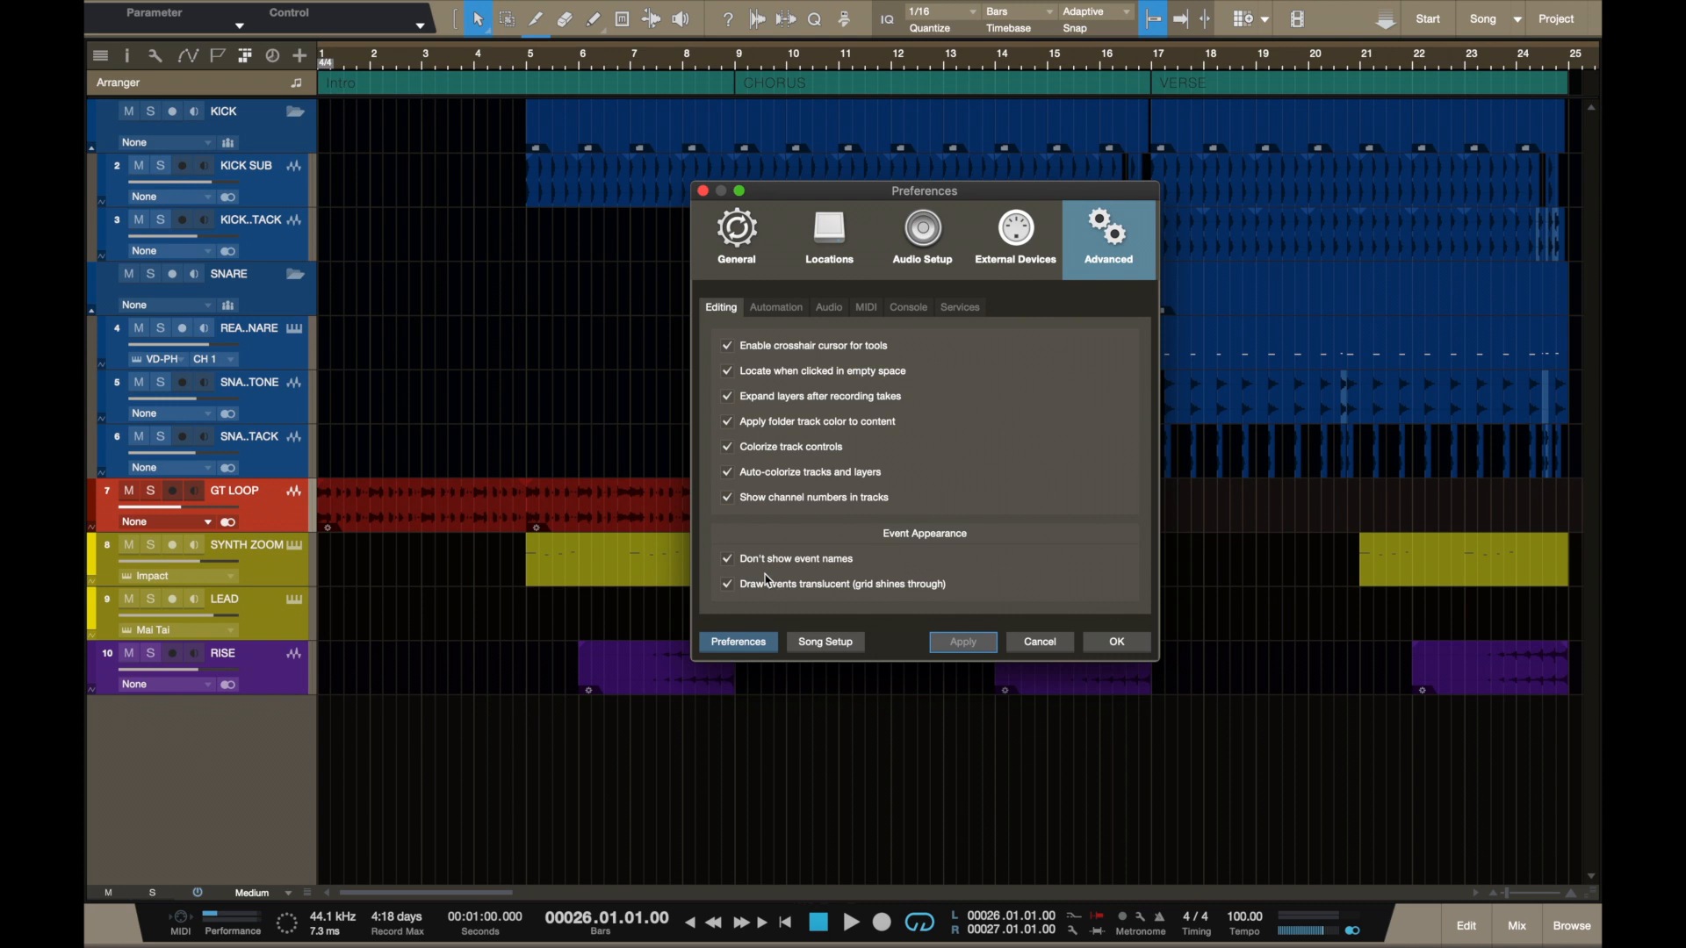
left_click(726, 585)
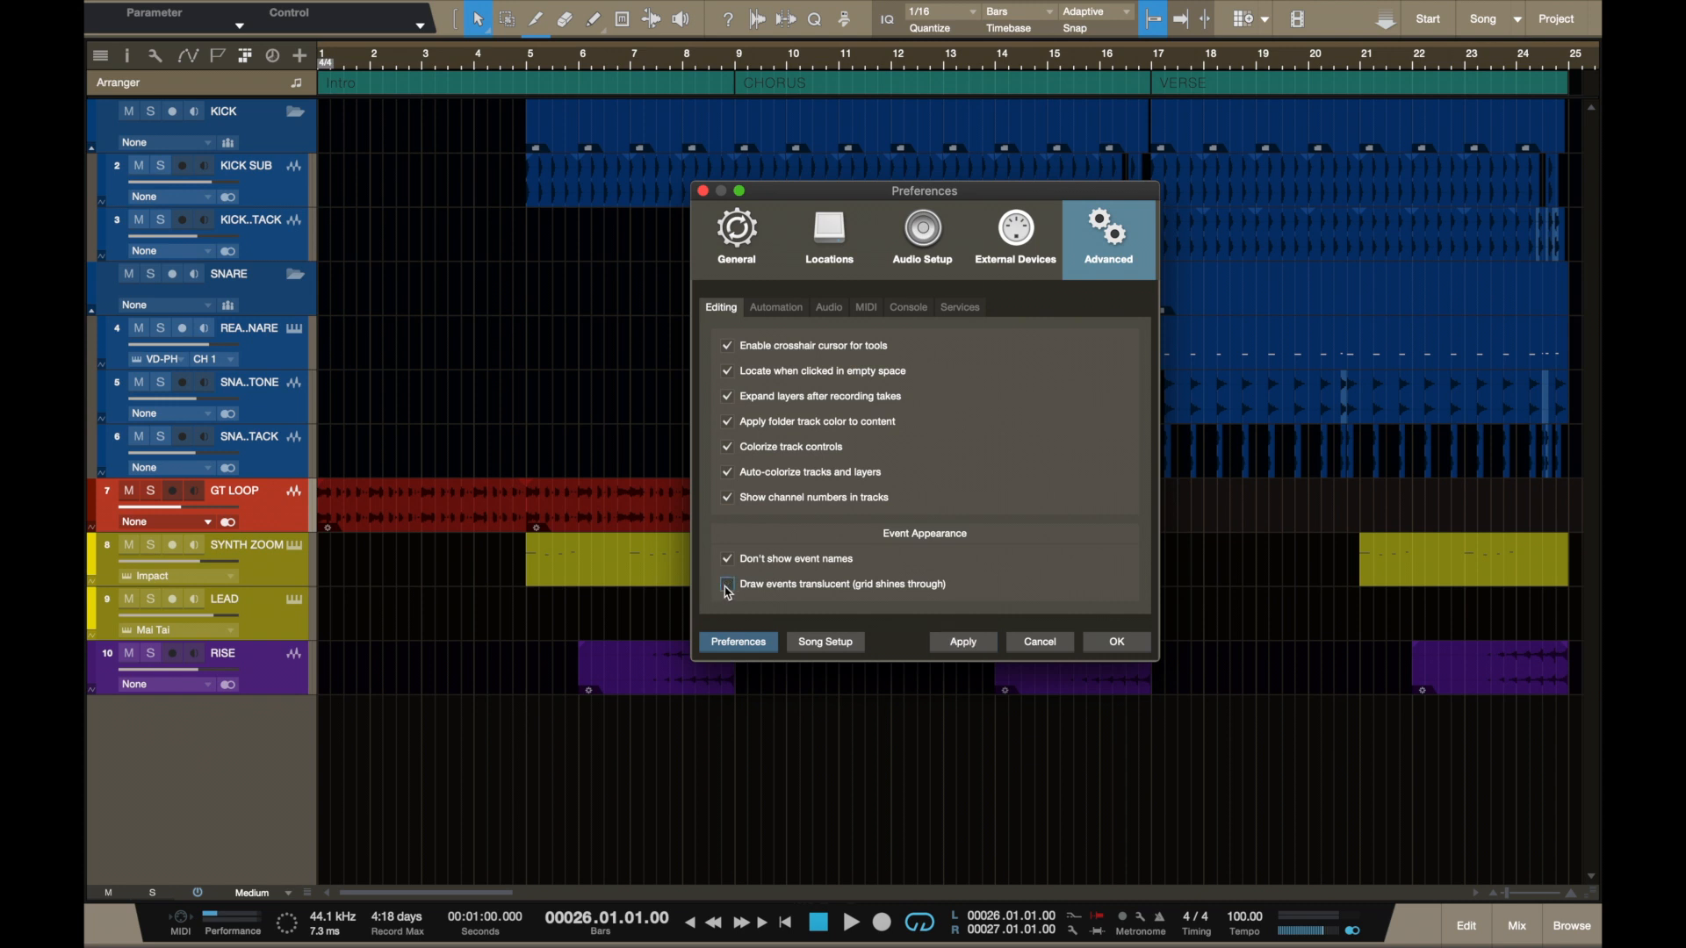
left_click(962, 642)
Step: Check the Automation preferences, close the dialog and toggle the automation display to examine how events behave under envelopes on GT LOOP
left_click(773, 310)
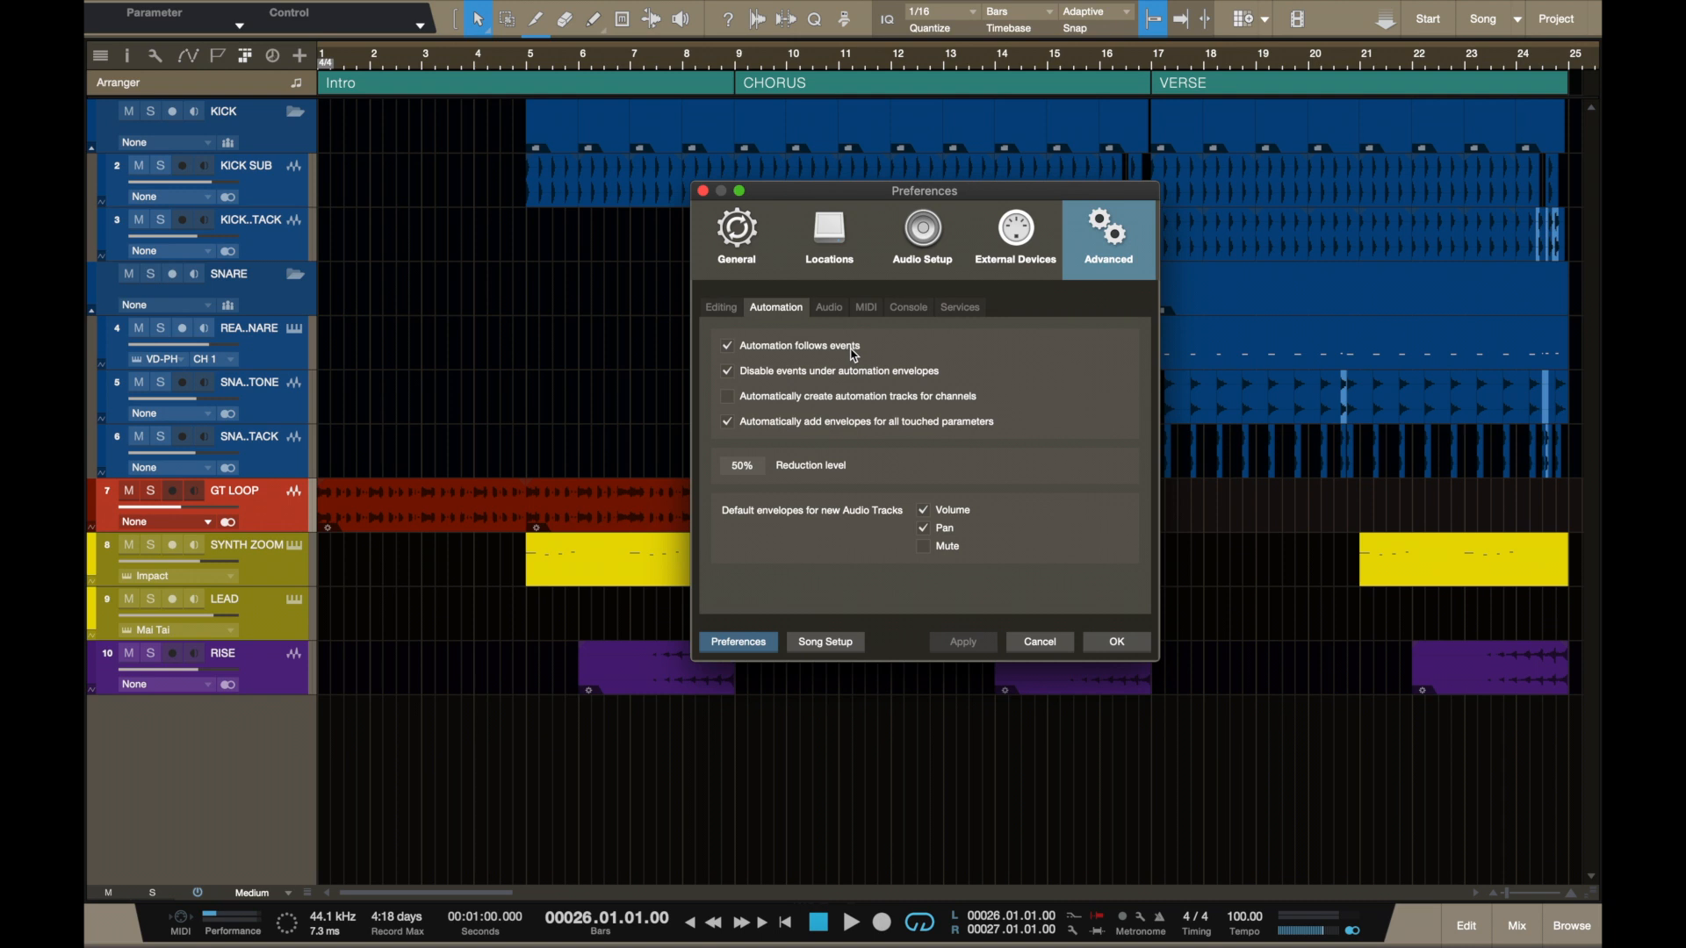
left_click(1115, 642)
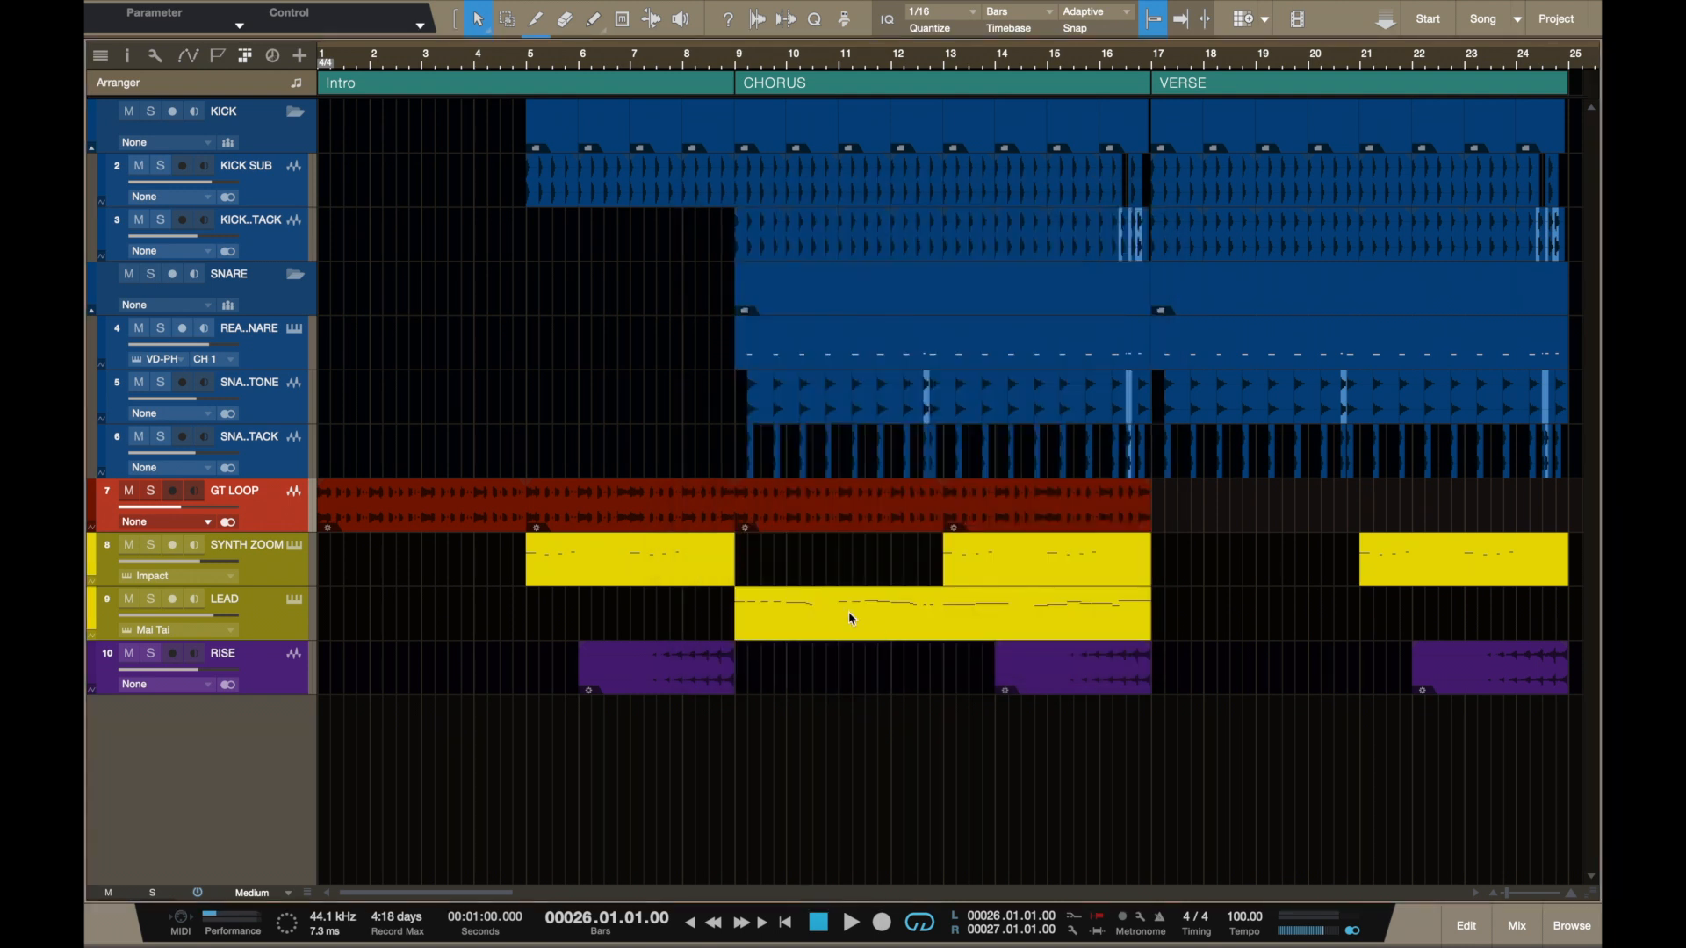
key("a")
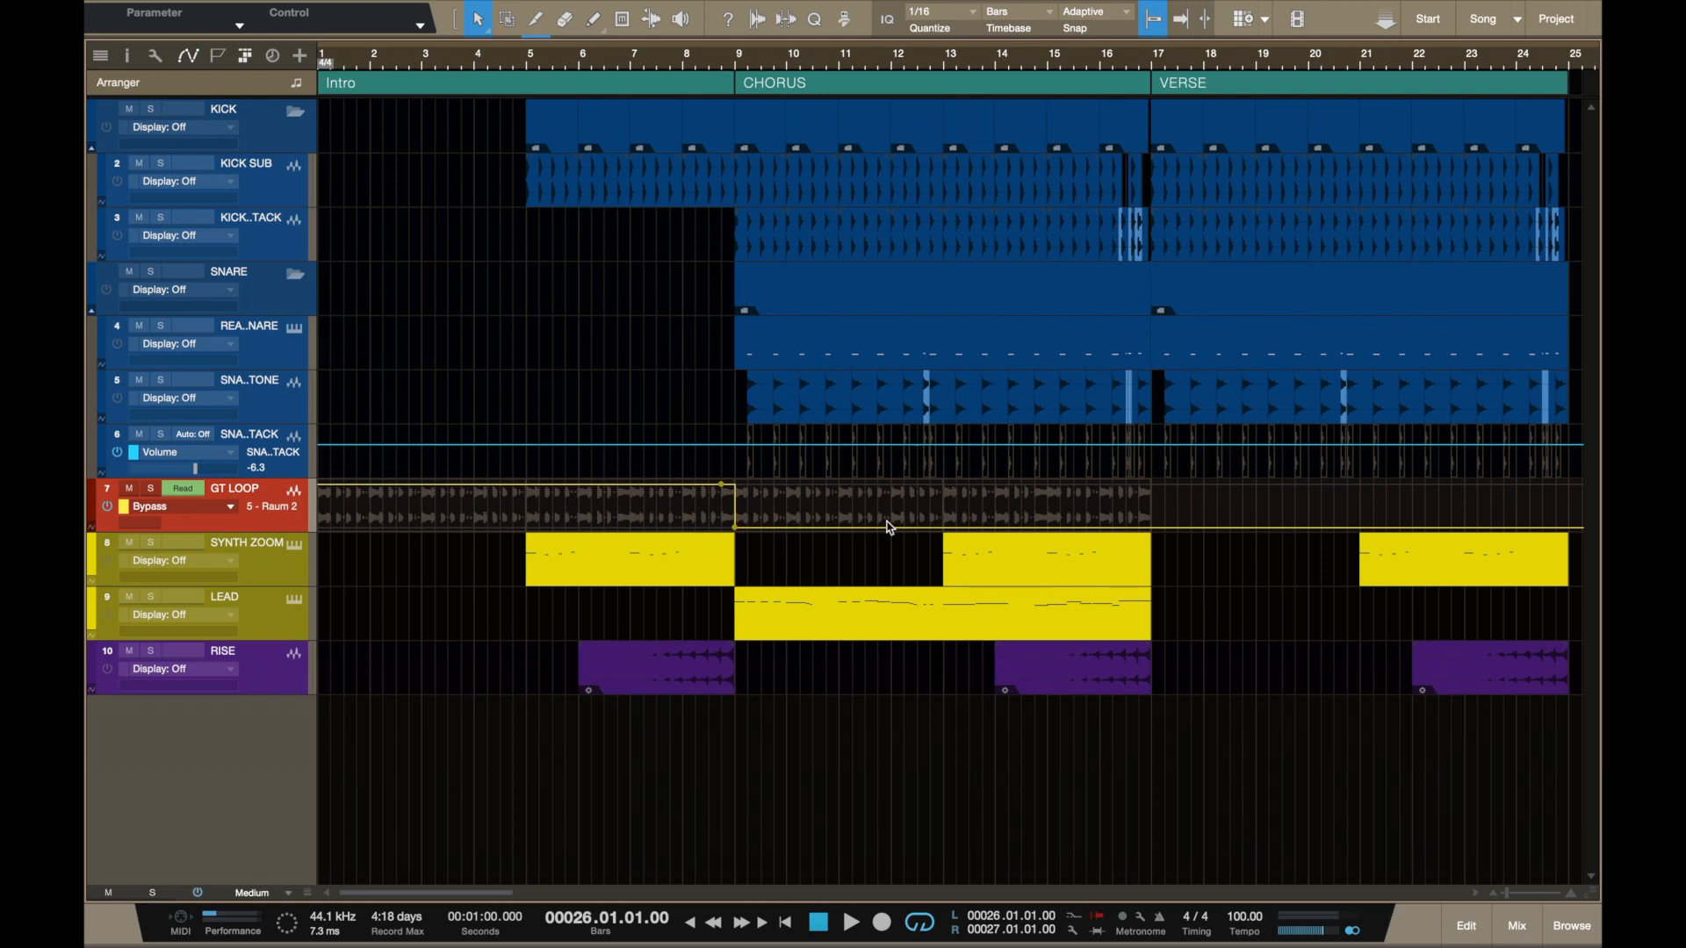
key("a")
left_click(658, 516)
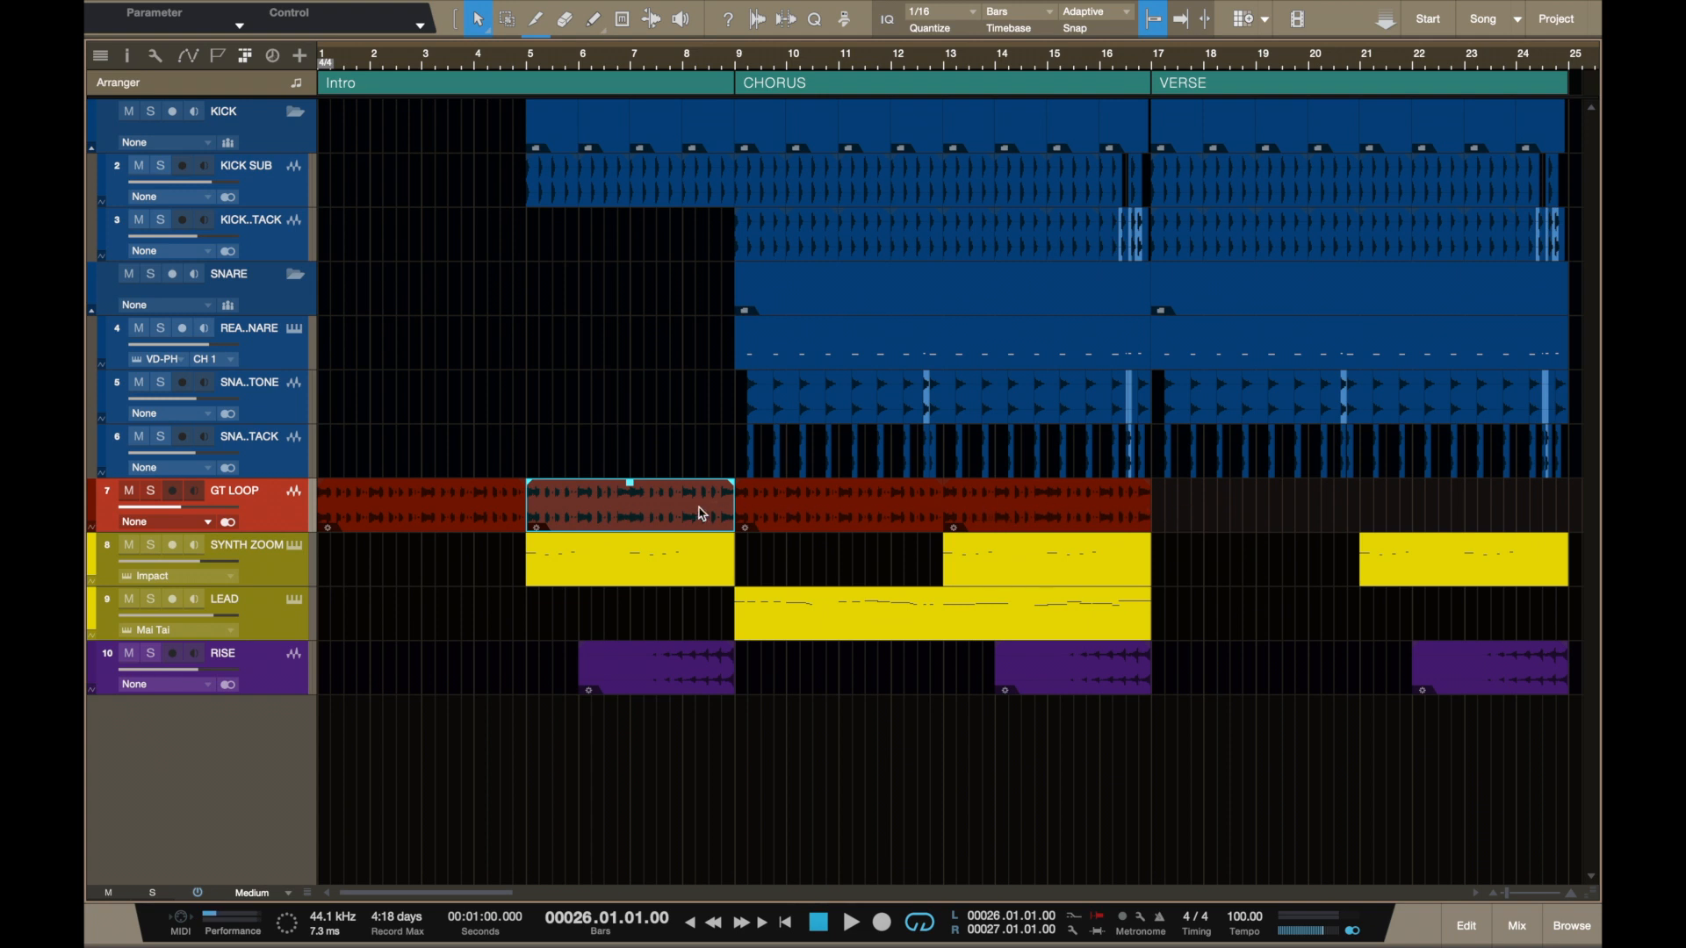
key("a")
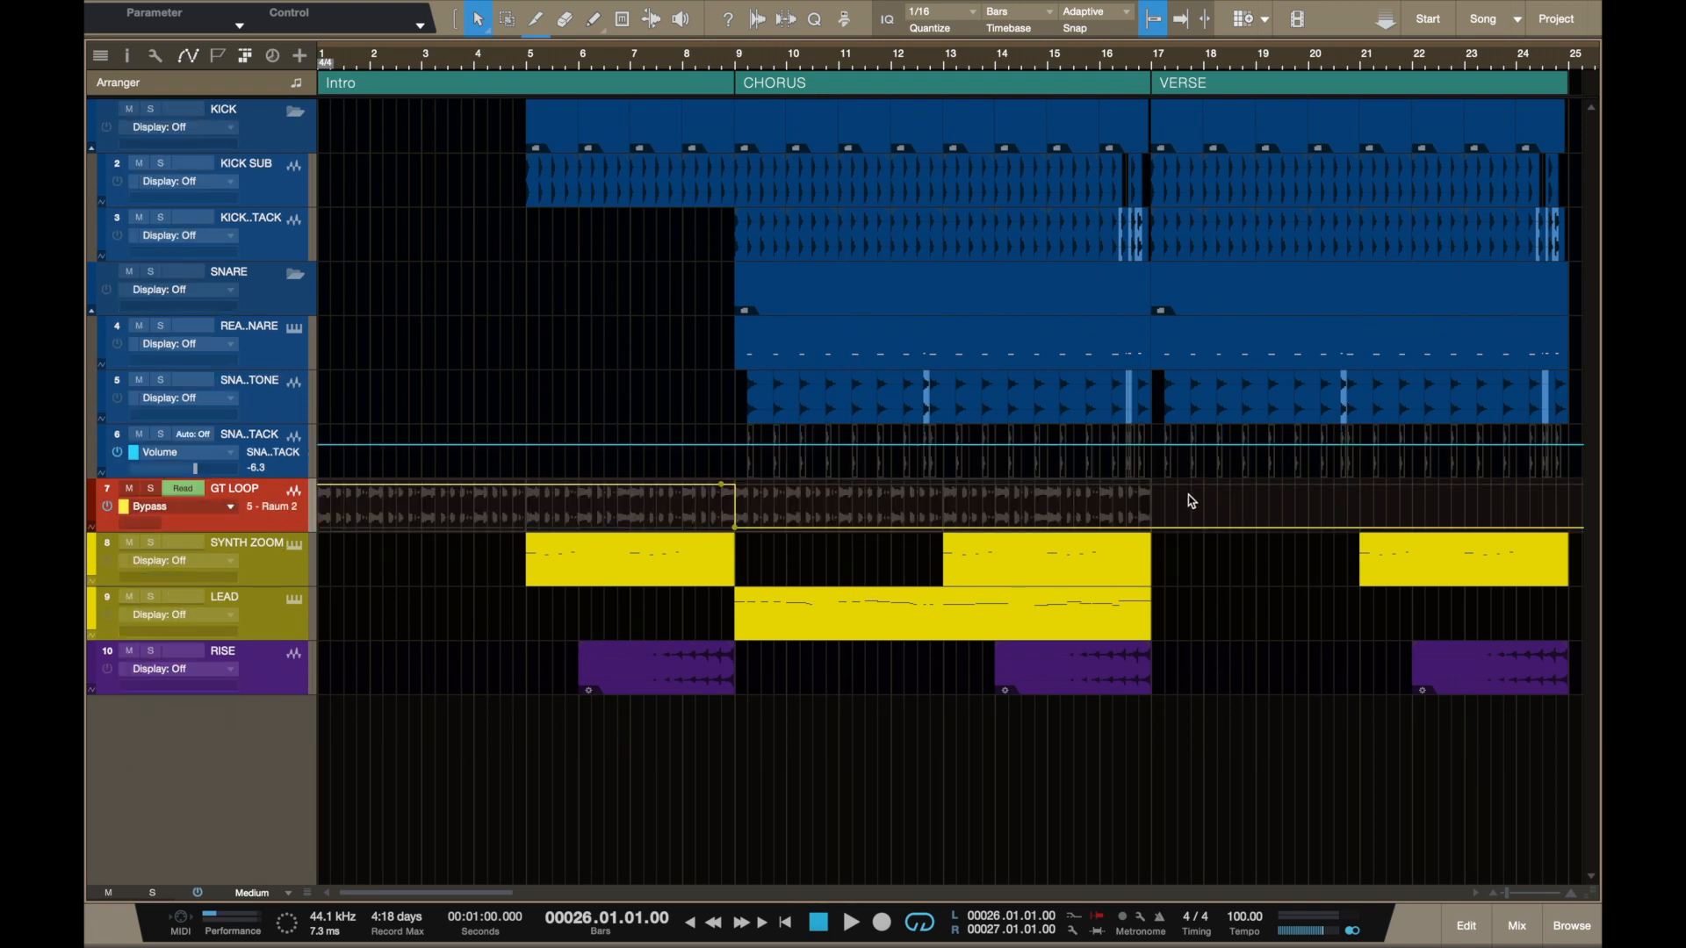
key("a")
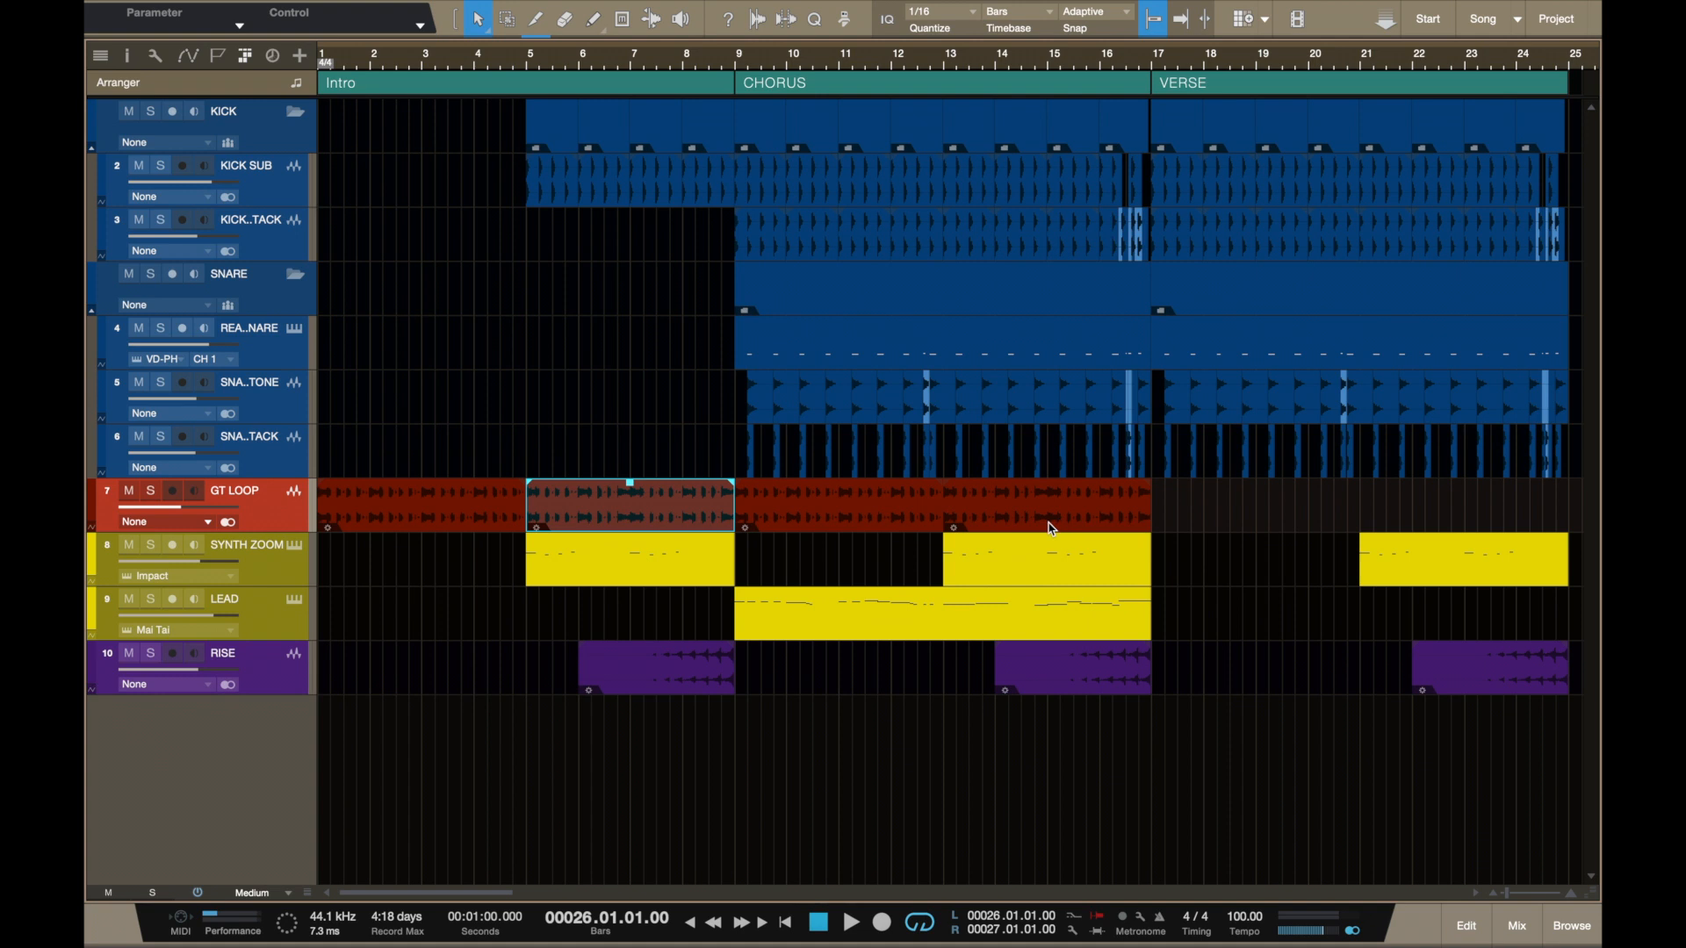
Step: Review the Automation, Audio and Console pages of the Advanced preferences and close the dialog
key("super+comma")
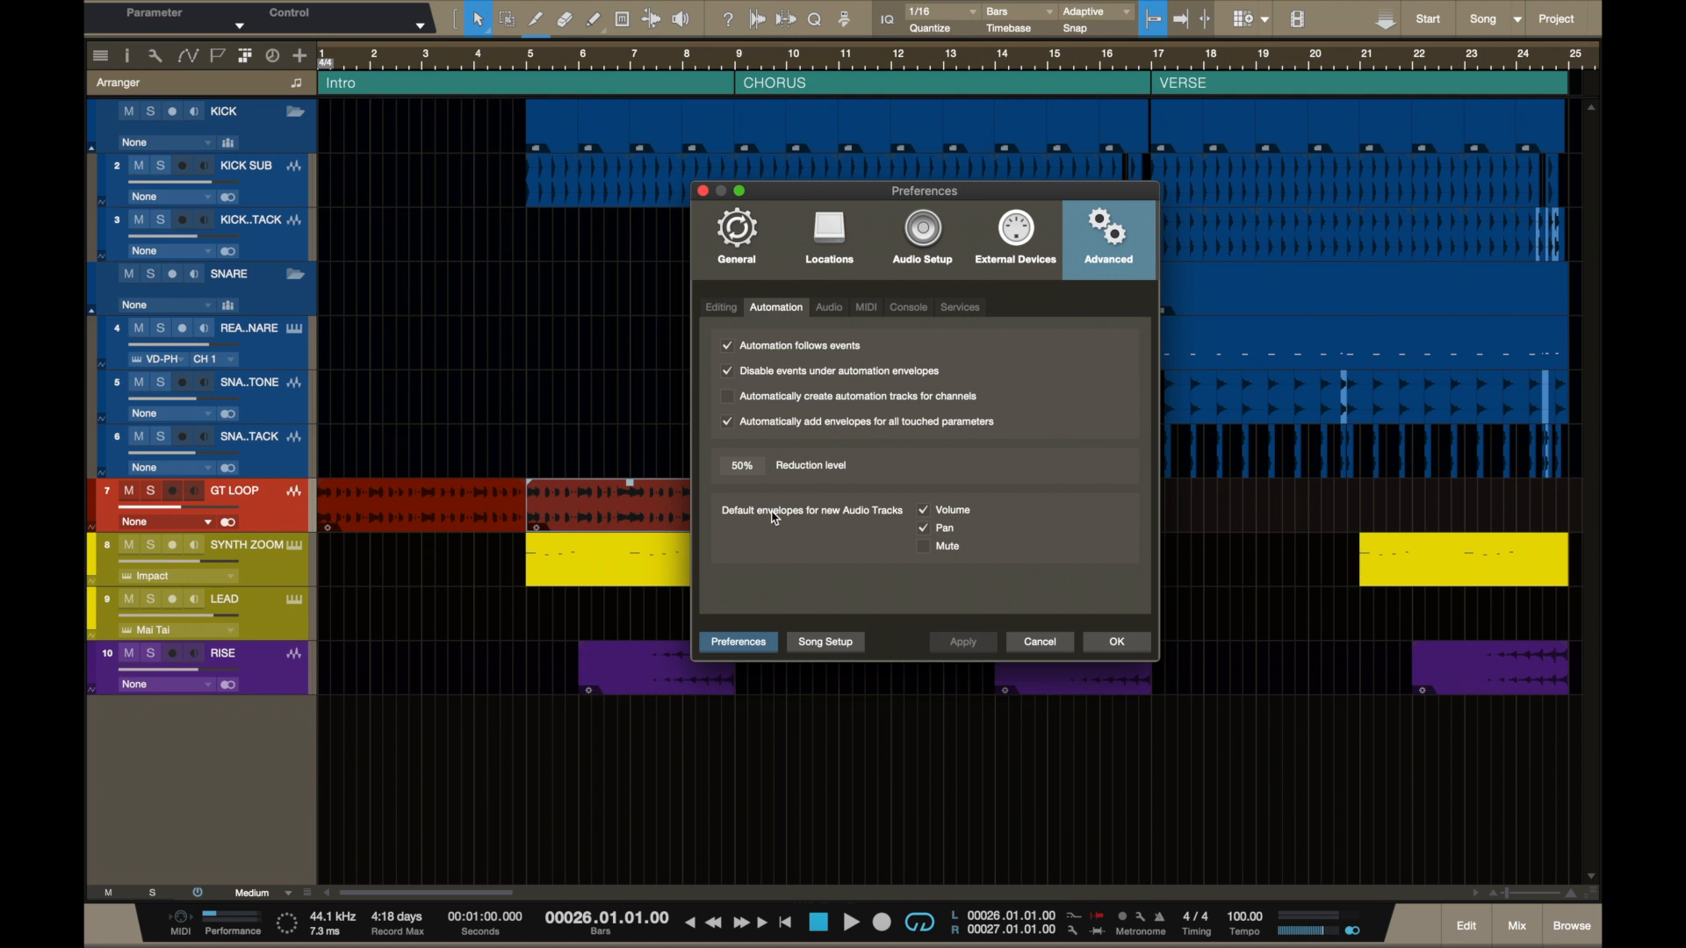
left_click(830, 308)
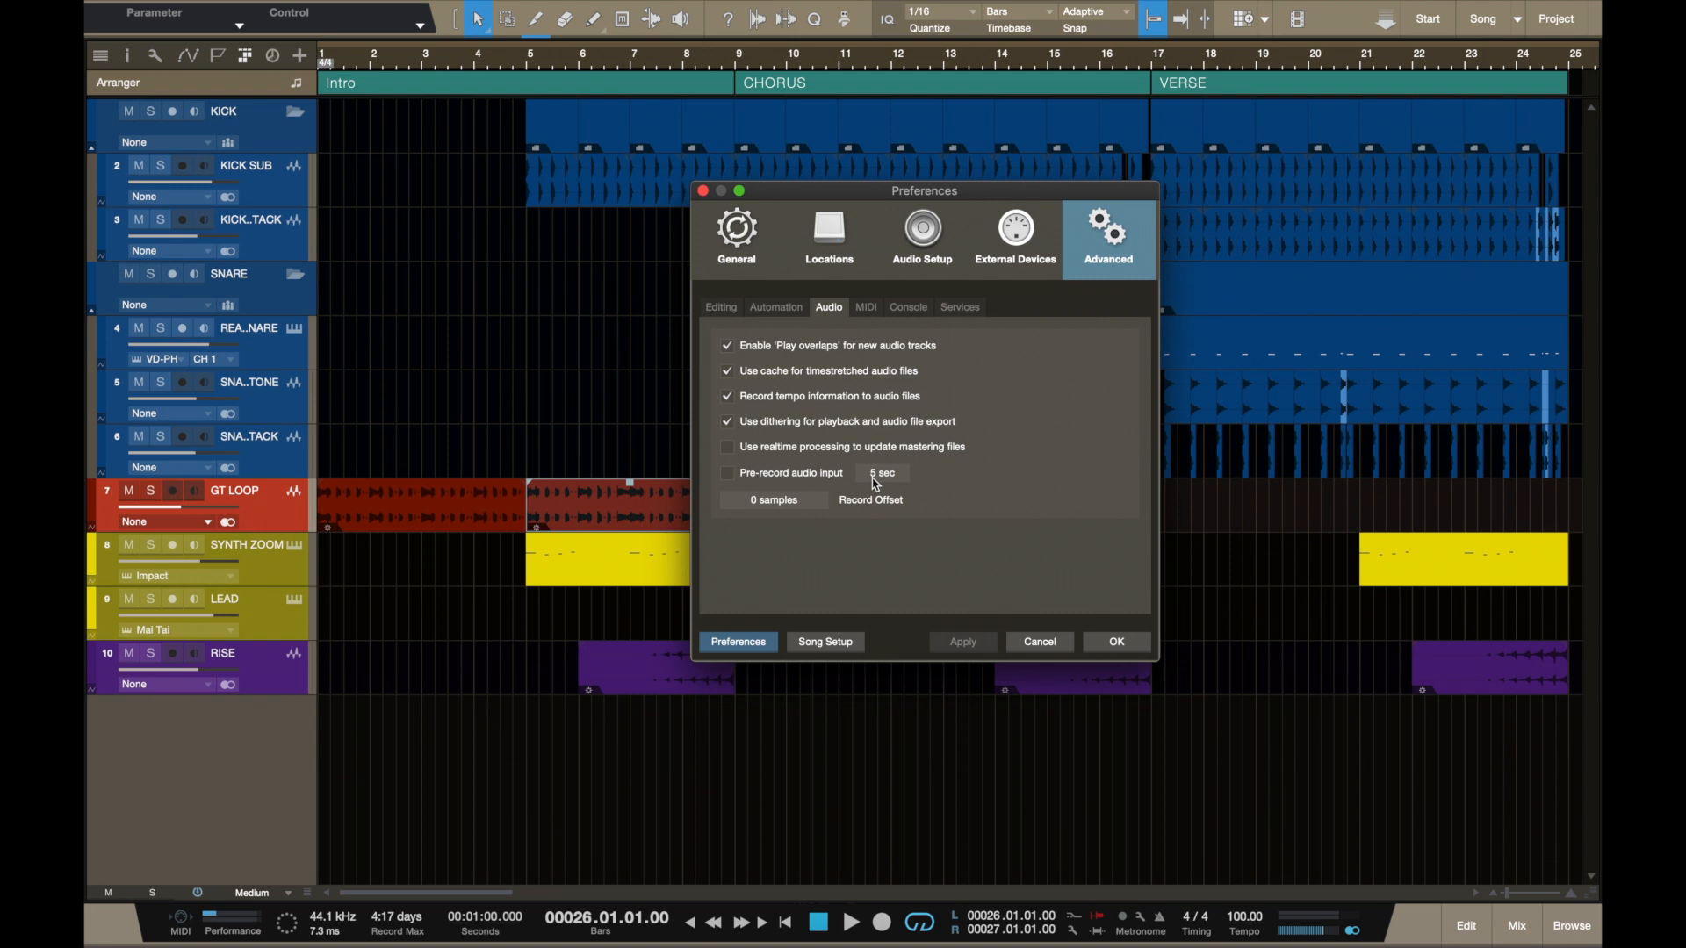
left_click(908, 307)
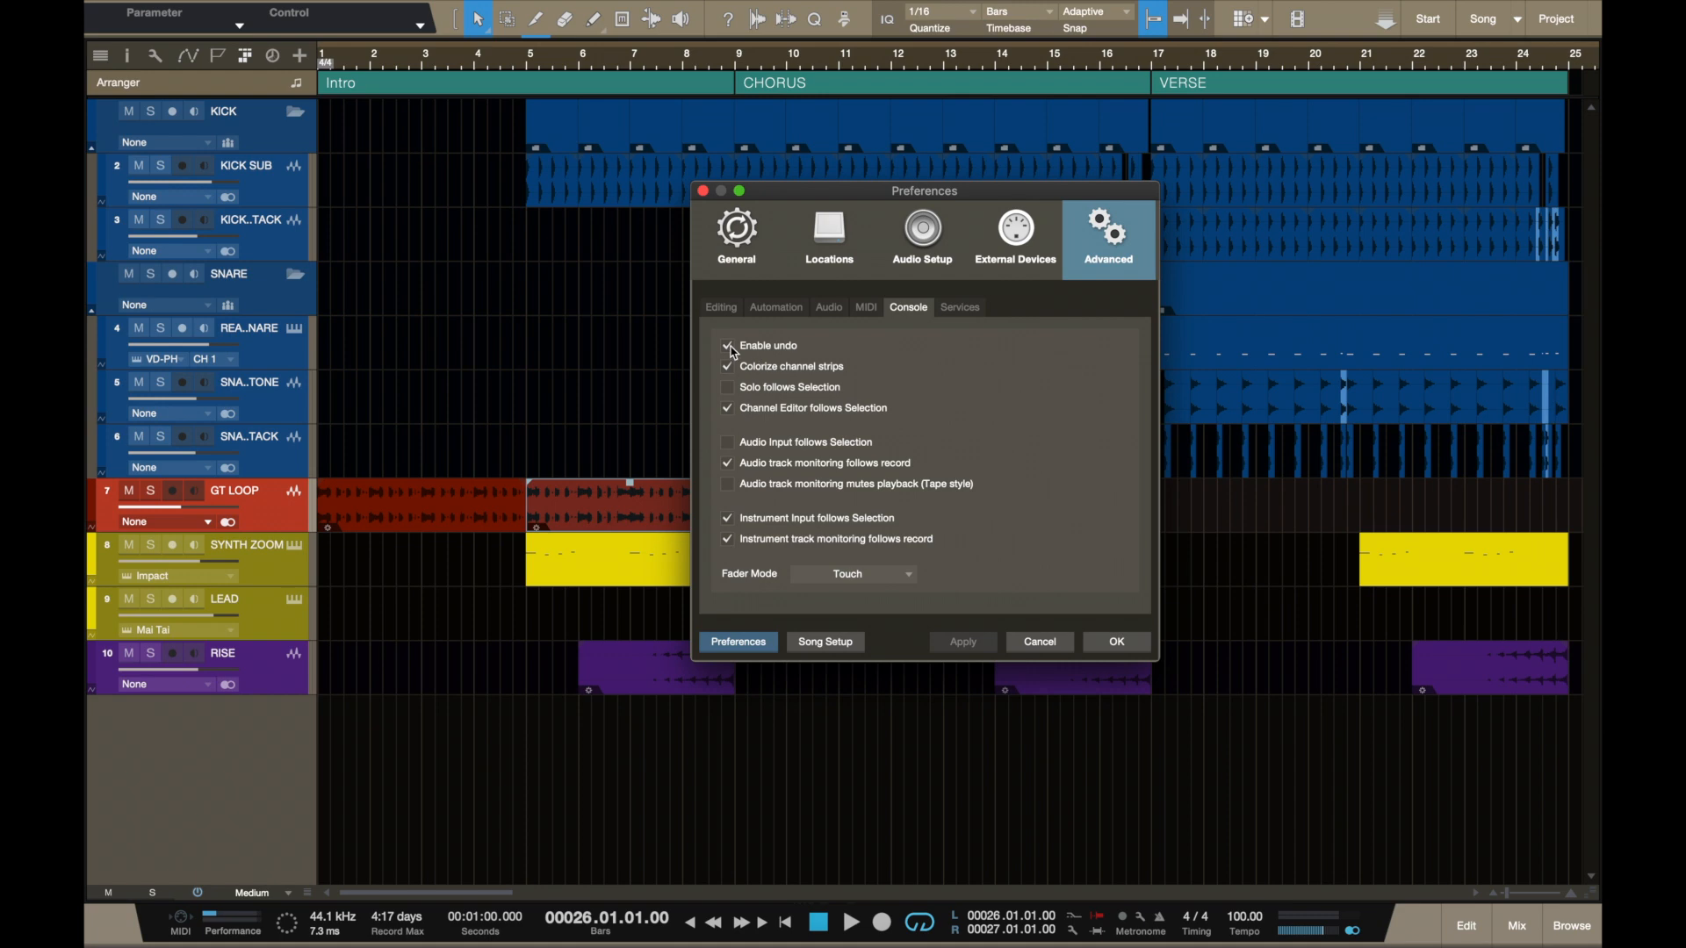
left_click(1115, 642)
Step: Test console undo by raising the LMF gain of GT LOOP's sixth insert, Pro EQ, to about 12.47 dB and undoing it
left_click(1523, 923)
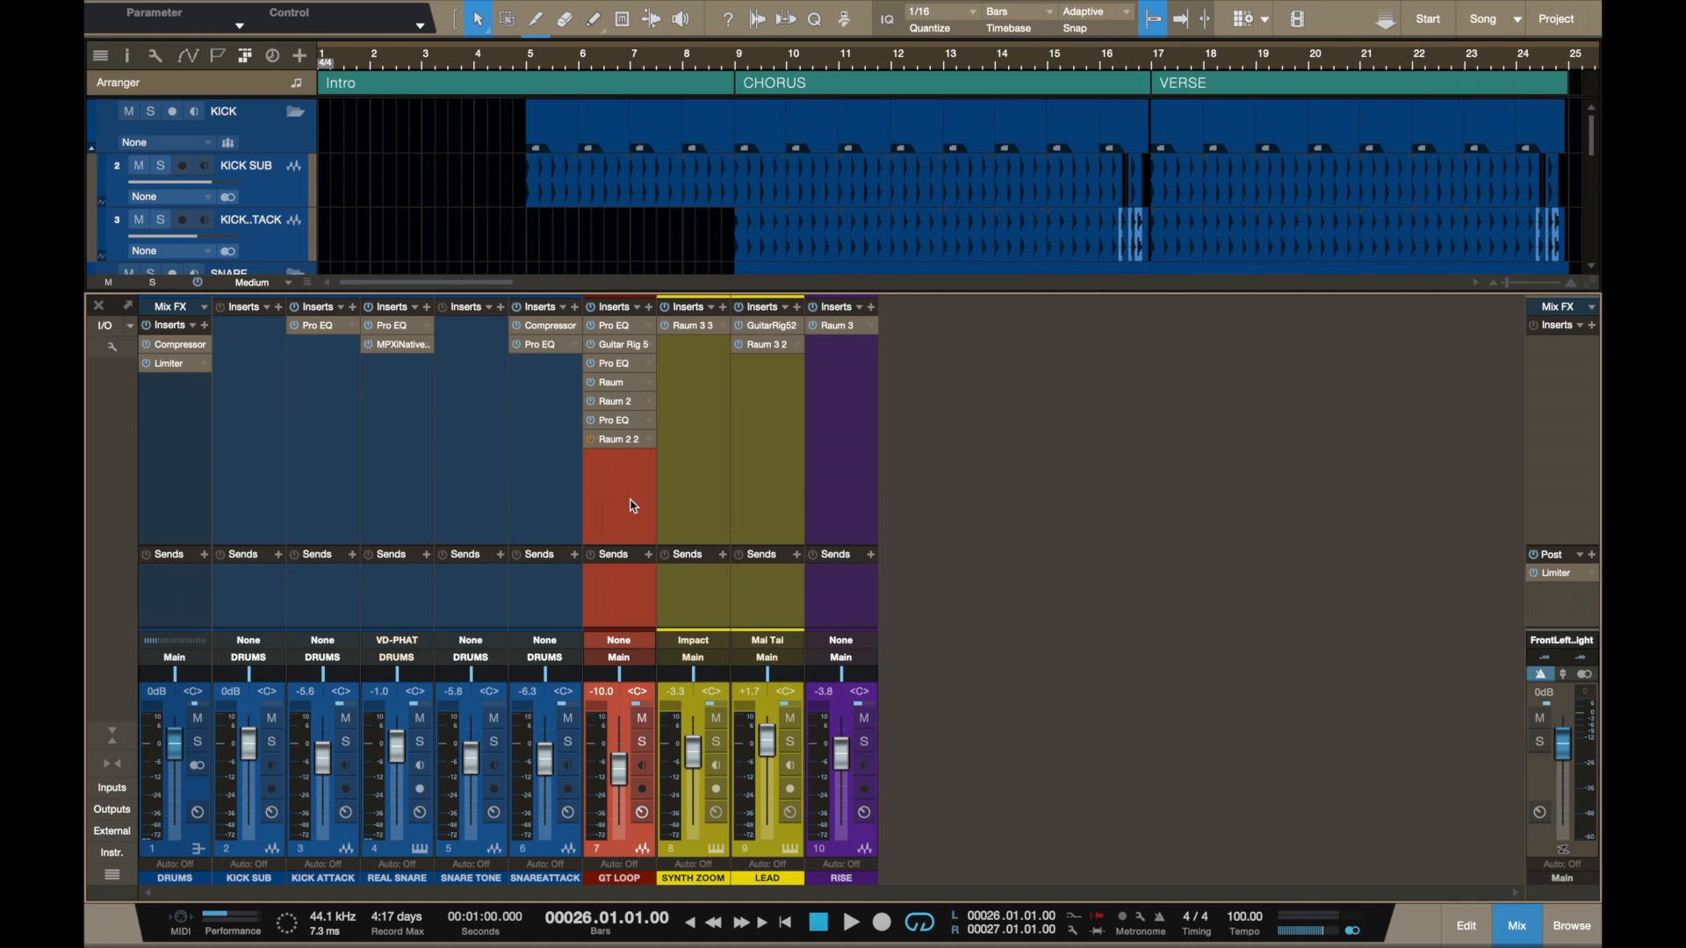
left_click(616, 421)
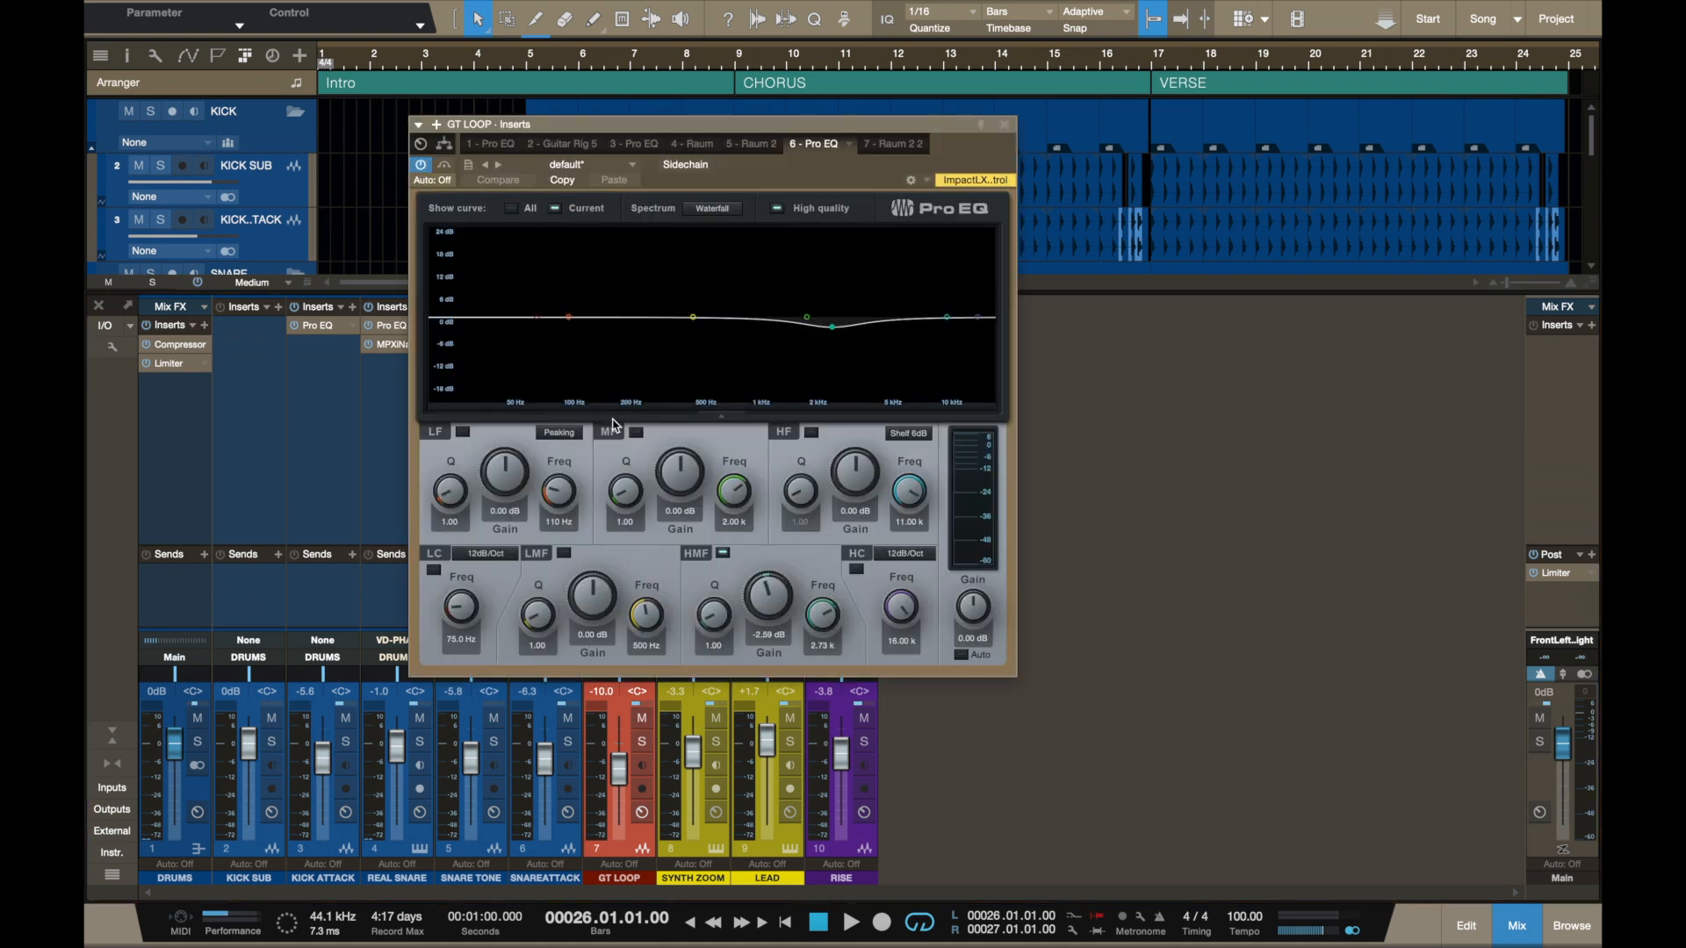
left_click_drag(693, 316, 693, 275)
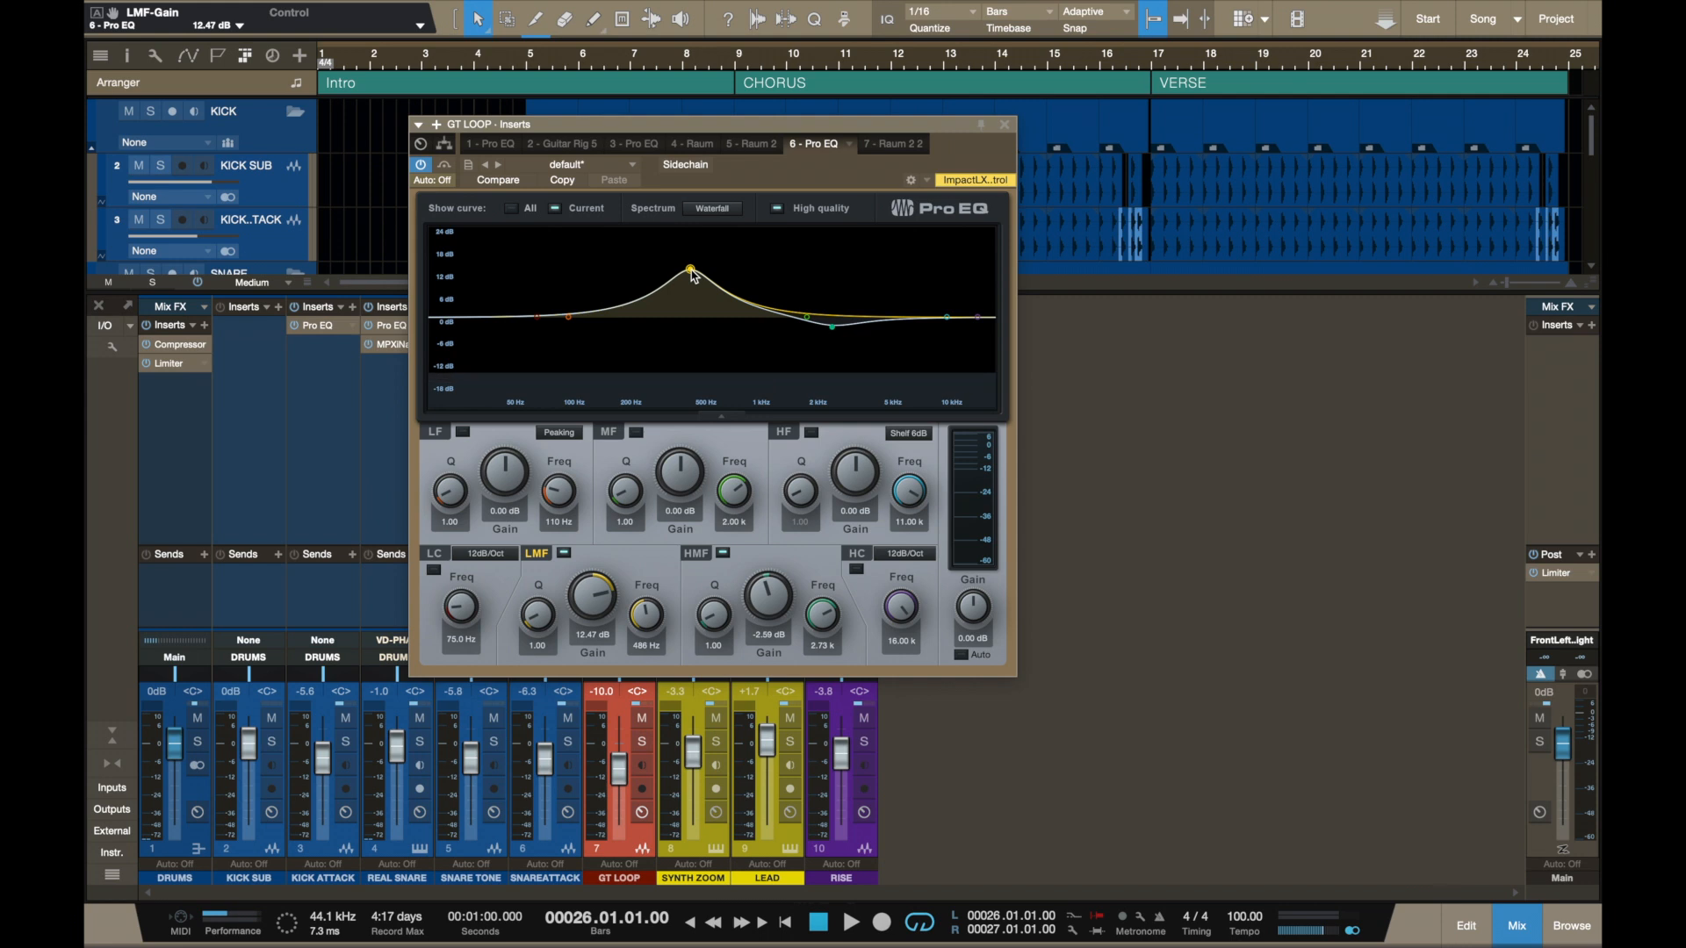
key("super+z")
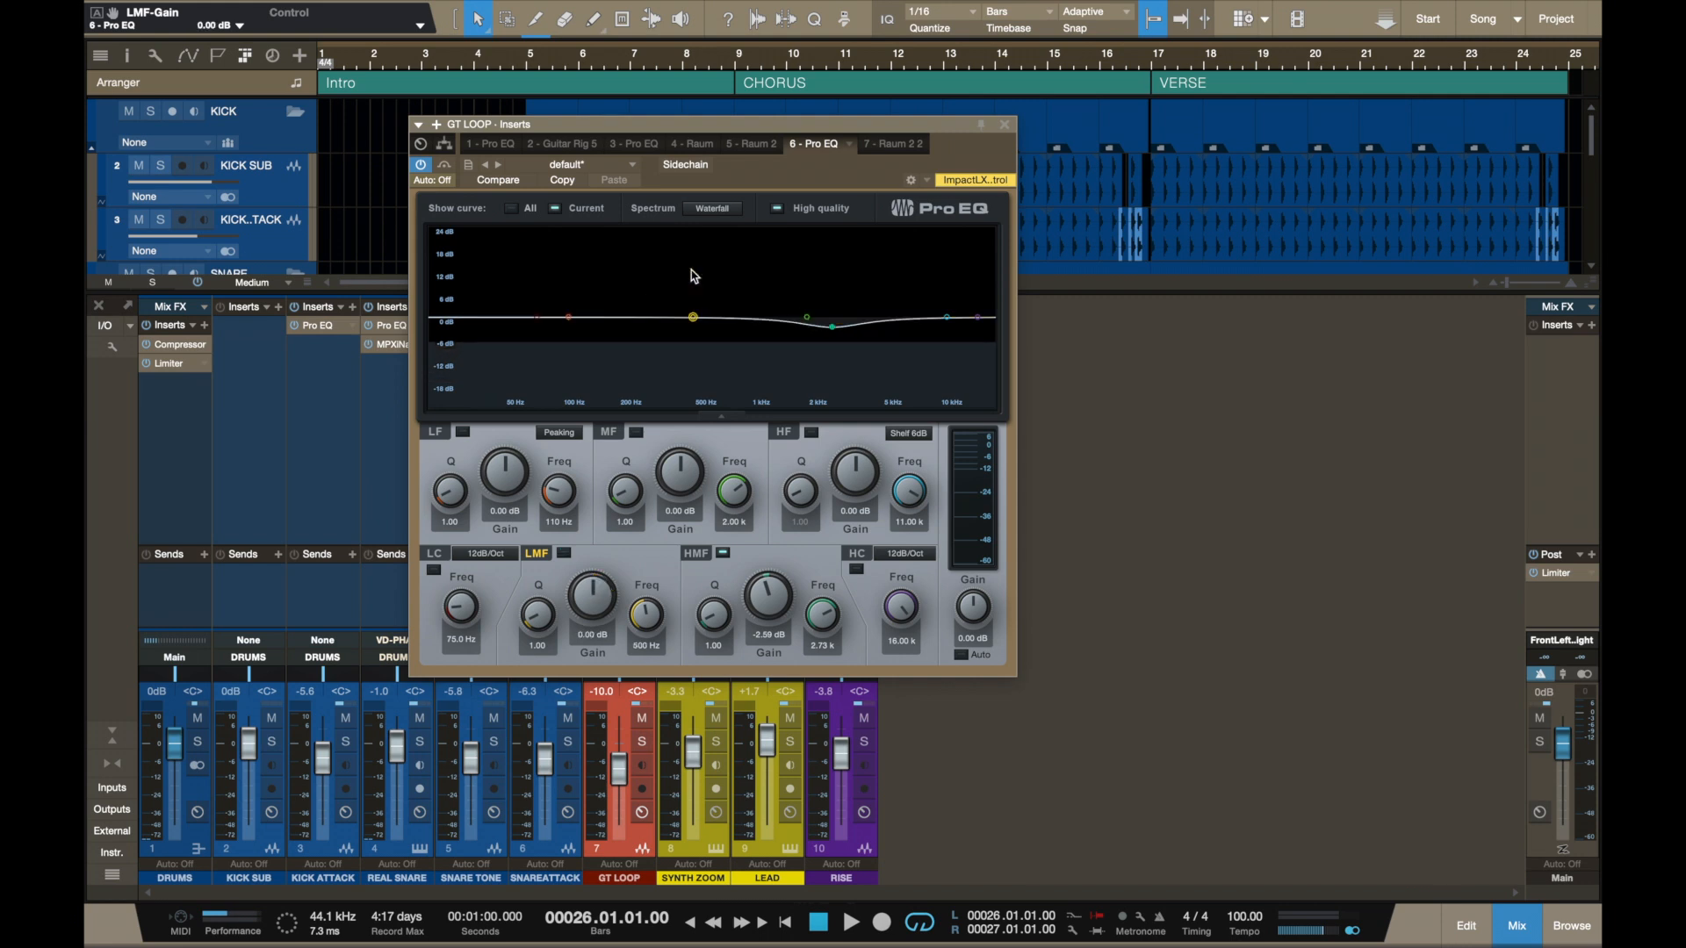
left_click(1006, 128)
left_click(1518, 939)
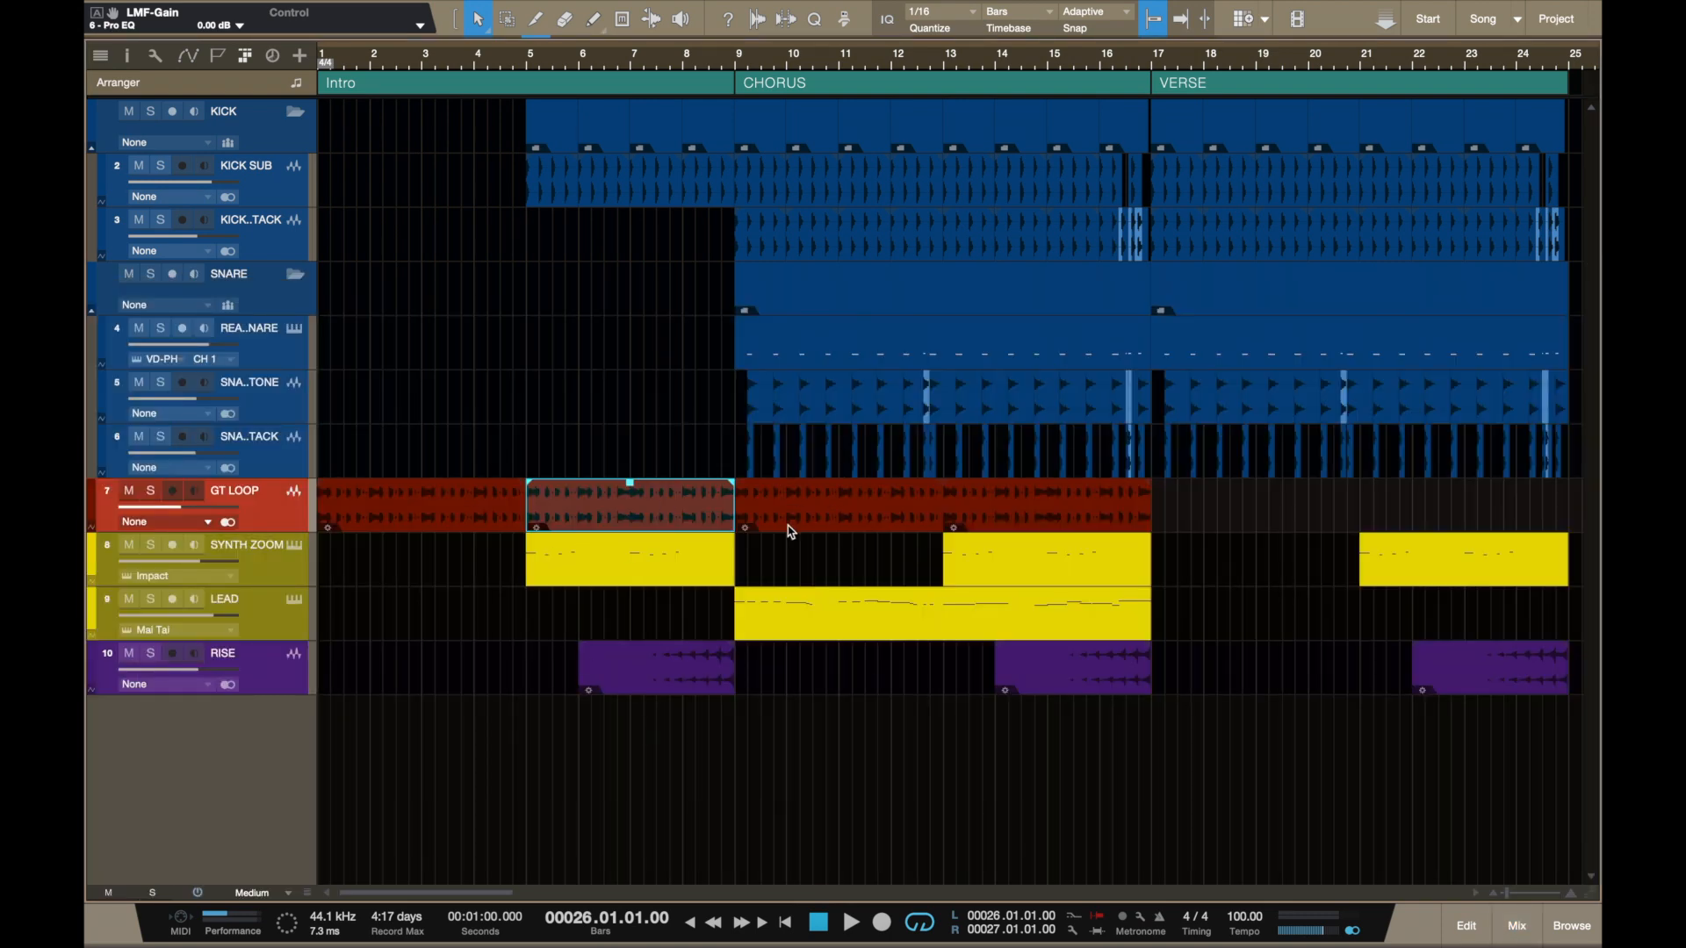
Step: Enable Audio Input follows Selection in the Advanced Console preferences and accept the change
key("super+comma")
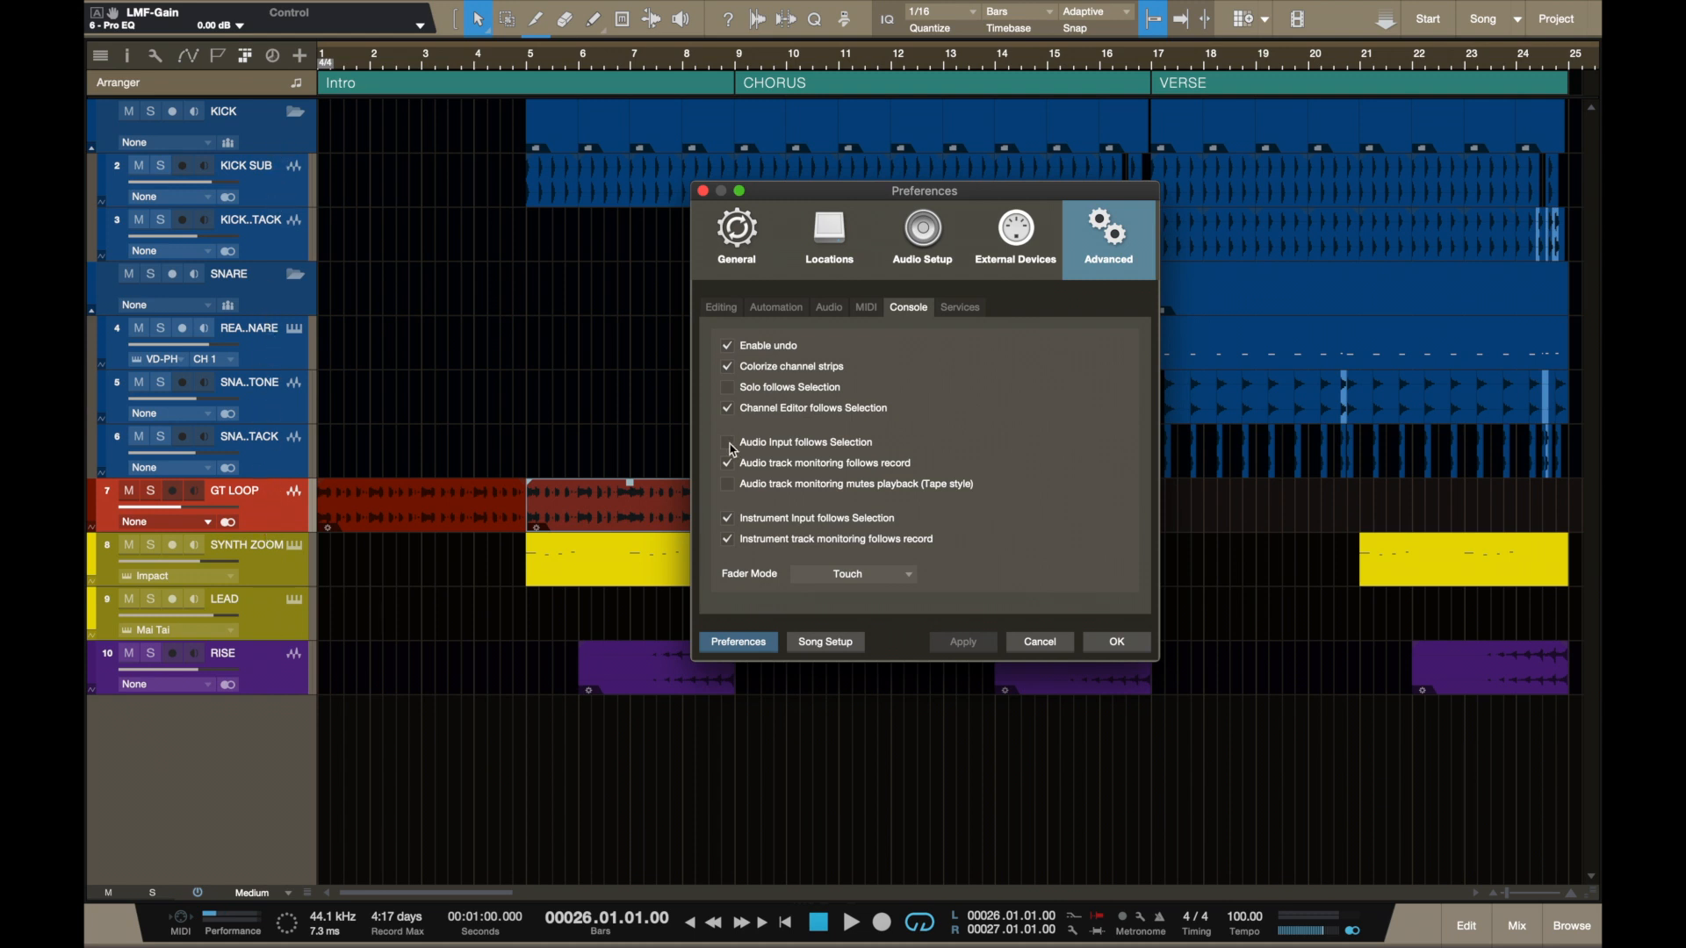
left_click(728, 443)
left_click(1116, 642)
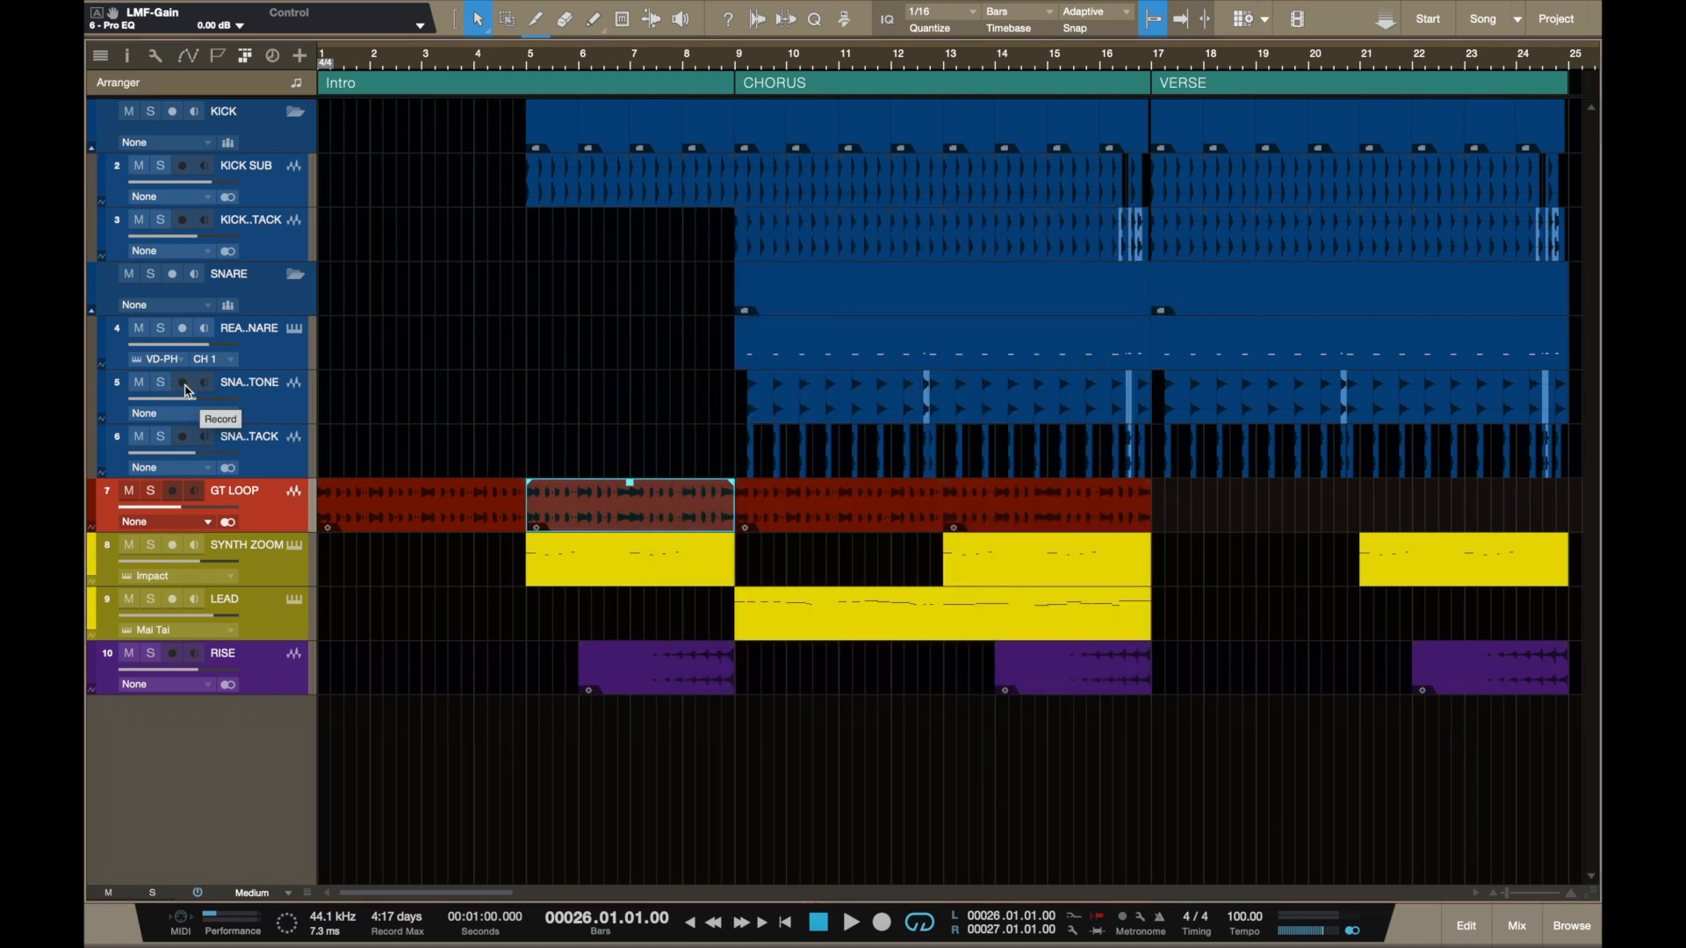
Step: Select the SNARE TONE track and the SNAREATTACK track to check how record arming follows the selection
left_click(271, 410)
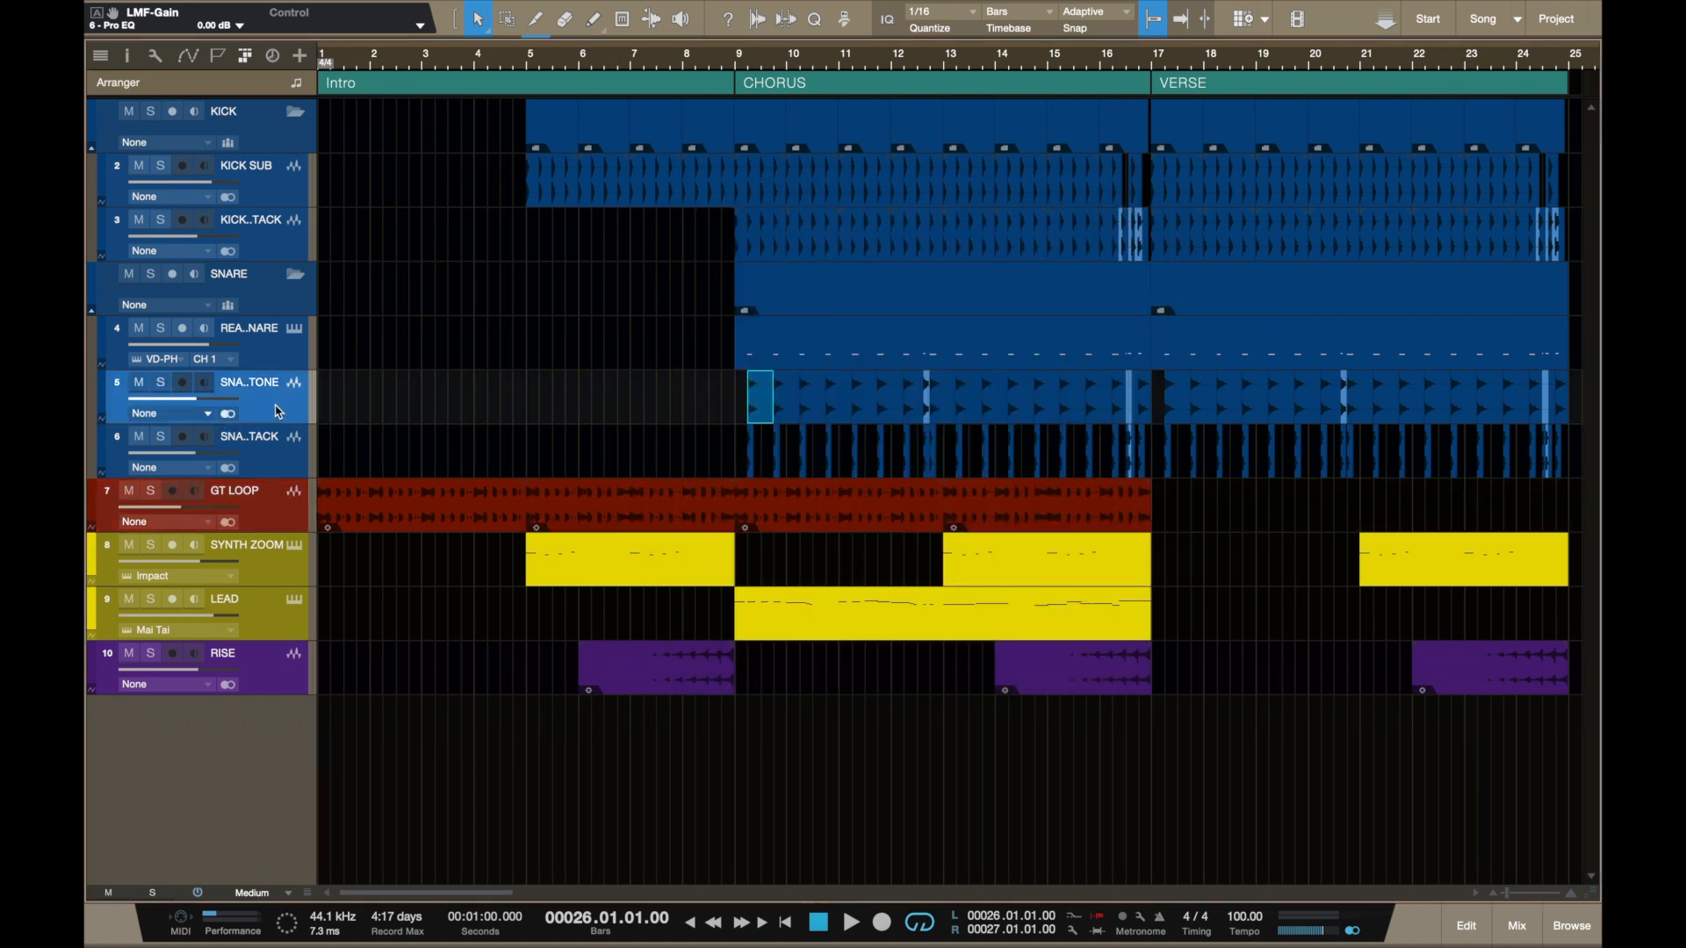
left_click(272, 457)
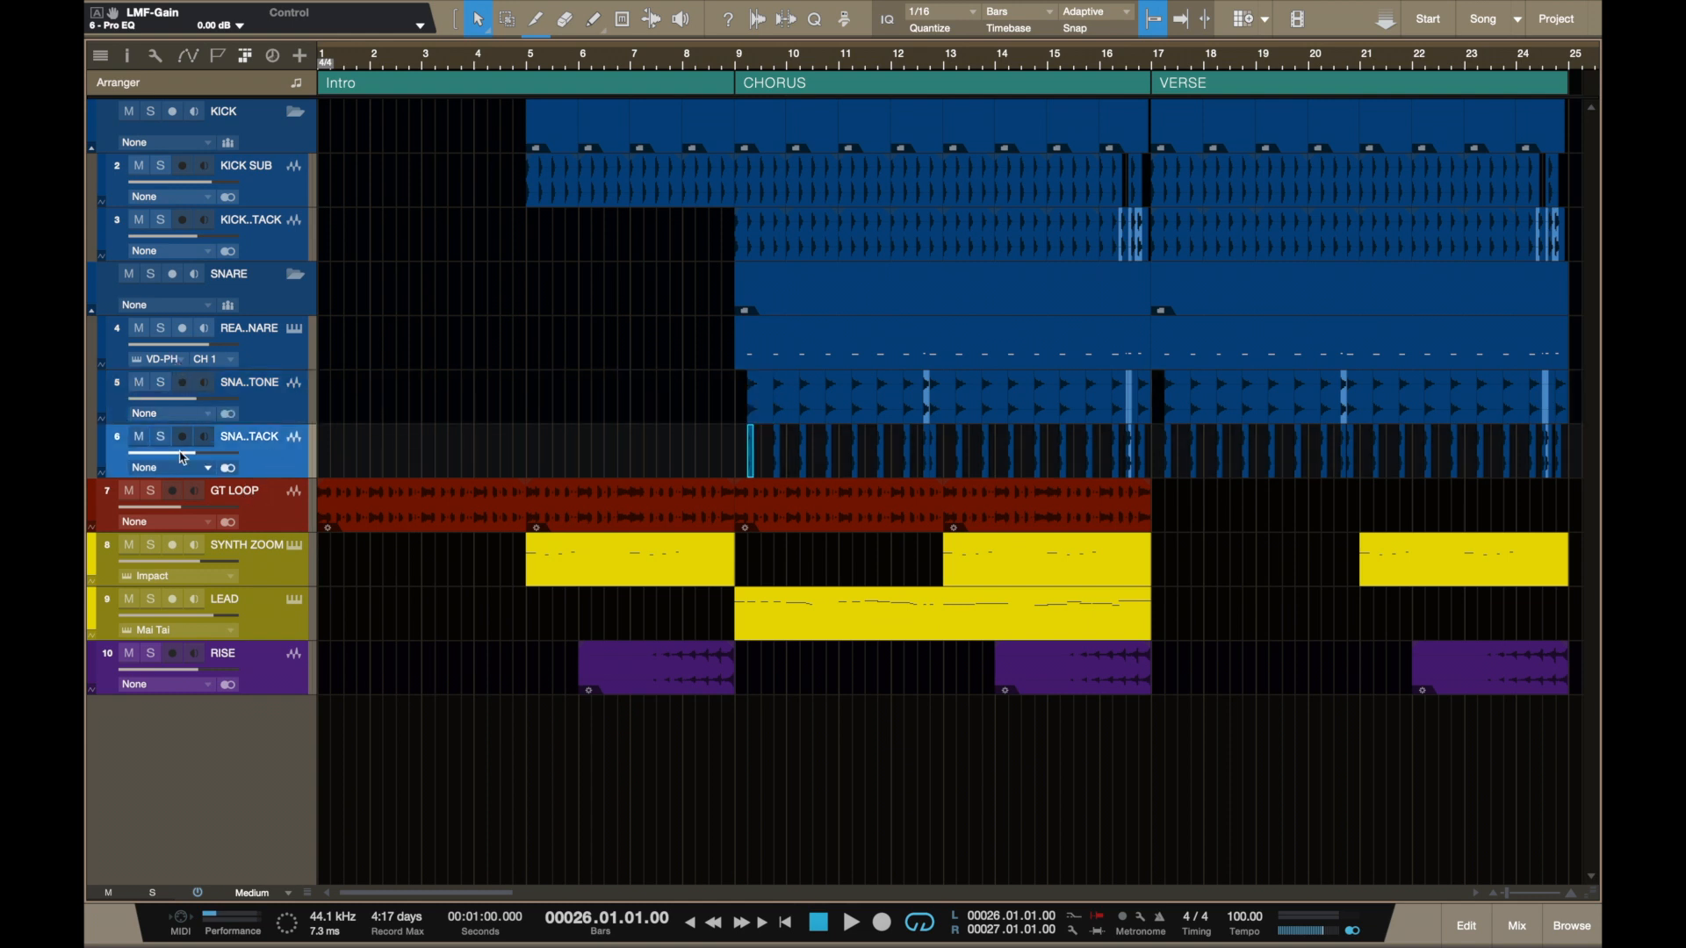
mouse_move(178, 455)
Step: Review the Console options in the Advanced preferences again and open the Services page
key("super+comma")
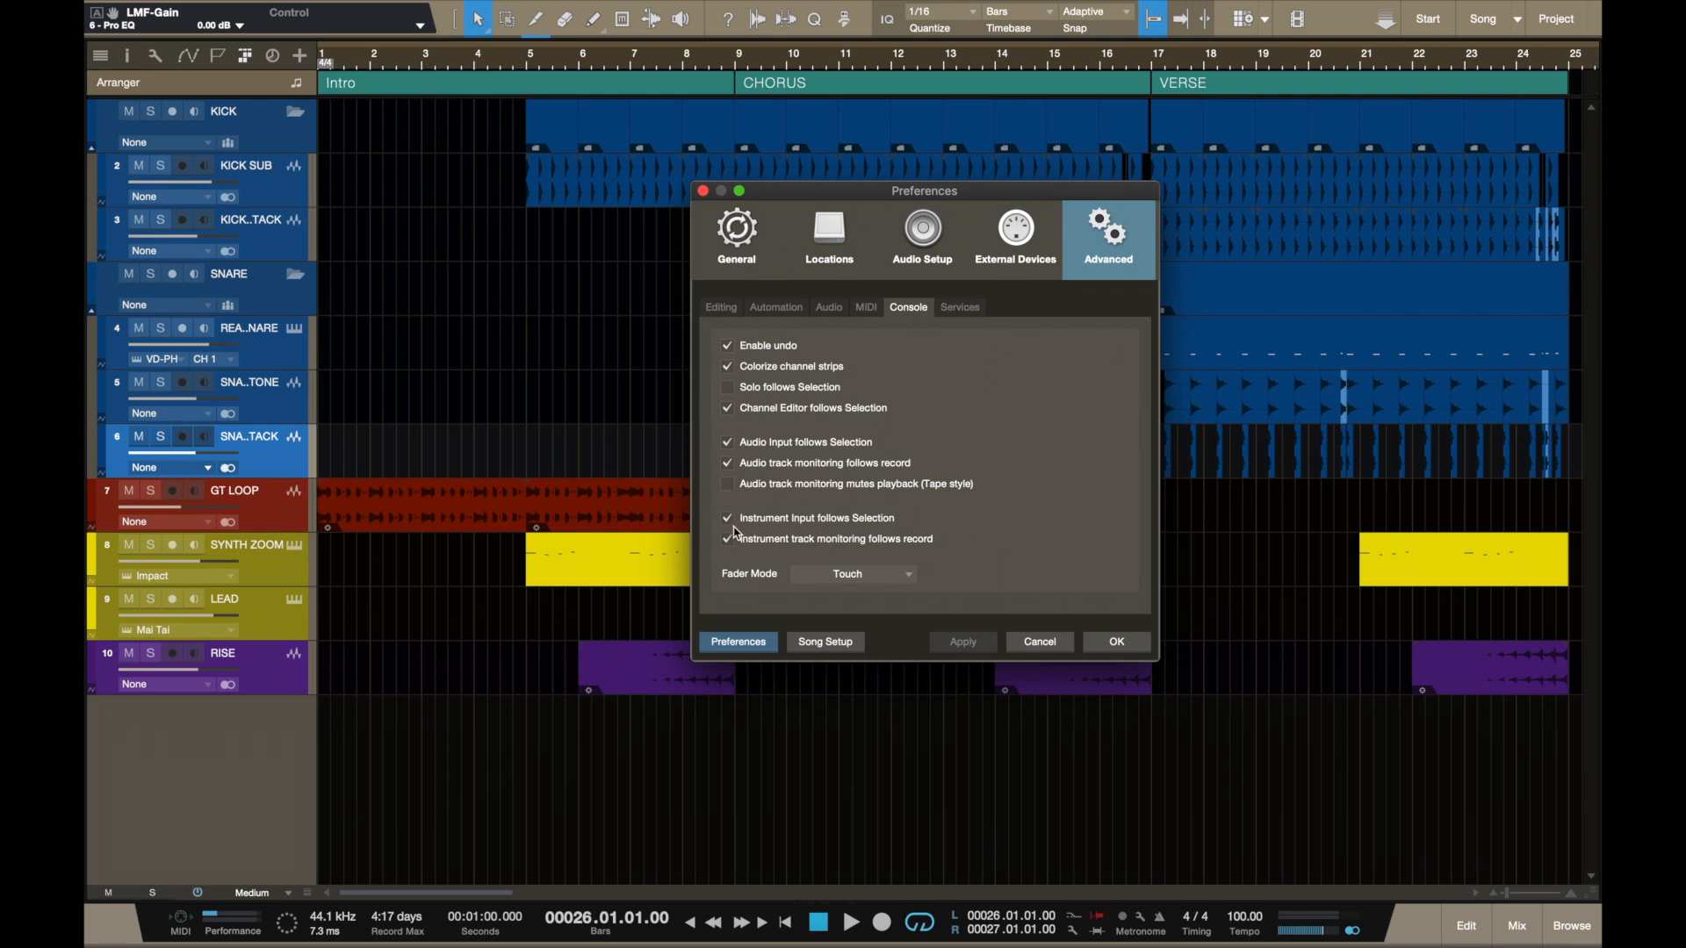
left_click(962, 309)
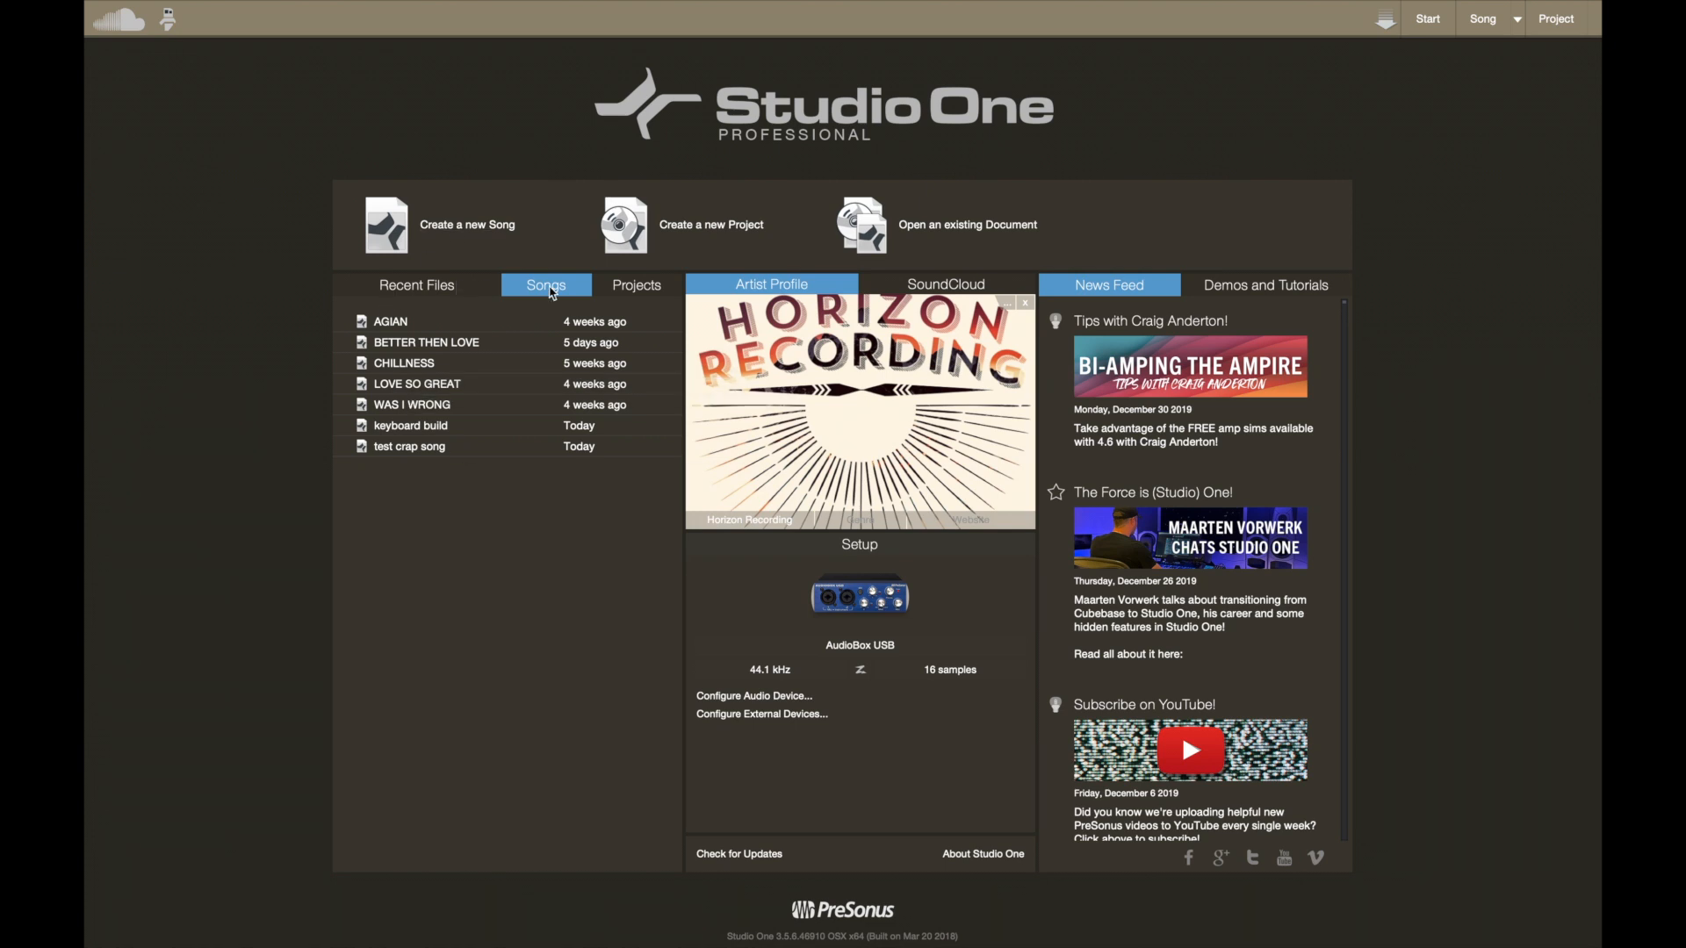
Step: Compare the Recent Files, Songs and Projects lists on the Start page
left_click(632, 288)
left_click(489, 294)
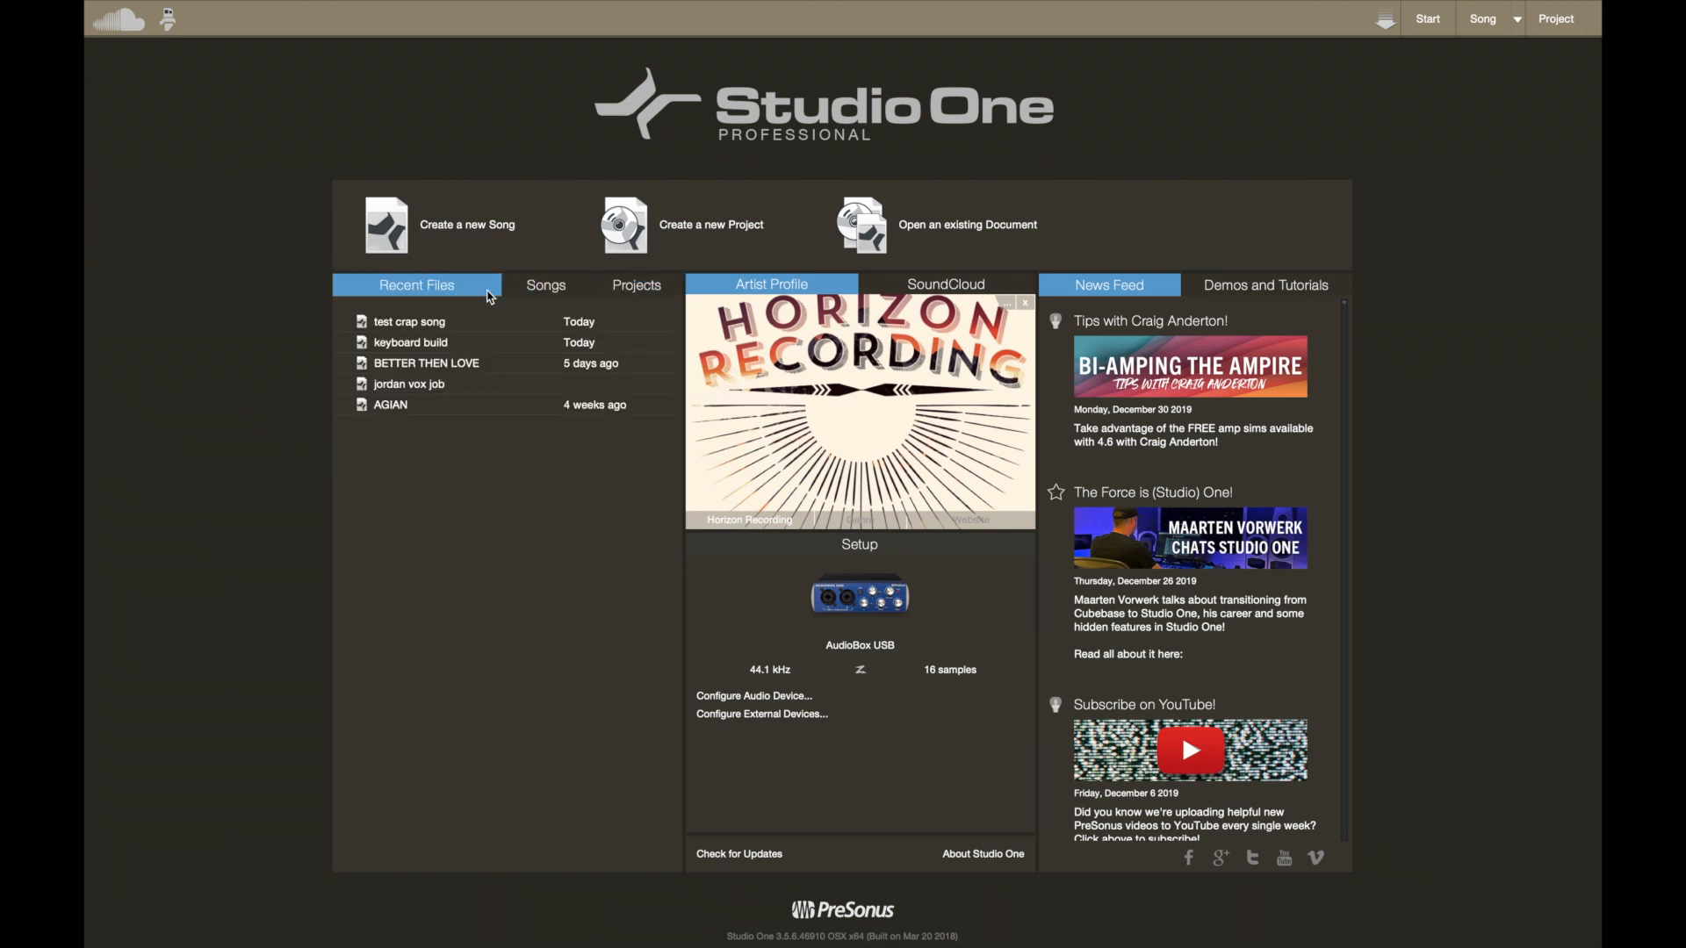
left_click(551, 296)
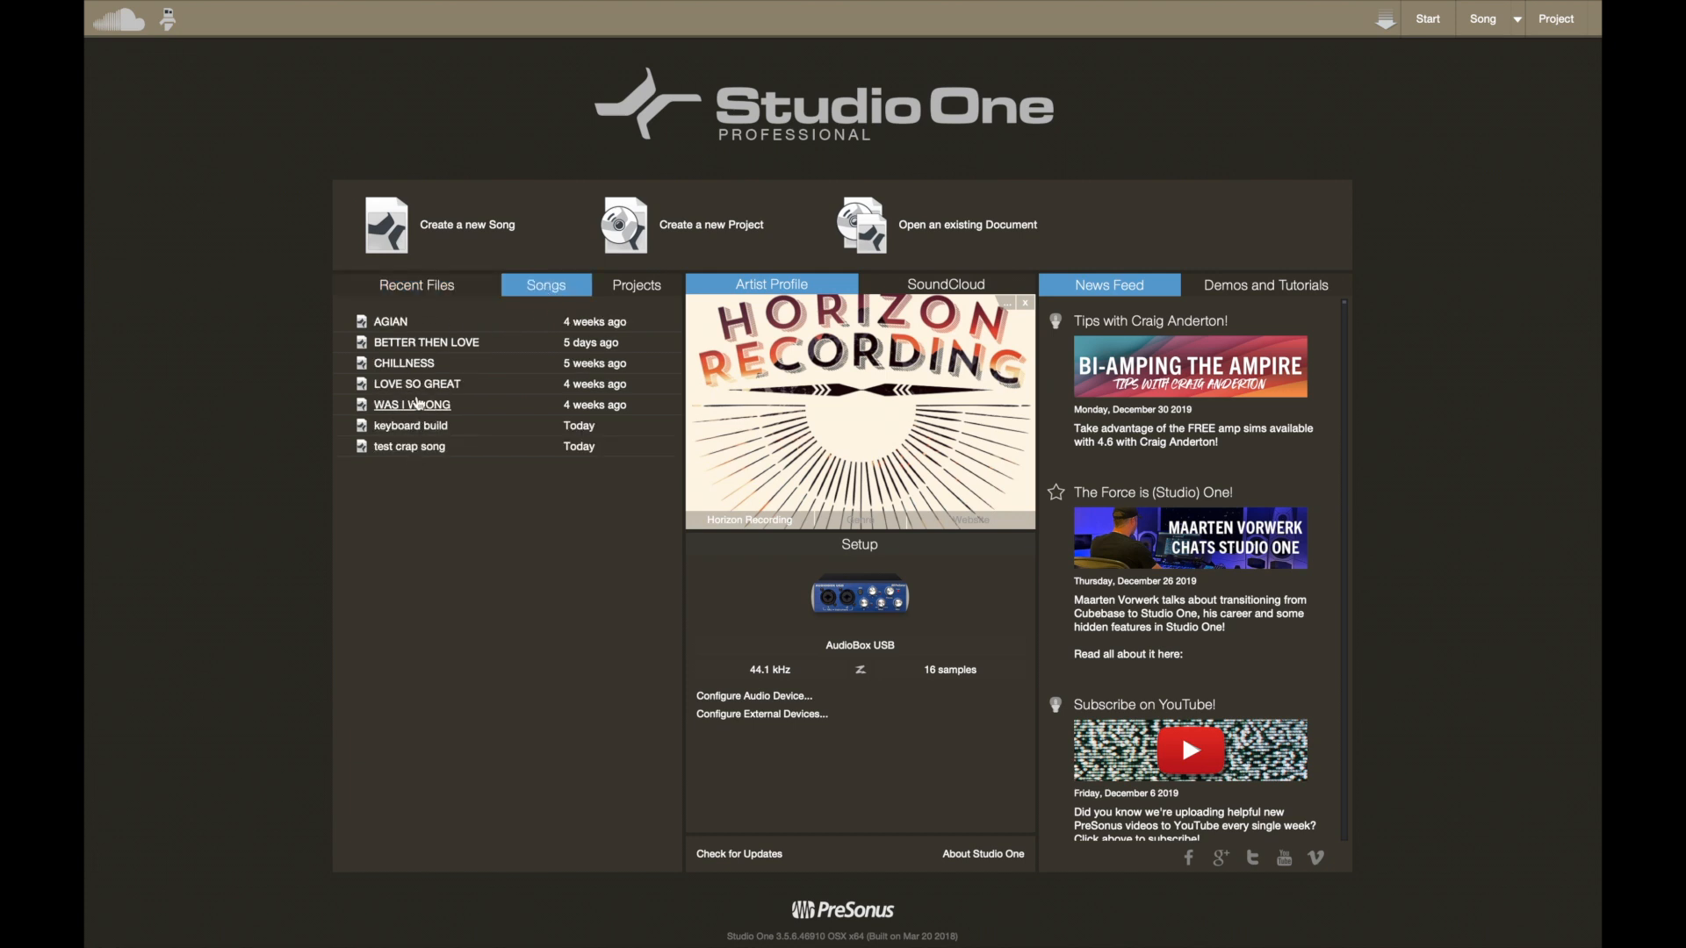
left_click(431, 294)
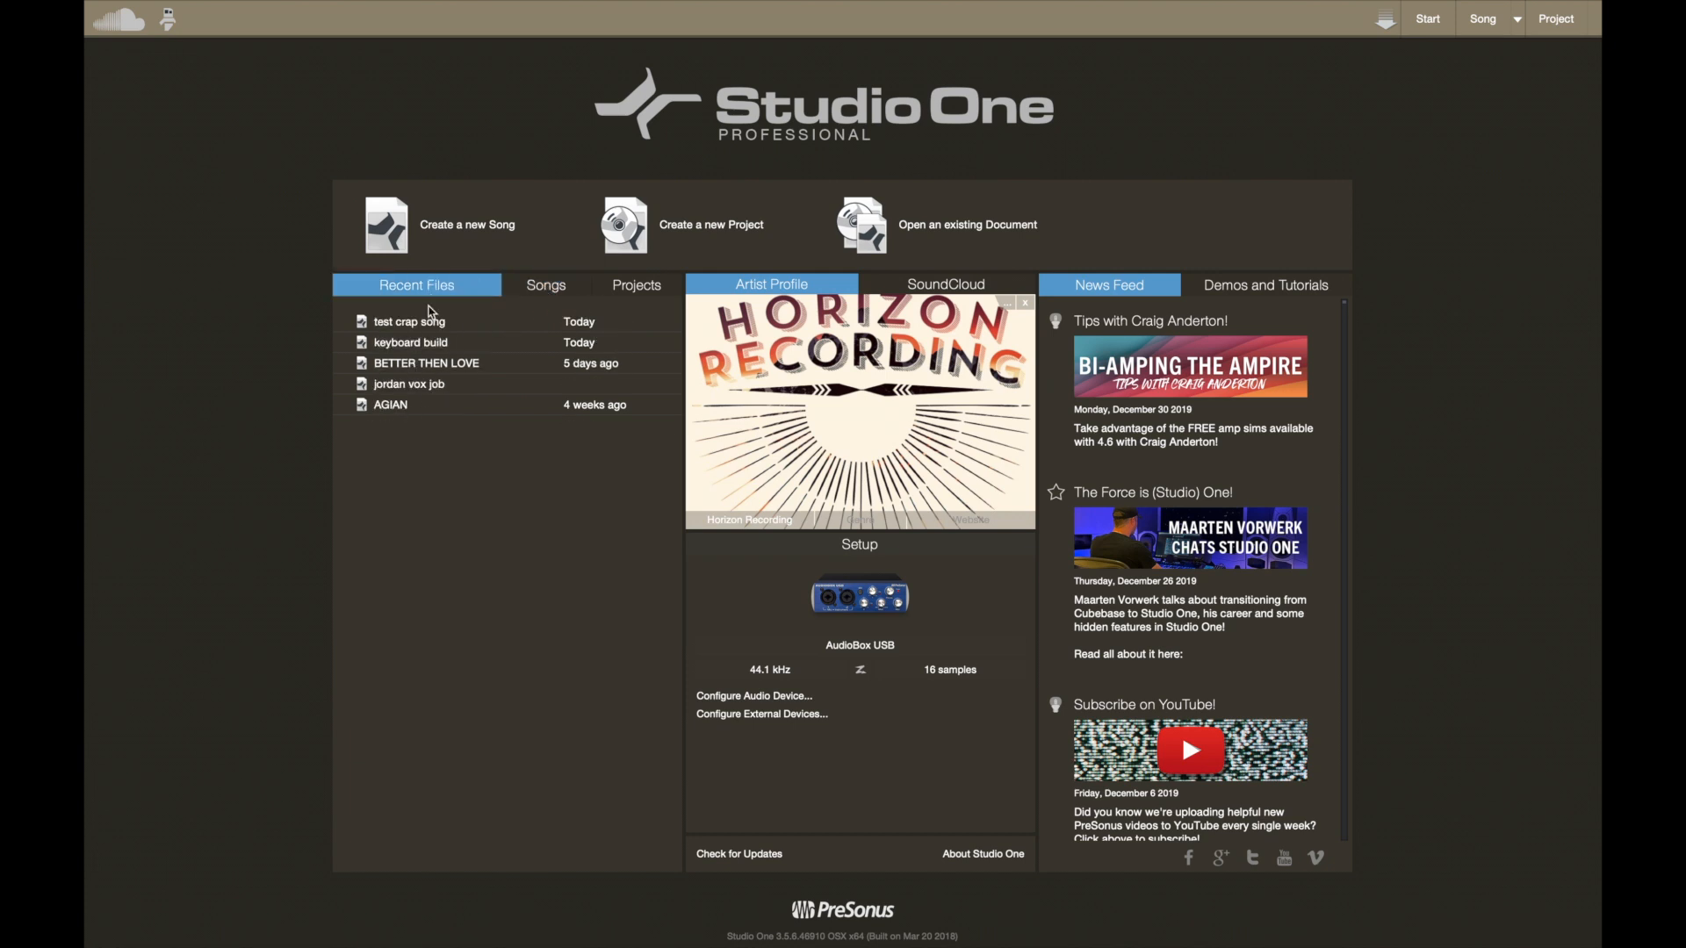
left_click(640, 293)
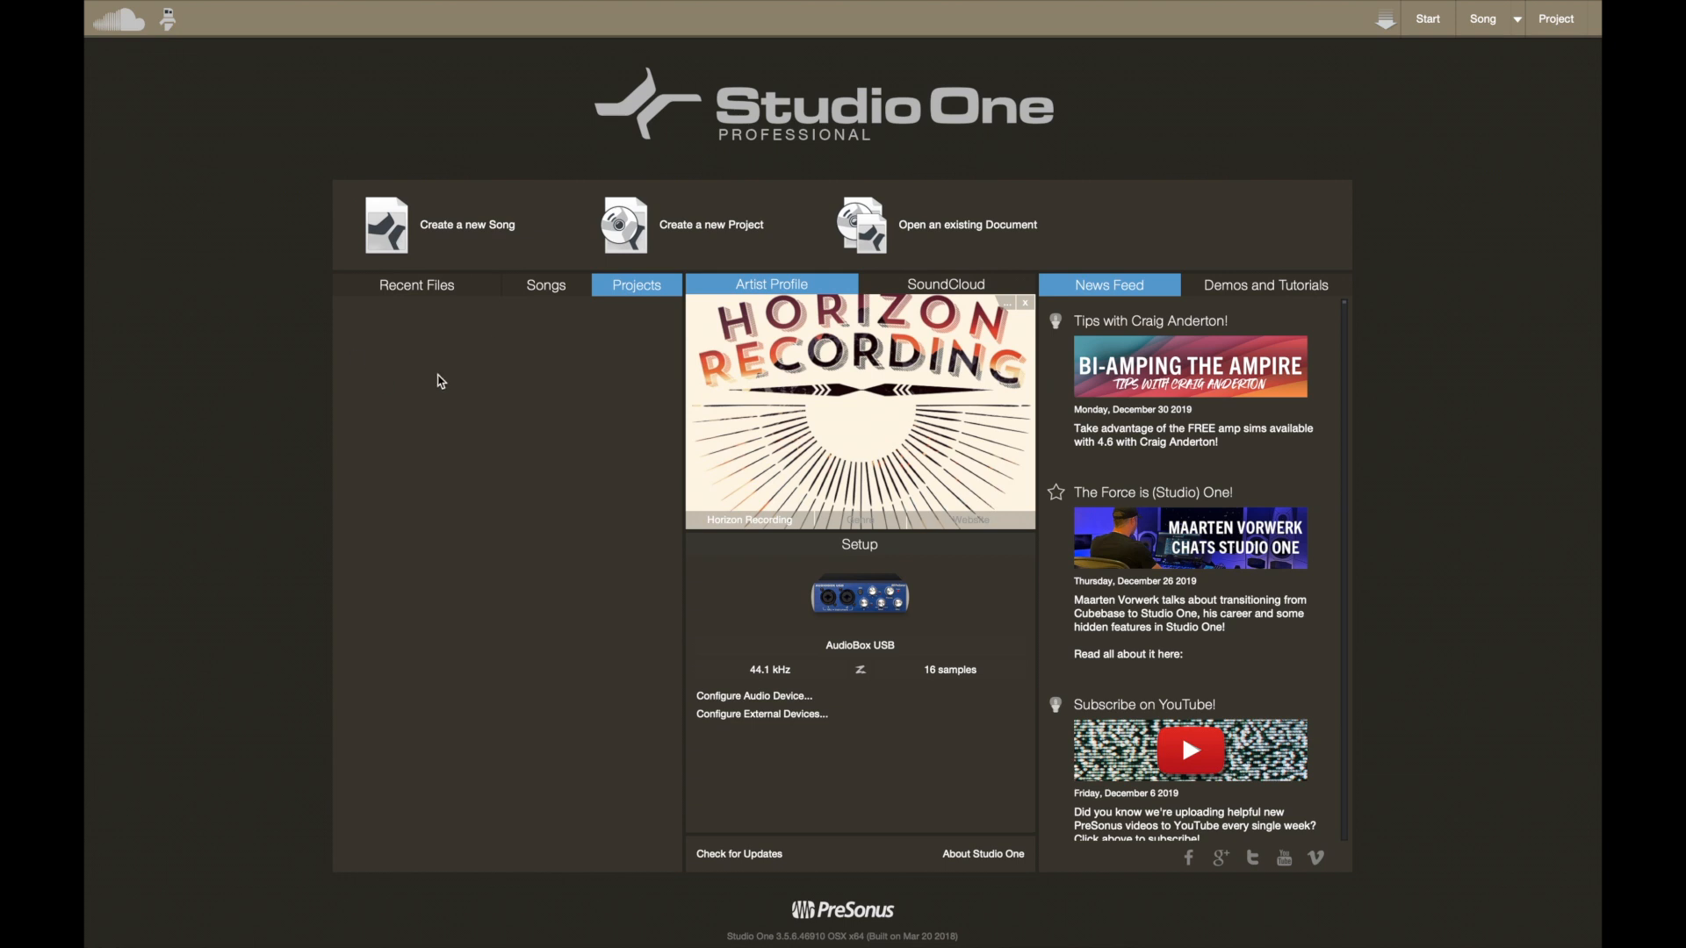
Step: Clear the Recent Files list on the Start page
left_click(447, 292)
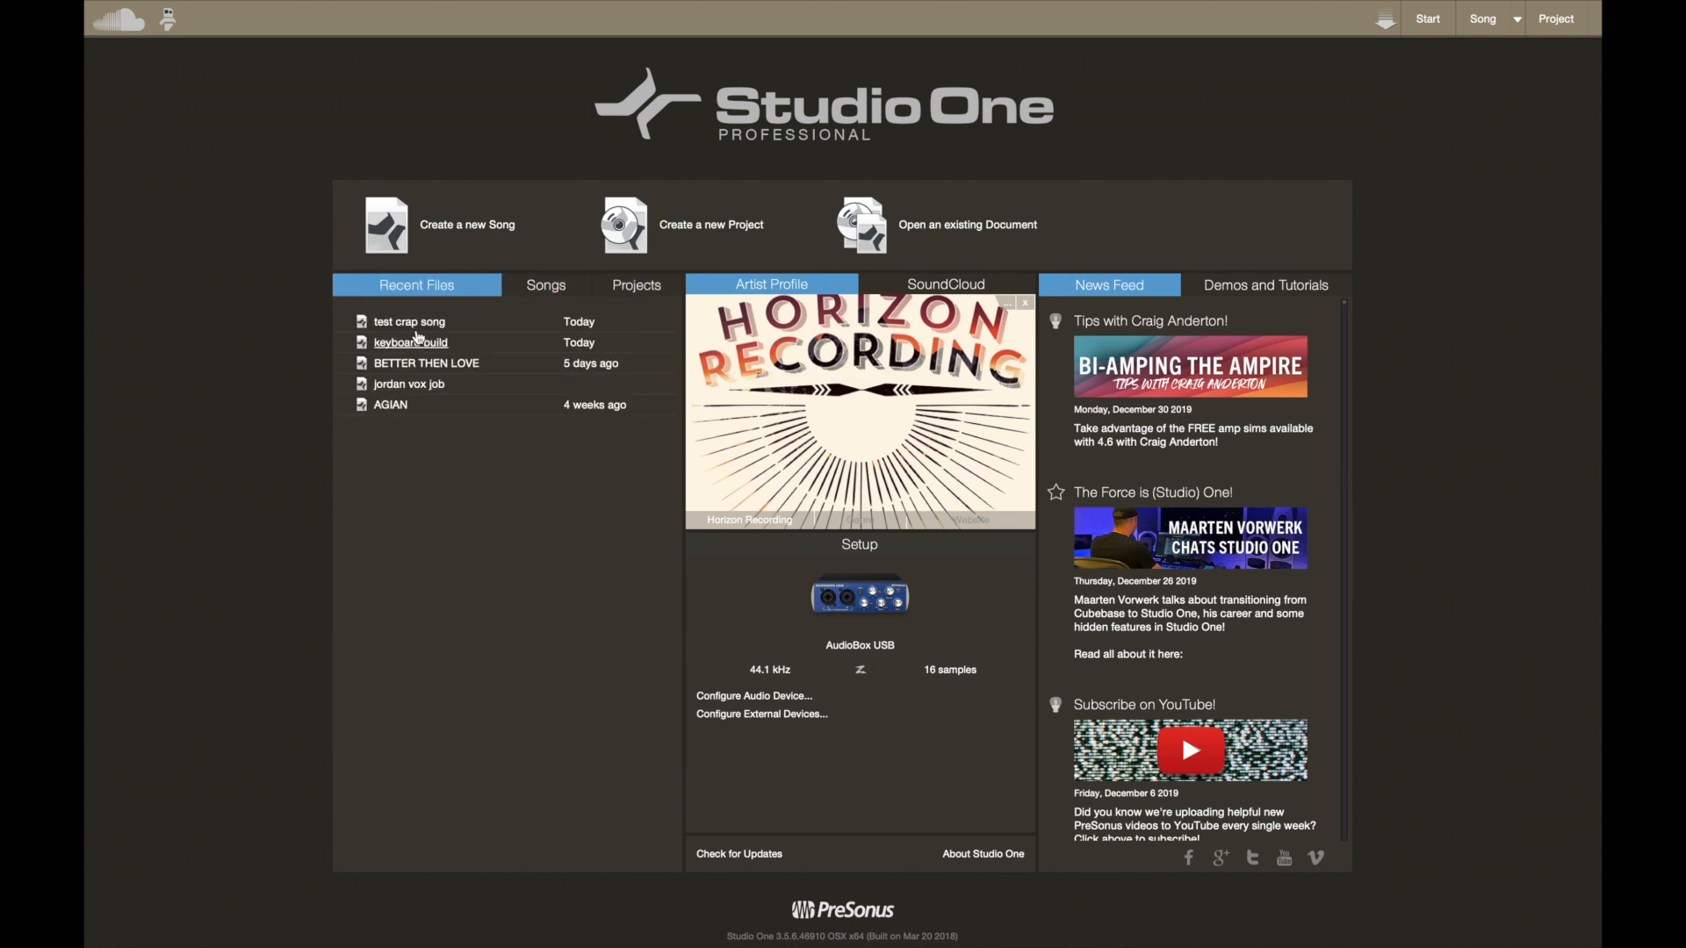
right_click(480, 440)
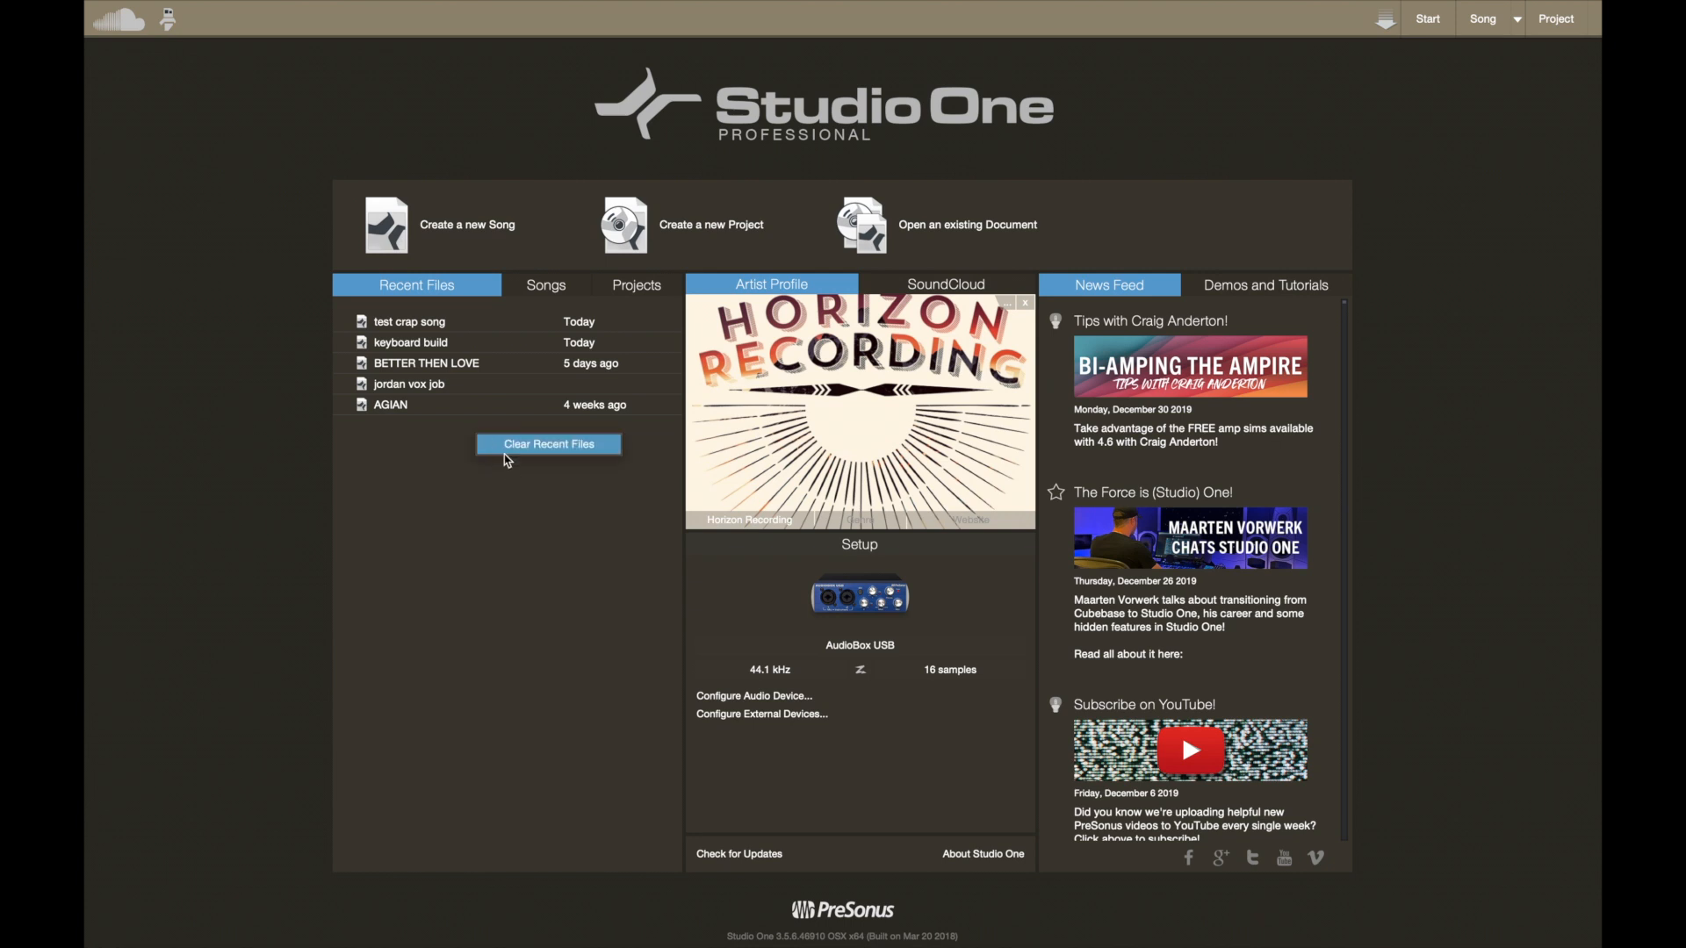
left_click(505, 458)
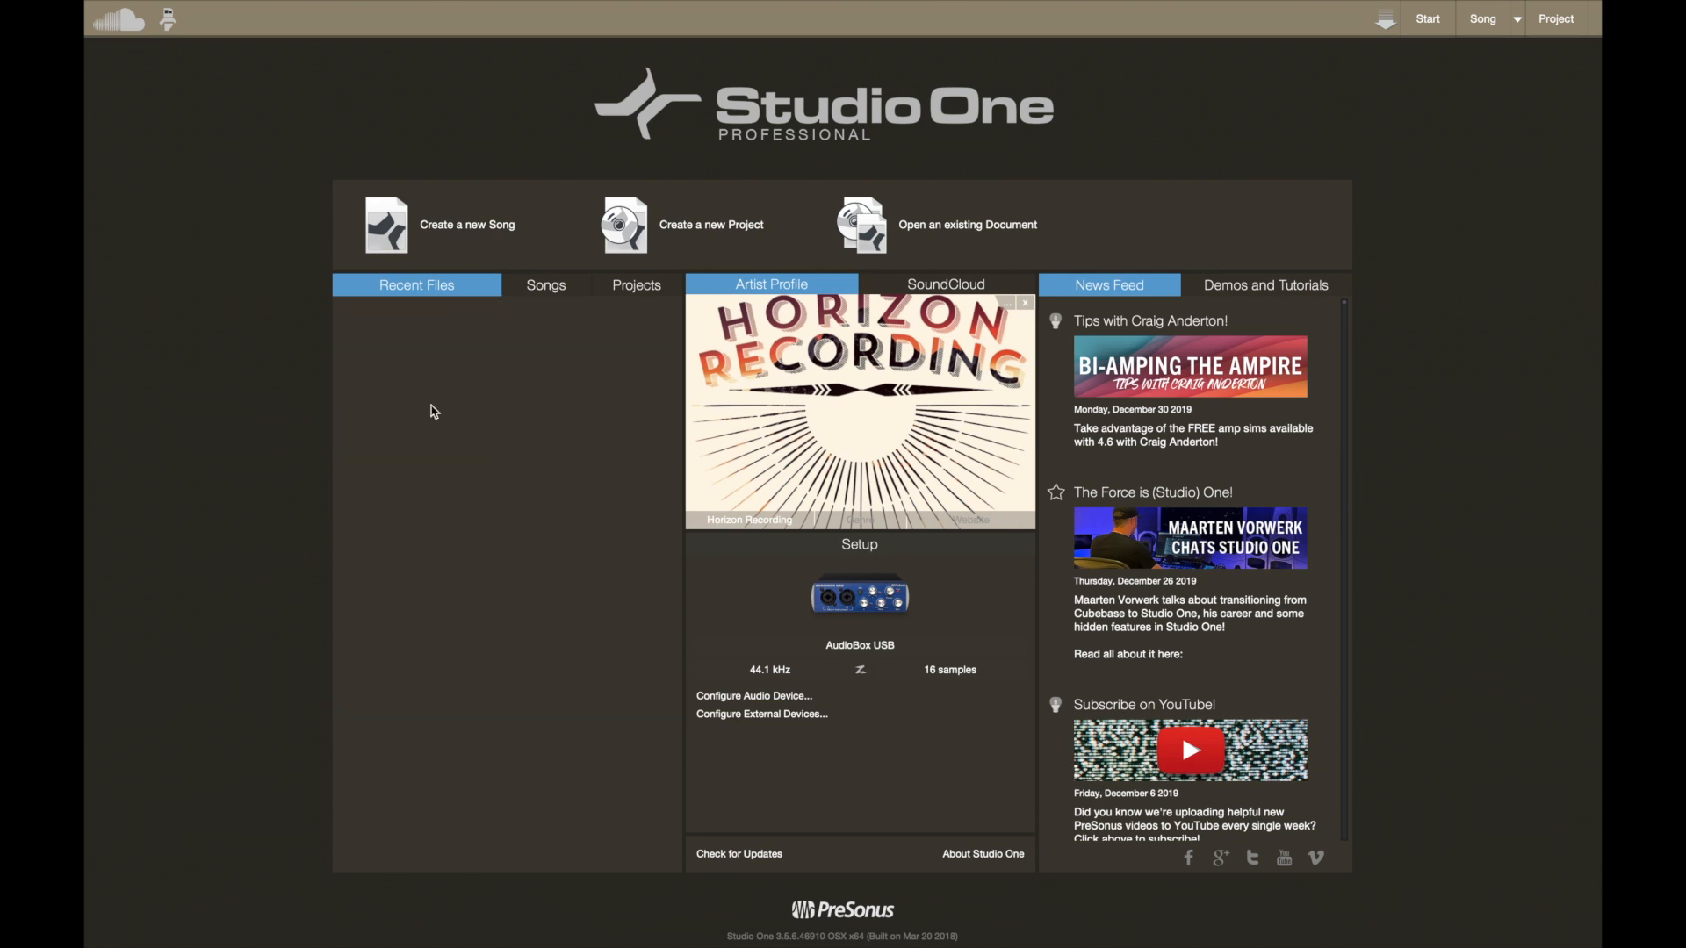
Step: Show the Songs list on the Start page and read through the News Feed articles
left_click(567, 292)
scroll(1131, 506, "down", 1)
scroll(1131, 508, "down", 5)
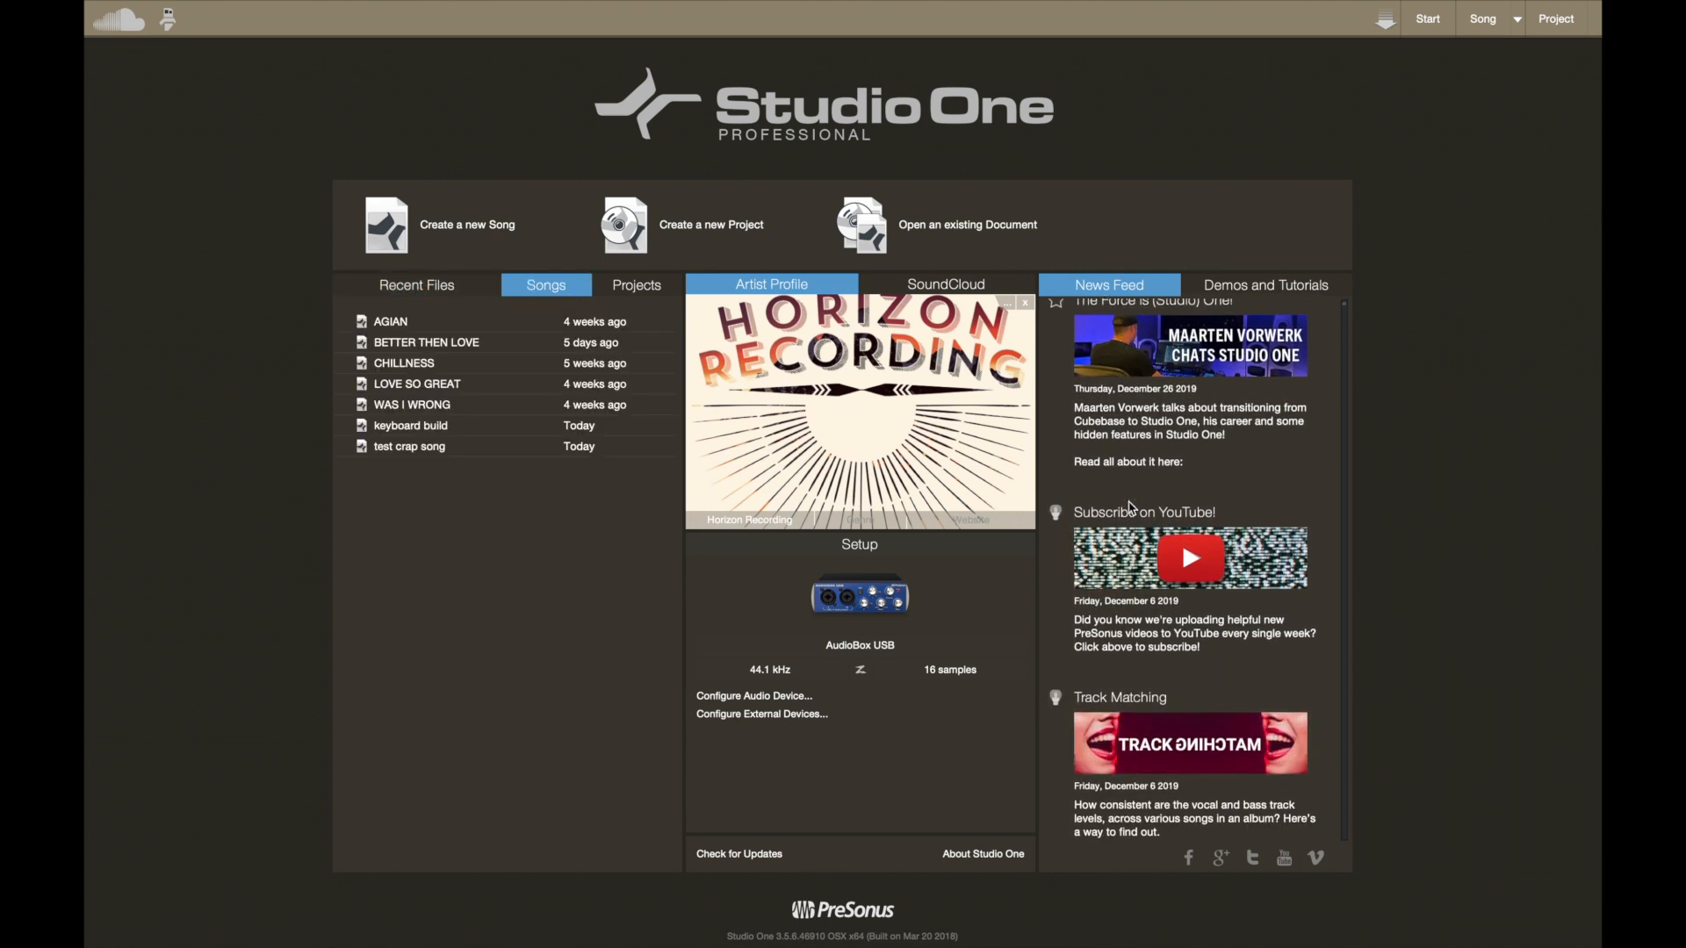
scroll(1131, 507, "down", 8)
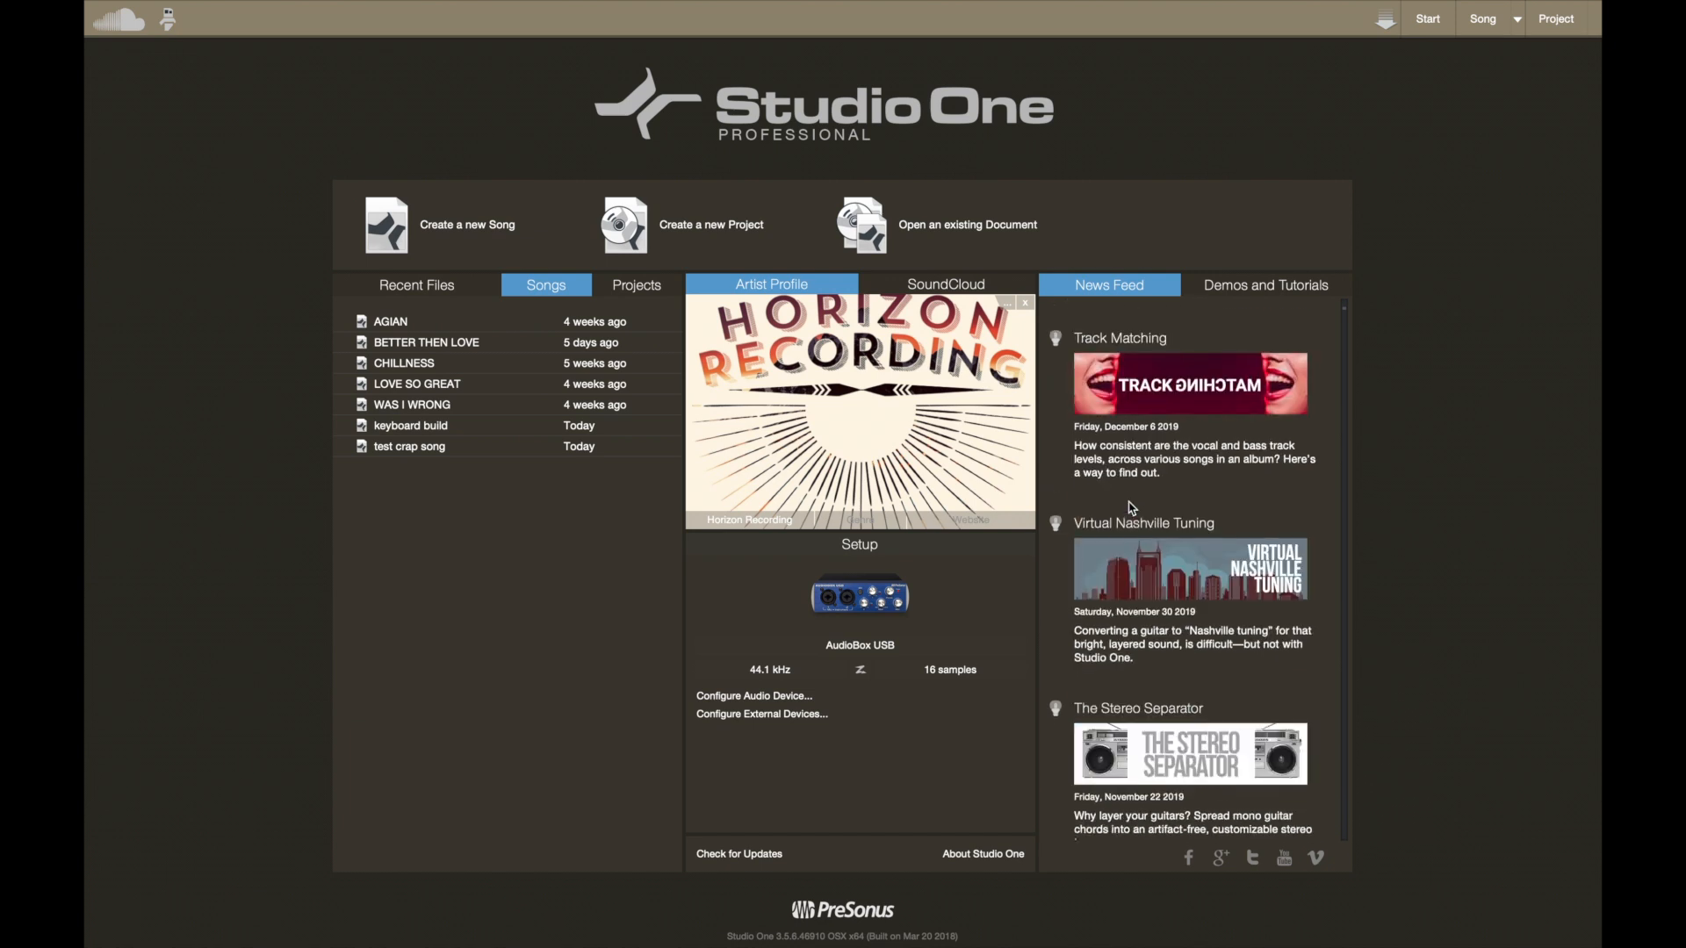
scroll(1131, 507, "down", 14)
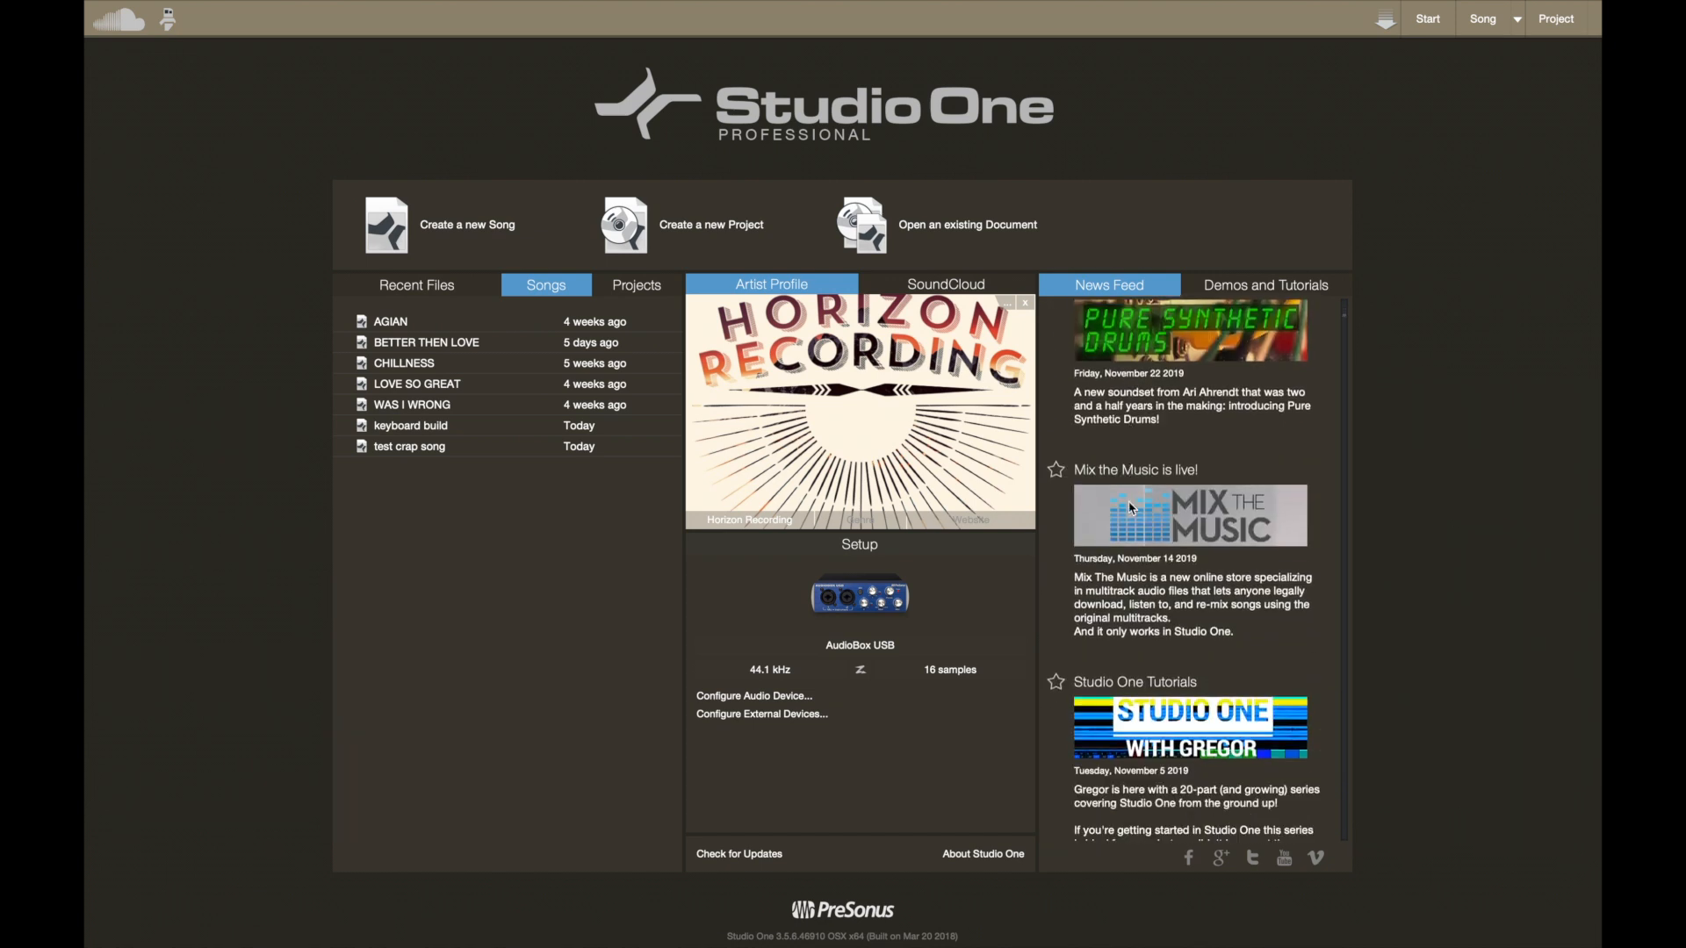
scroll(1131, 508, "down", 15)
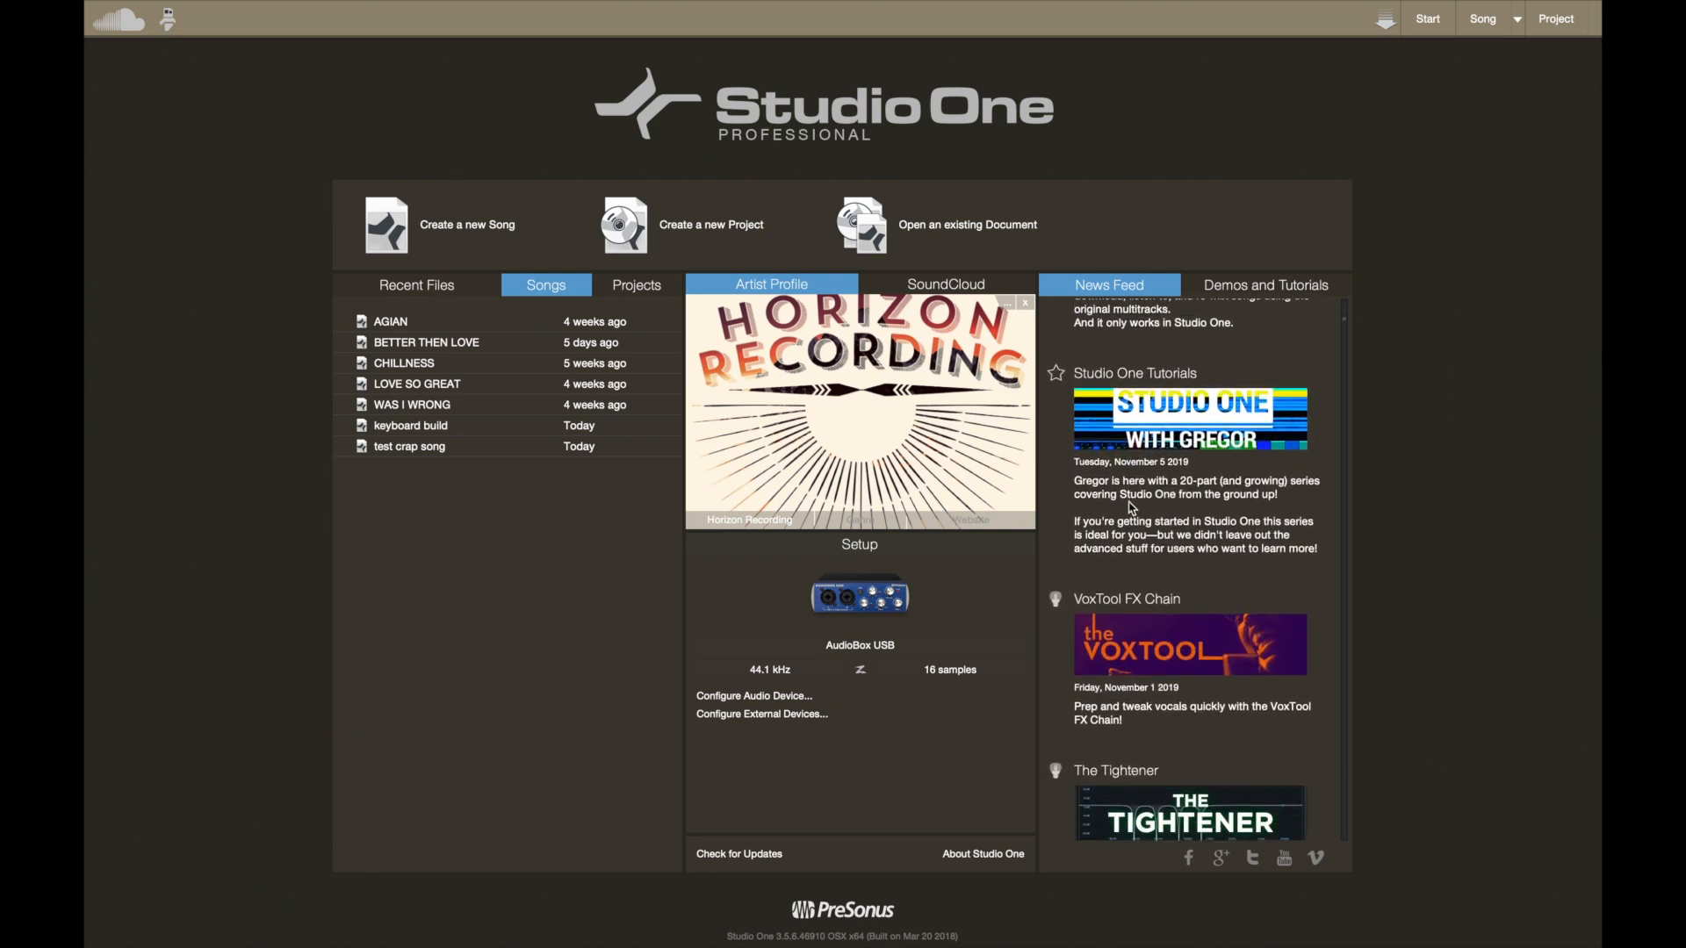
Step: Read through the News Feed articles and the Demos and Tutorials entries on the Start page
scroll(1131, 507, "down", 5)
scroll(1131, 507, "up", 20)
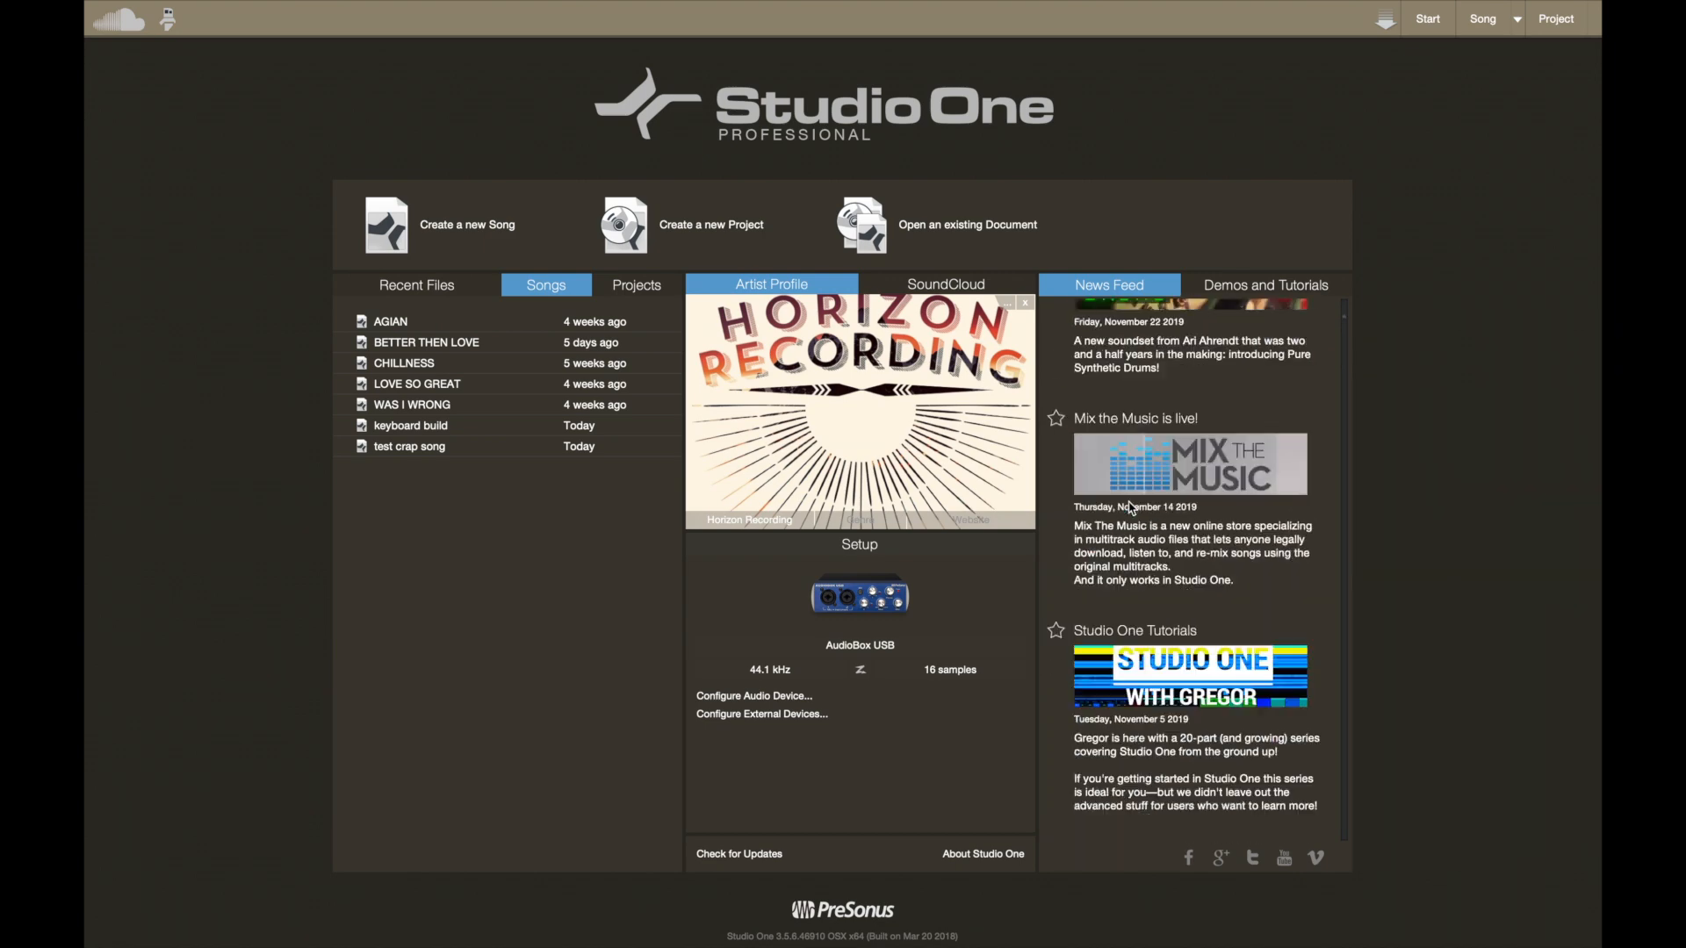
scroll(1131, 507, "up", 10)
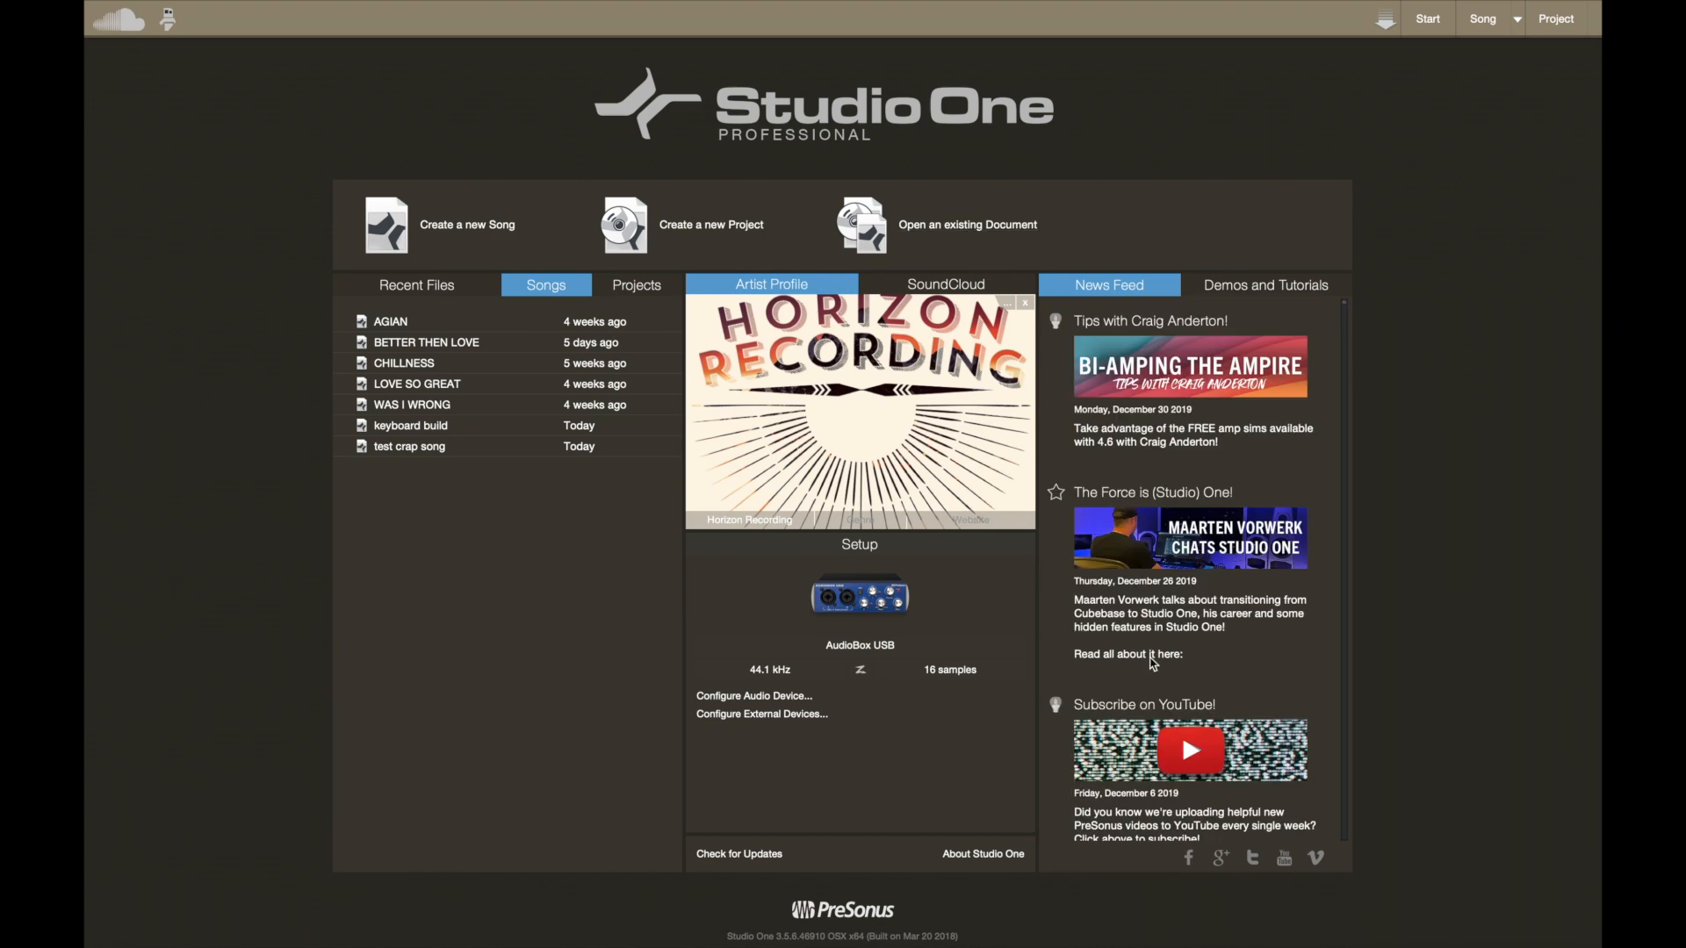
left_click(1256, 290)
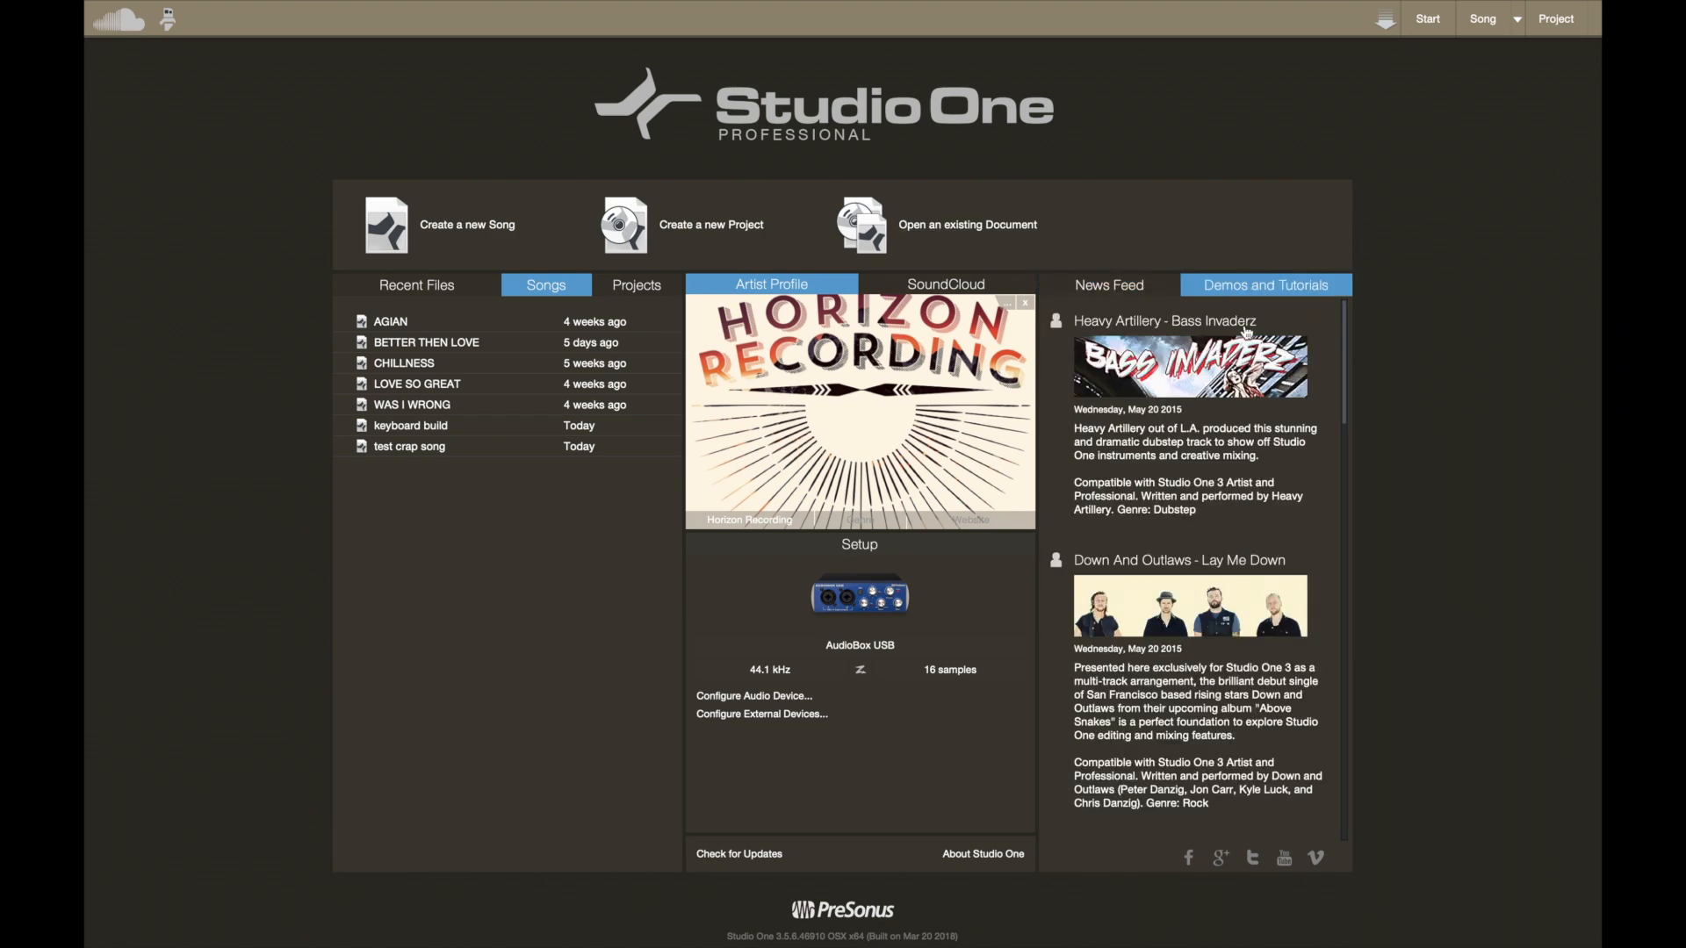
scroll(1171, 620, "down", 5)
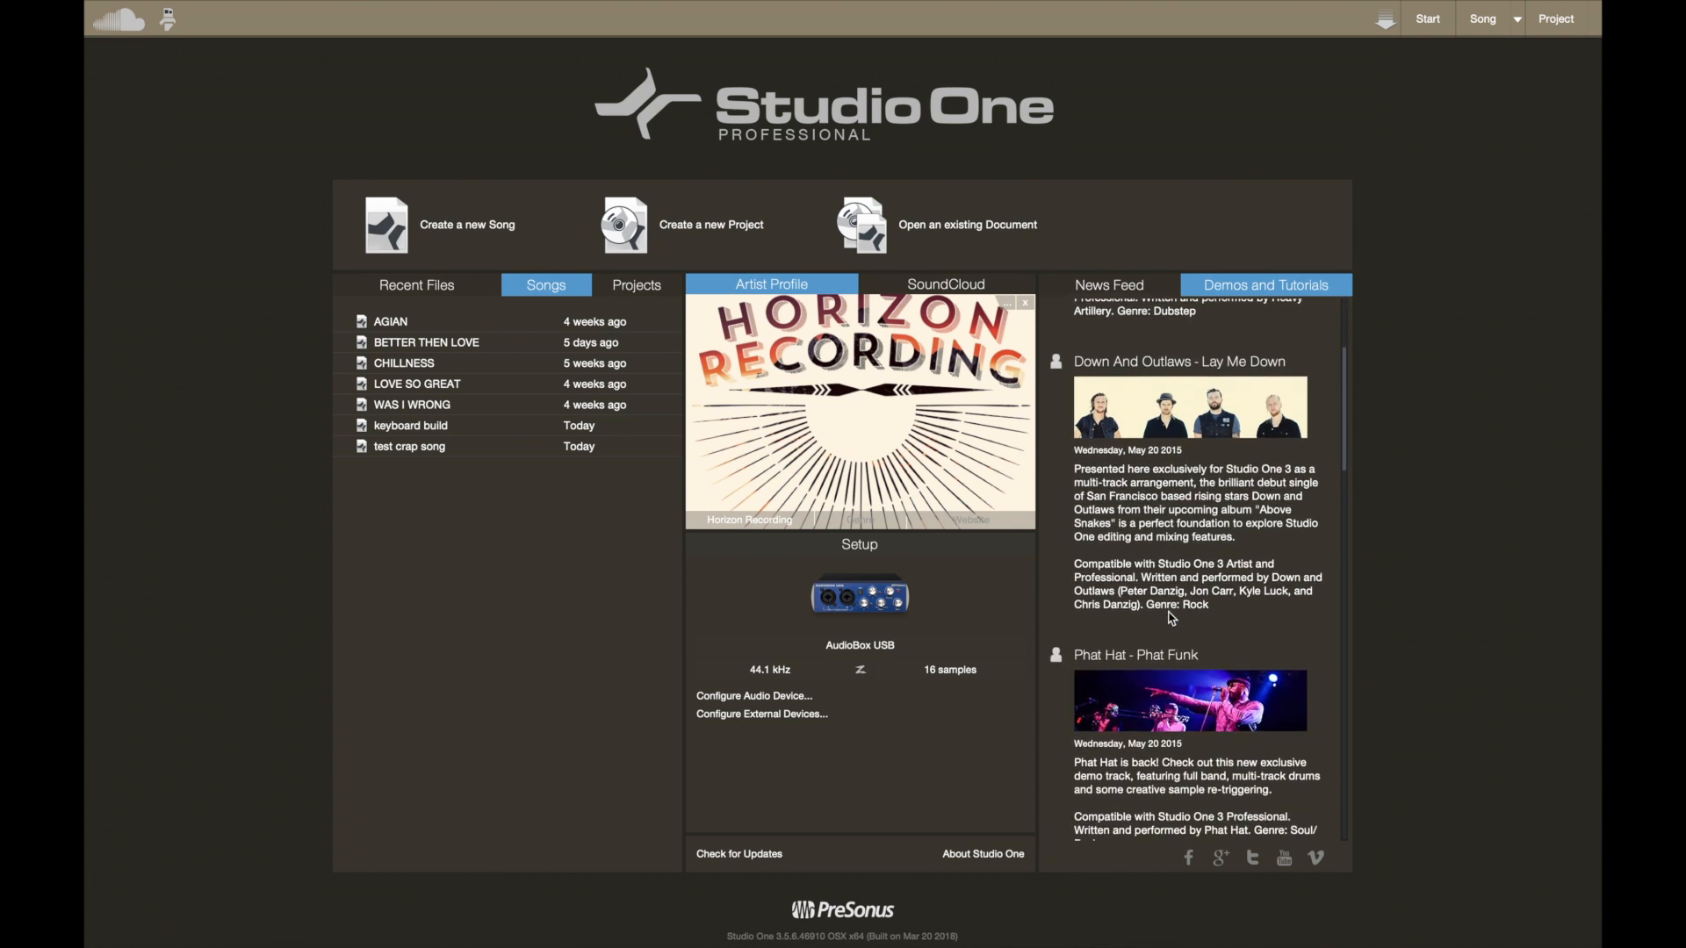
scroll(1171, 620, "up", 5)
Step: Show the News Feed again and look at the SoundCloud connection before returning to the Artist Profile
left_click(1146, 288)
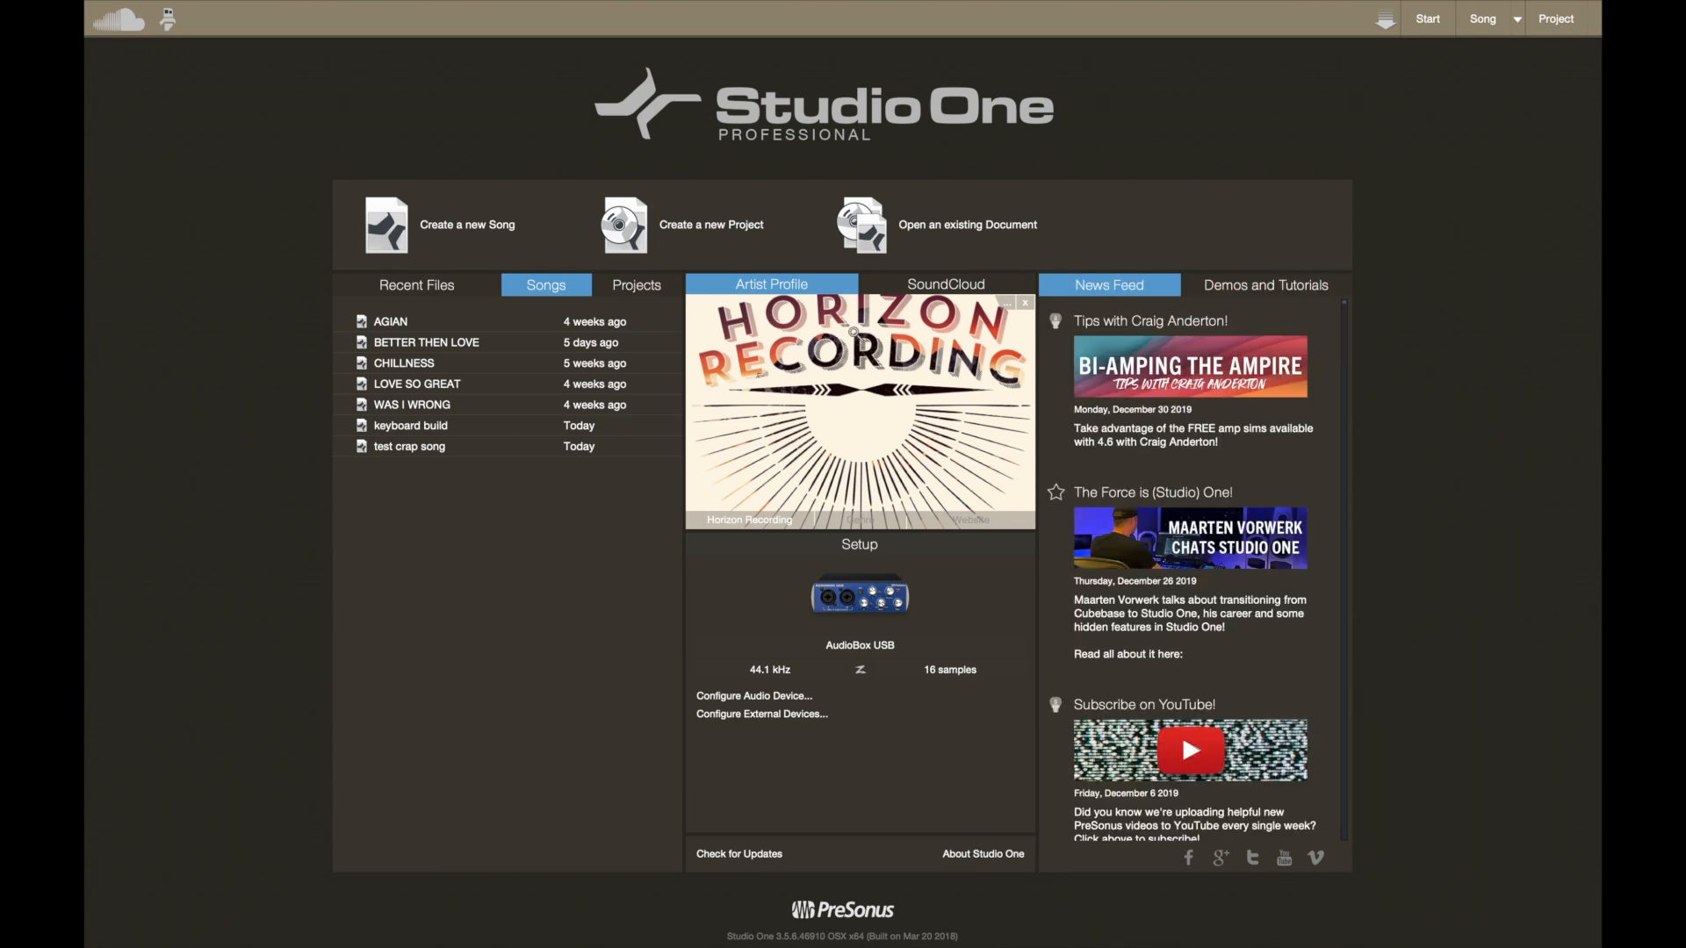
left_click(921, 293)
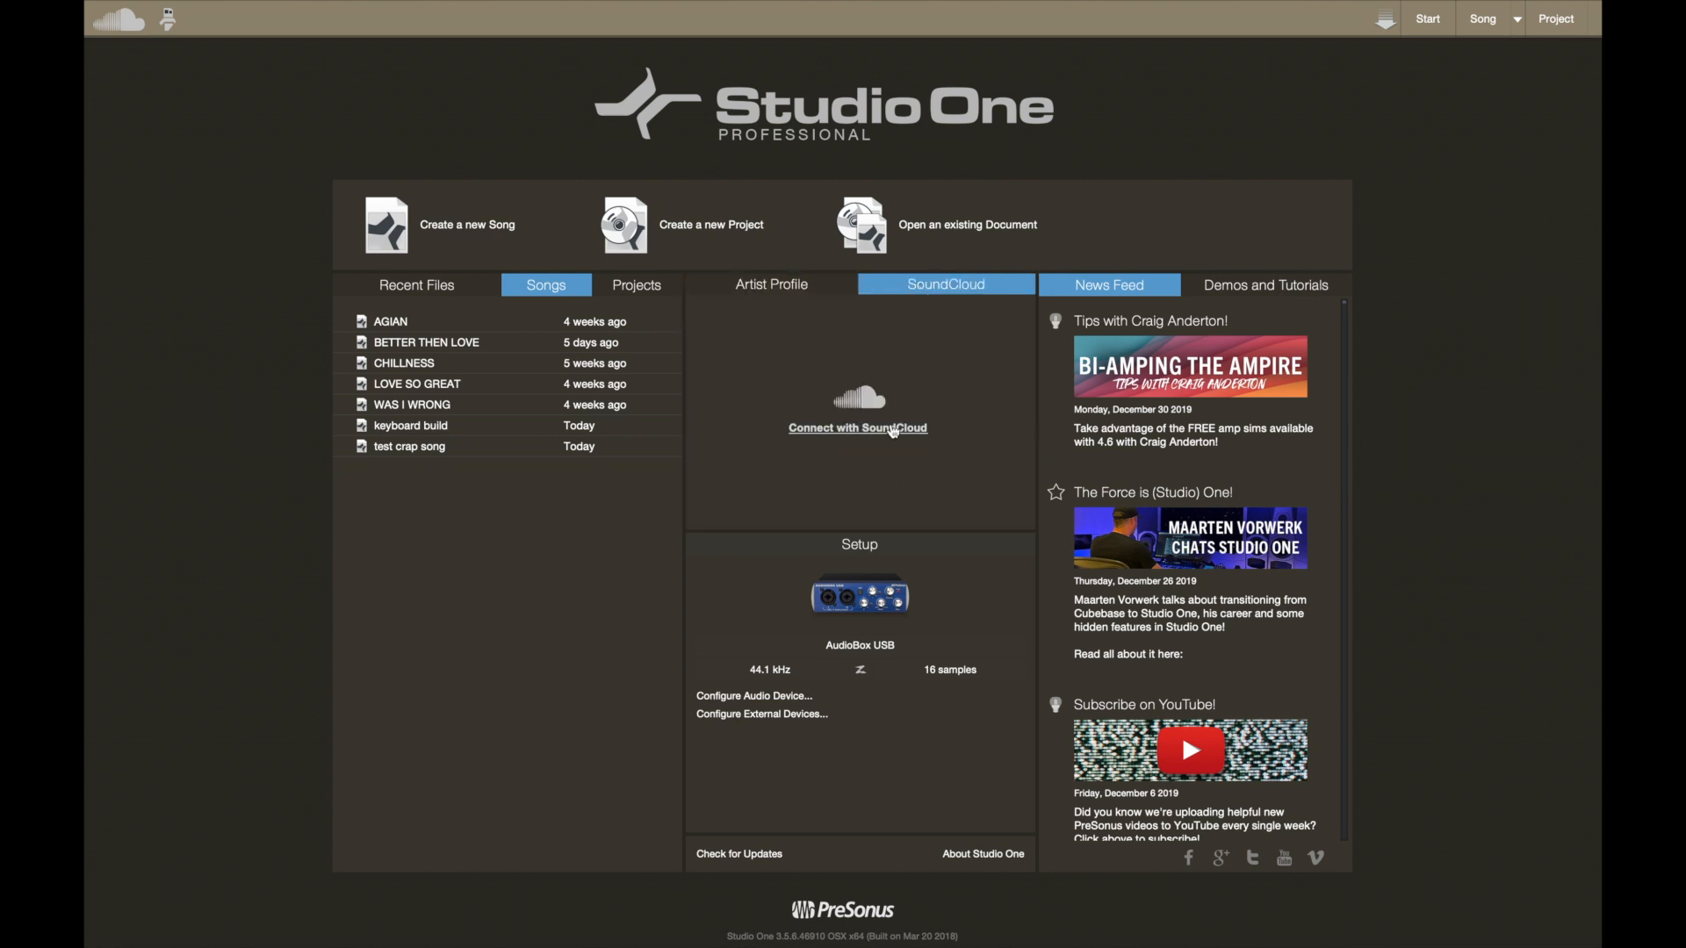
left_click(823, 288)
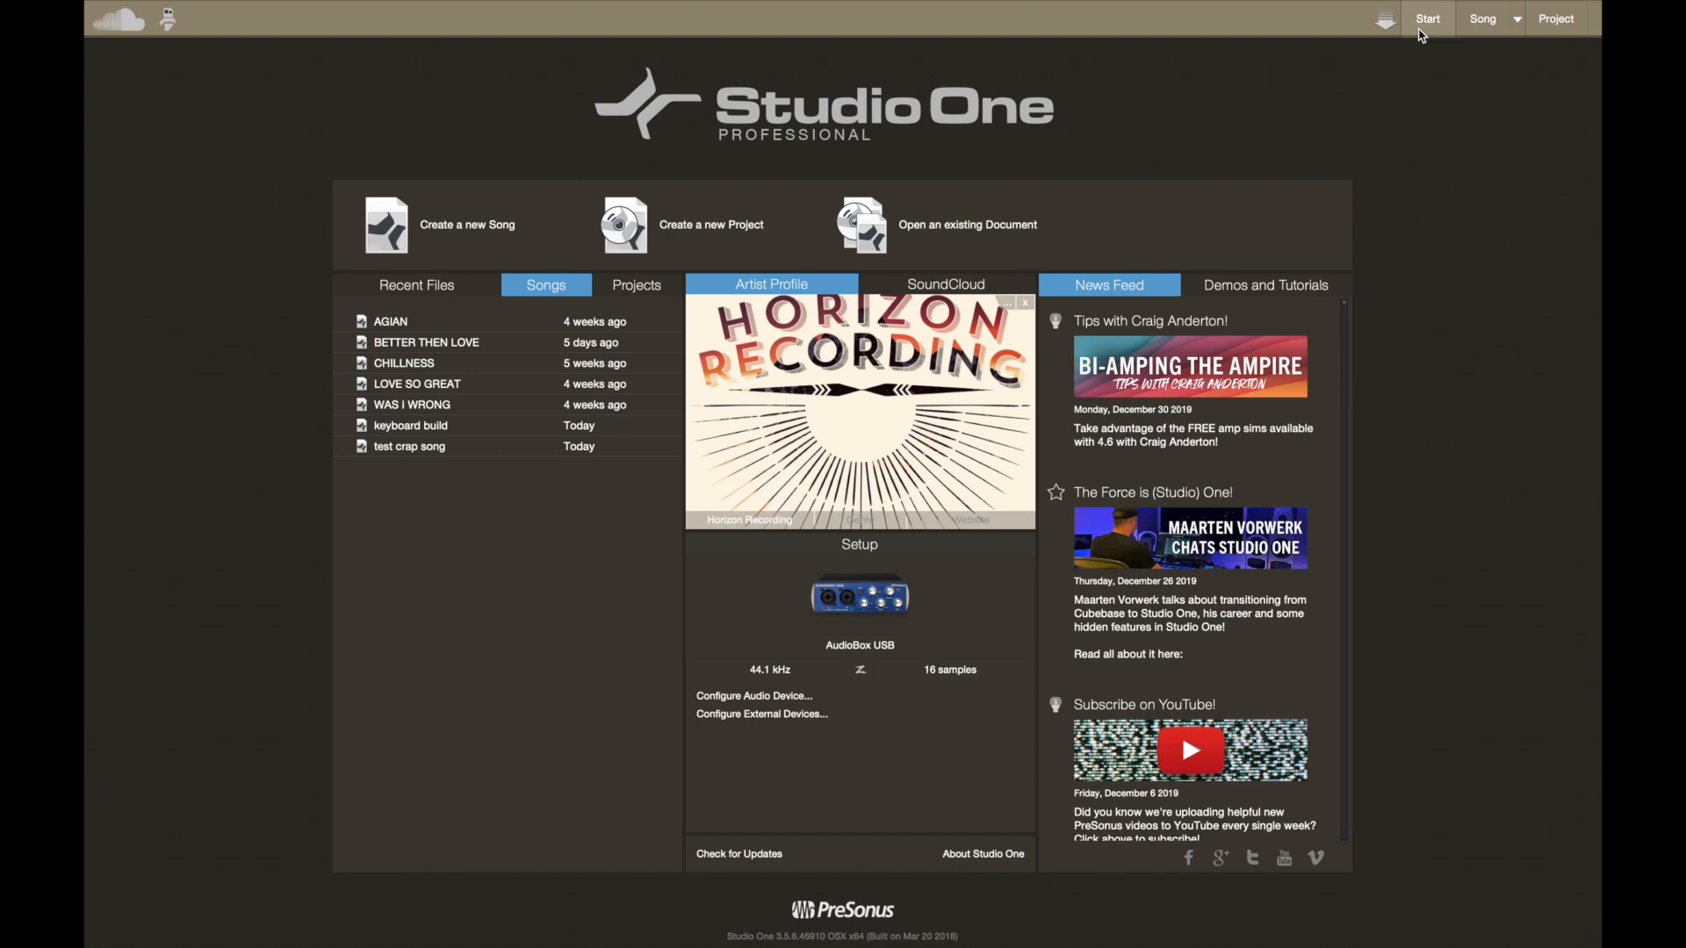
Step: Switch to the open song's arrangement and check the list of open songs
left_click(1496, 27)
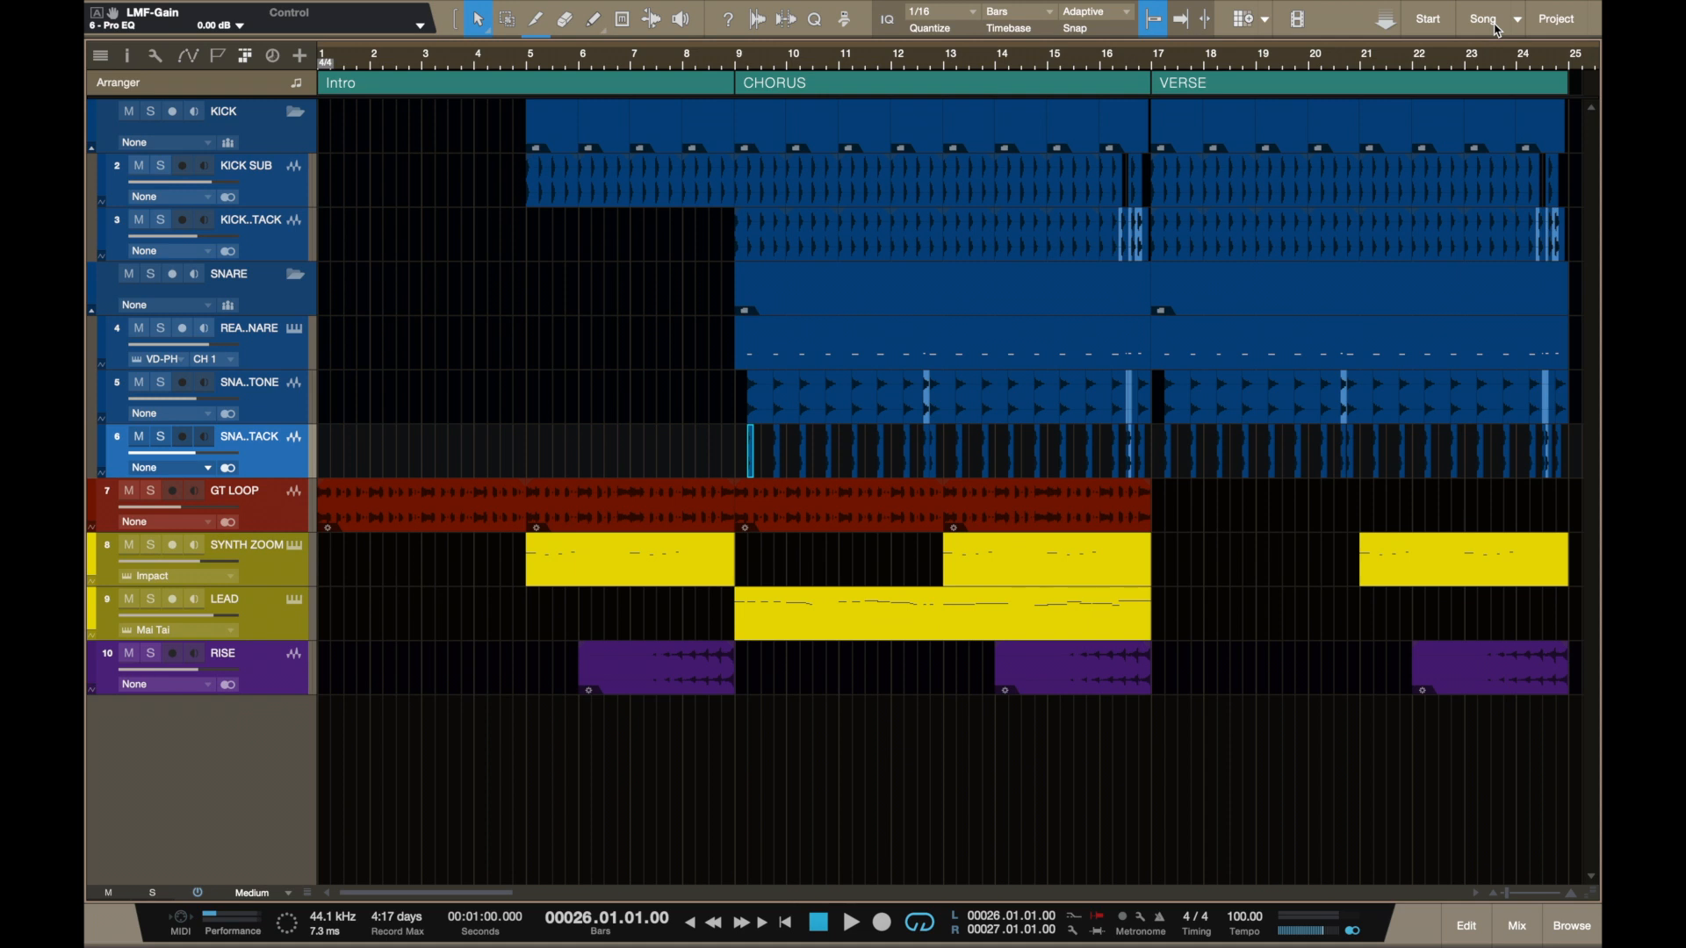
left_click(1516, 24)
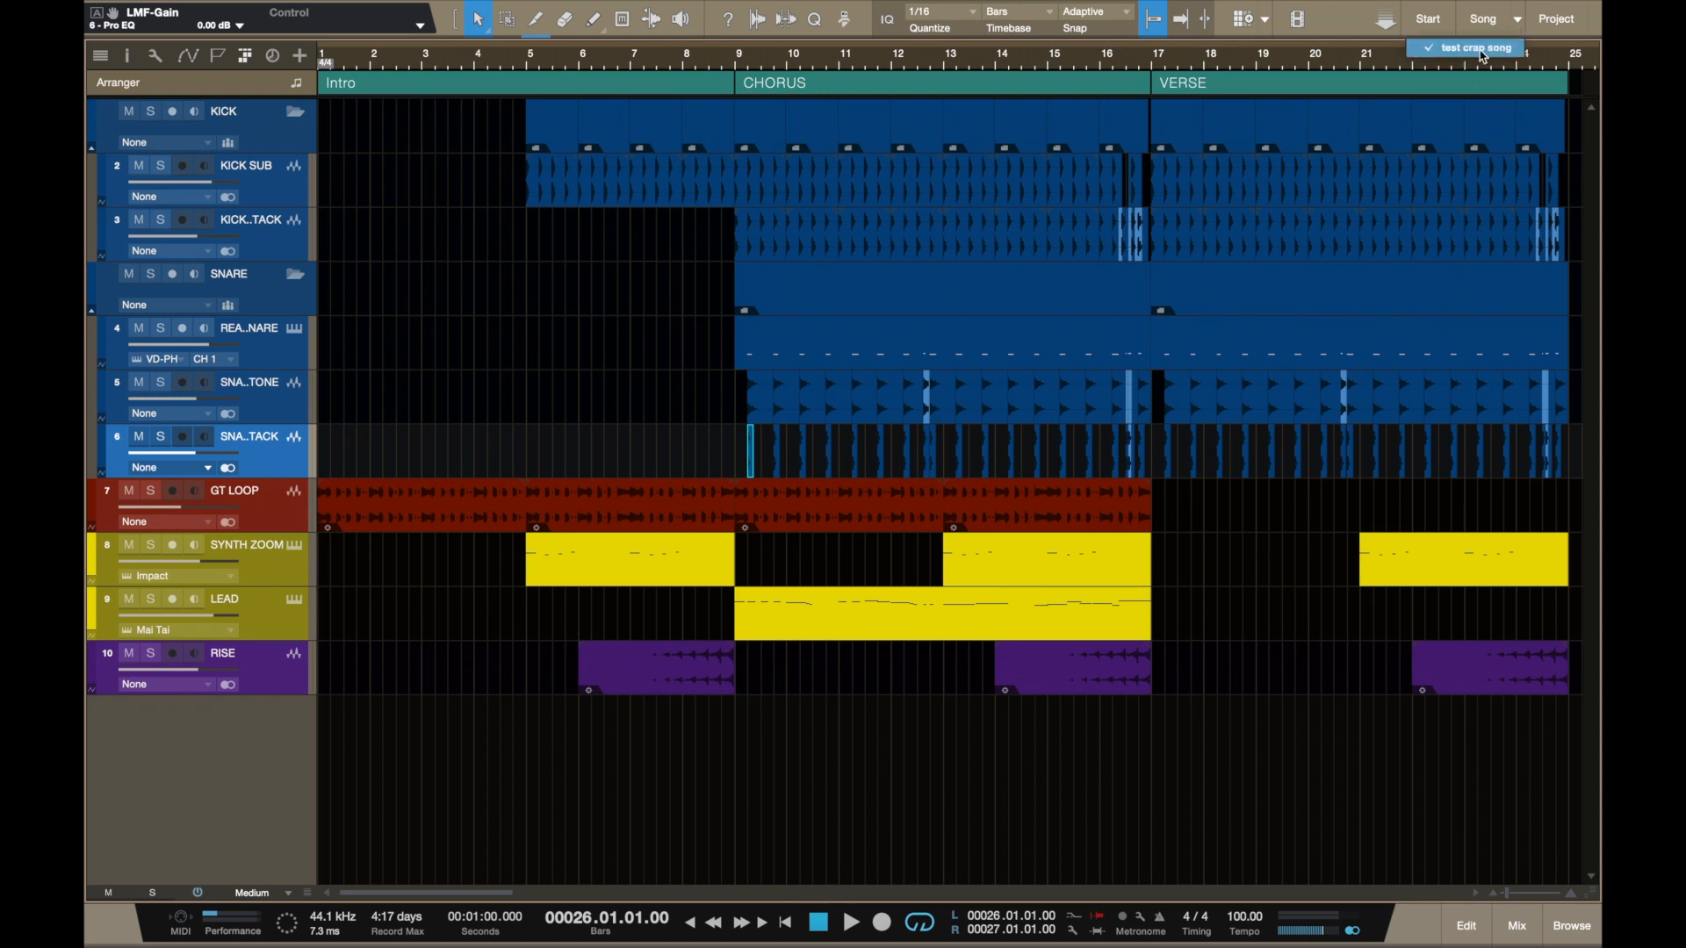
left_click(1491, 26)
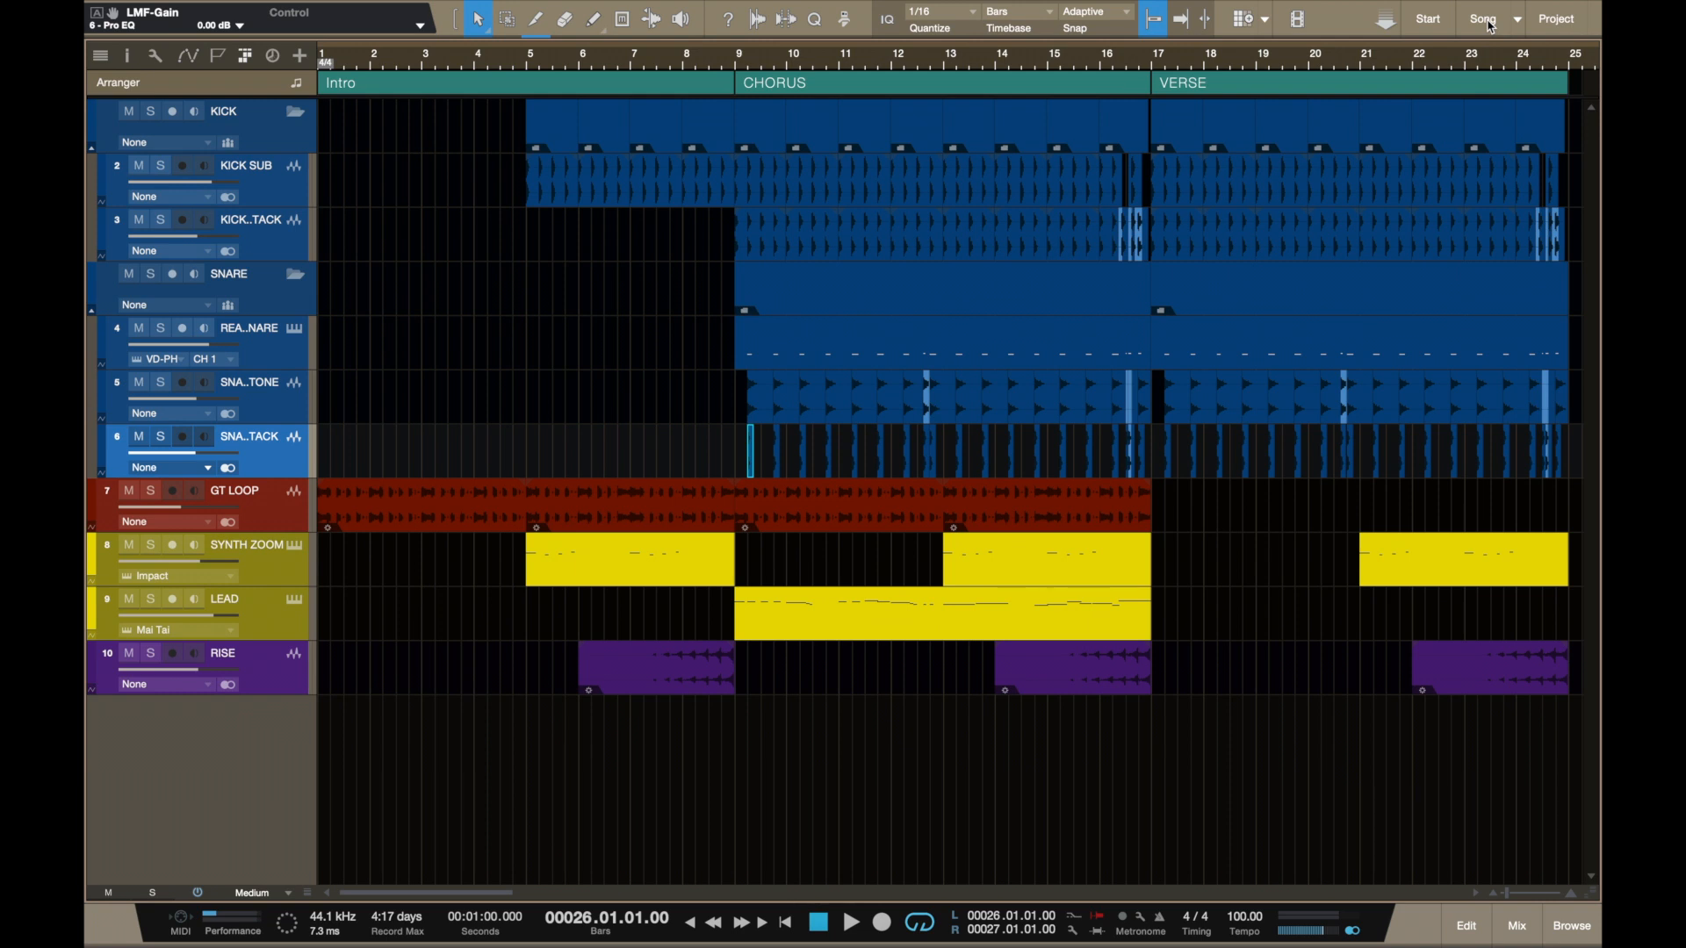
Step: View the new project setup without creating a project, and return to the Start page
left_click(1554, 21)
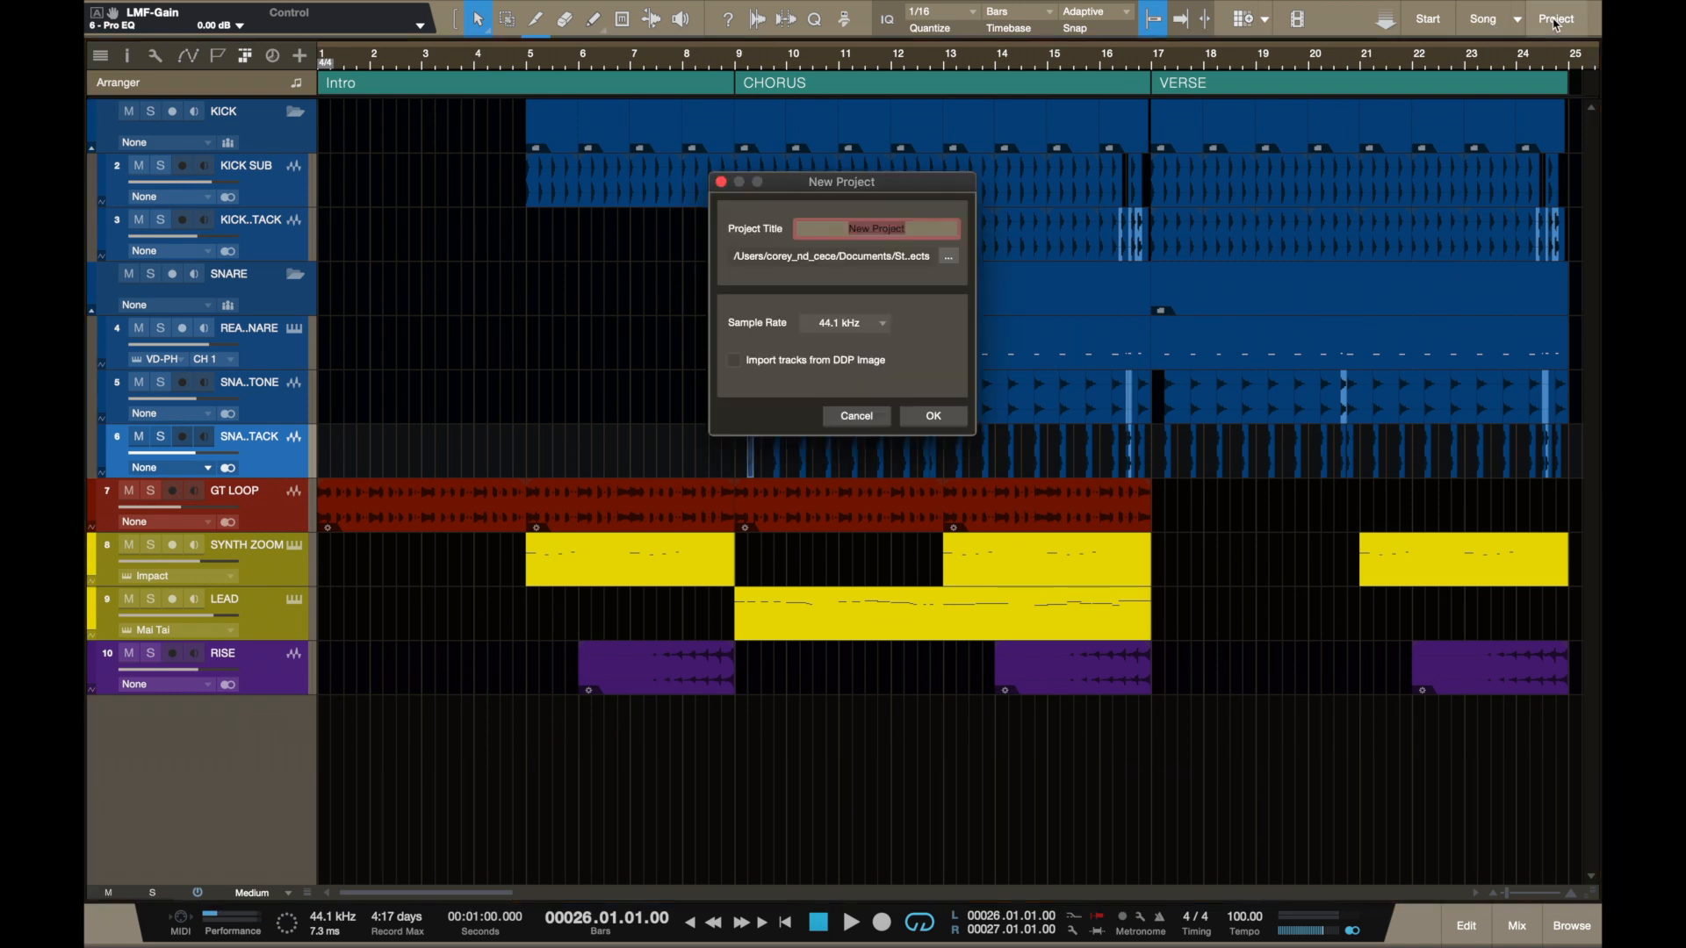
left_click(881, 418)
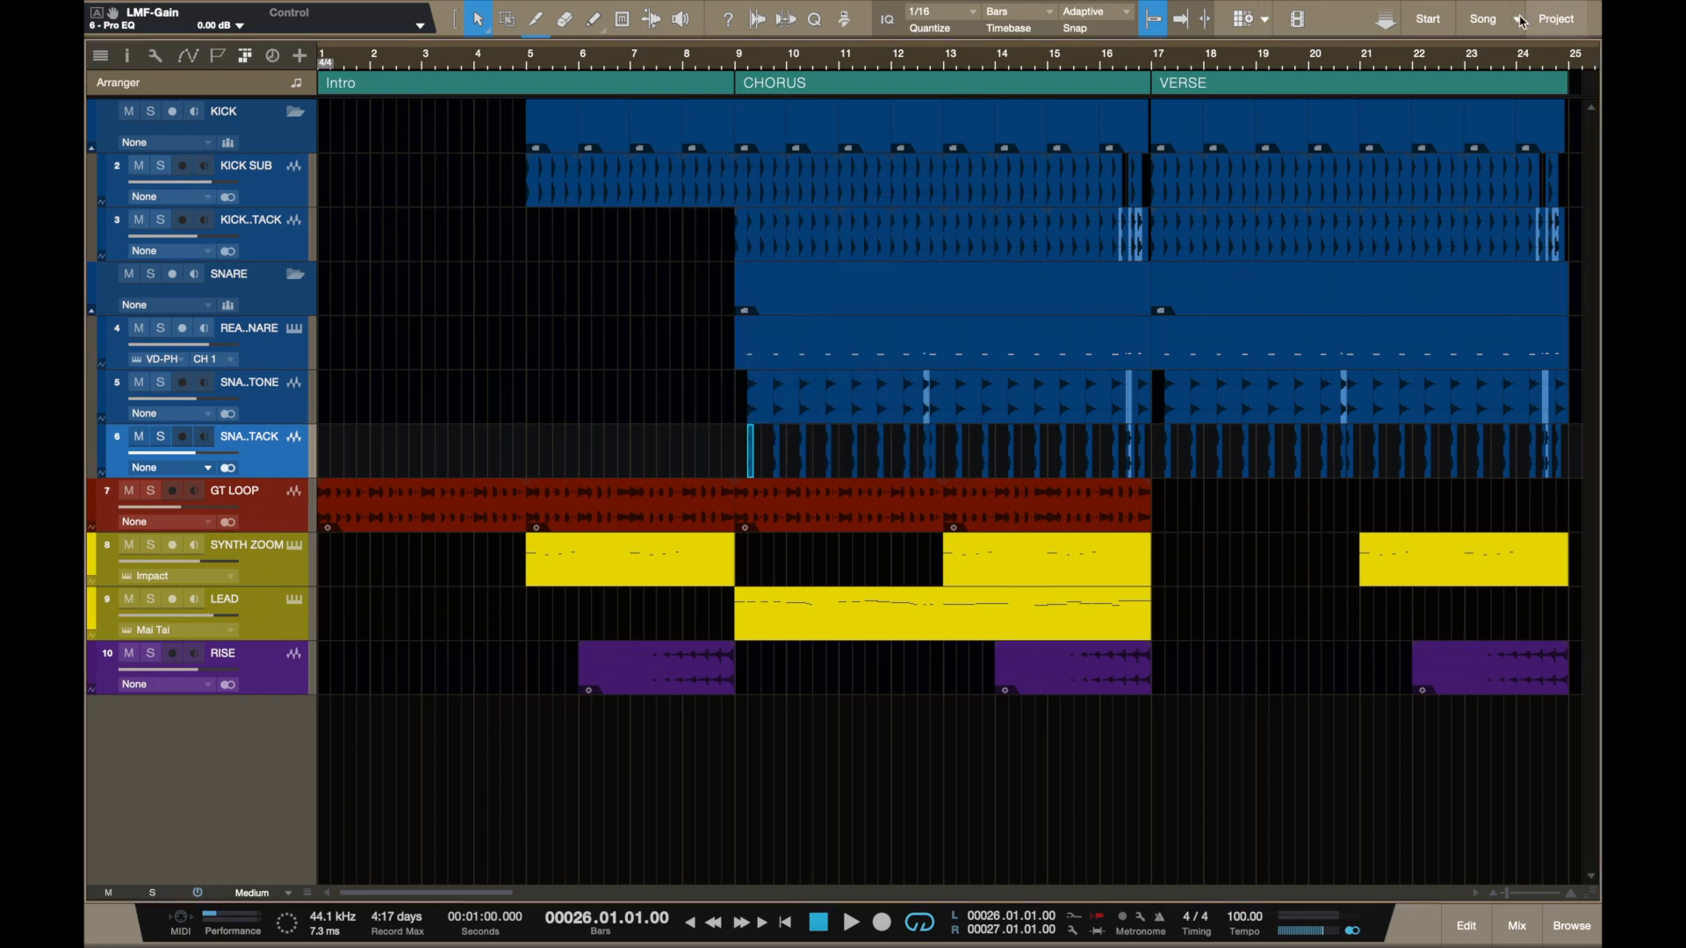
left_click(1436, 20)
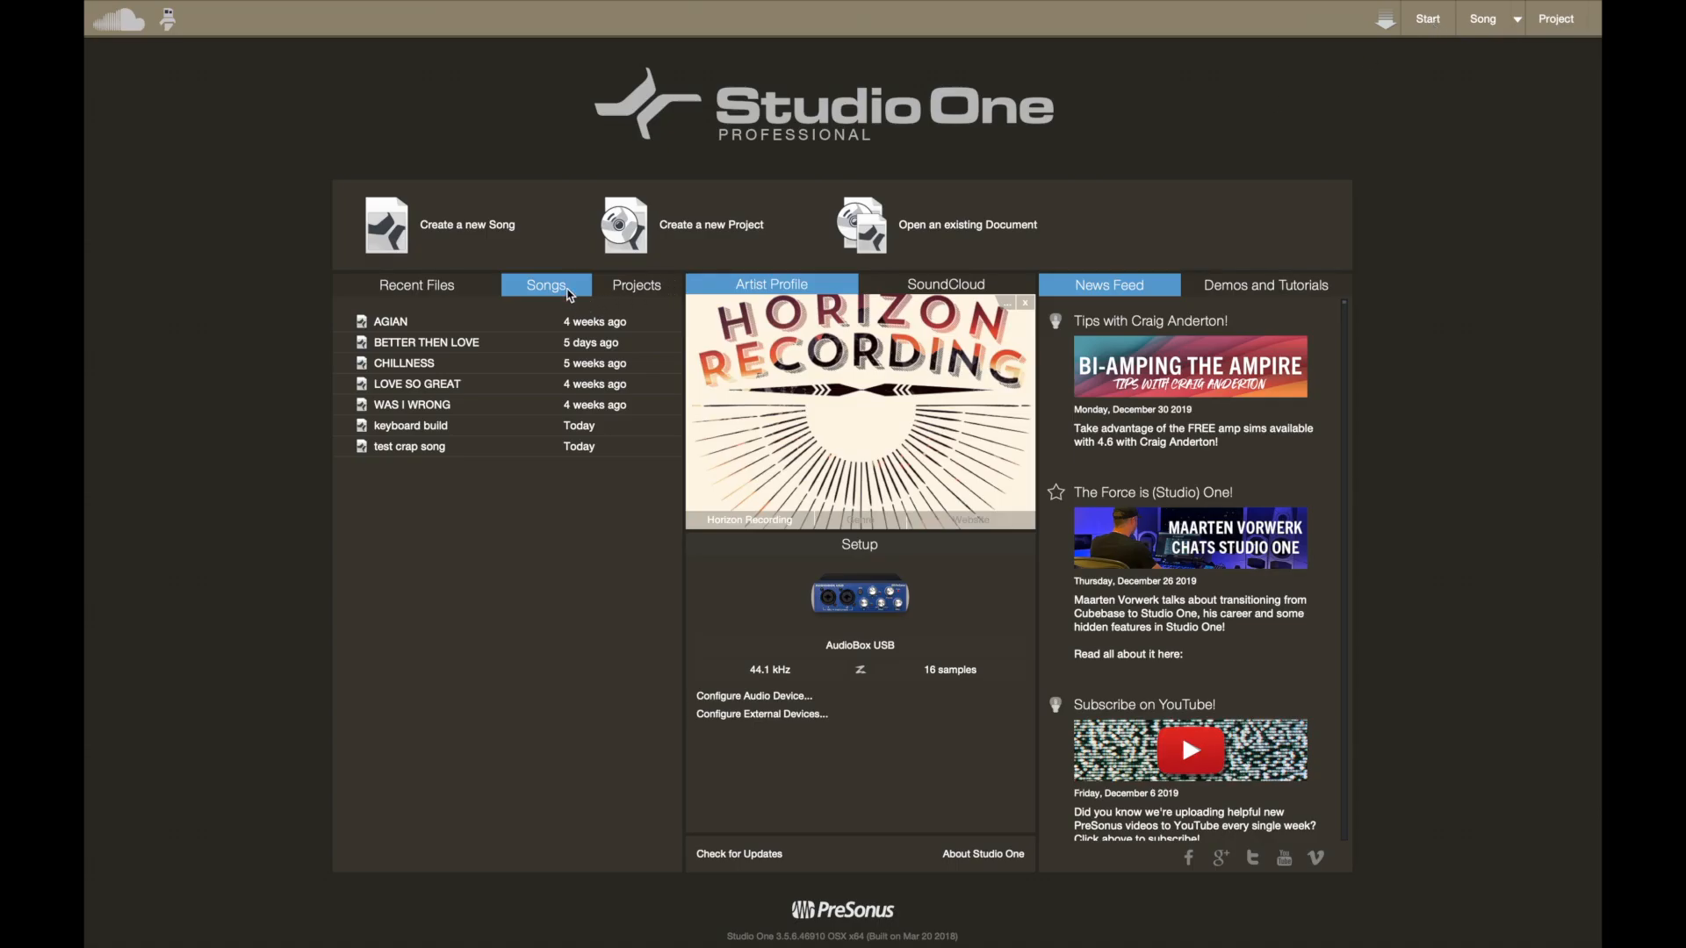
Step: Start creating a new song and compare the user templates NEW STUDIO PROJECT and Empty Song
left_click(502, 230)
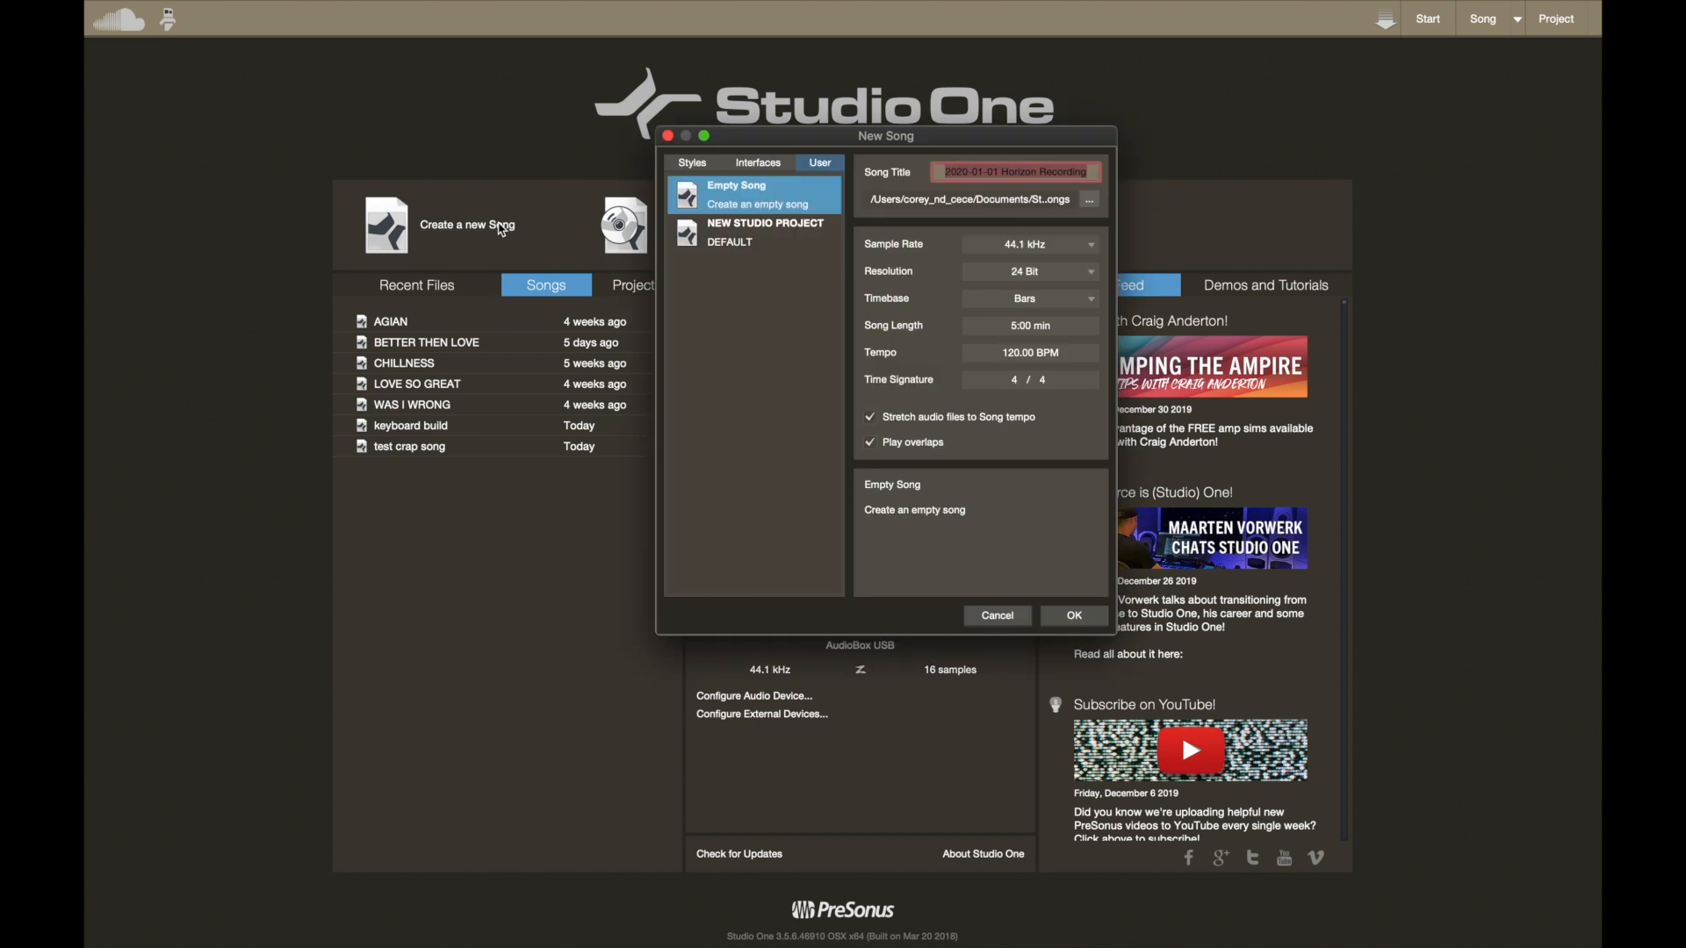
left_click_drag(760, 129, 687, 328)
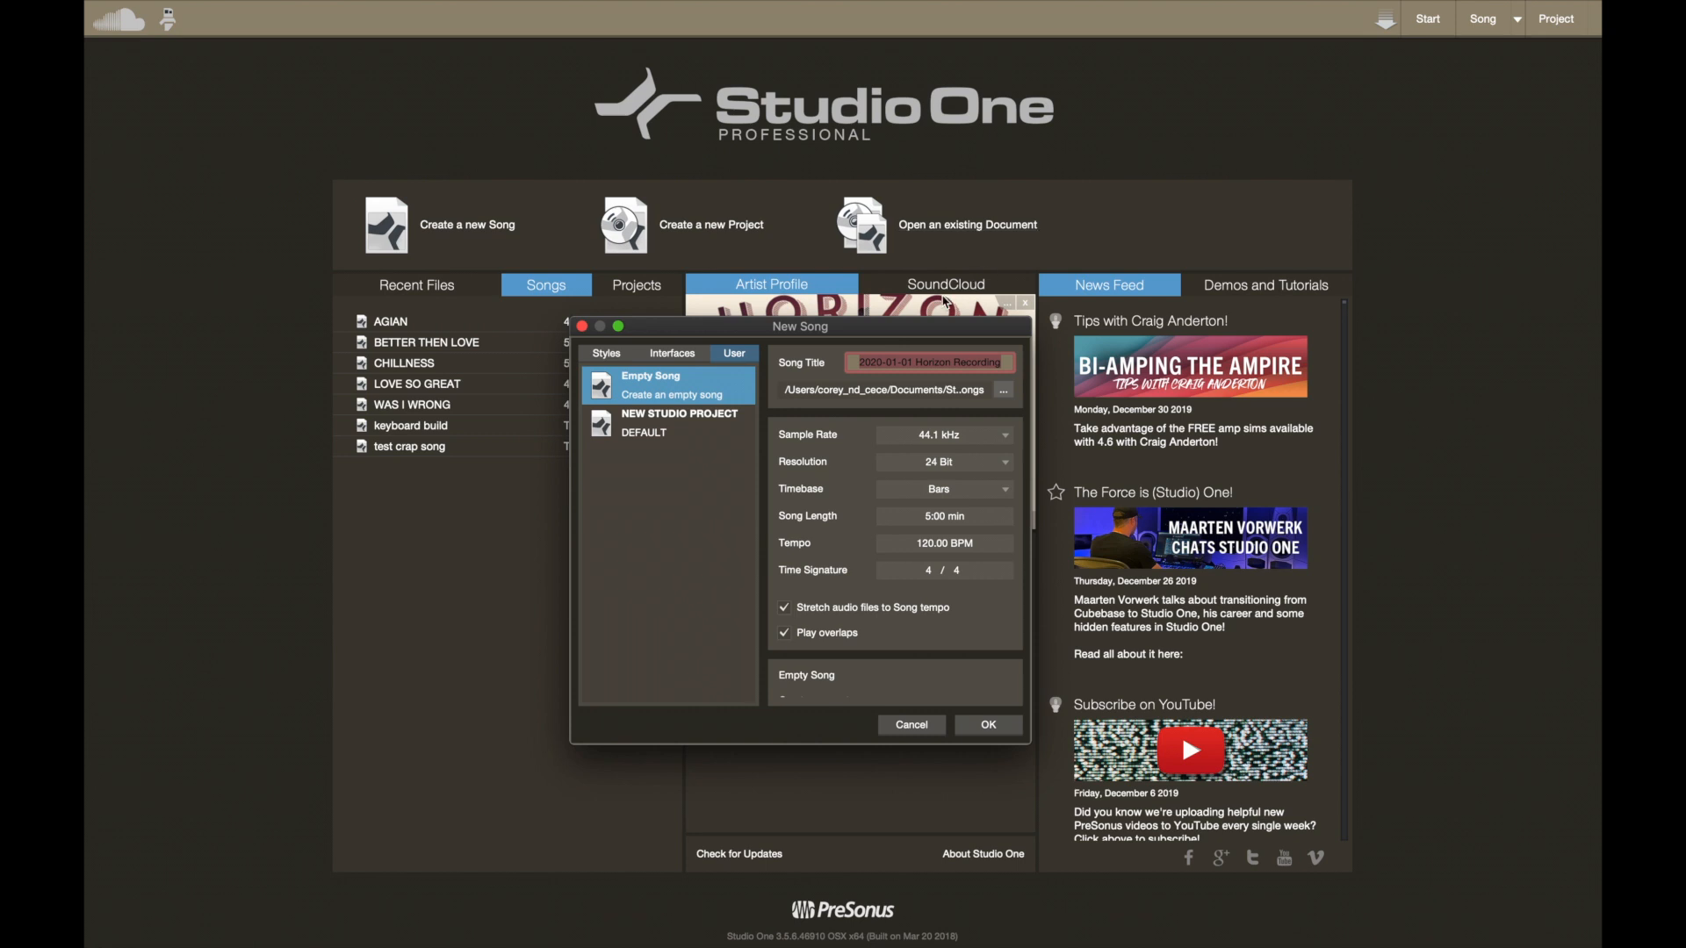
left_click_drag(917, 334, 931, 135)
left_click(717, 239)
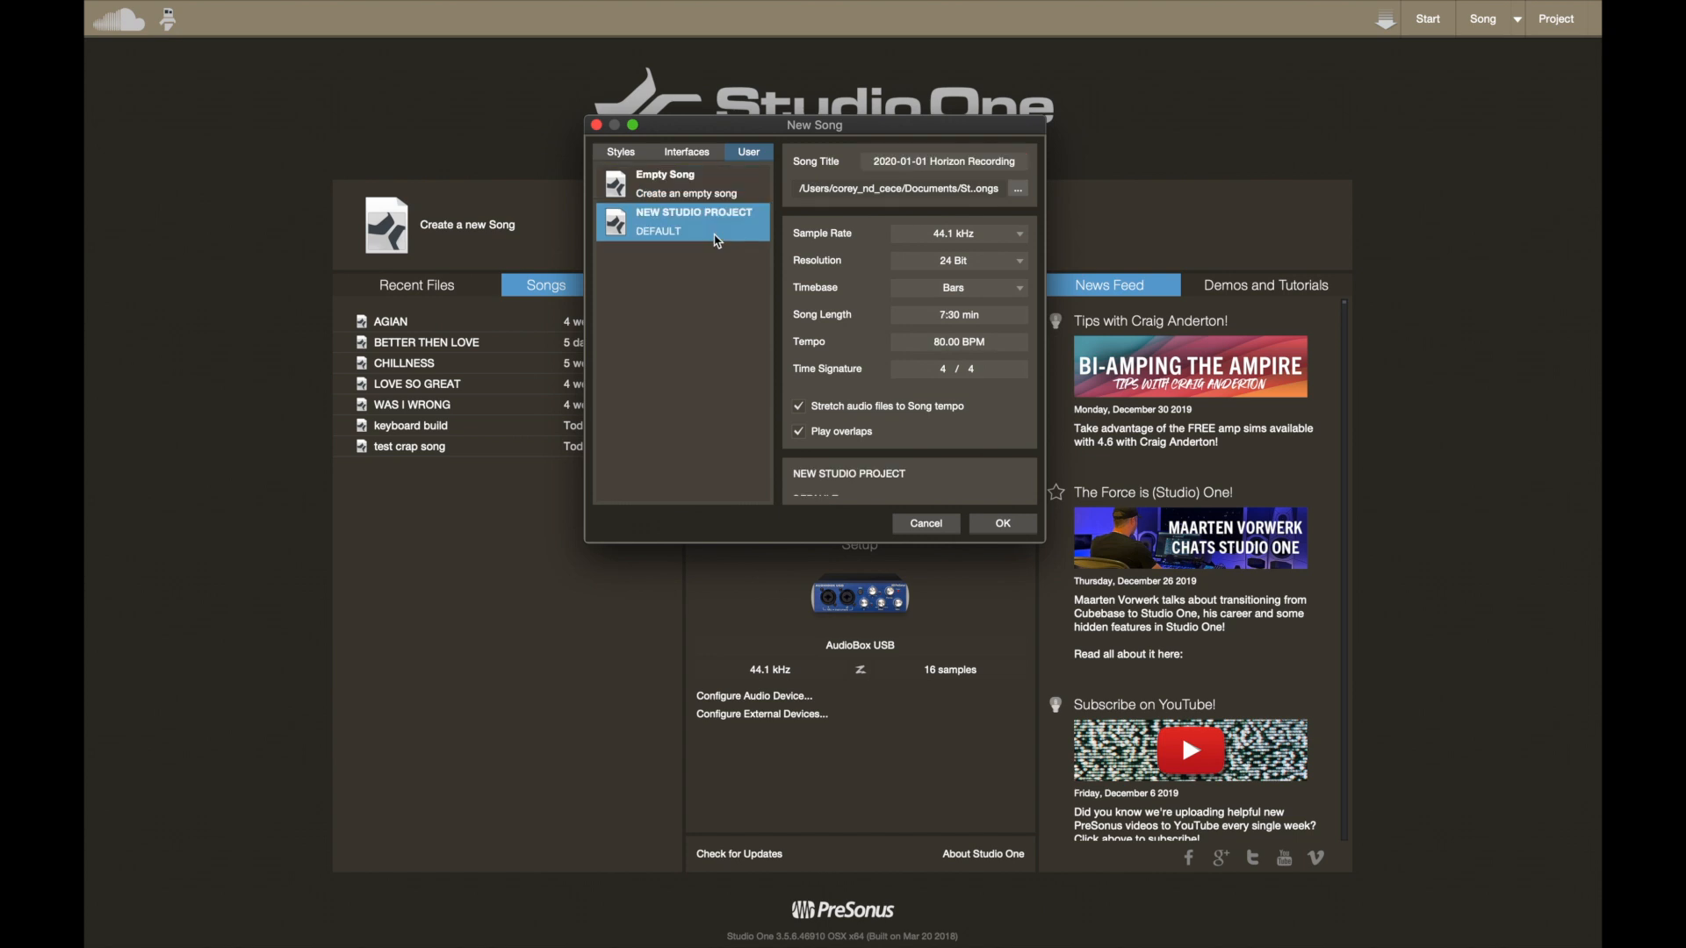
left_click(712, 184)
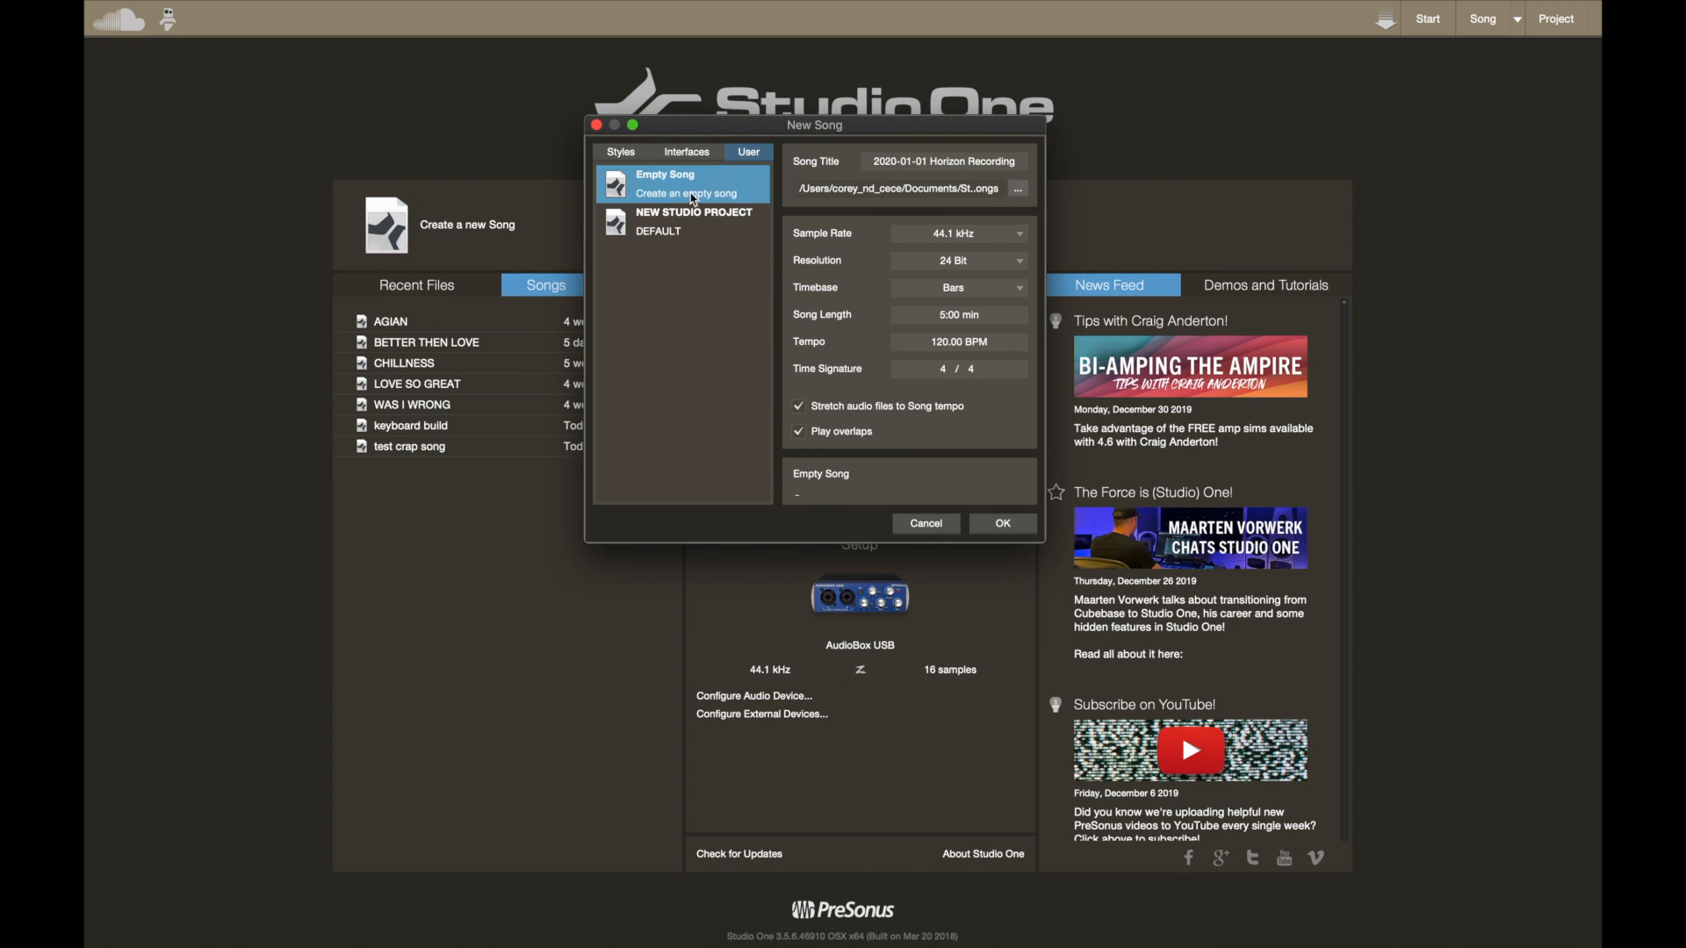
Step: Browse the audio interface song templates and select the StudioLive 32.4.2AI and RM32 Session template
left_click(703, 155)
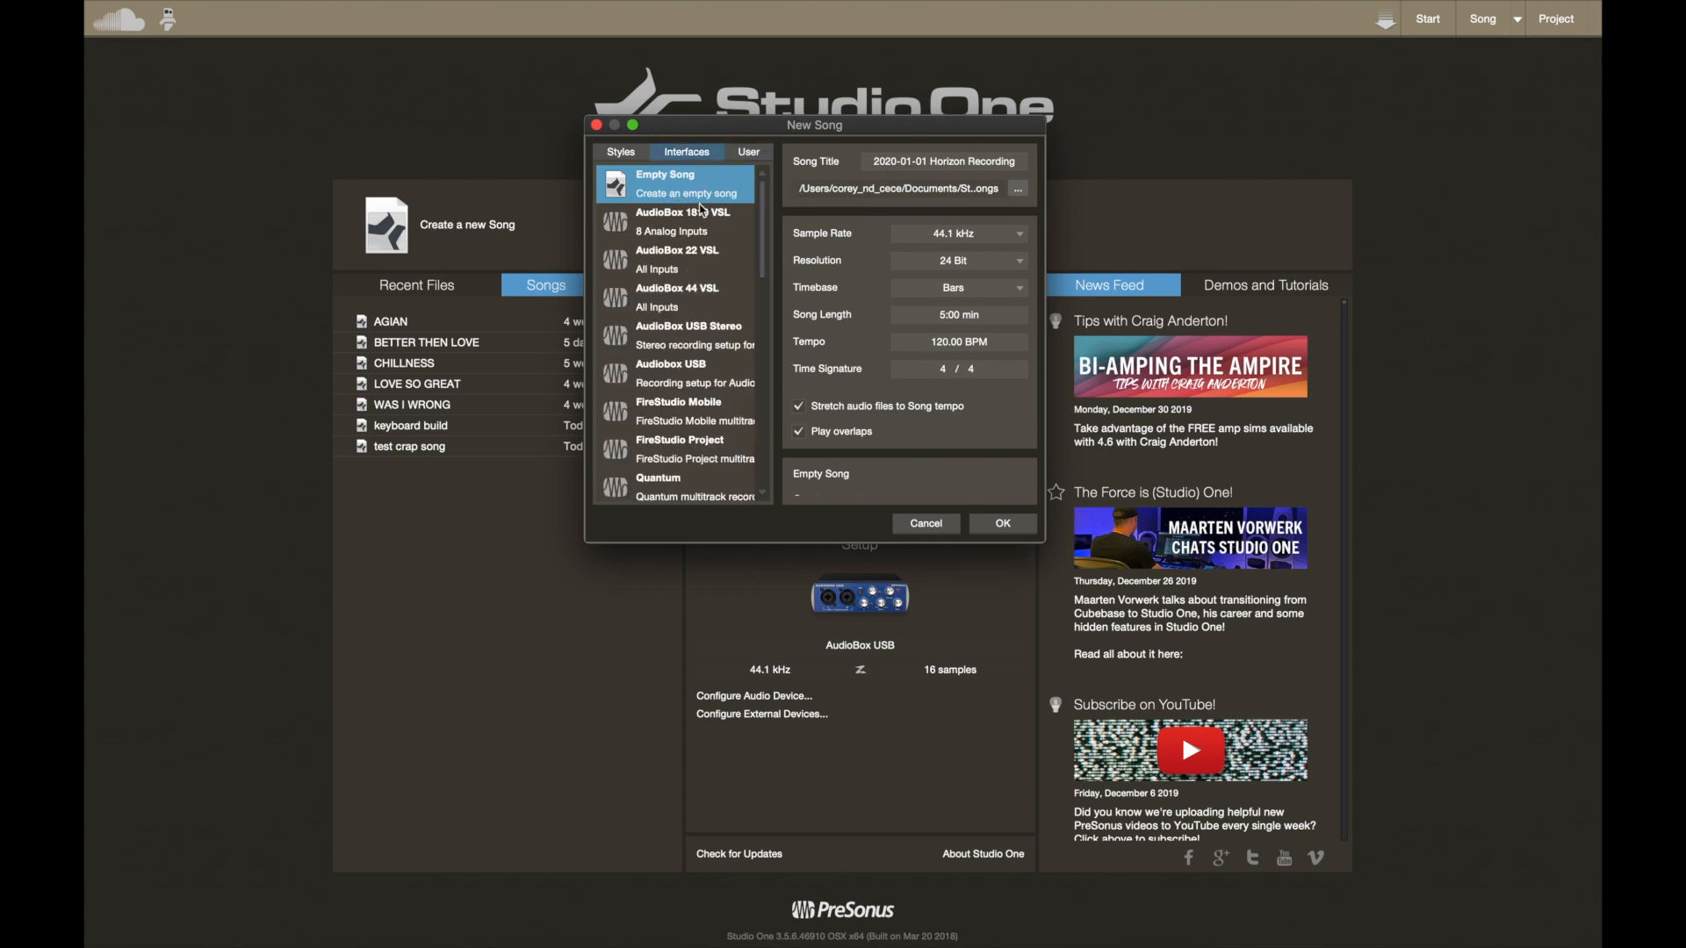
scroll(678, 301, "down", 10)
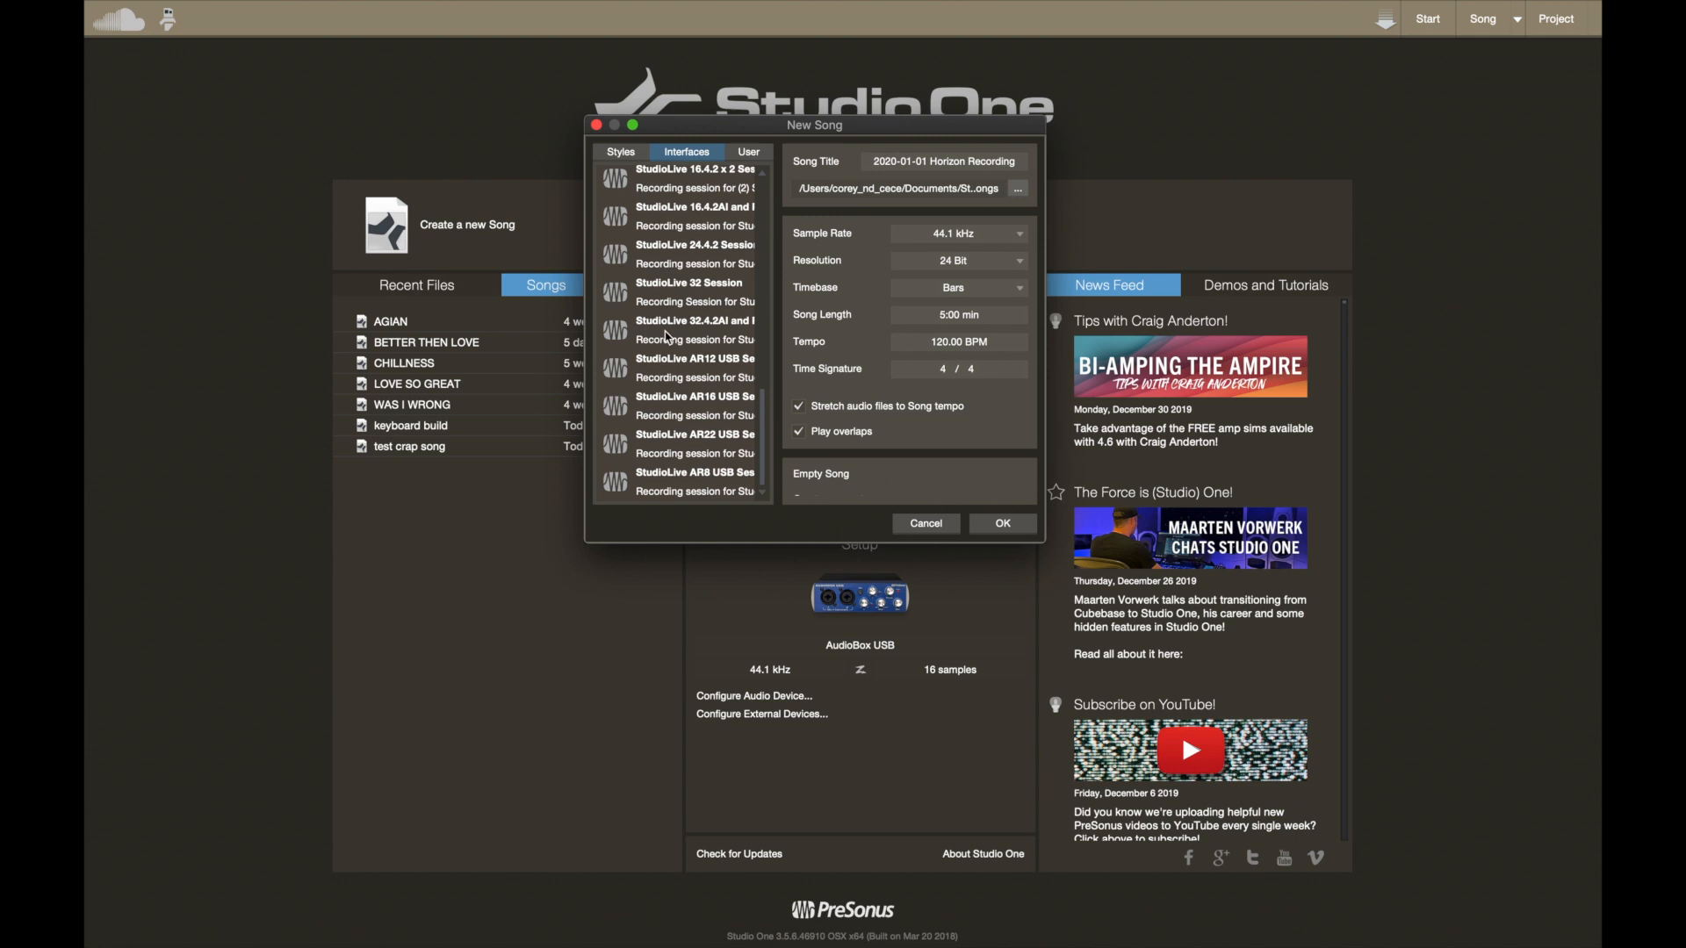
left_click(667, 337)
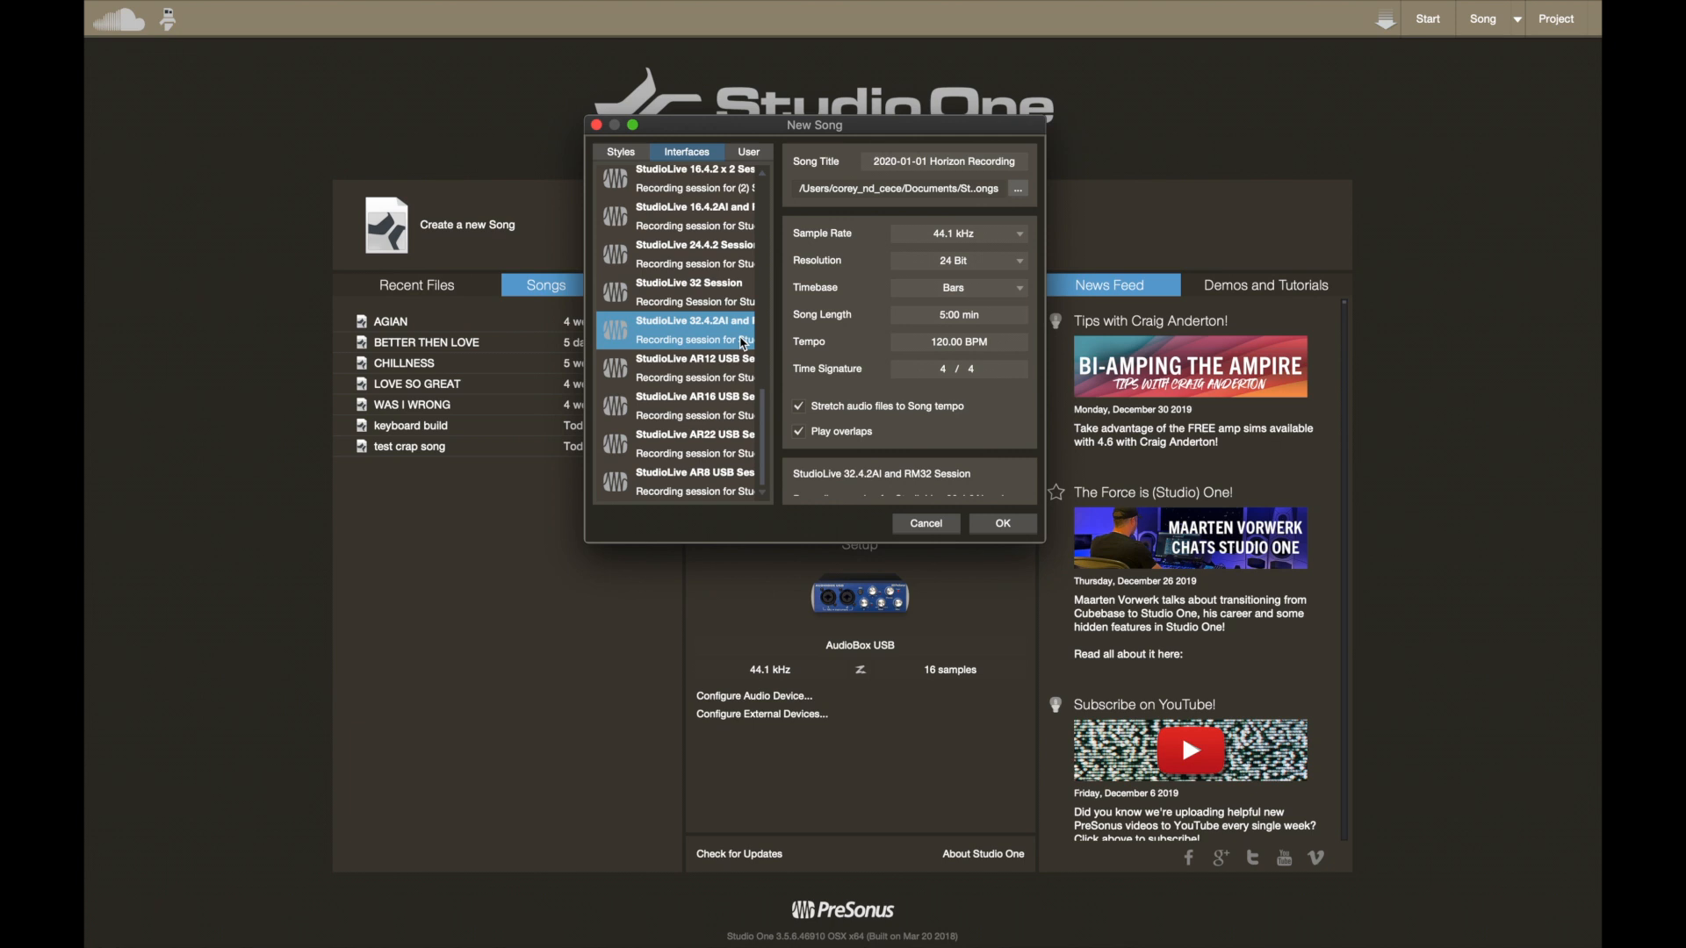
Step: Look through the style-based song templates and return to the user templates with Empty Song selected
left_click(621, 153)
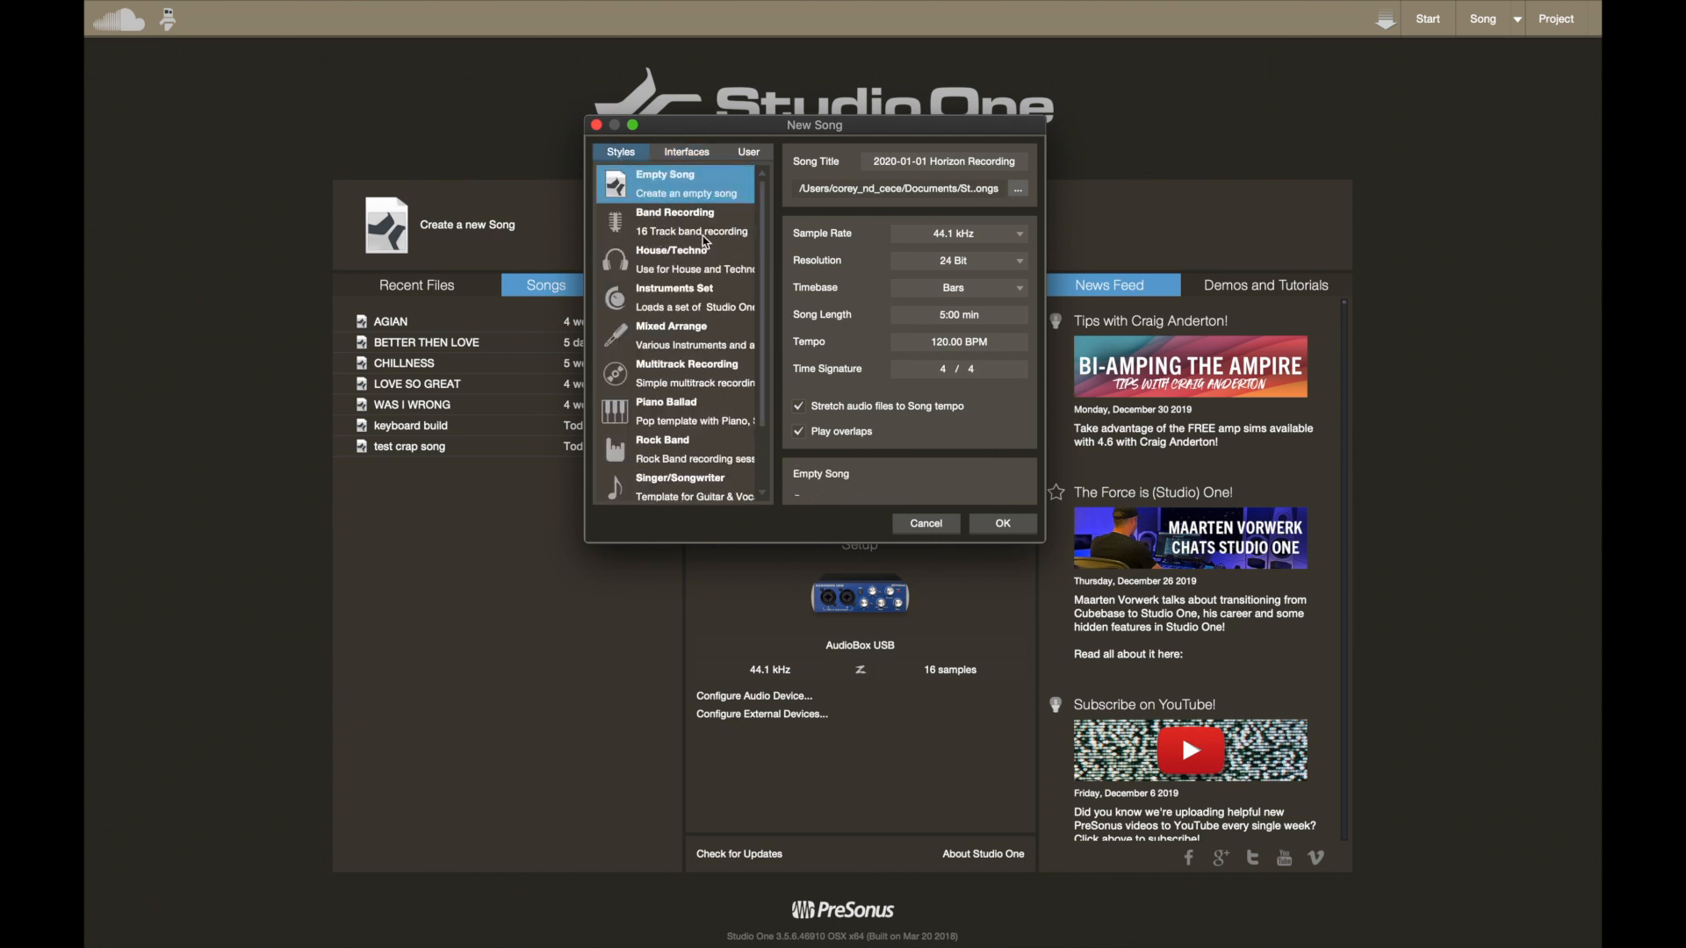
scroll(716, 250, "down", 2)
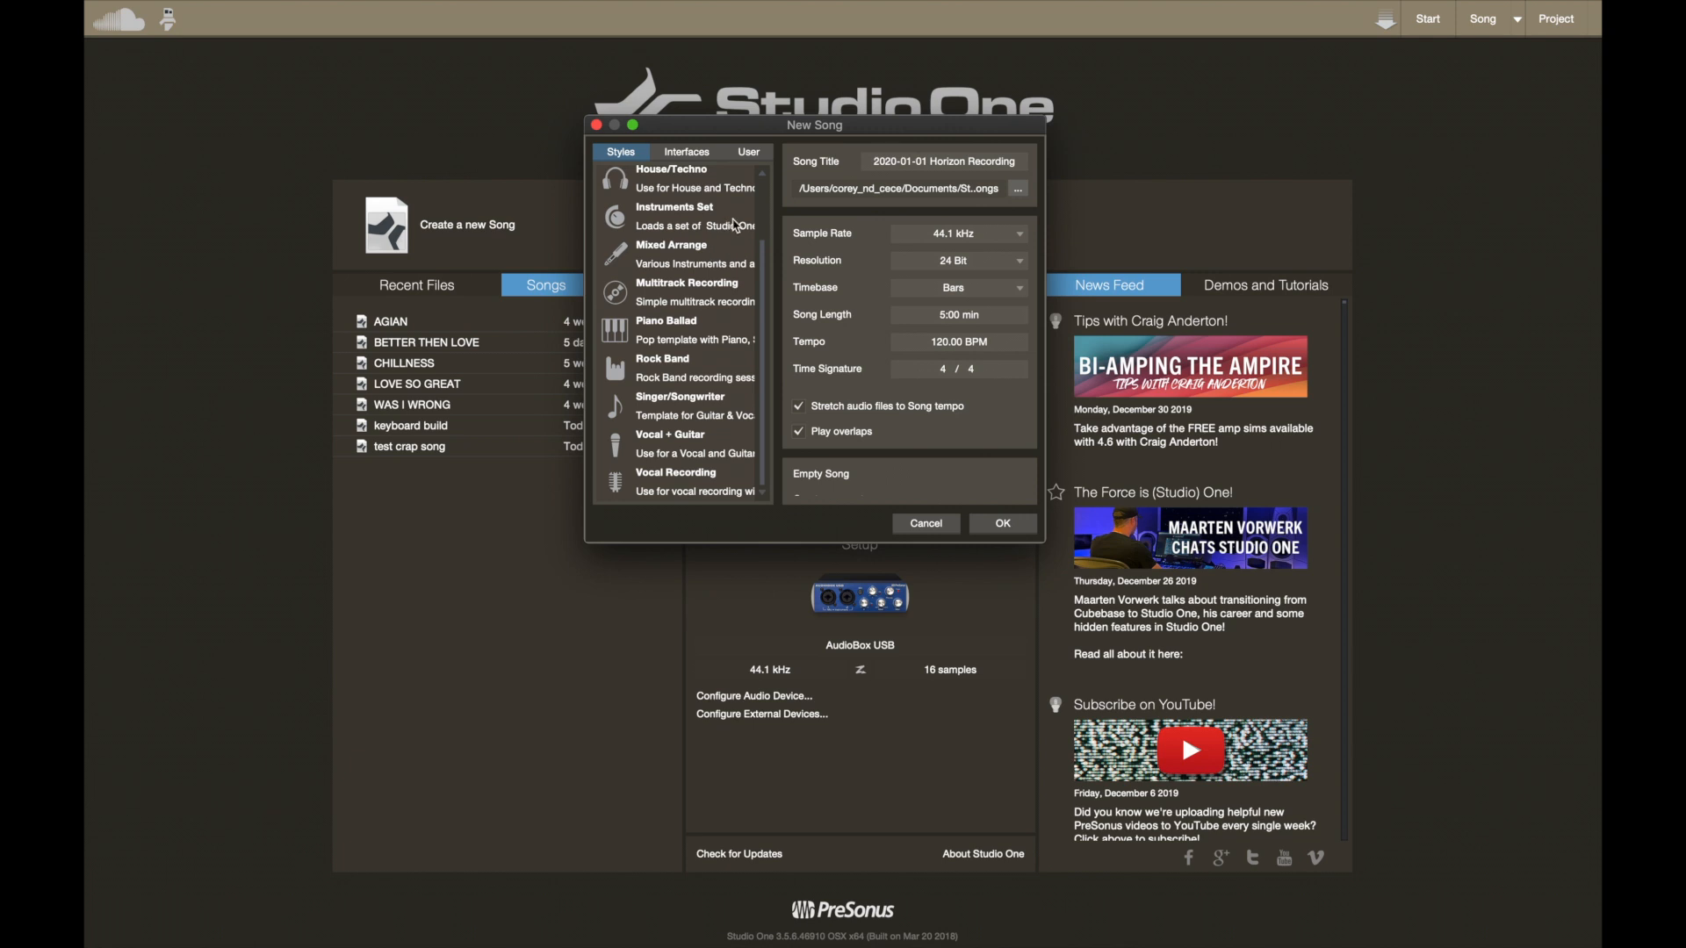
scroll(700, 251, "up", 3)
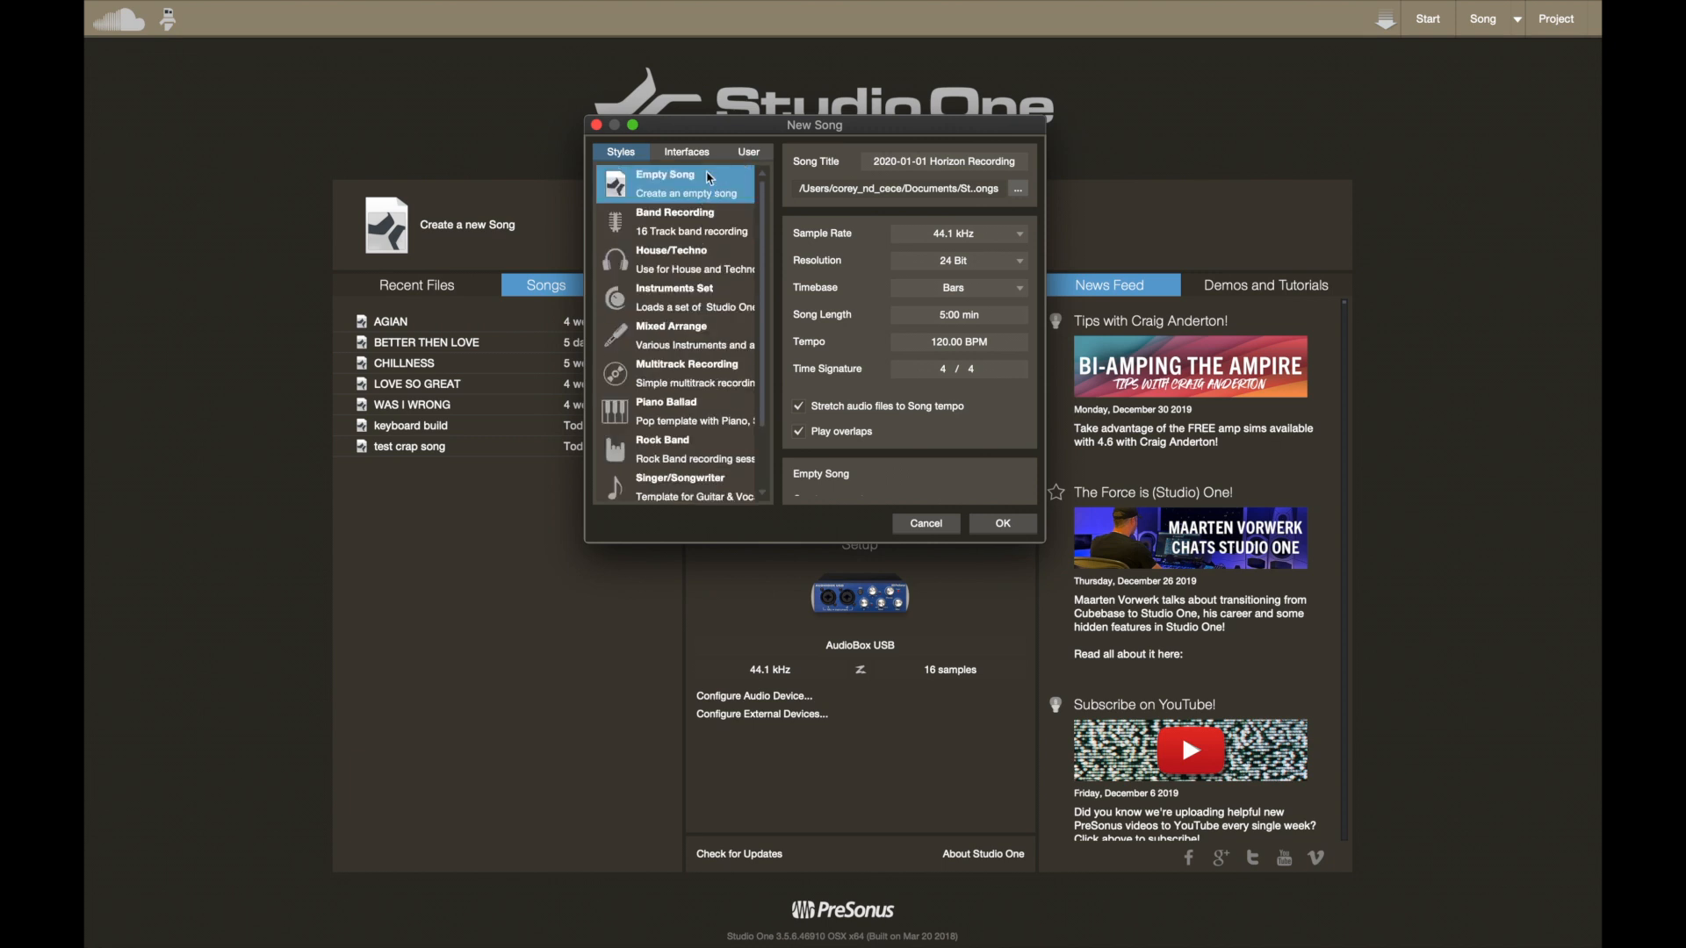
left_click(749, 154)
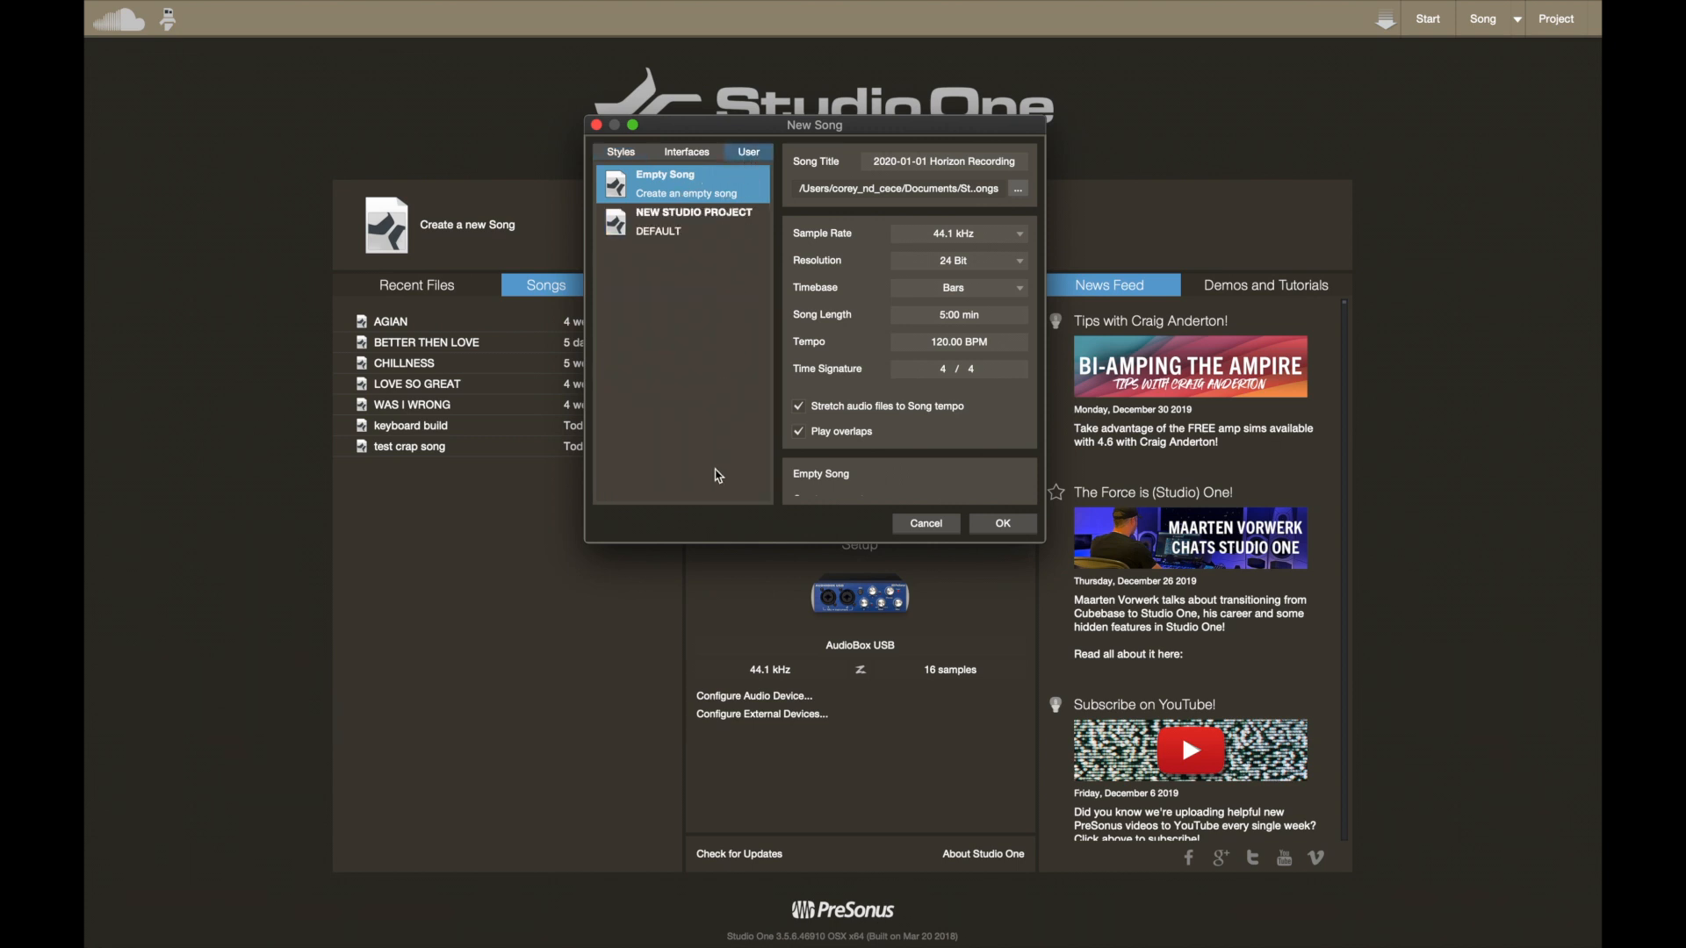
Step: Replace the new song's title with "coolnesss"
left_click(932, 161)
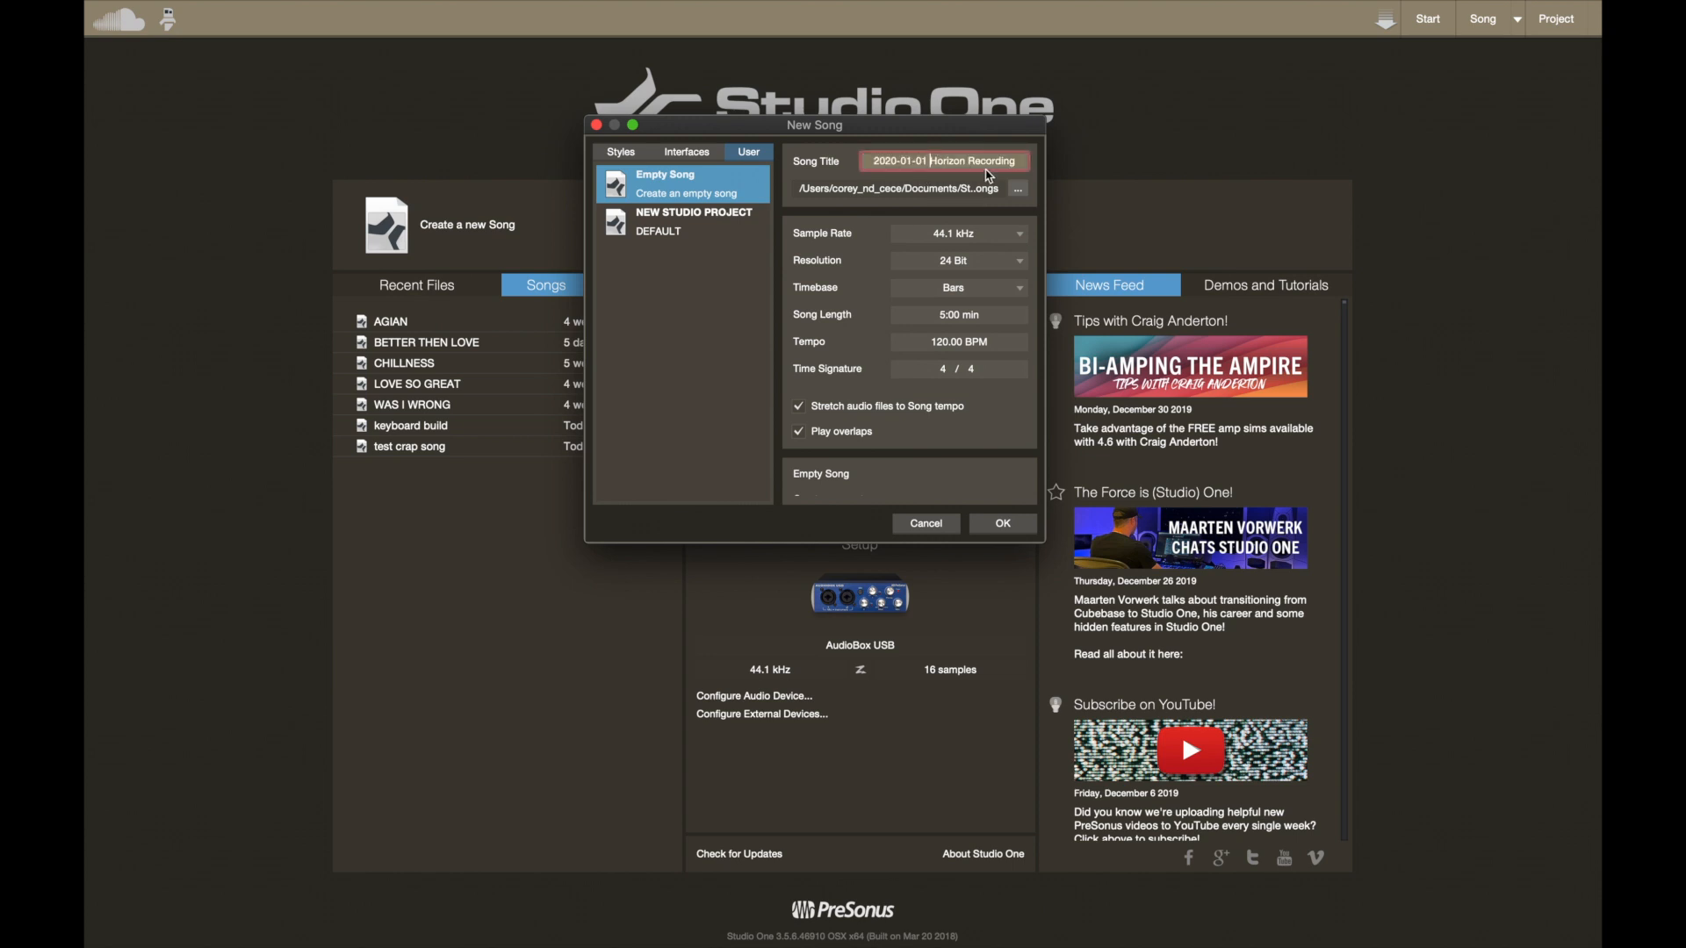
left_click_drag(1024, 160, 791, 166)
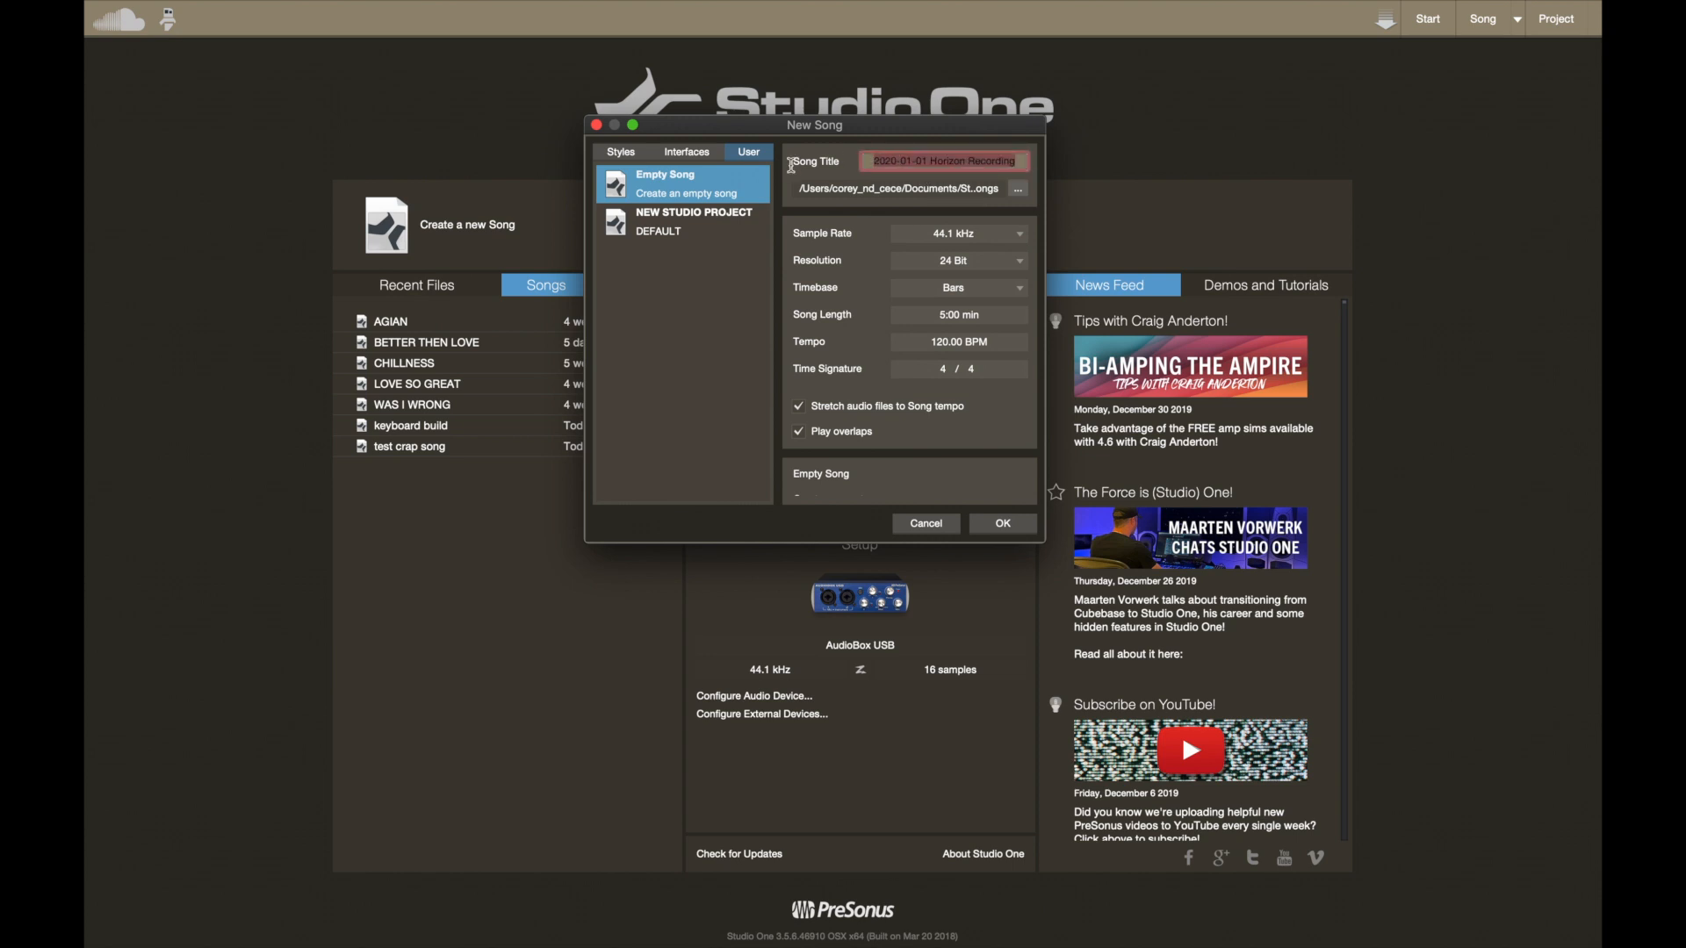
key("BackSpace")
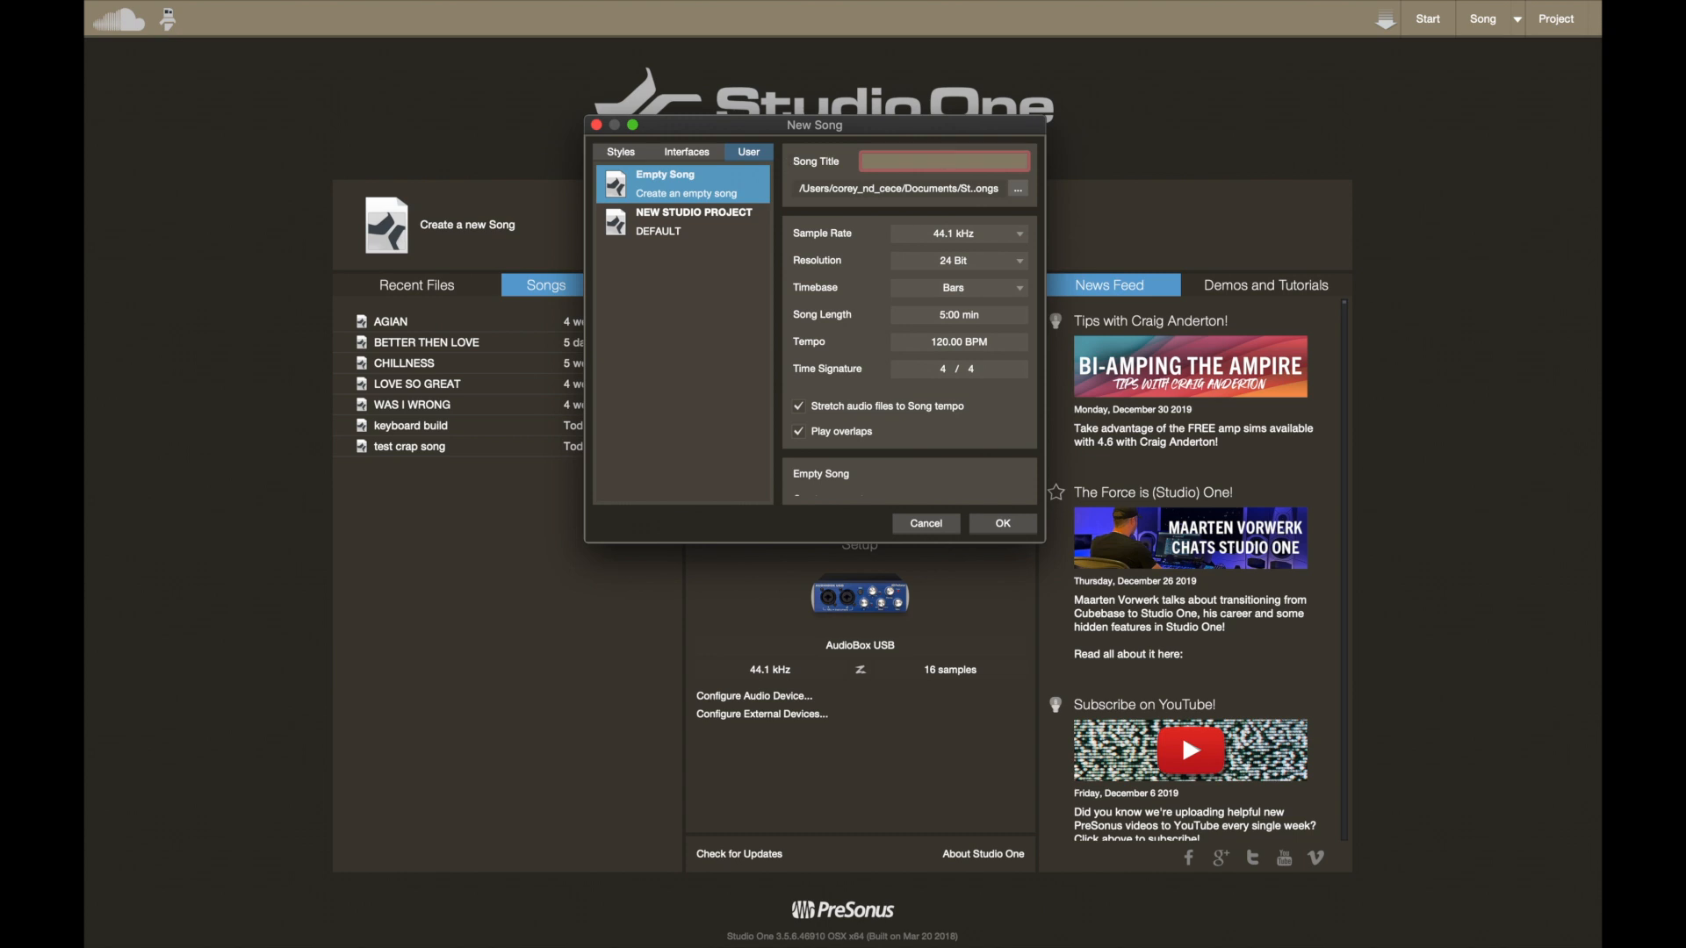
type("coolnesss")
Step: Check the sample rate choices, keep 44.1 kHz and create the empty song
left_click(985, 235)
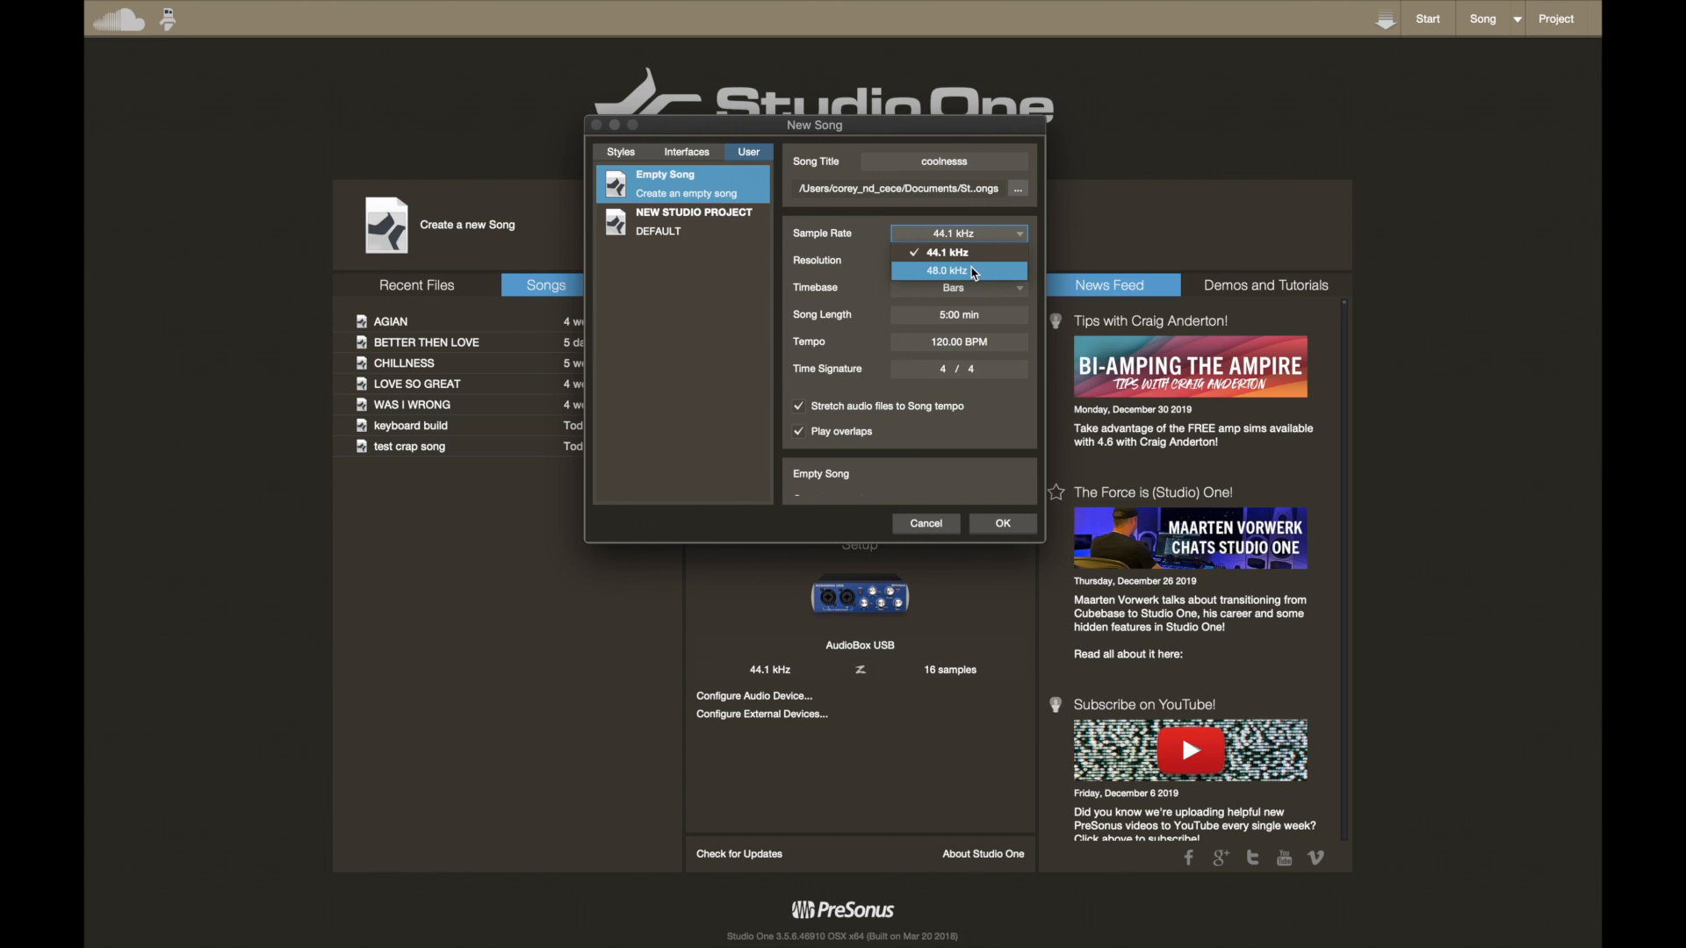
left_click(879, 265)
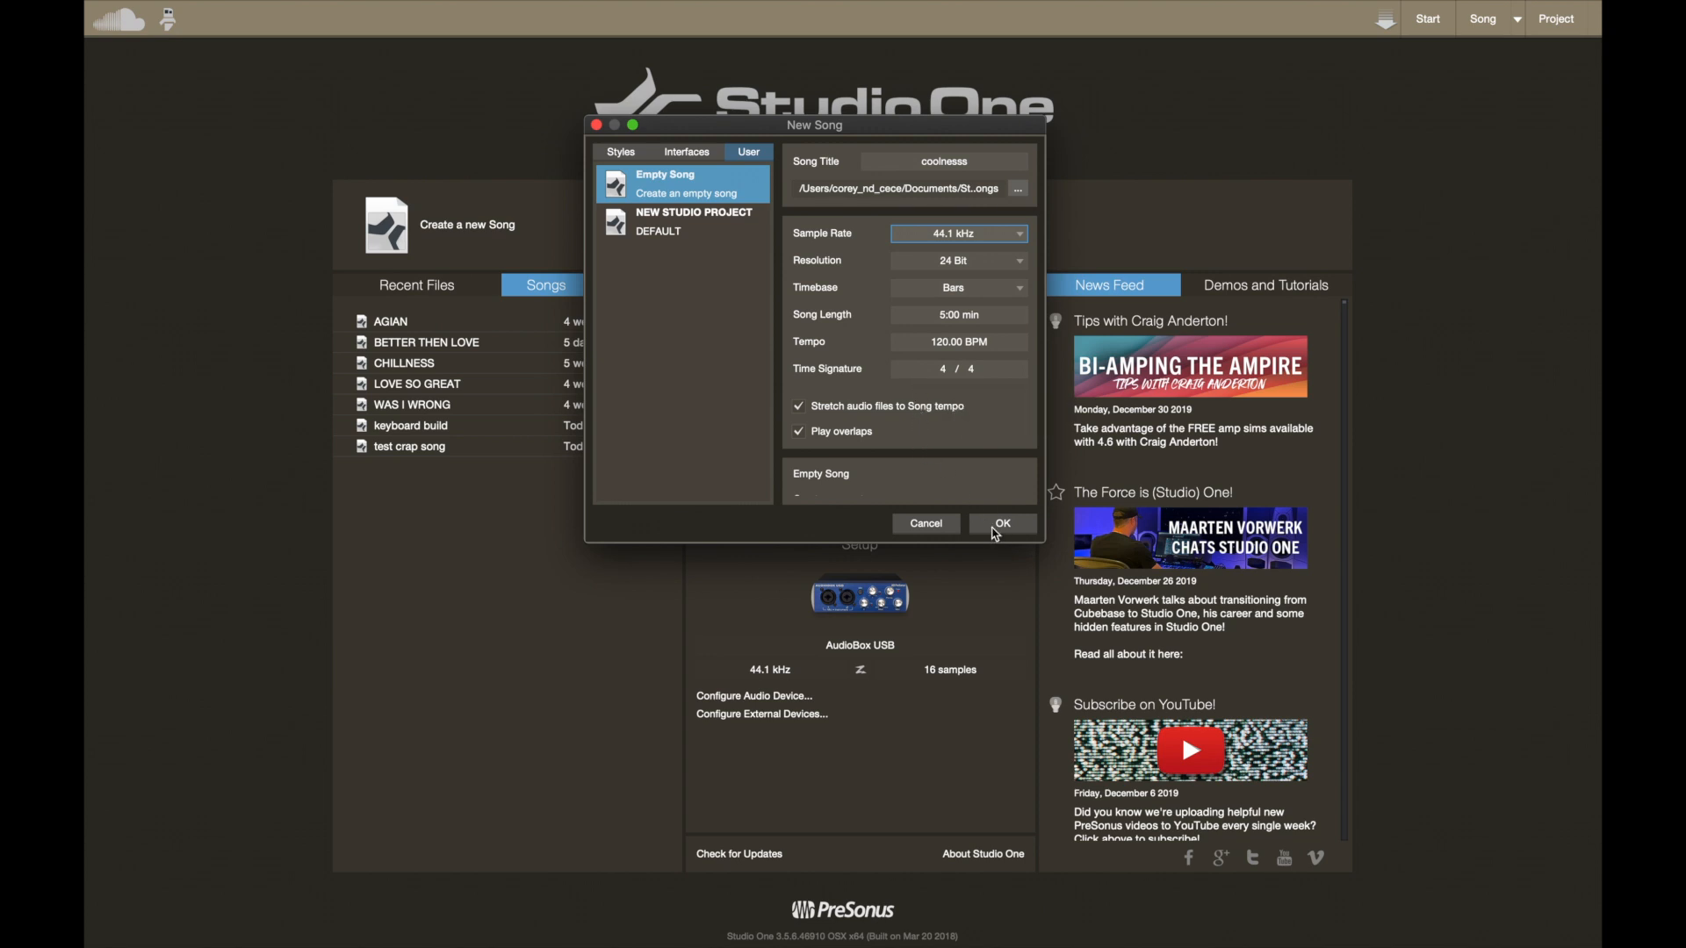
left_click(995, 530)
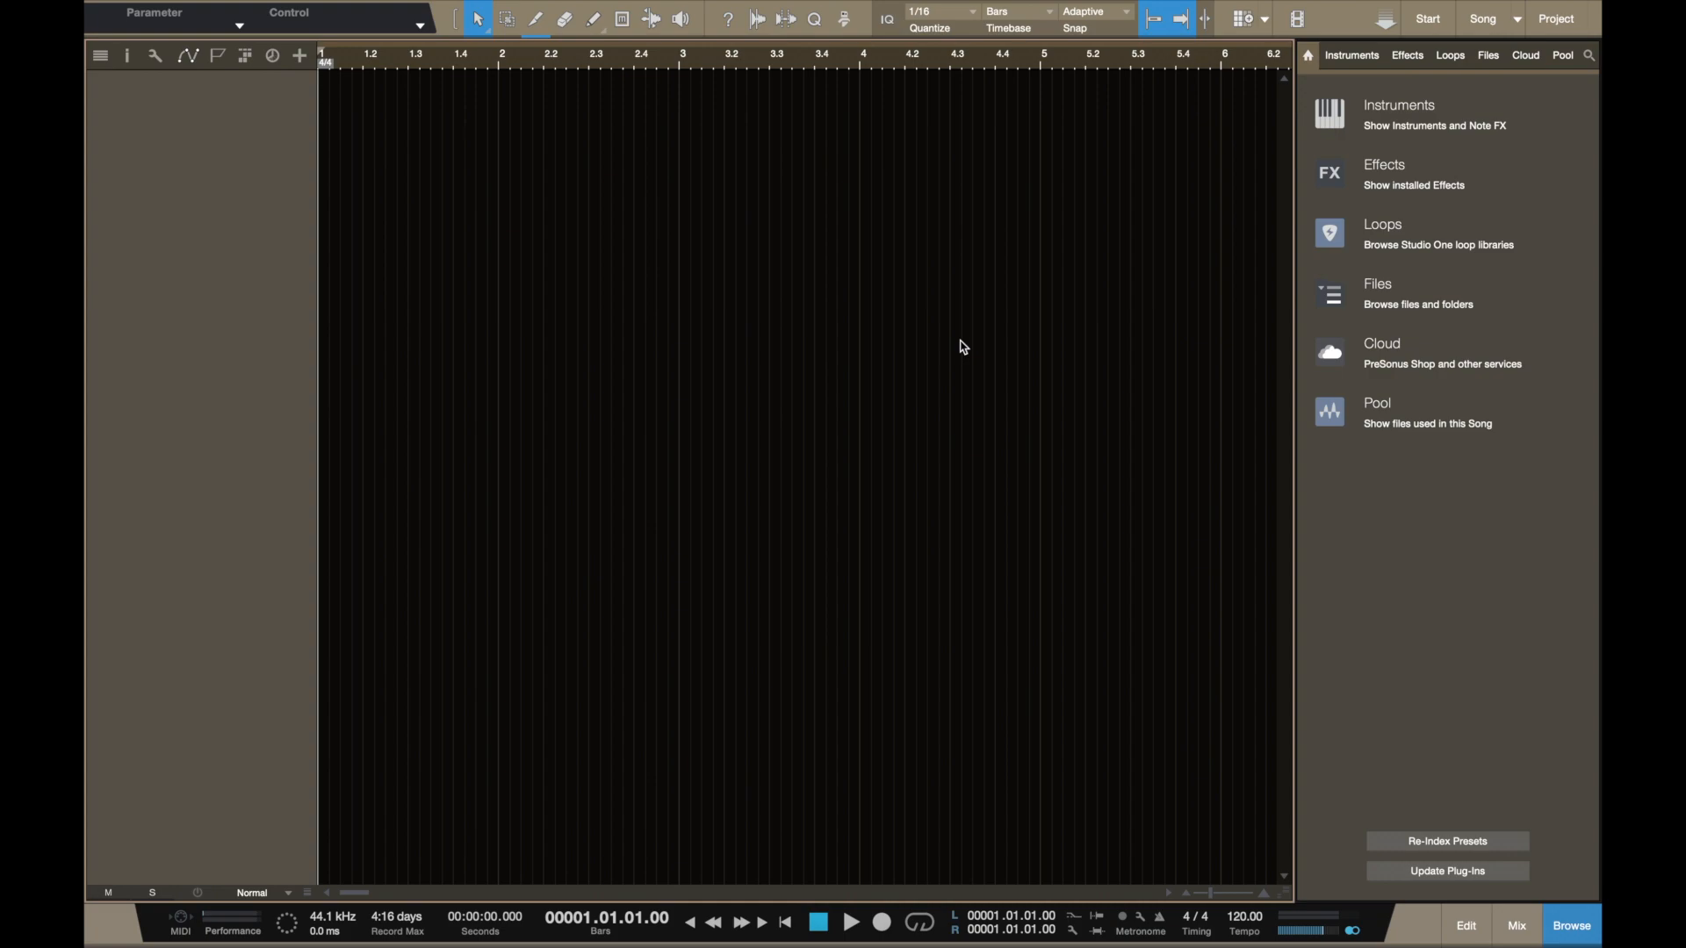